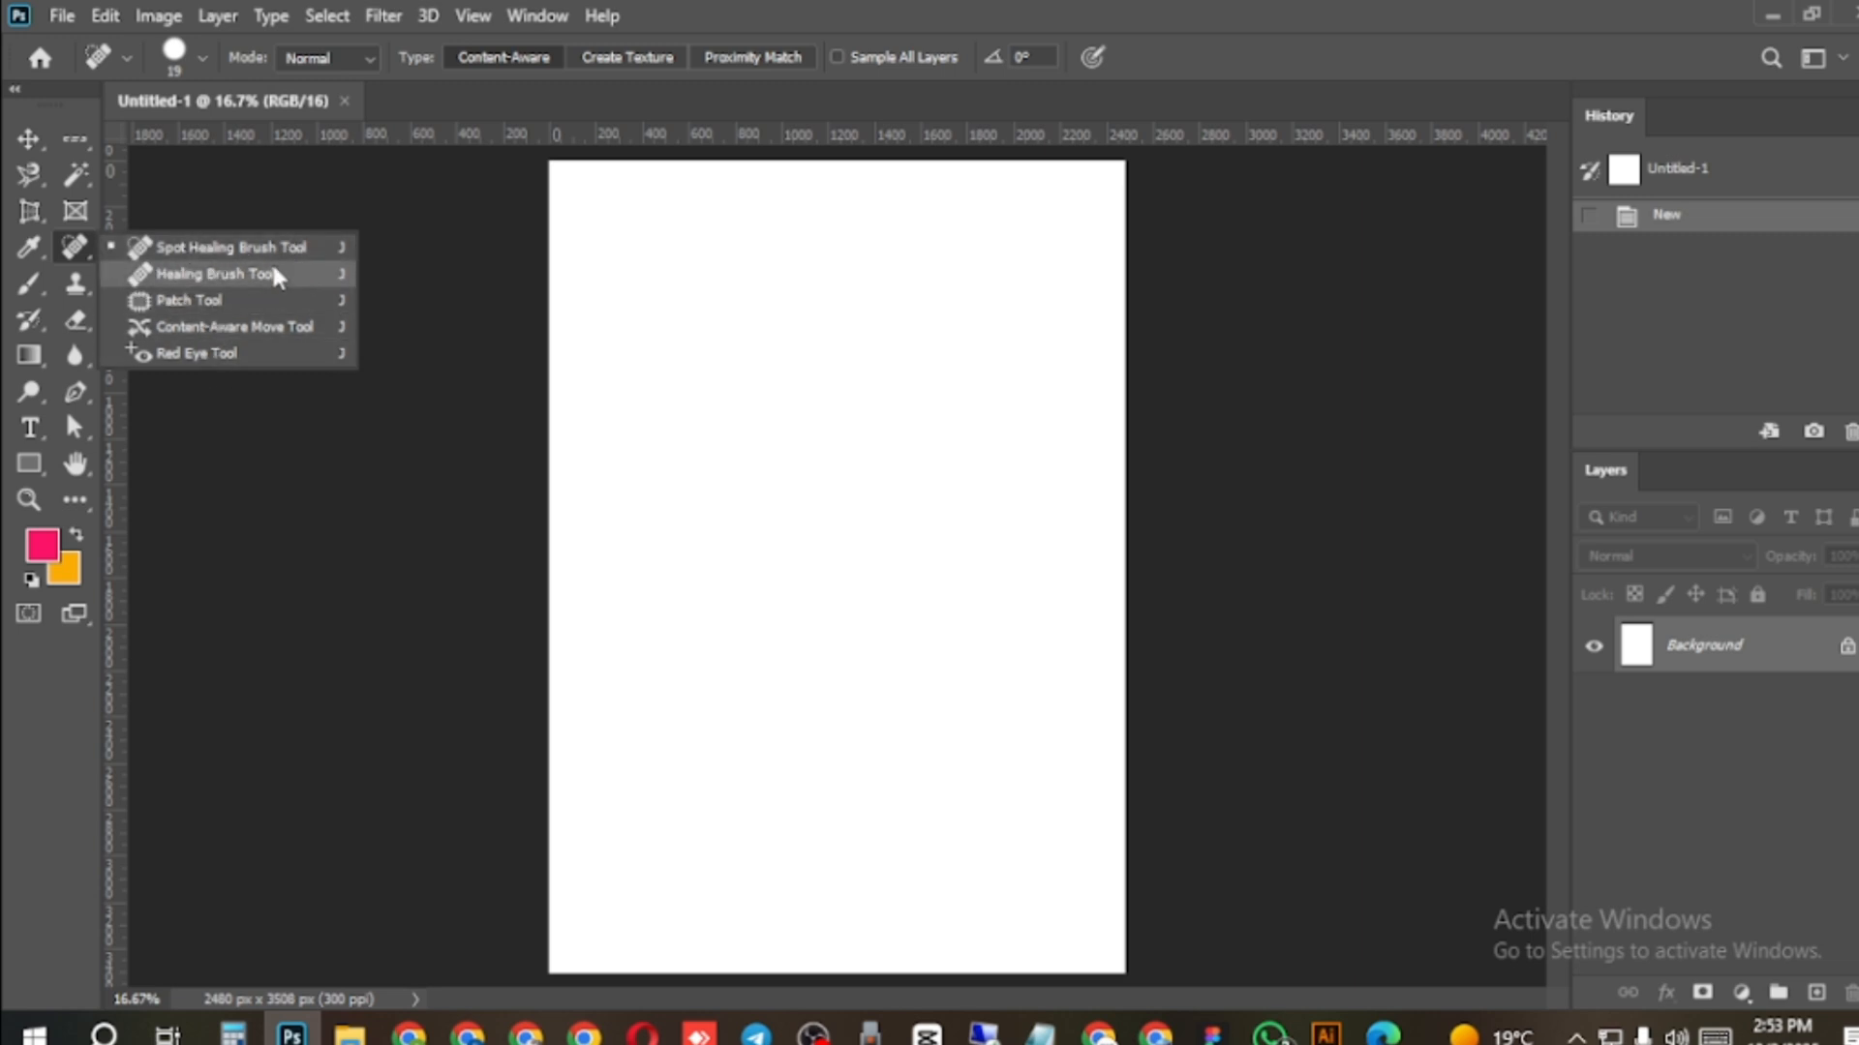
Open old-image from the Image for GD class folder and duplicate its background layer.
left_click(63, 18)
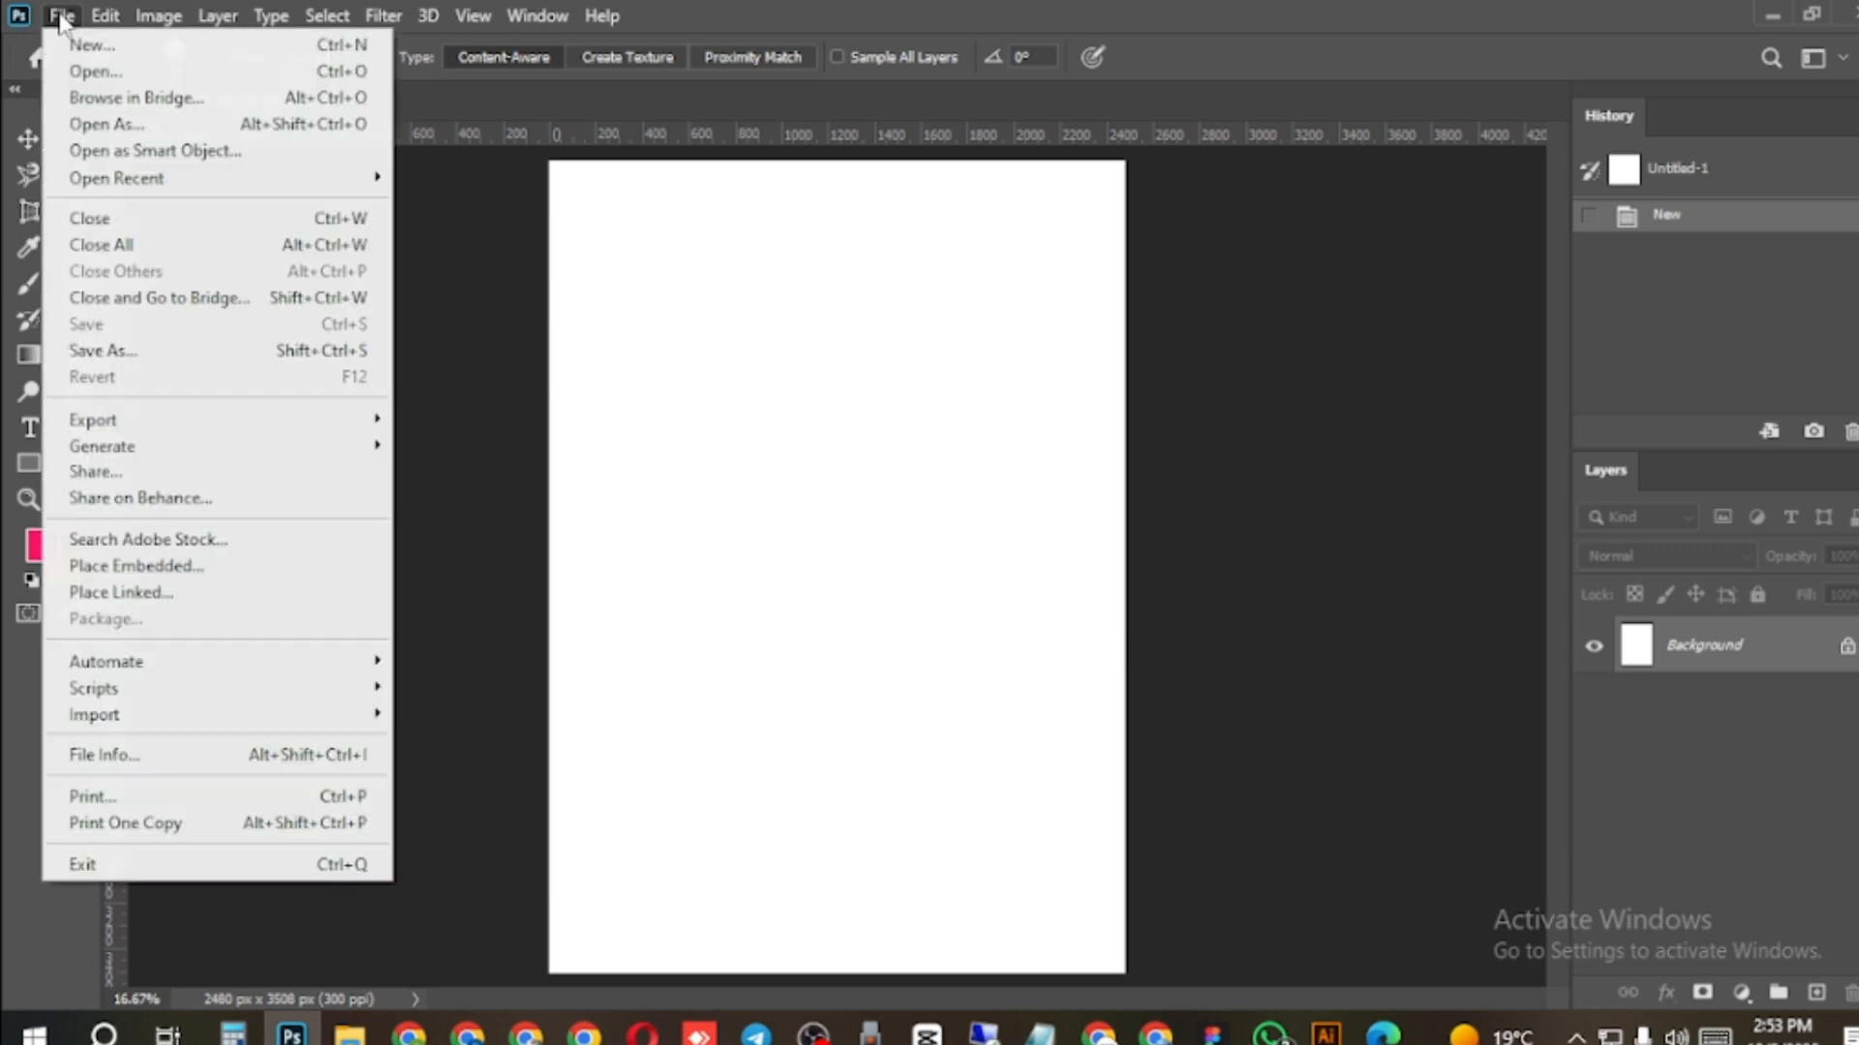
left_click(68, 71)
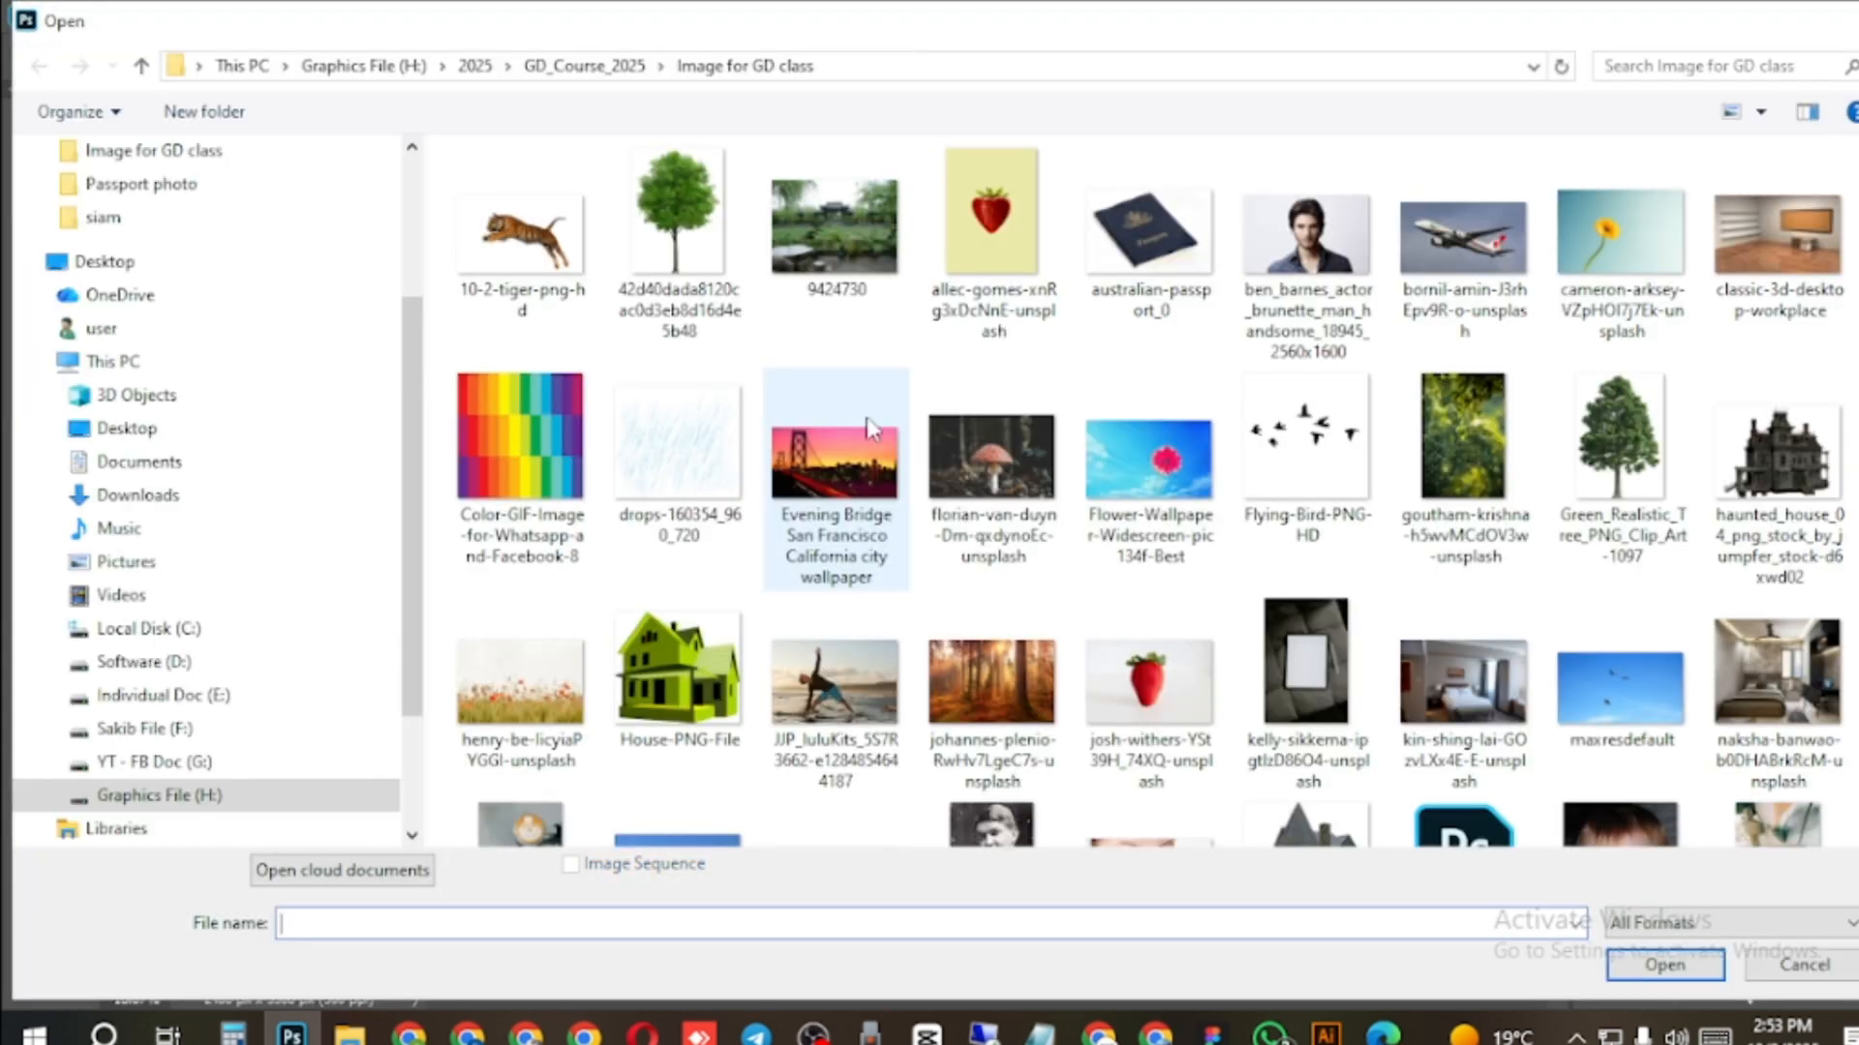
scroll(968, 513, "down", 2)
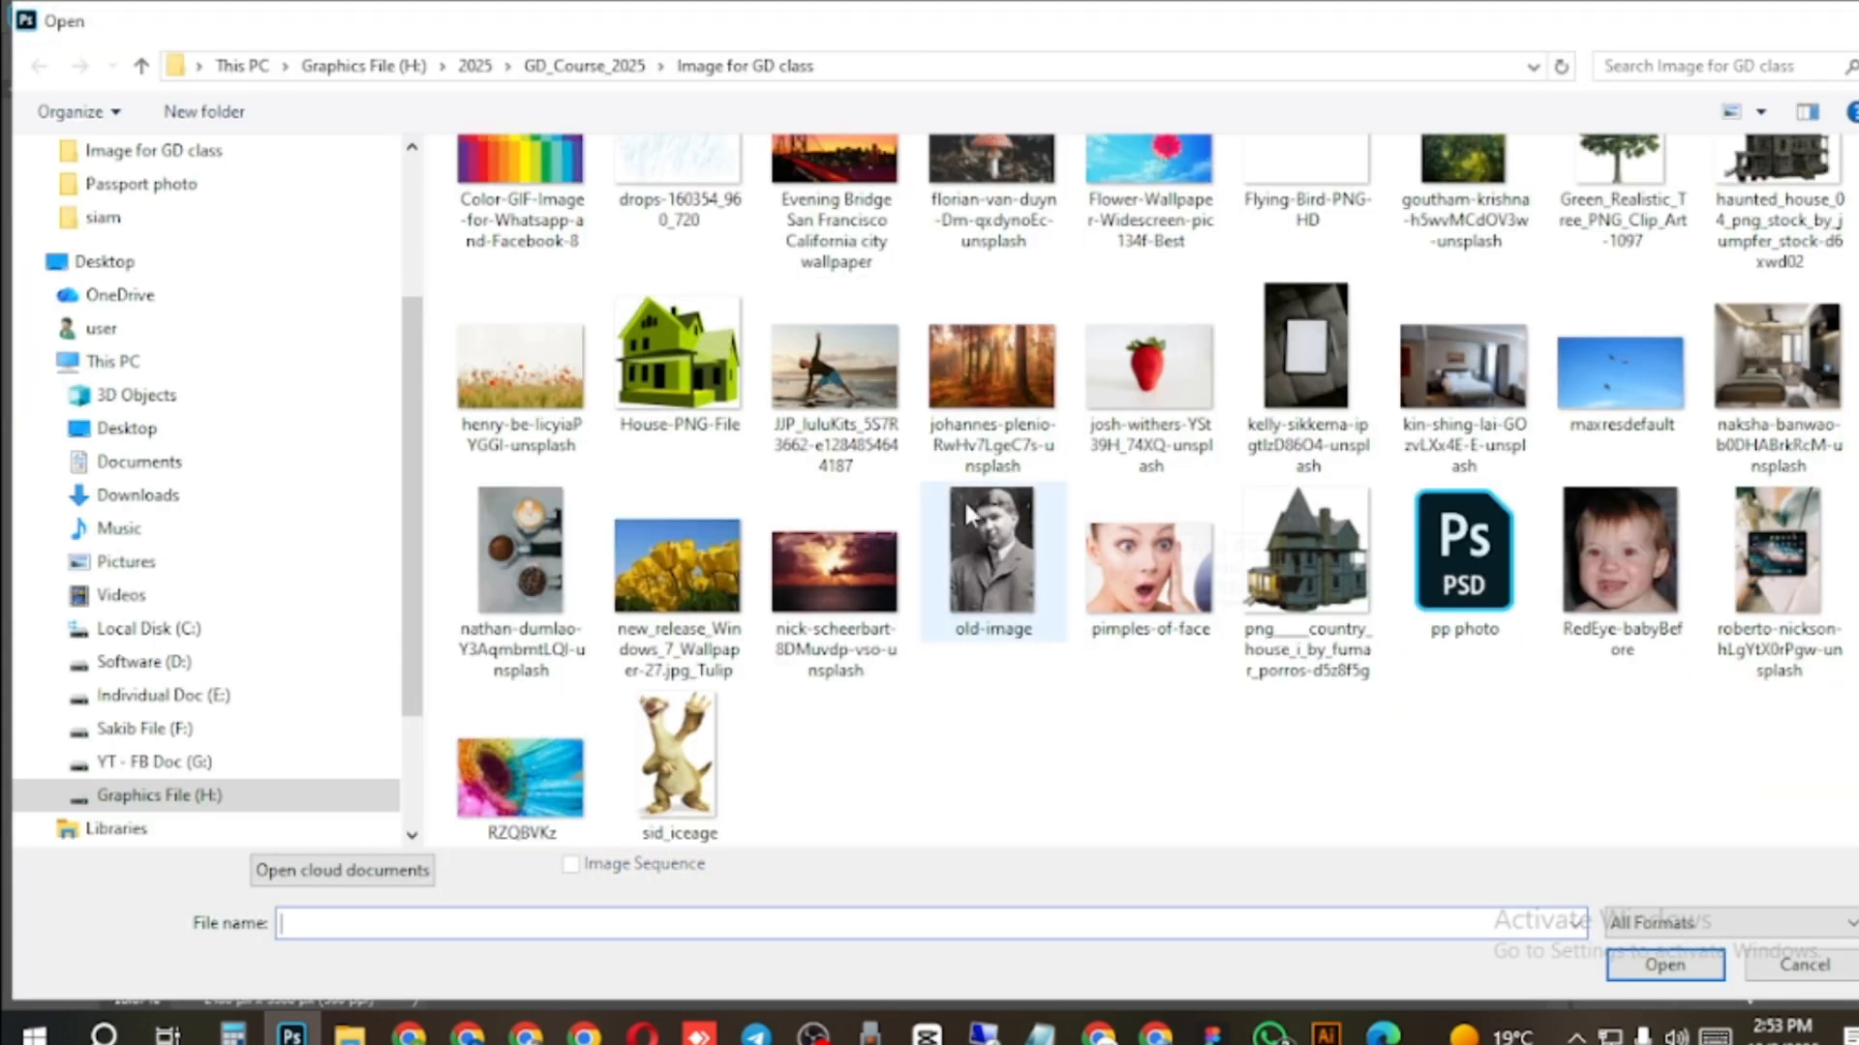
double_click(997, 561)
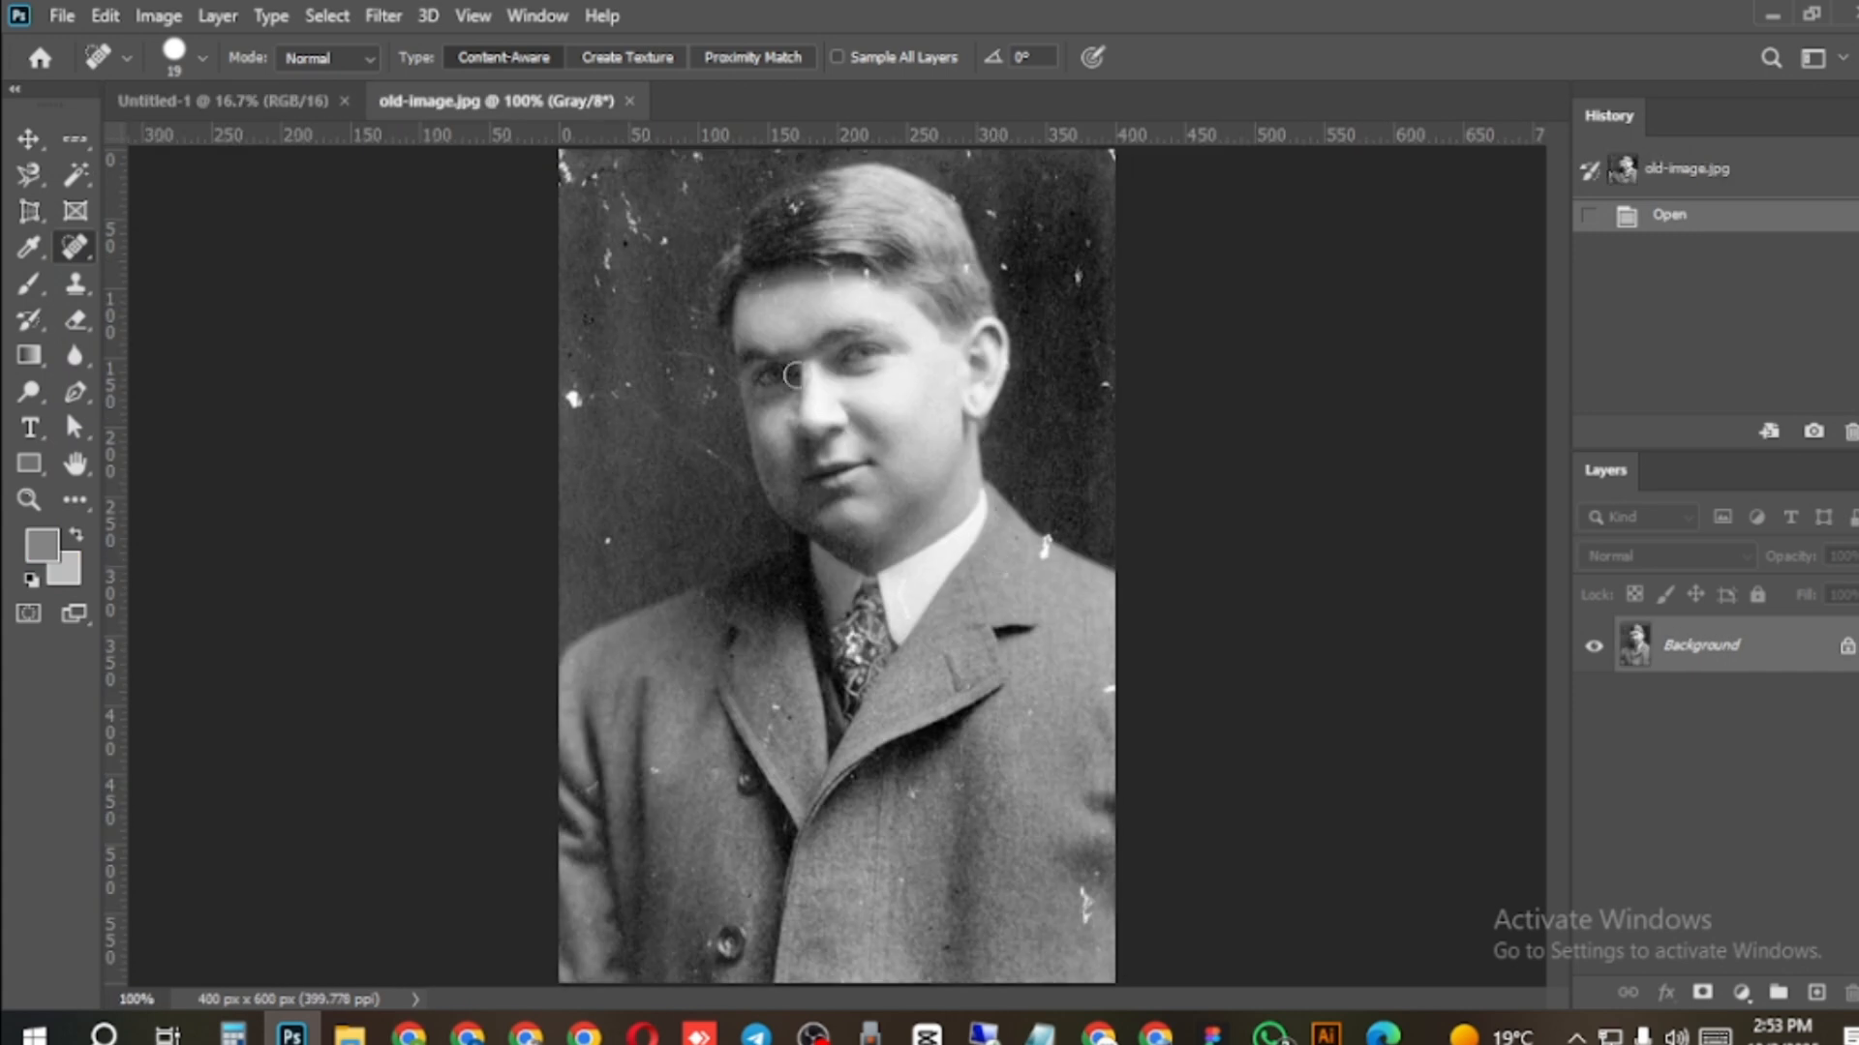
key("ctrl+j")
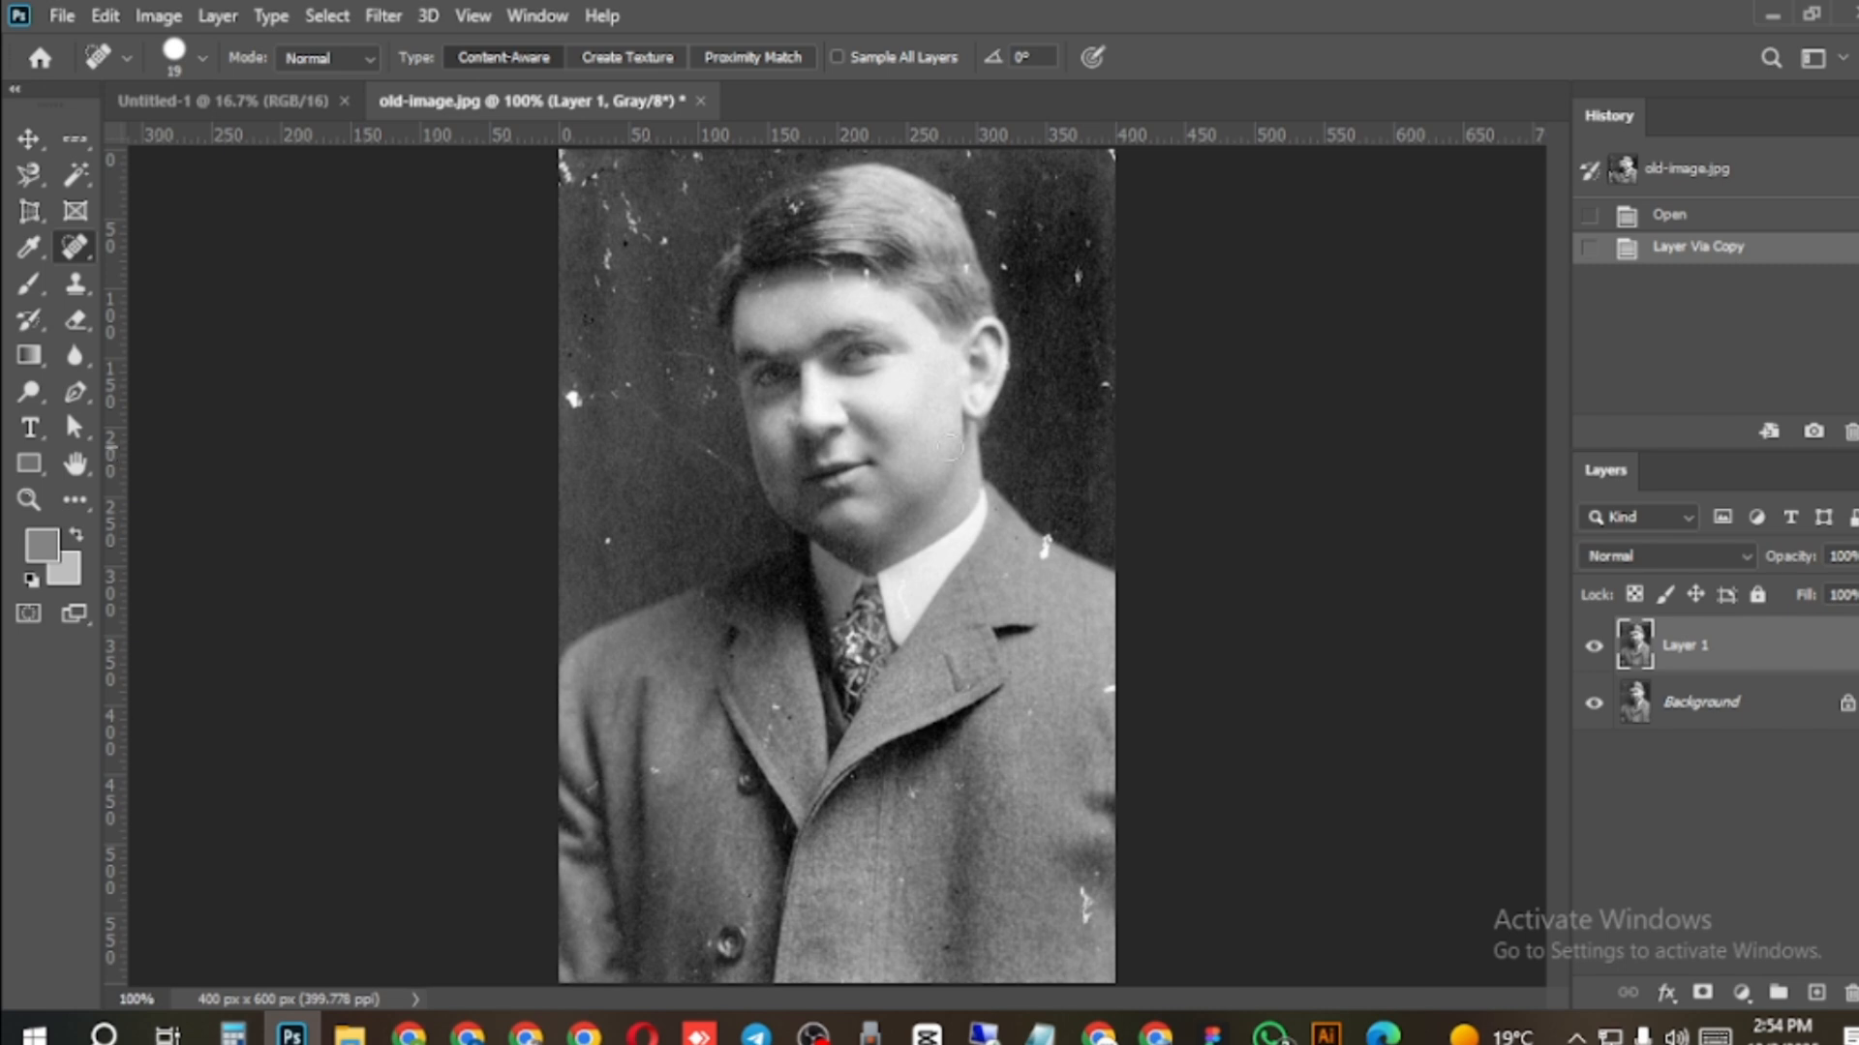
Choose the Spot Healing Brush and set its size to 49 px.
right_click(86, 241)
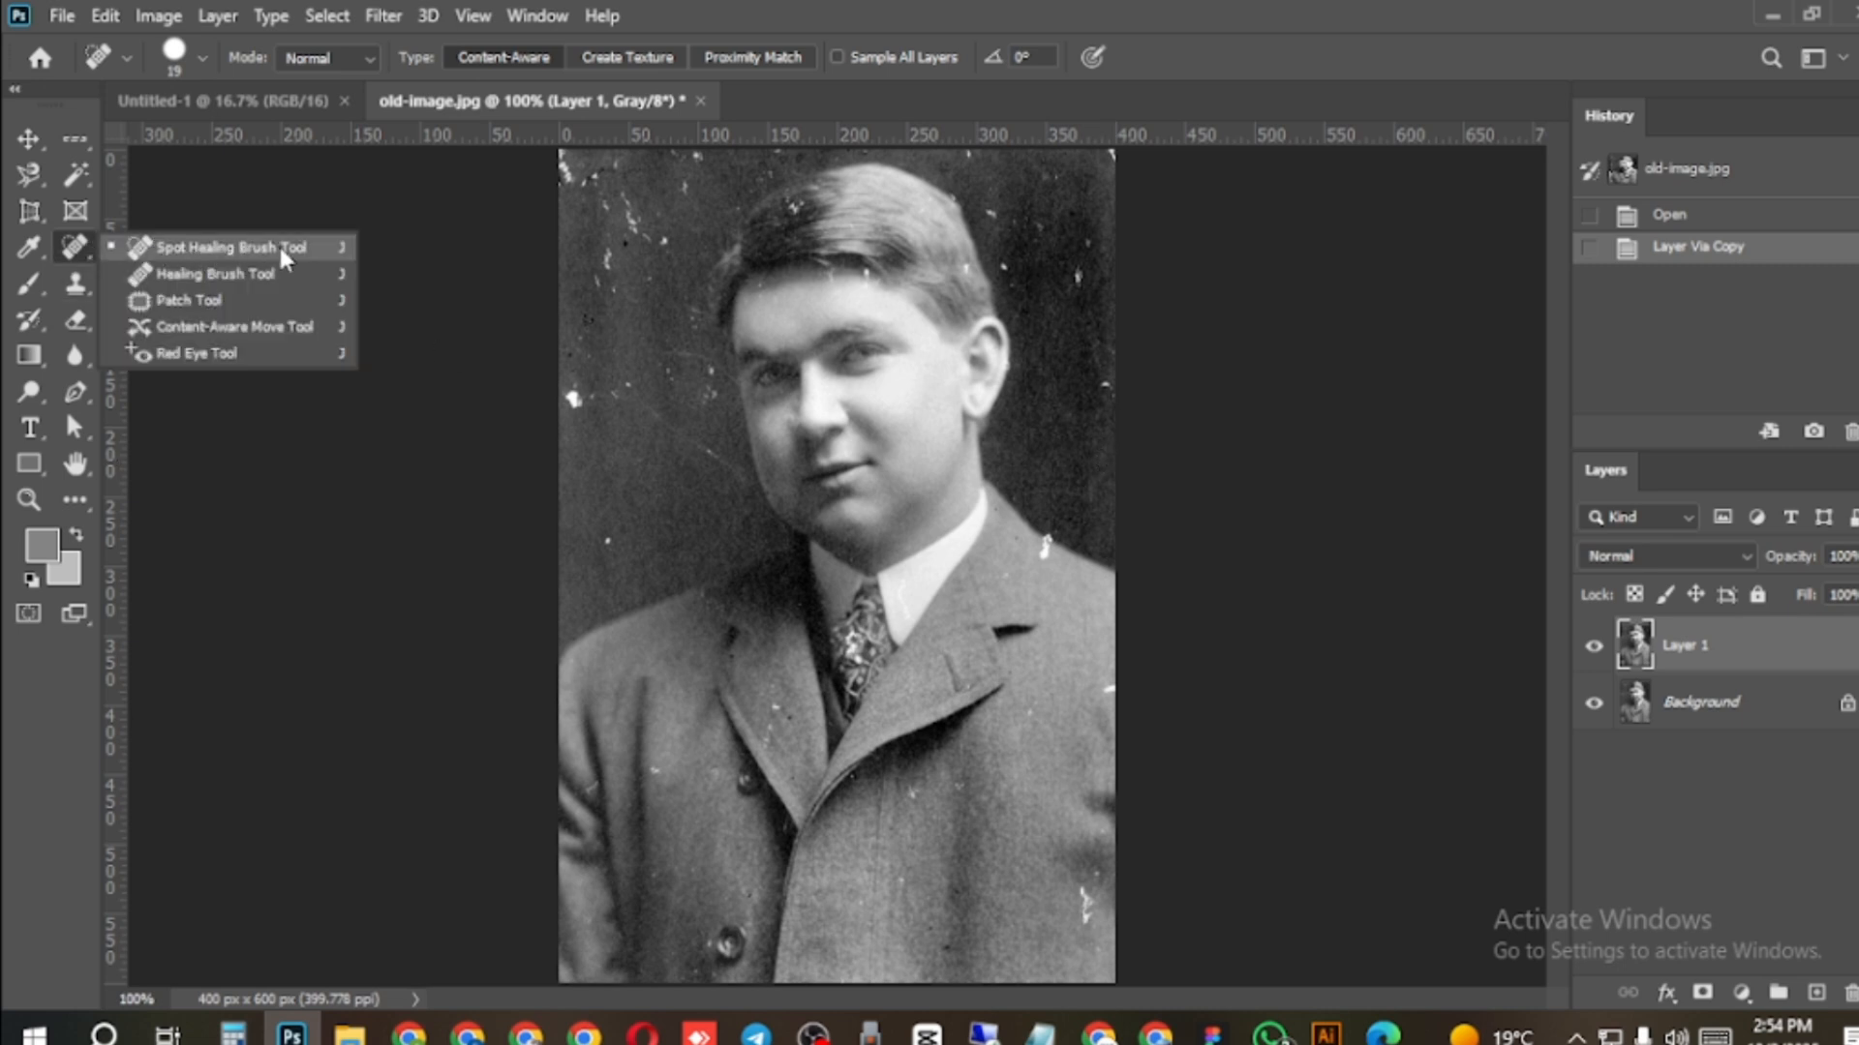
left_click(230, 253)
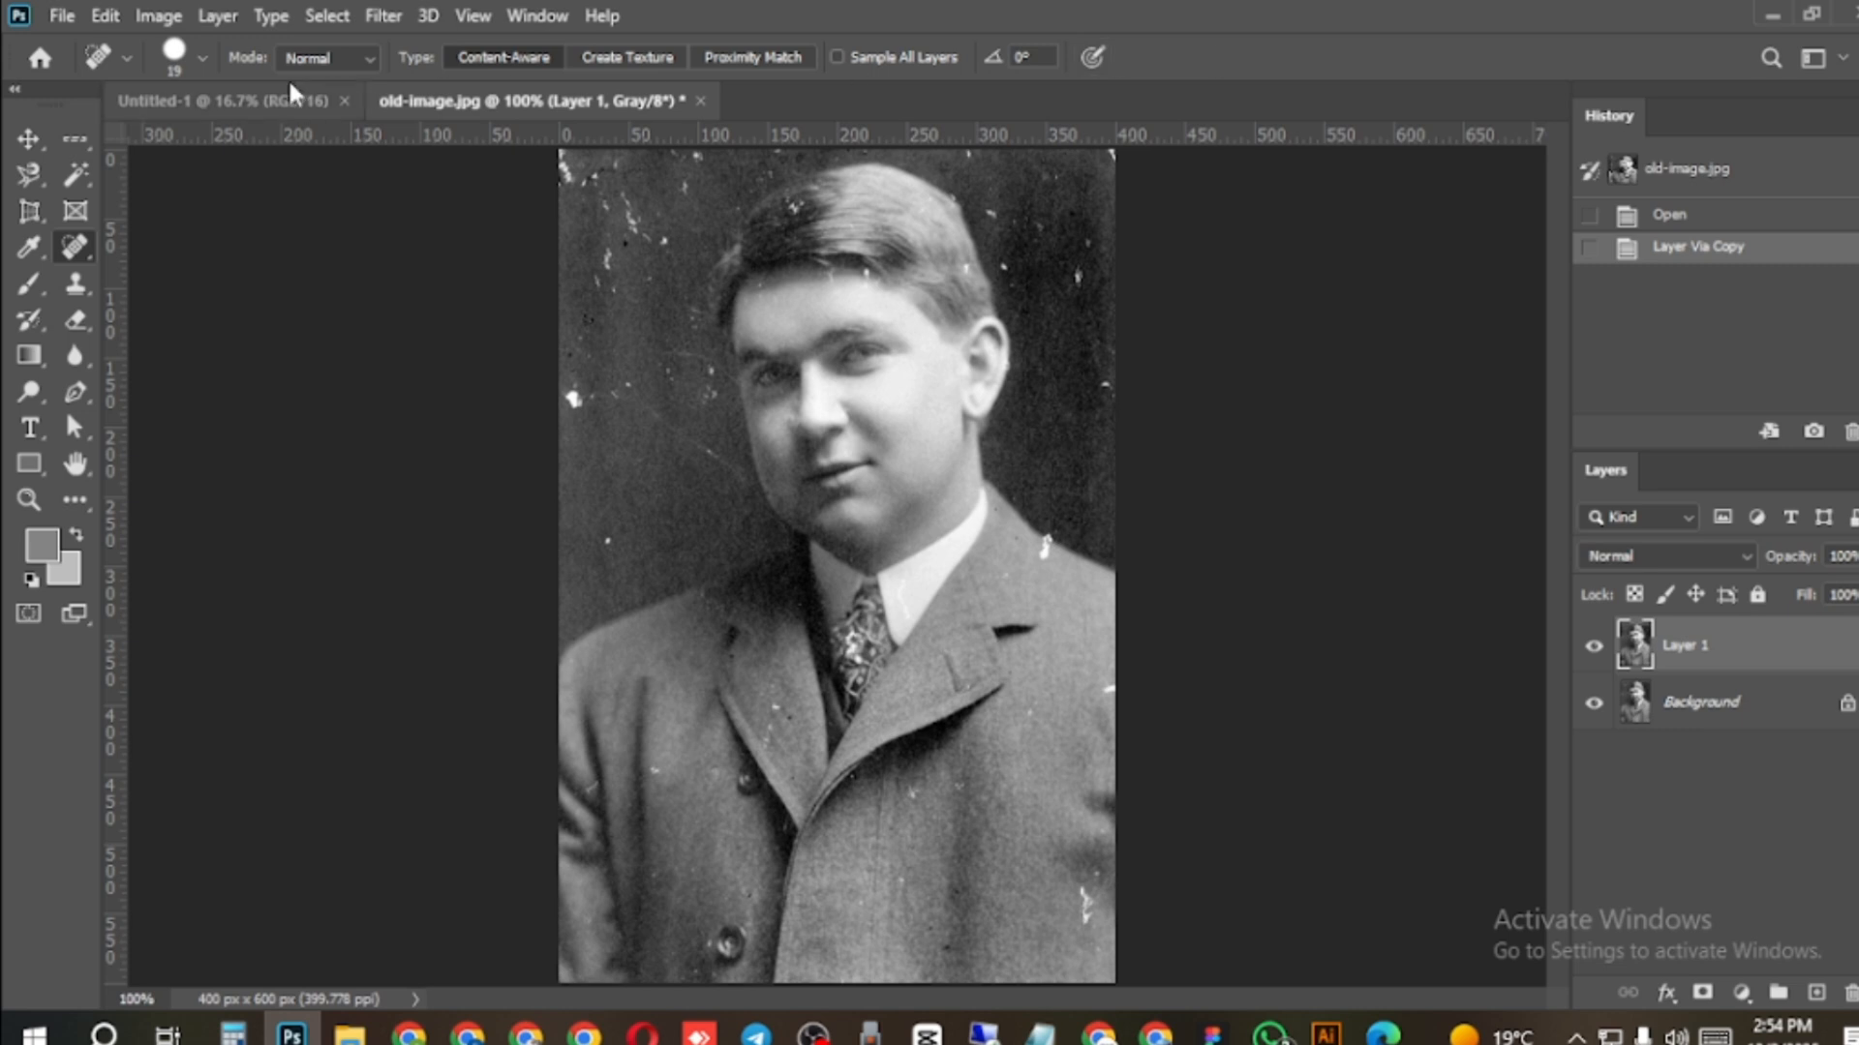
left_click(202, 58)
mouse_move(72, 144)
left_mouse_down()
mouse_move(206, 146)
mouse_move(121, 145)
left_mouse_up()
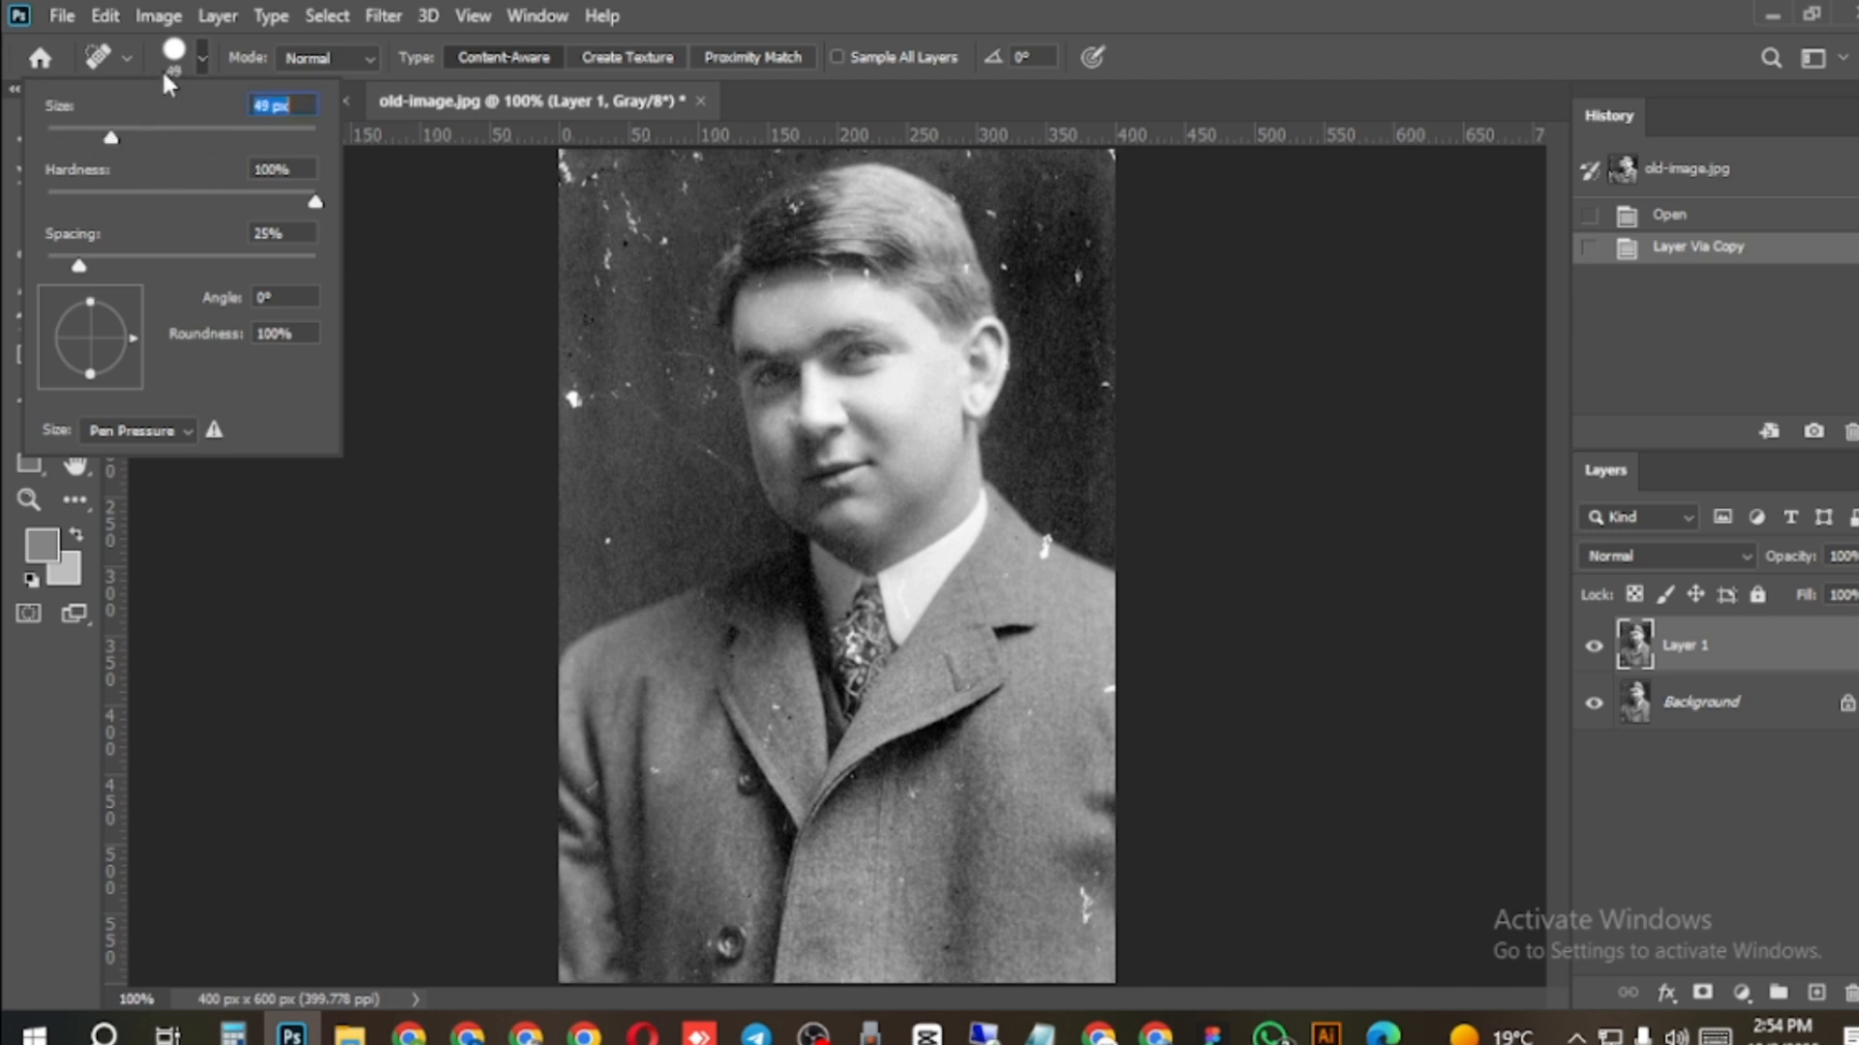
left_click(197, 52)
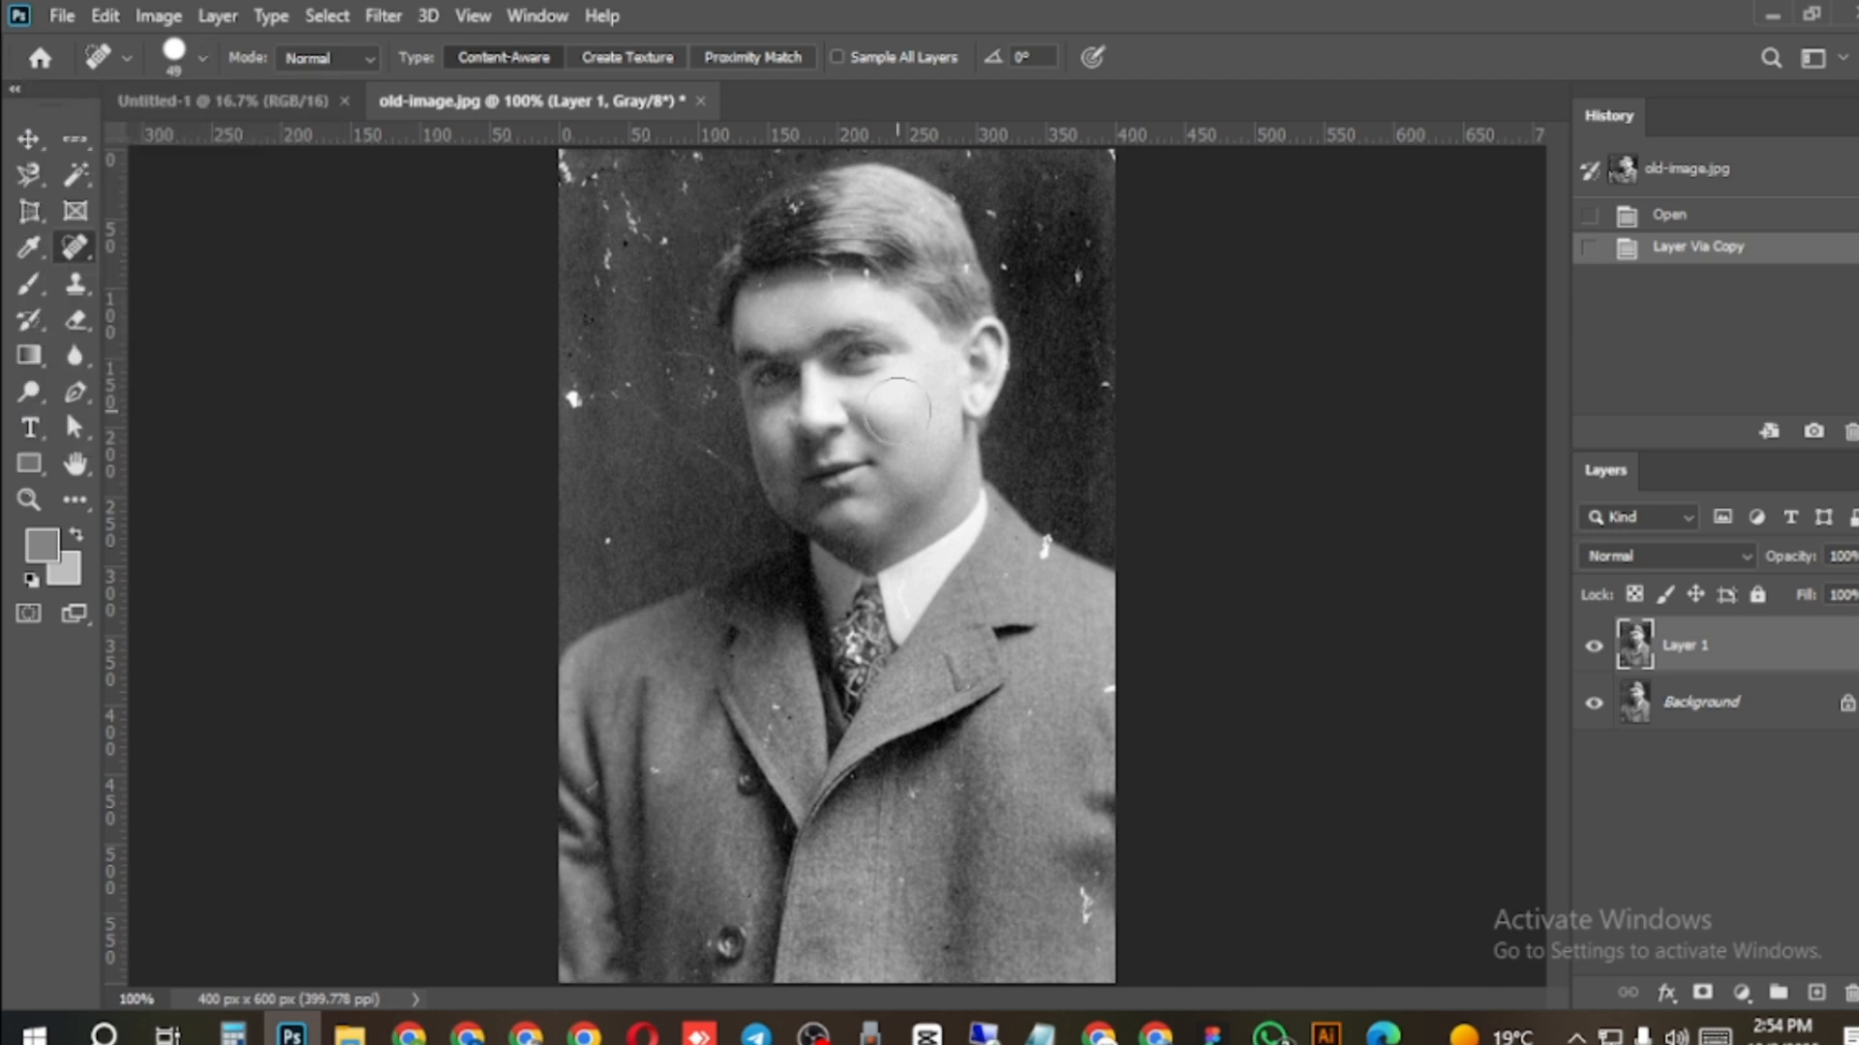
Enlarge and reduce the healing brush, ending at a size of 60 px.
key("]")
key("]")
key("]")
key("]")
key("]")
key("bracketleft")
key("bracketleft")
key("bracketleft")
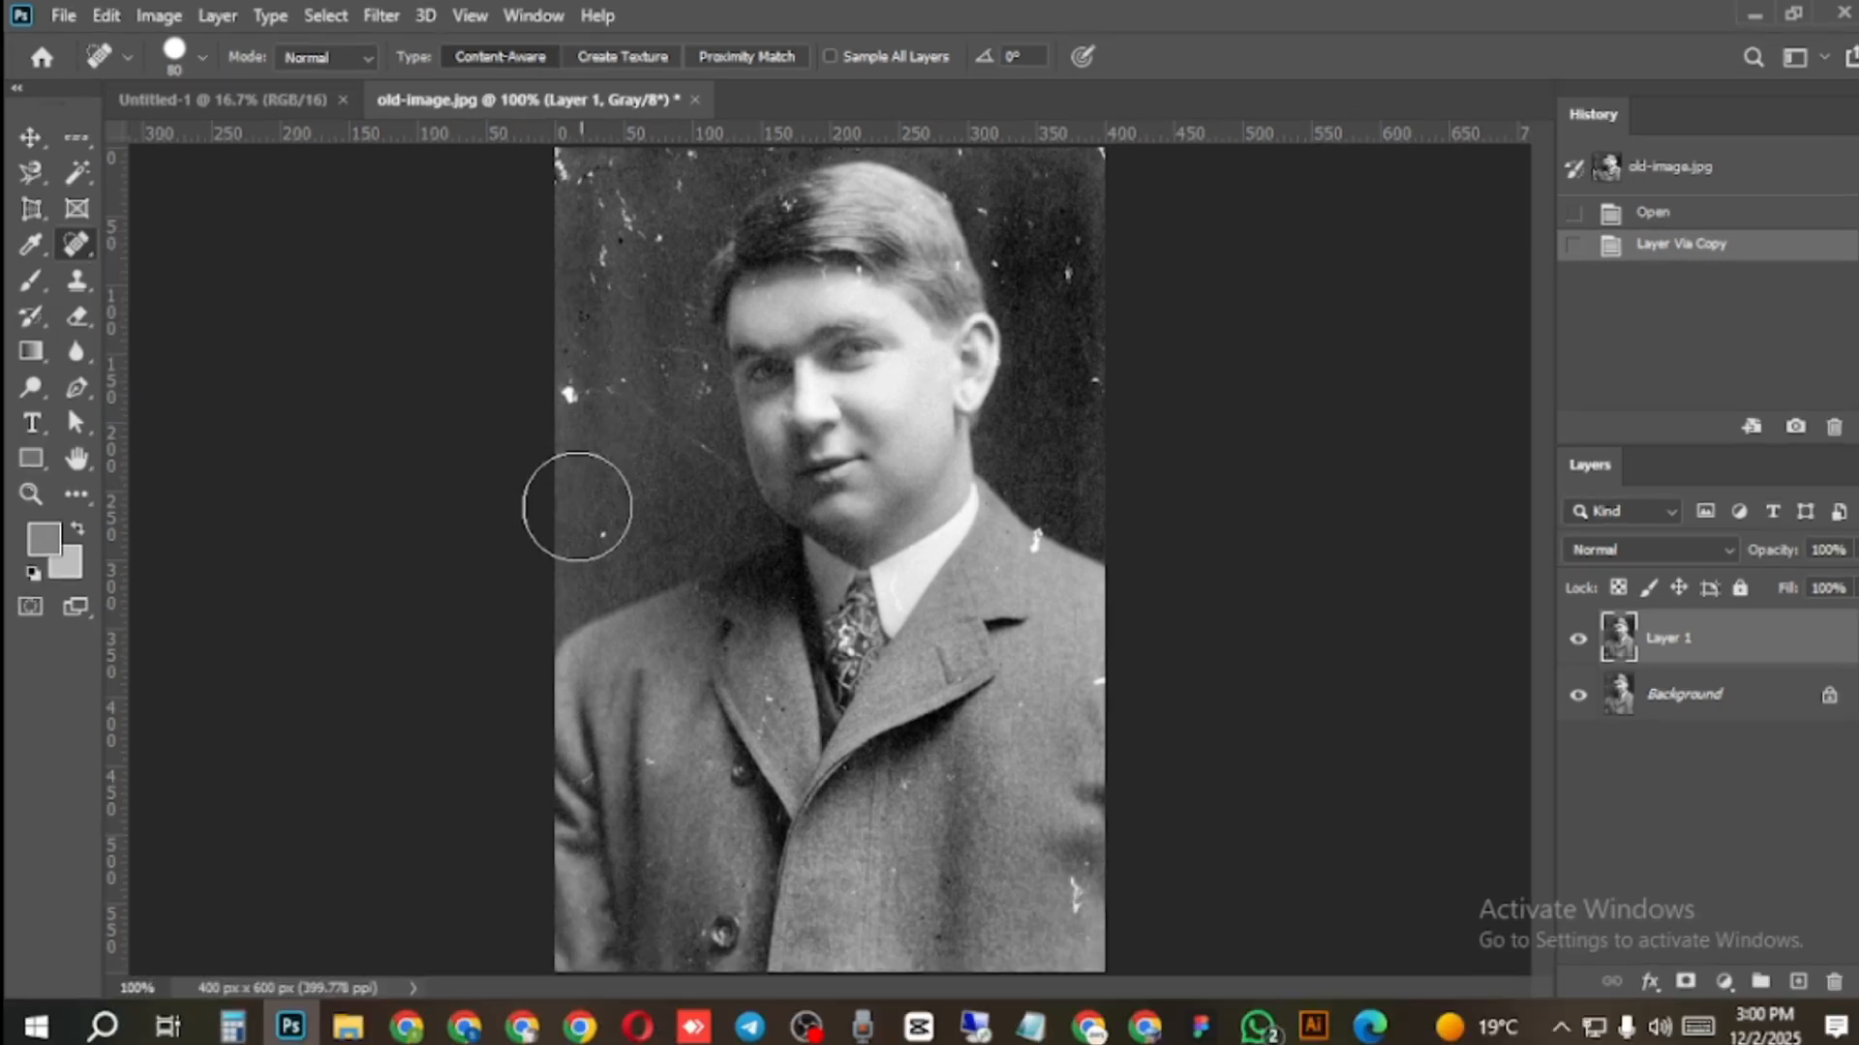
Reduce the healing brush to 15 px and heal the isolated white spot in the background above the shoulder.
scroll(590, 539, "up", 6)
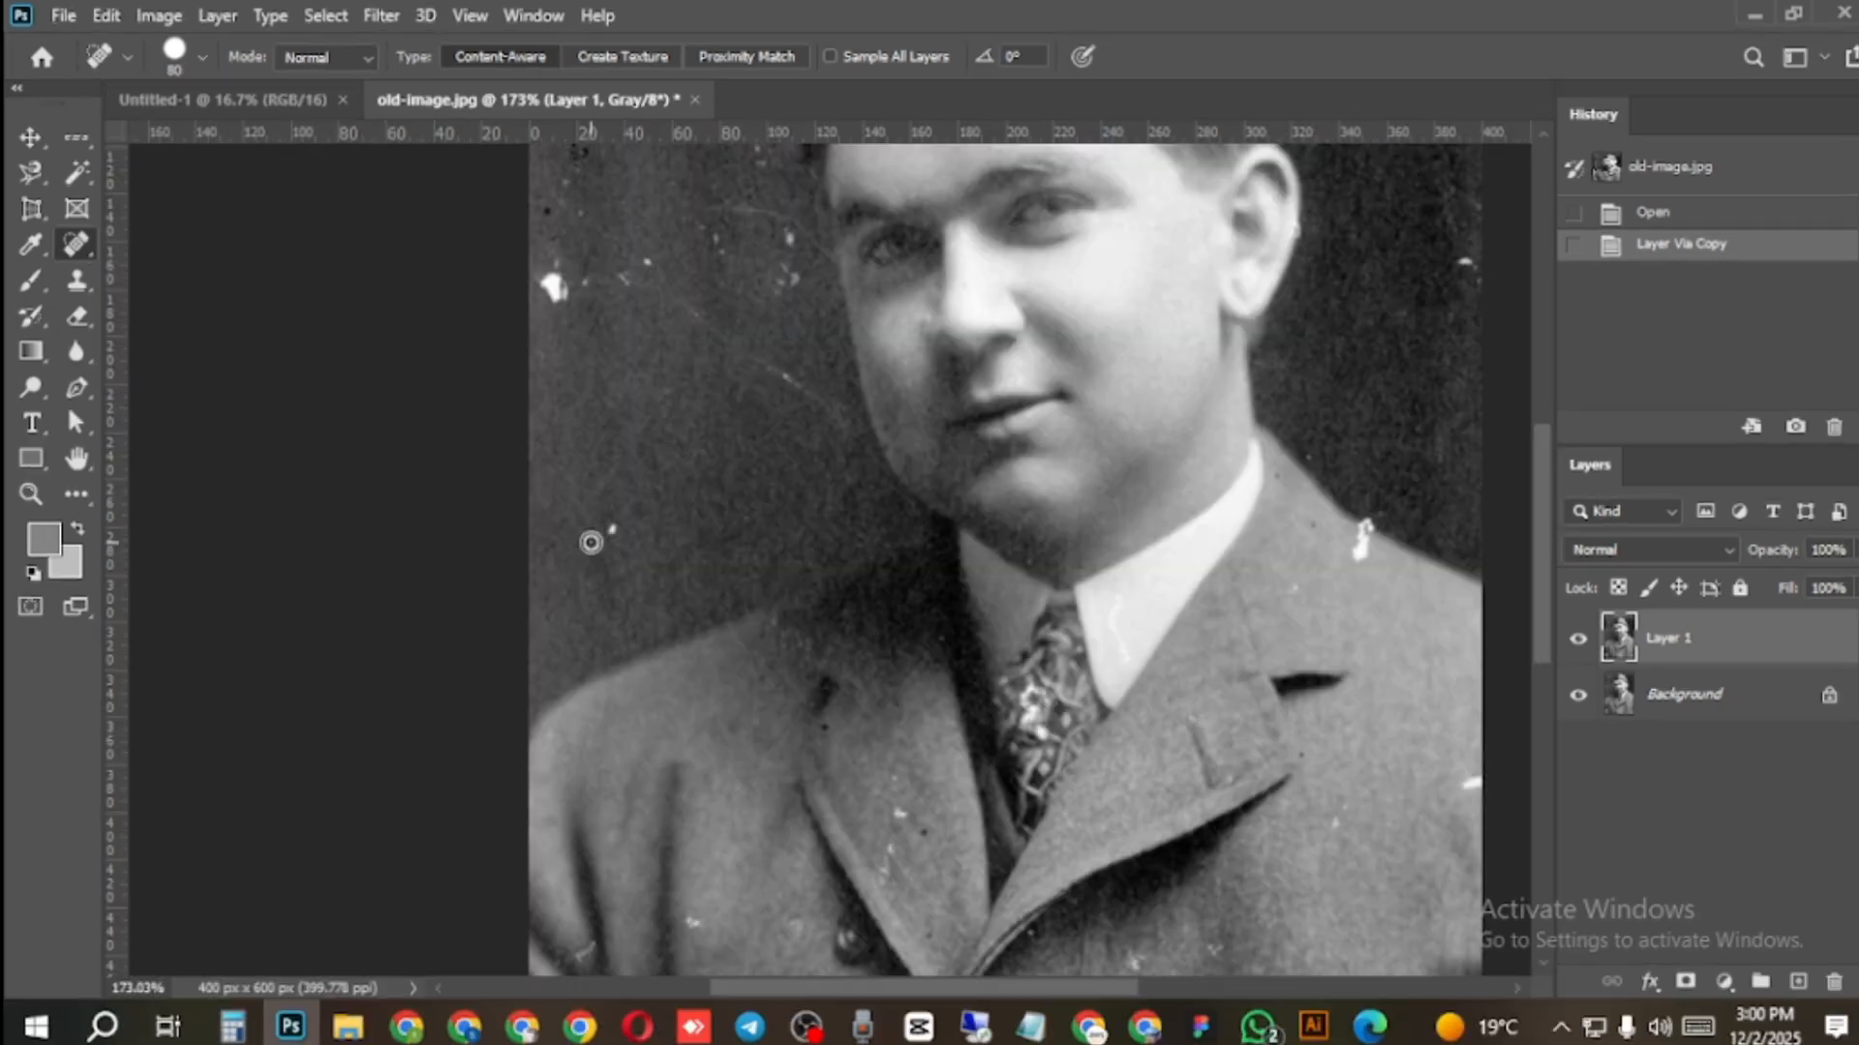
scroll(615, 513, "down", 4)
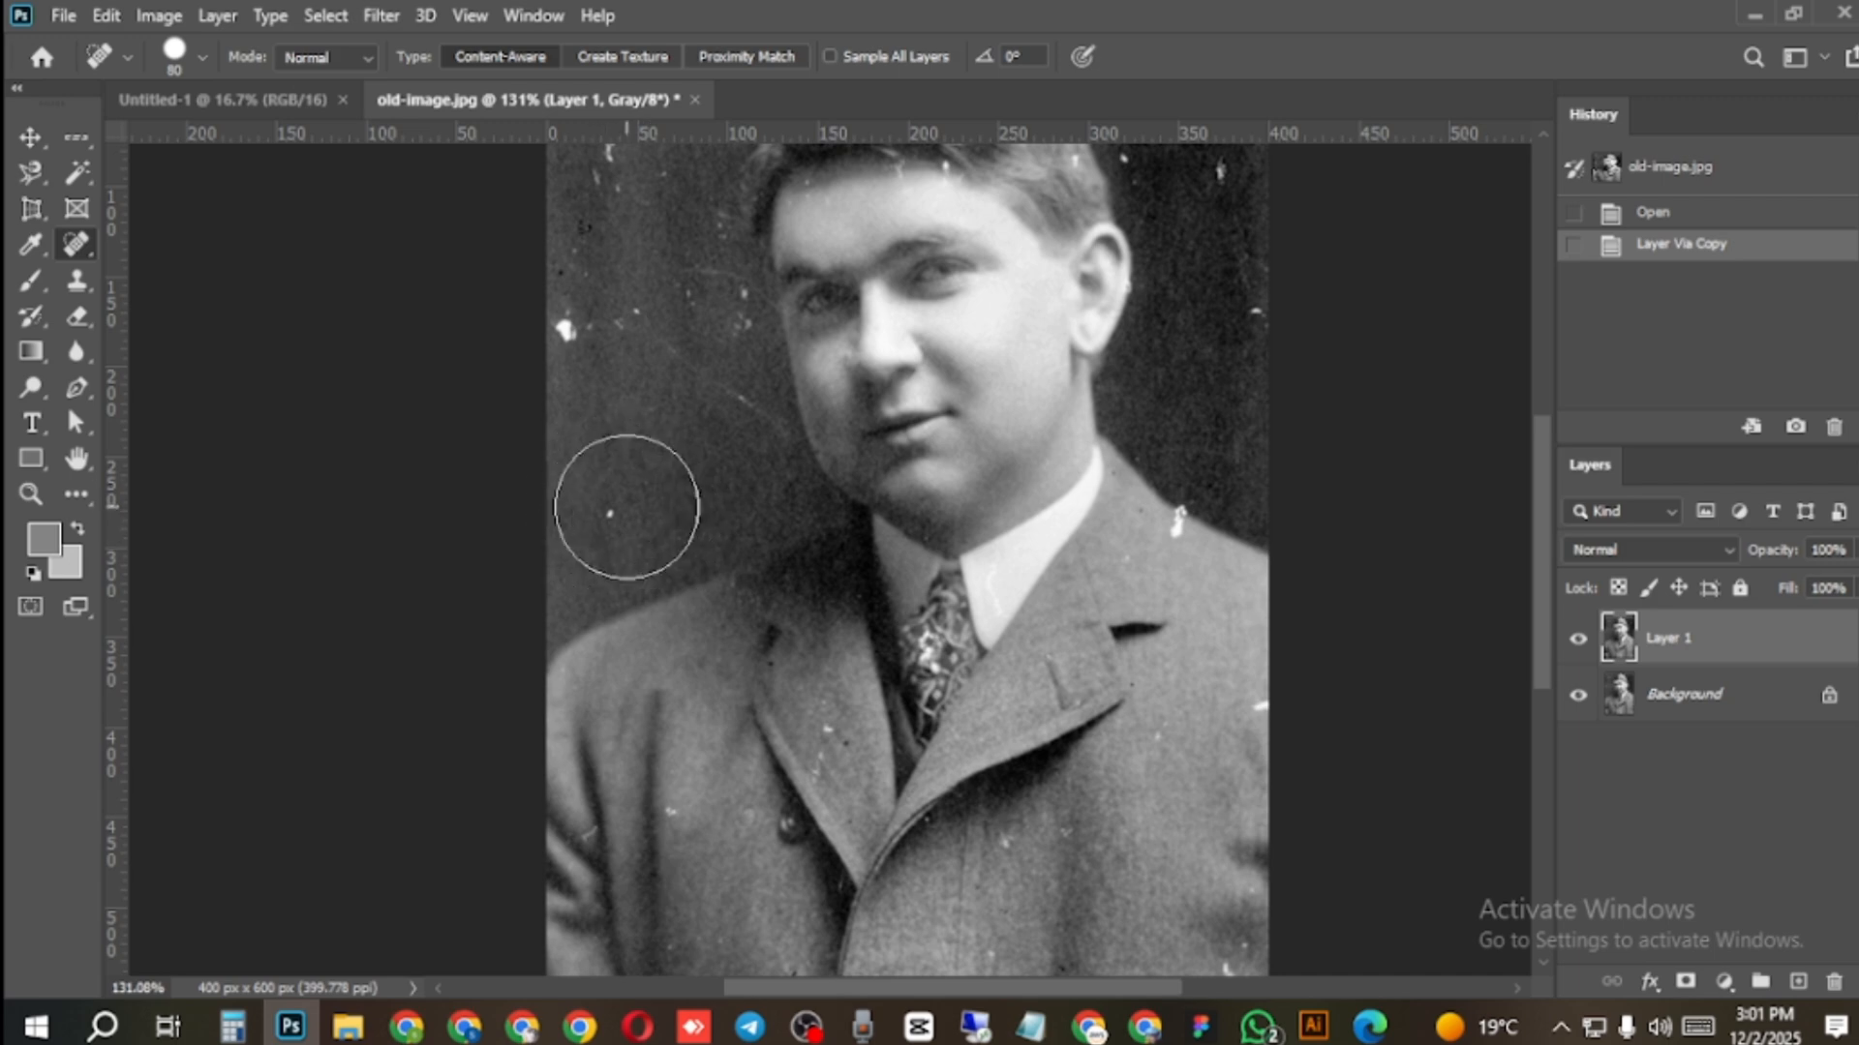
scroll(627, 508, "up", 6)
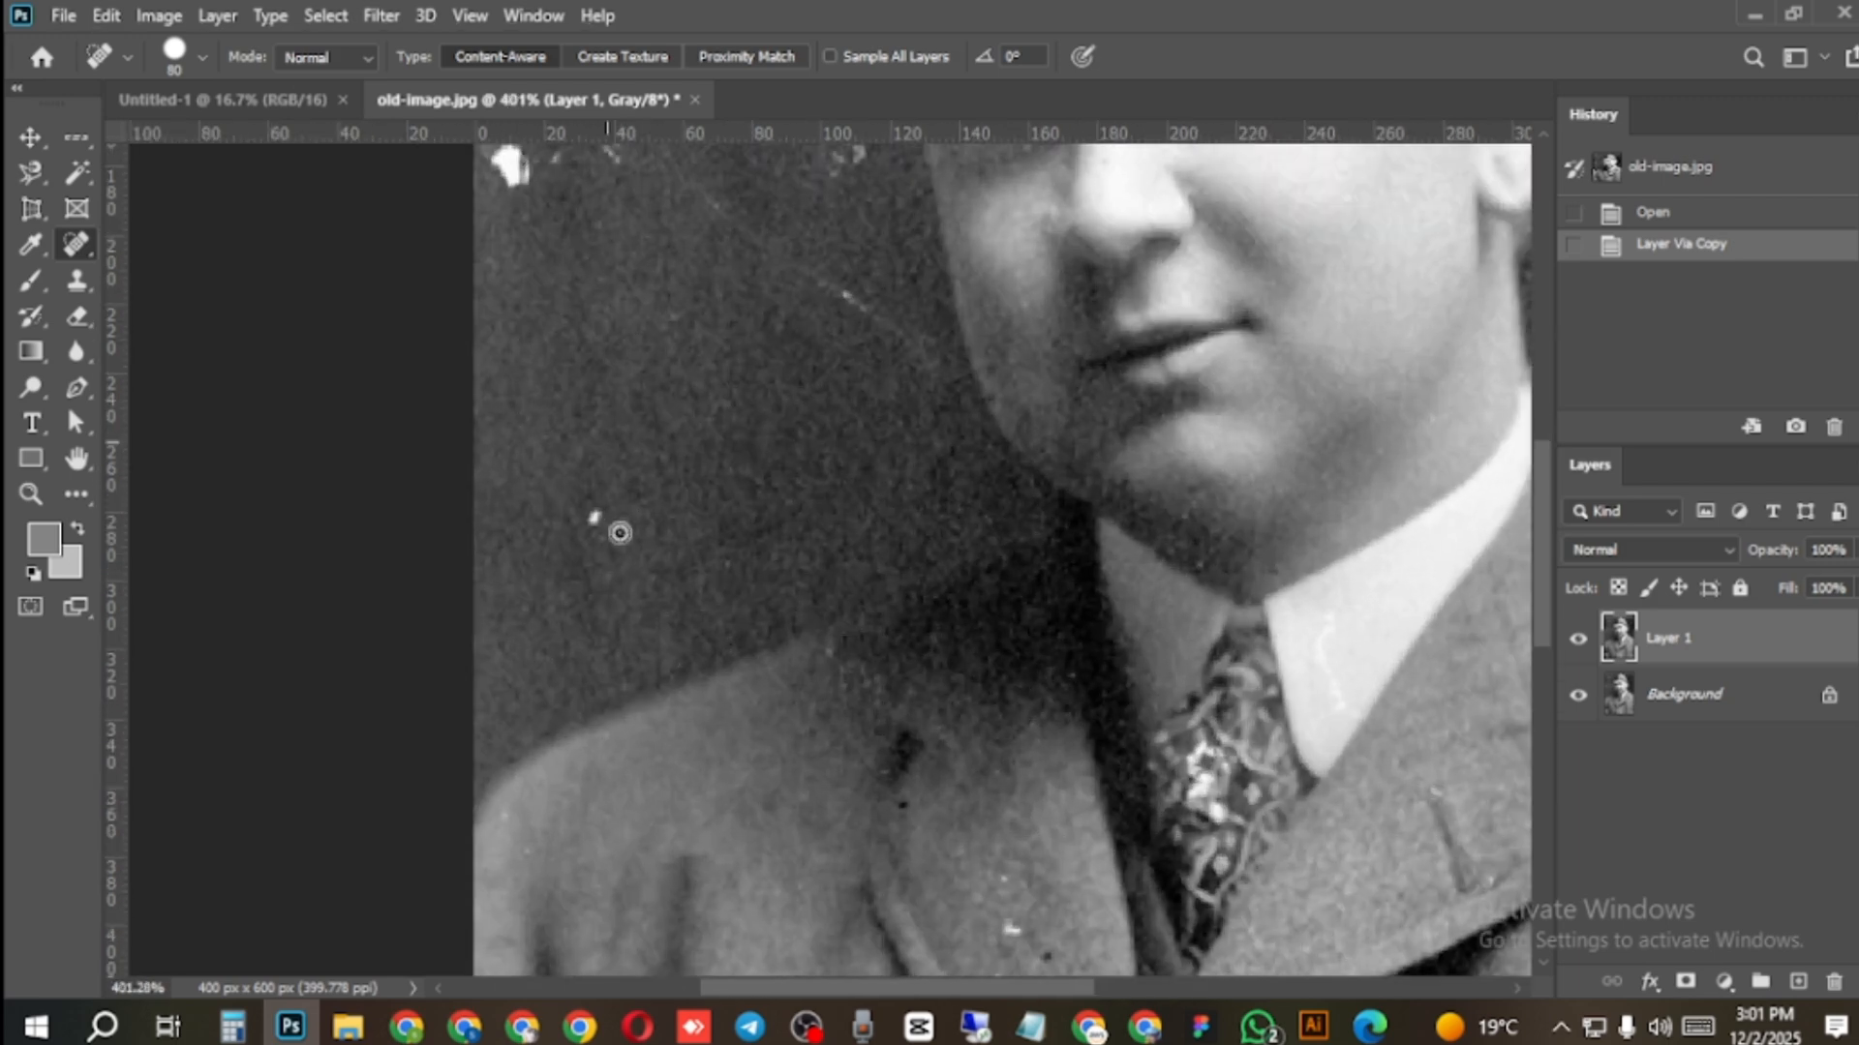
scroll(618, 534, "up", 4)
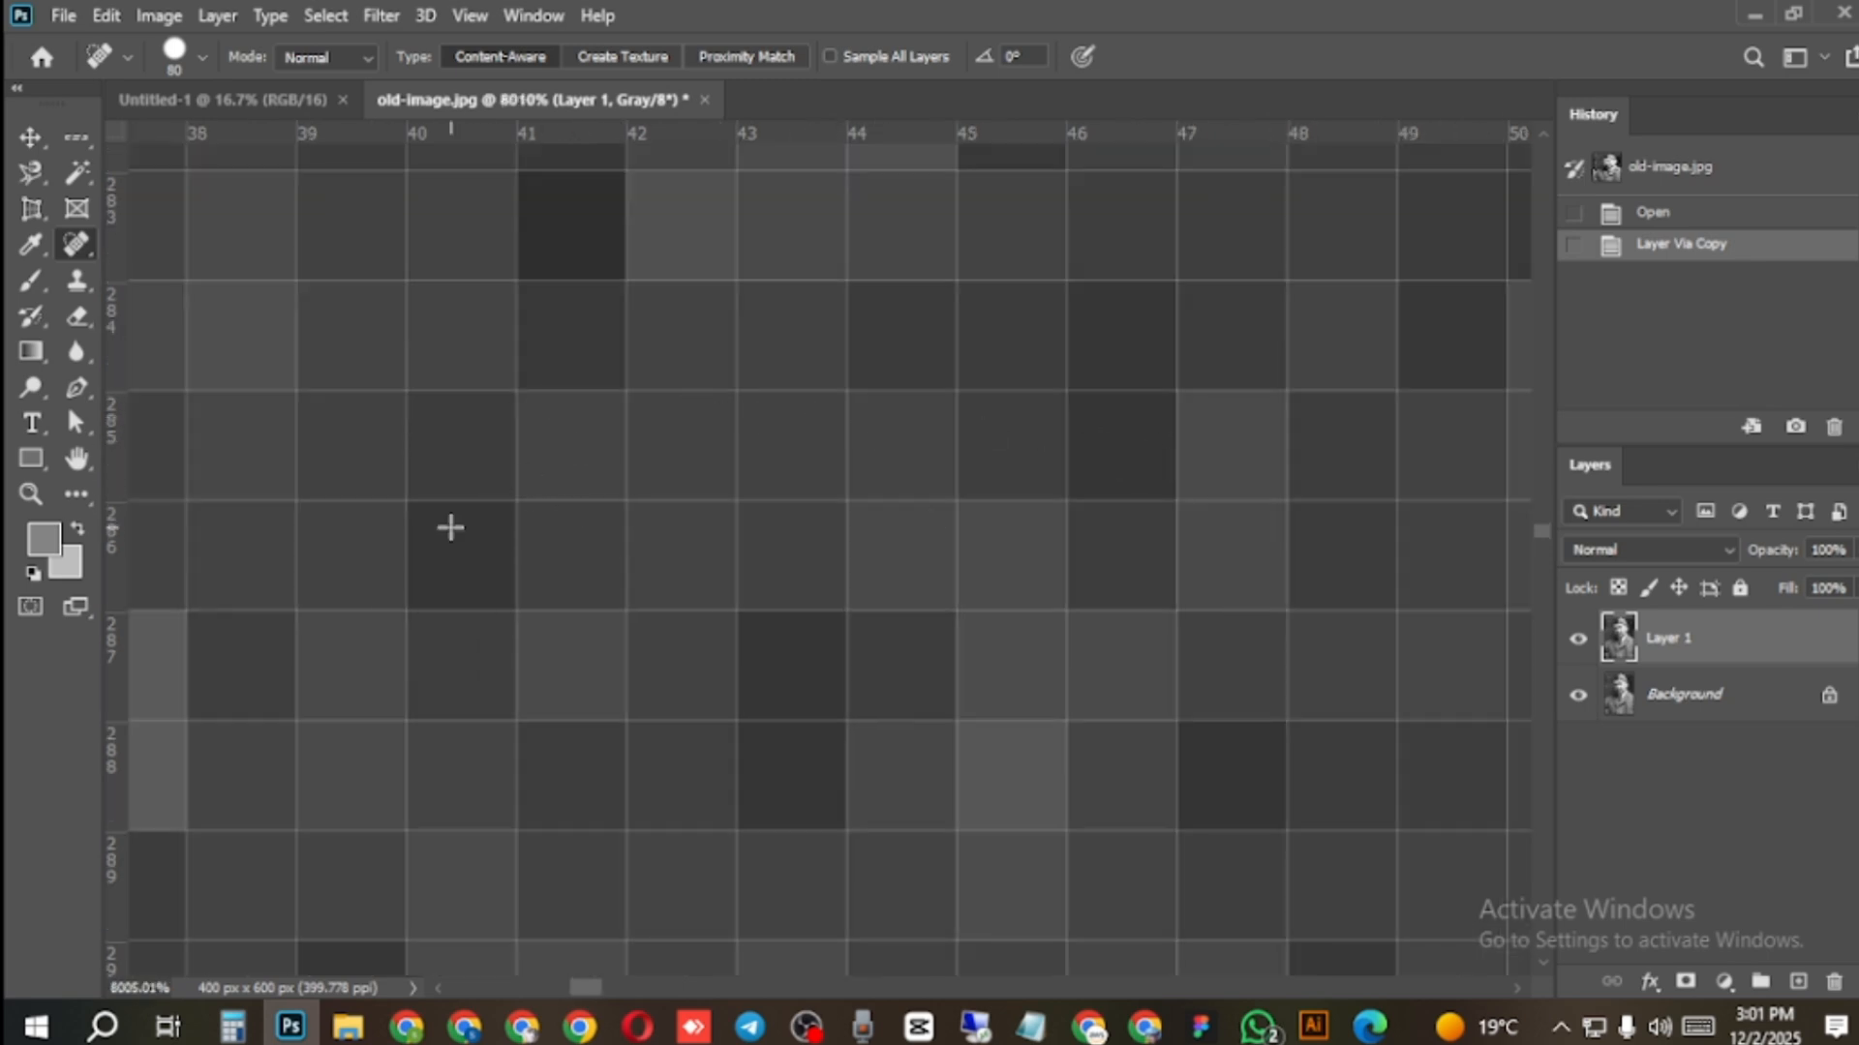
scroll(599, 433, "down", 8)
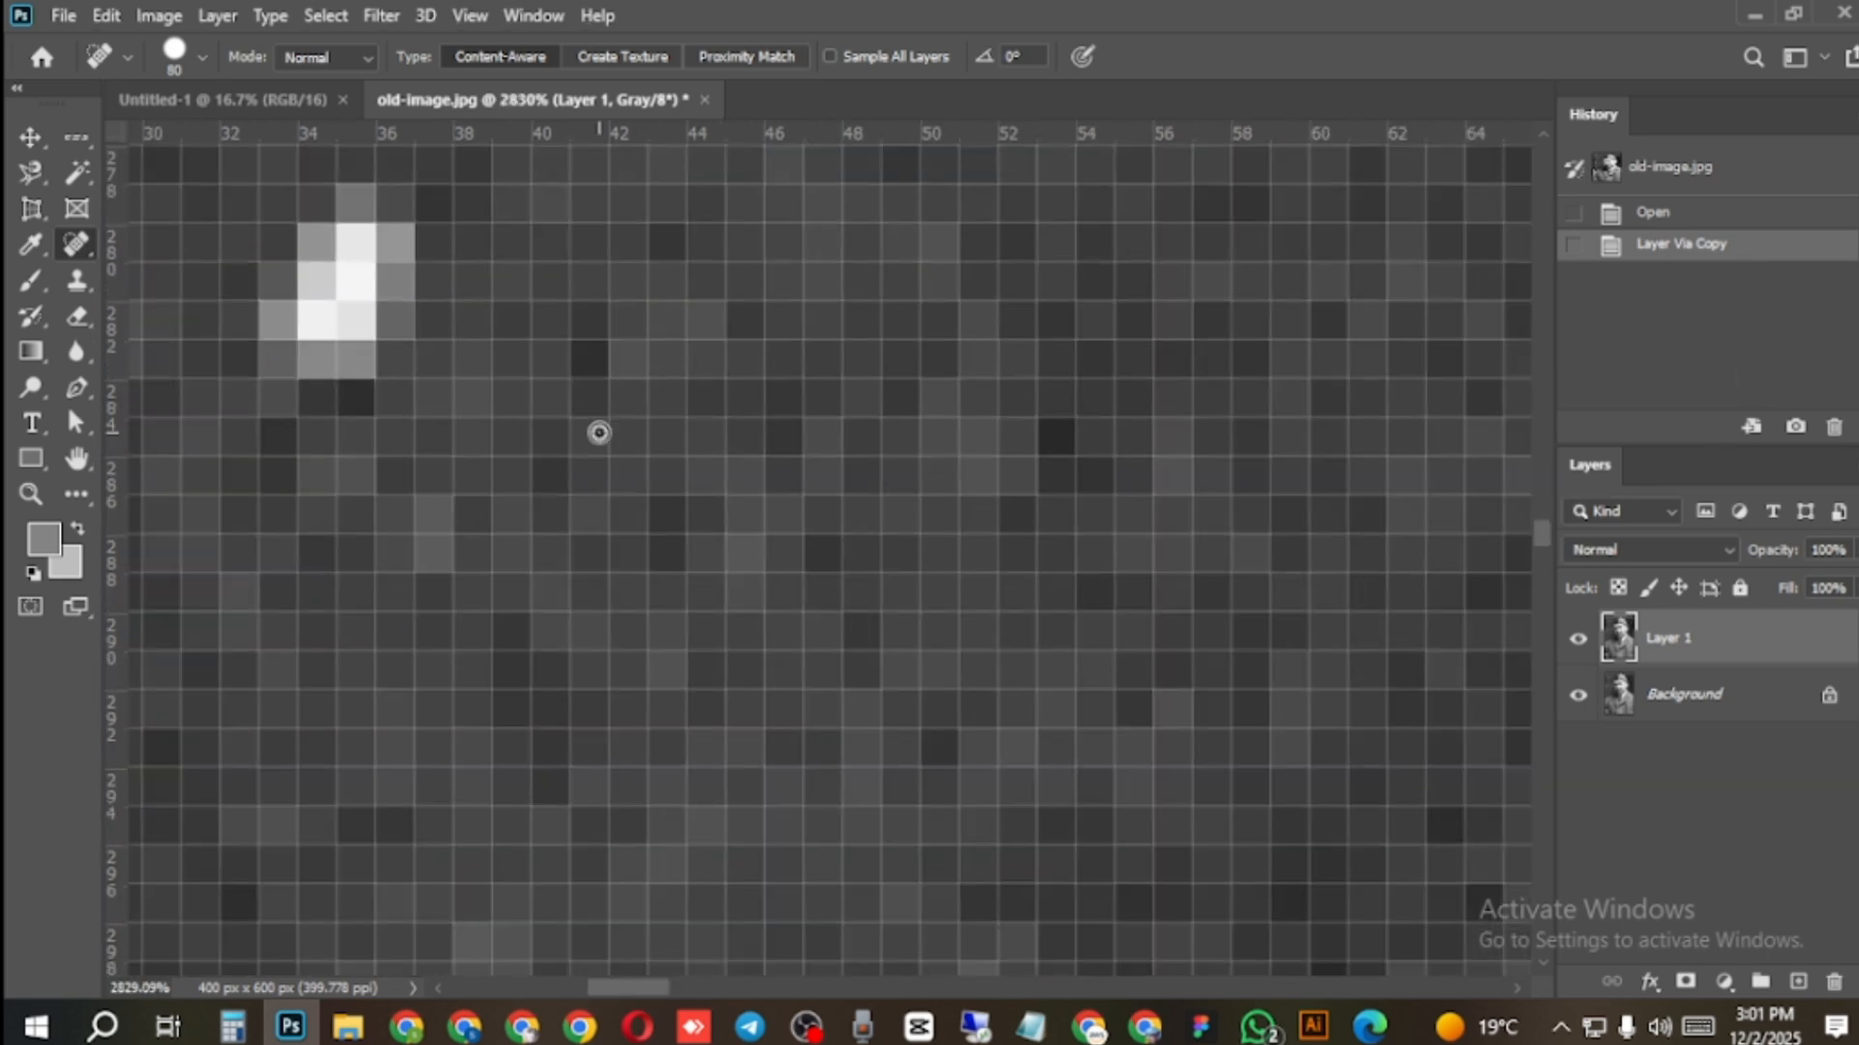
scroll(604, 434, "down", 1)
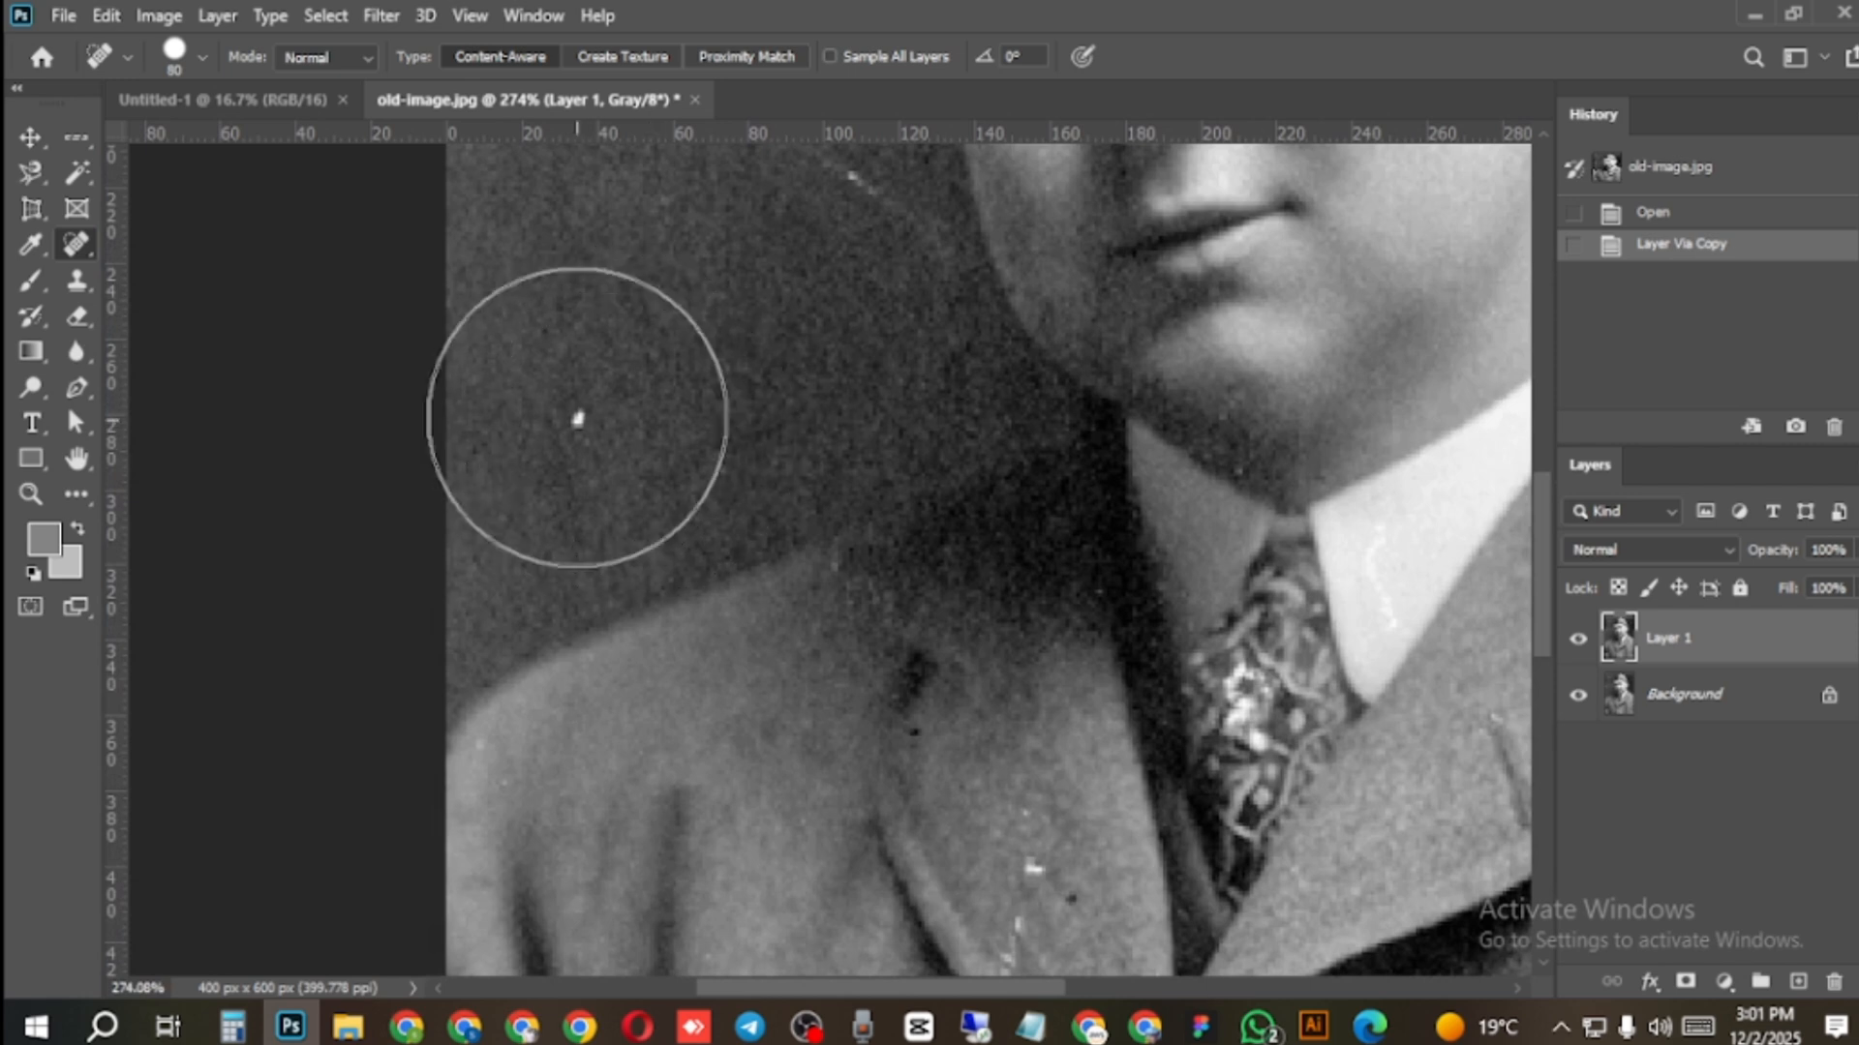
key("bracketleft")
key("bracketleft")
key("bracketleft")
key("bracketleft")
key("bracketleft")
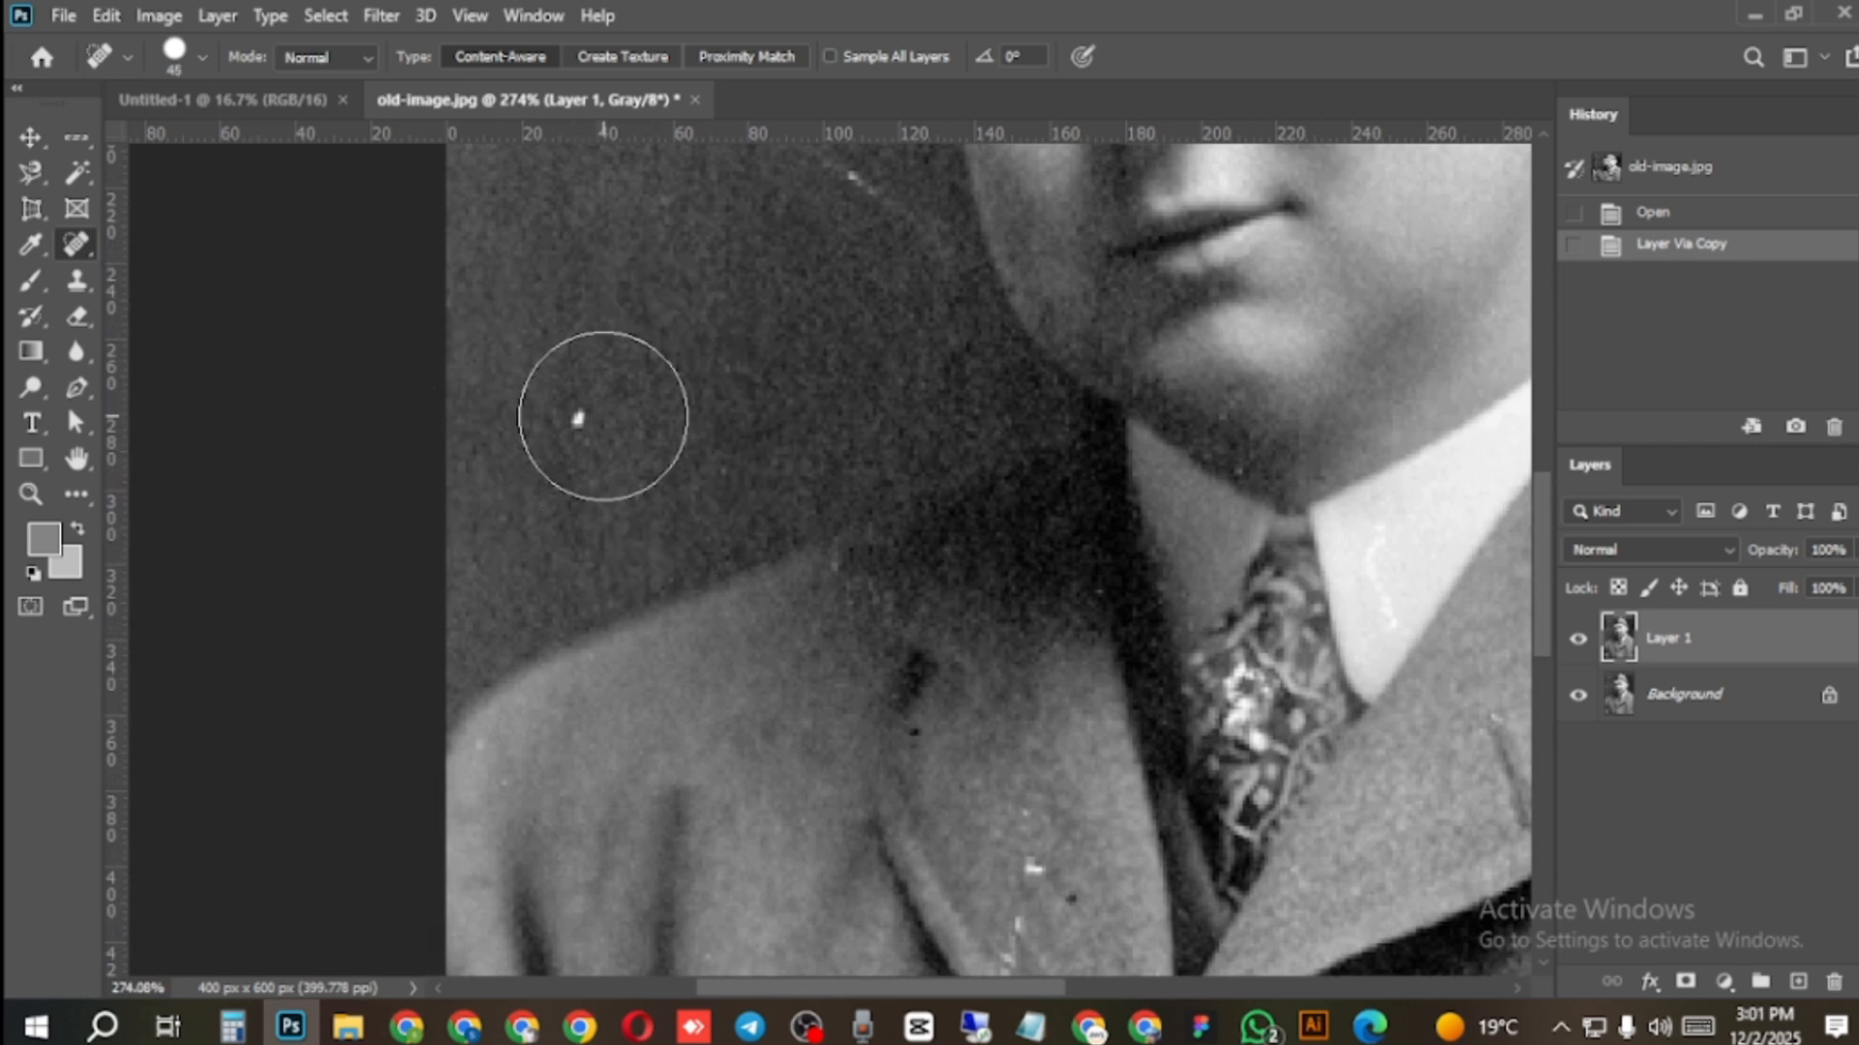
key("bracketleft")
key("bracketleft")
key("bracketleft")
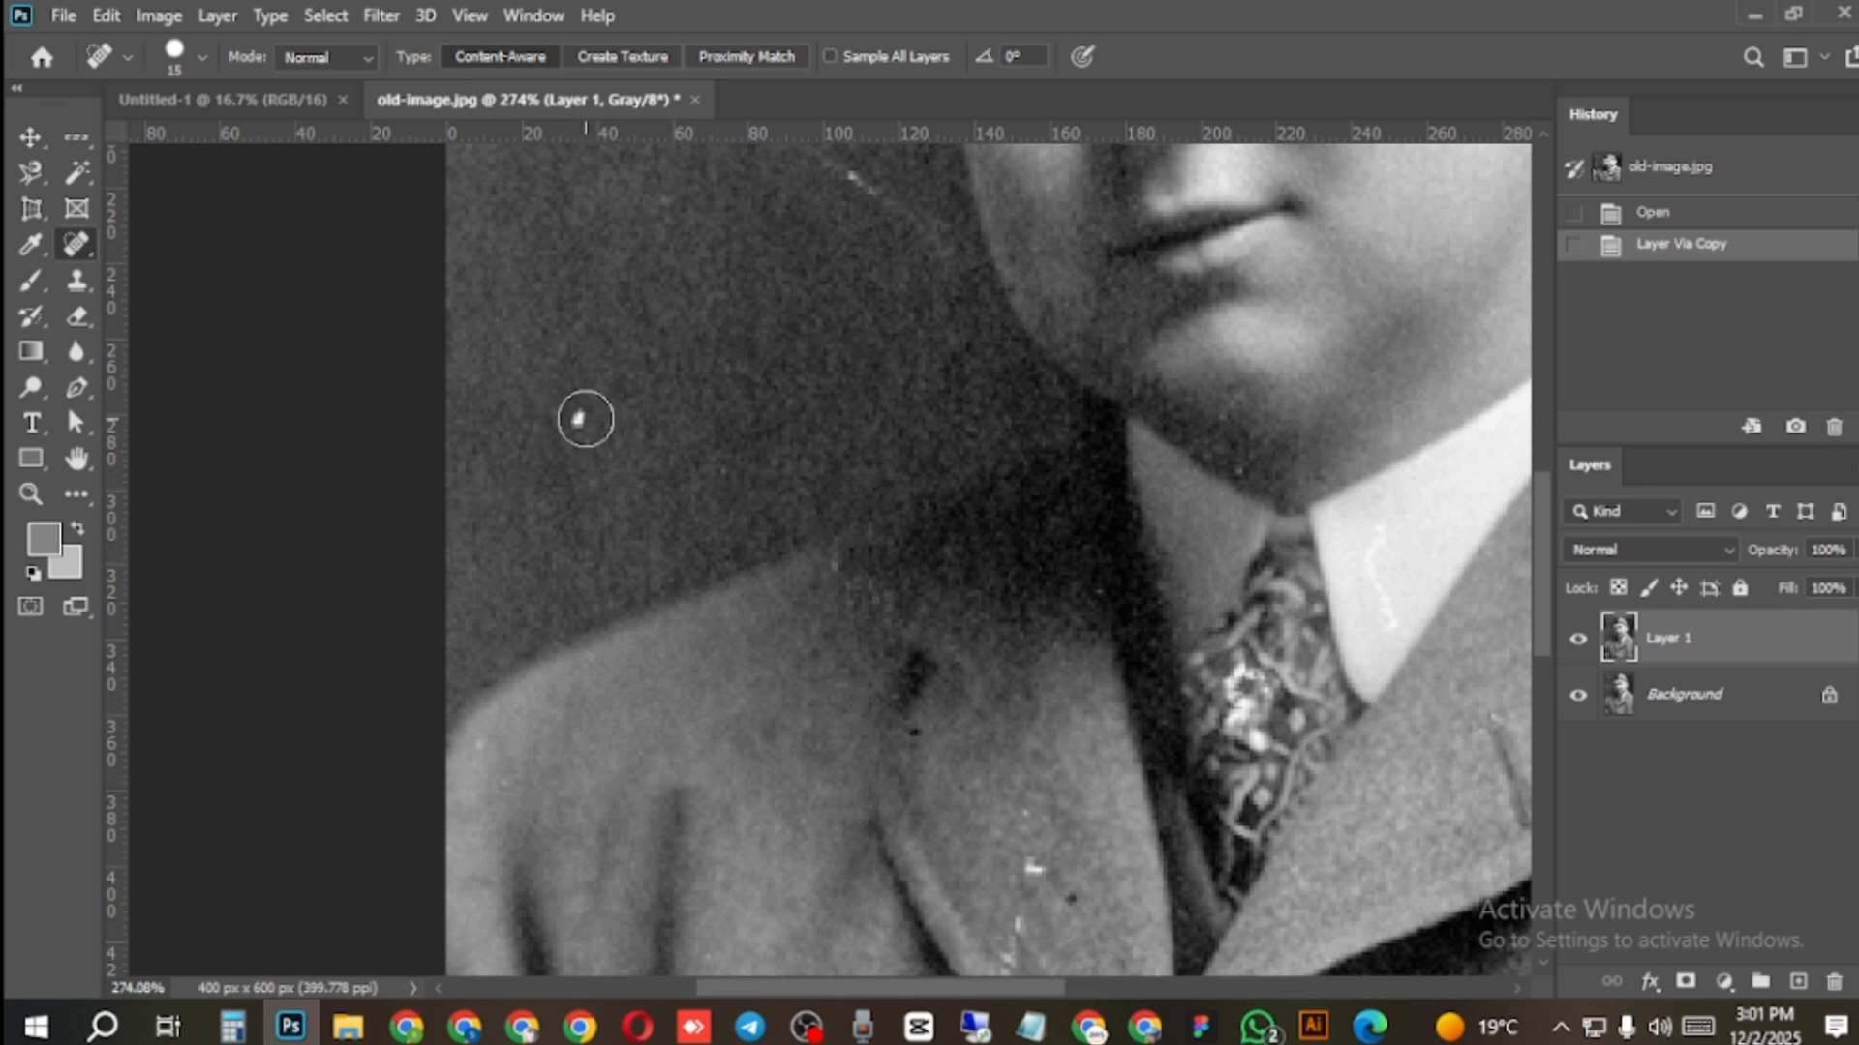
left_click(581, 419)
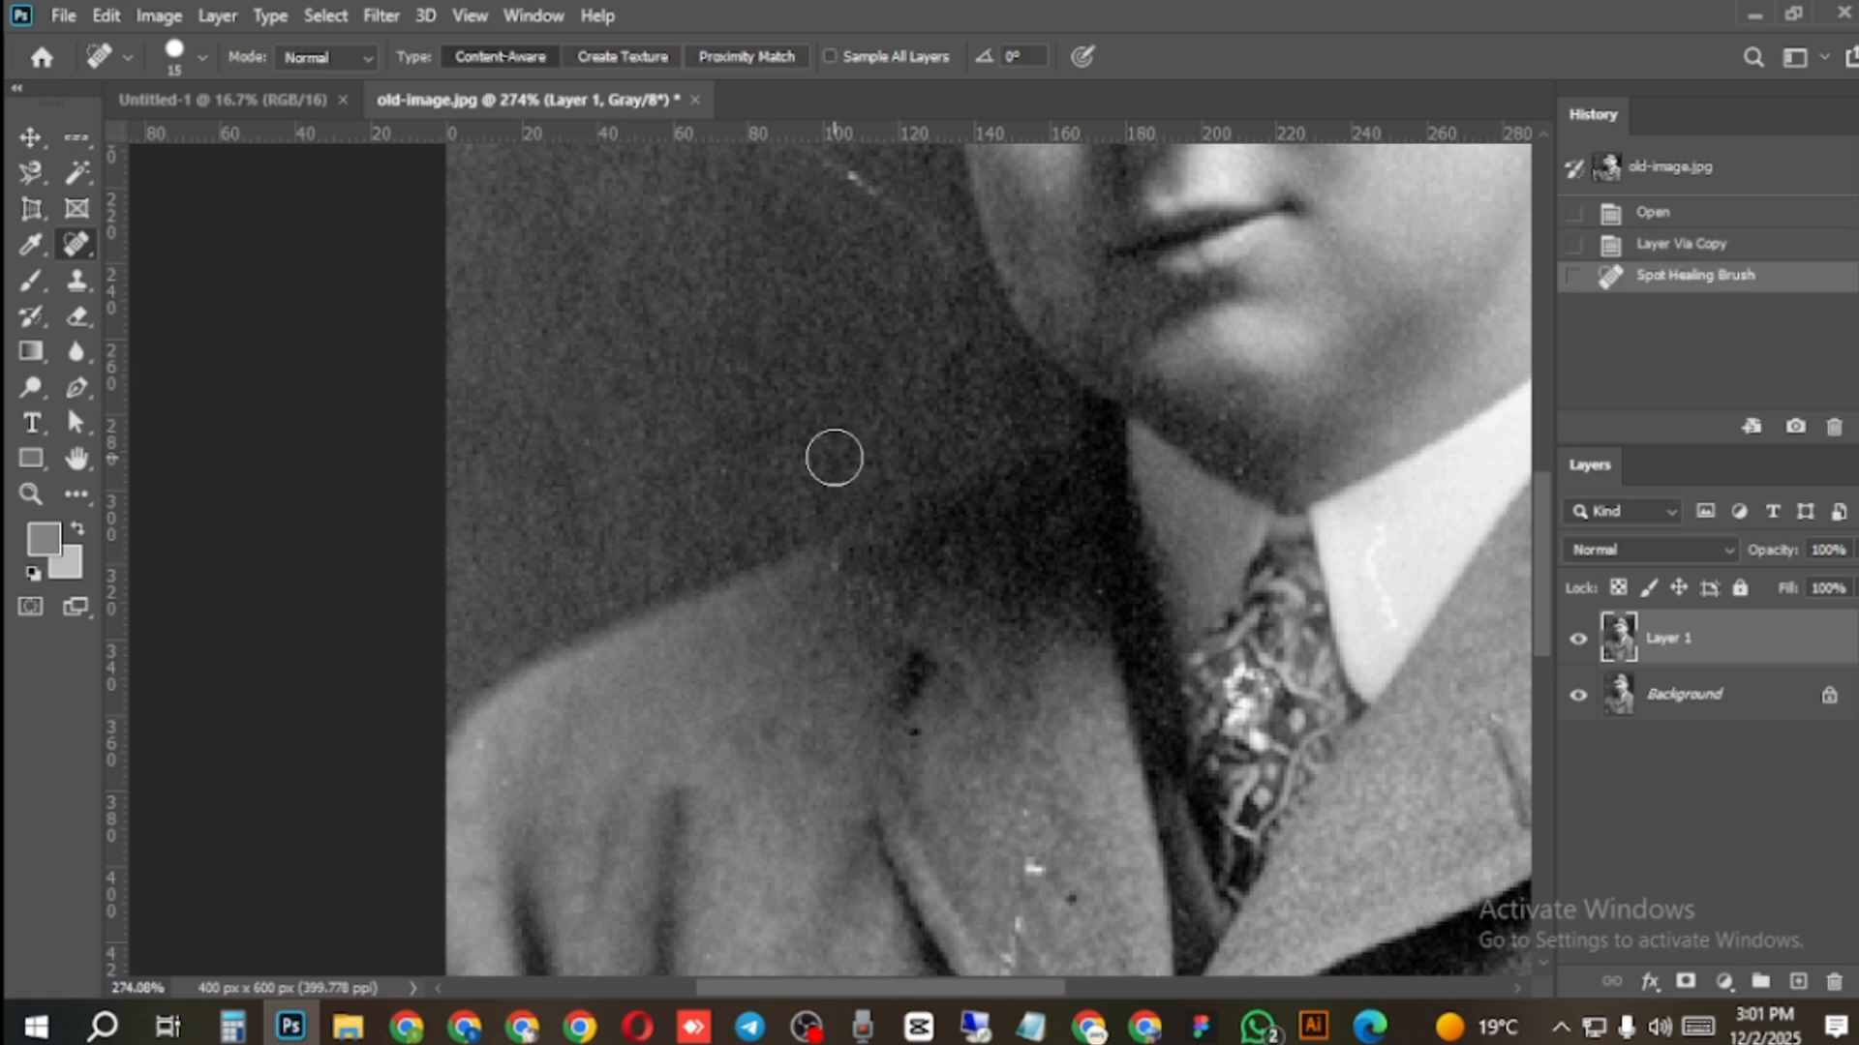
Enlarge the healing brush to 200 px and heal the scratched upper-left background of the photo in one dab.
scroll(623, 378, "down", 3)
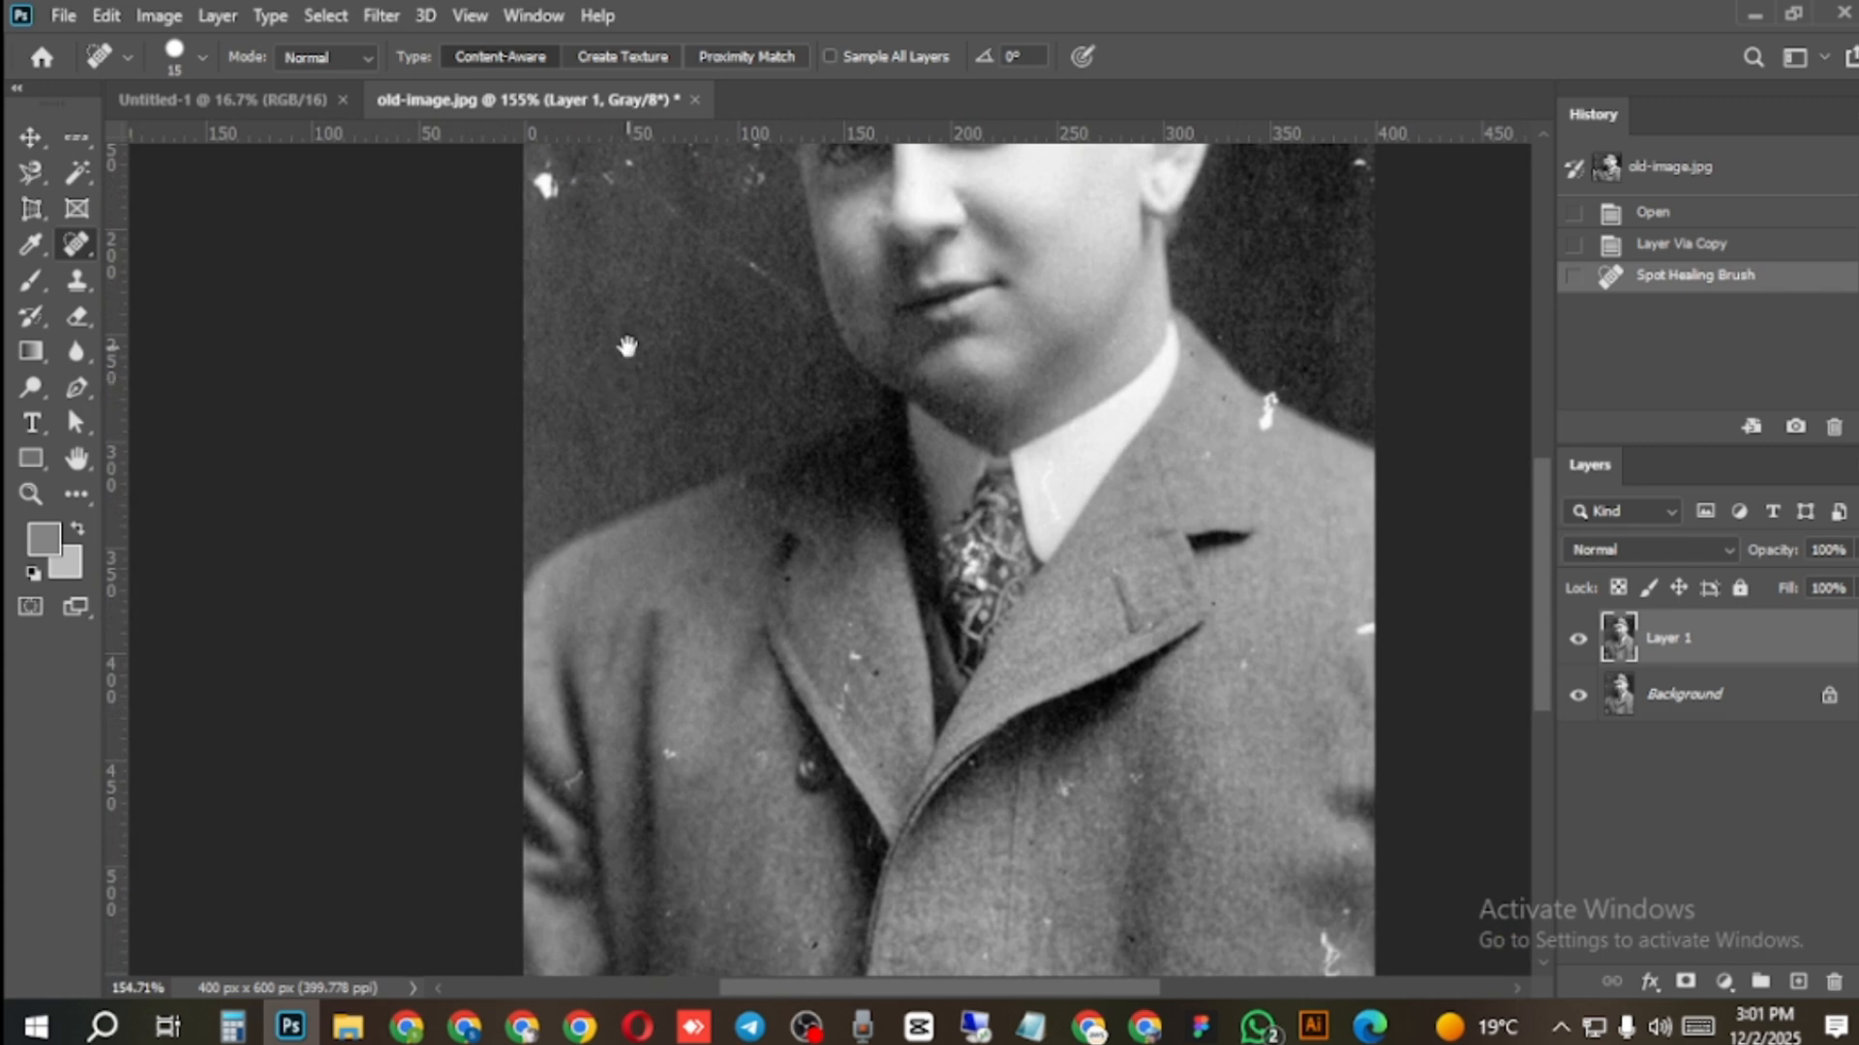
left_click_drag(623, 378, 707, 608)
left_click_drag(691, 376, 641, 553)
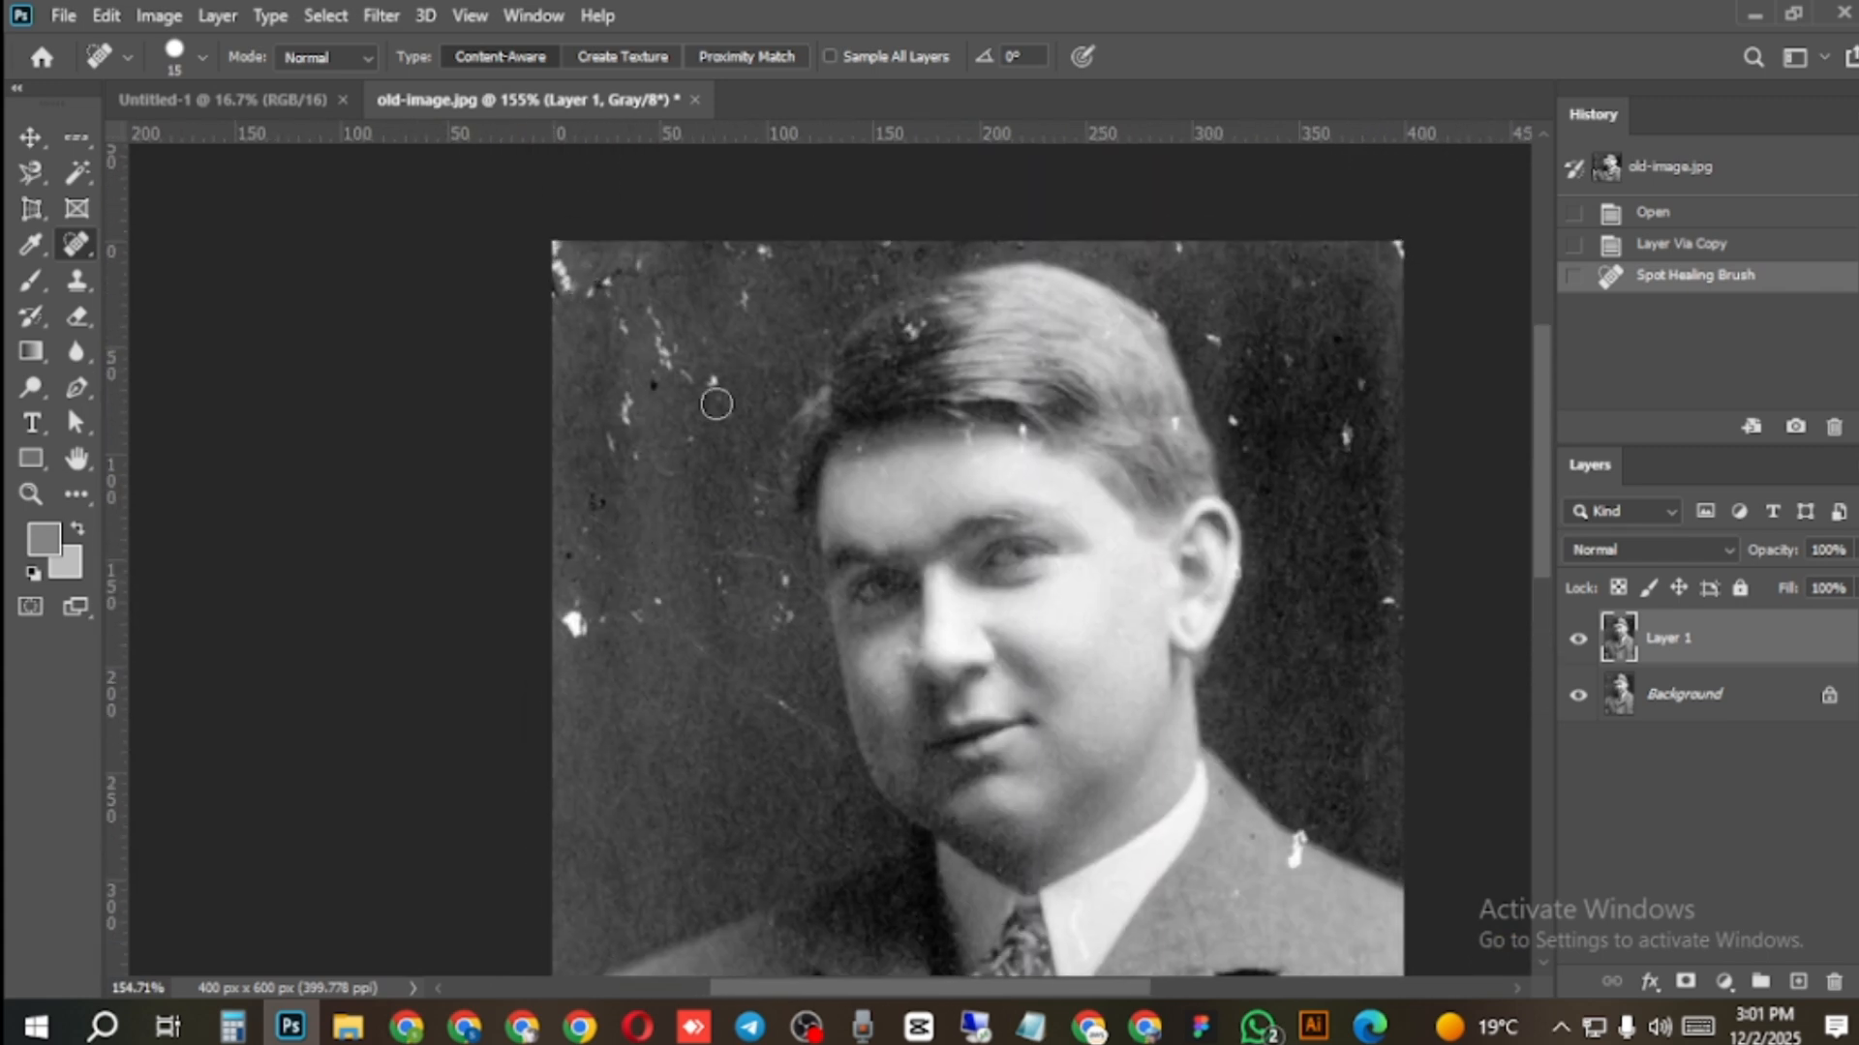
key("bracketright")
key("bracketright")
key("bracketright")
key("bracketright")
key("bracketright")
key("bracketright")
key("bracketright")
key("bracketright")
key("bracketright")
key("bracketright")
key("bracketright")
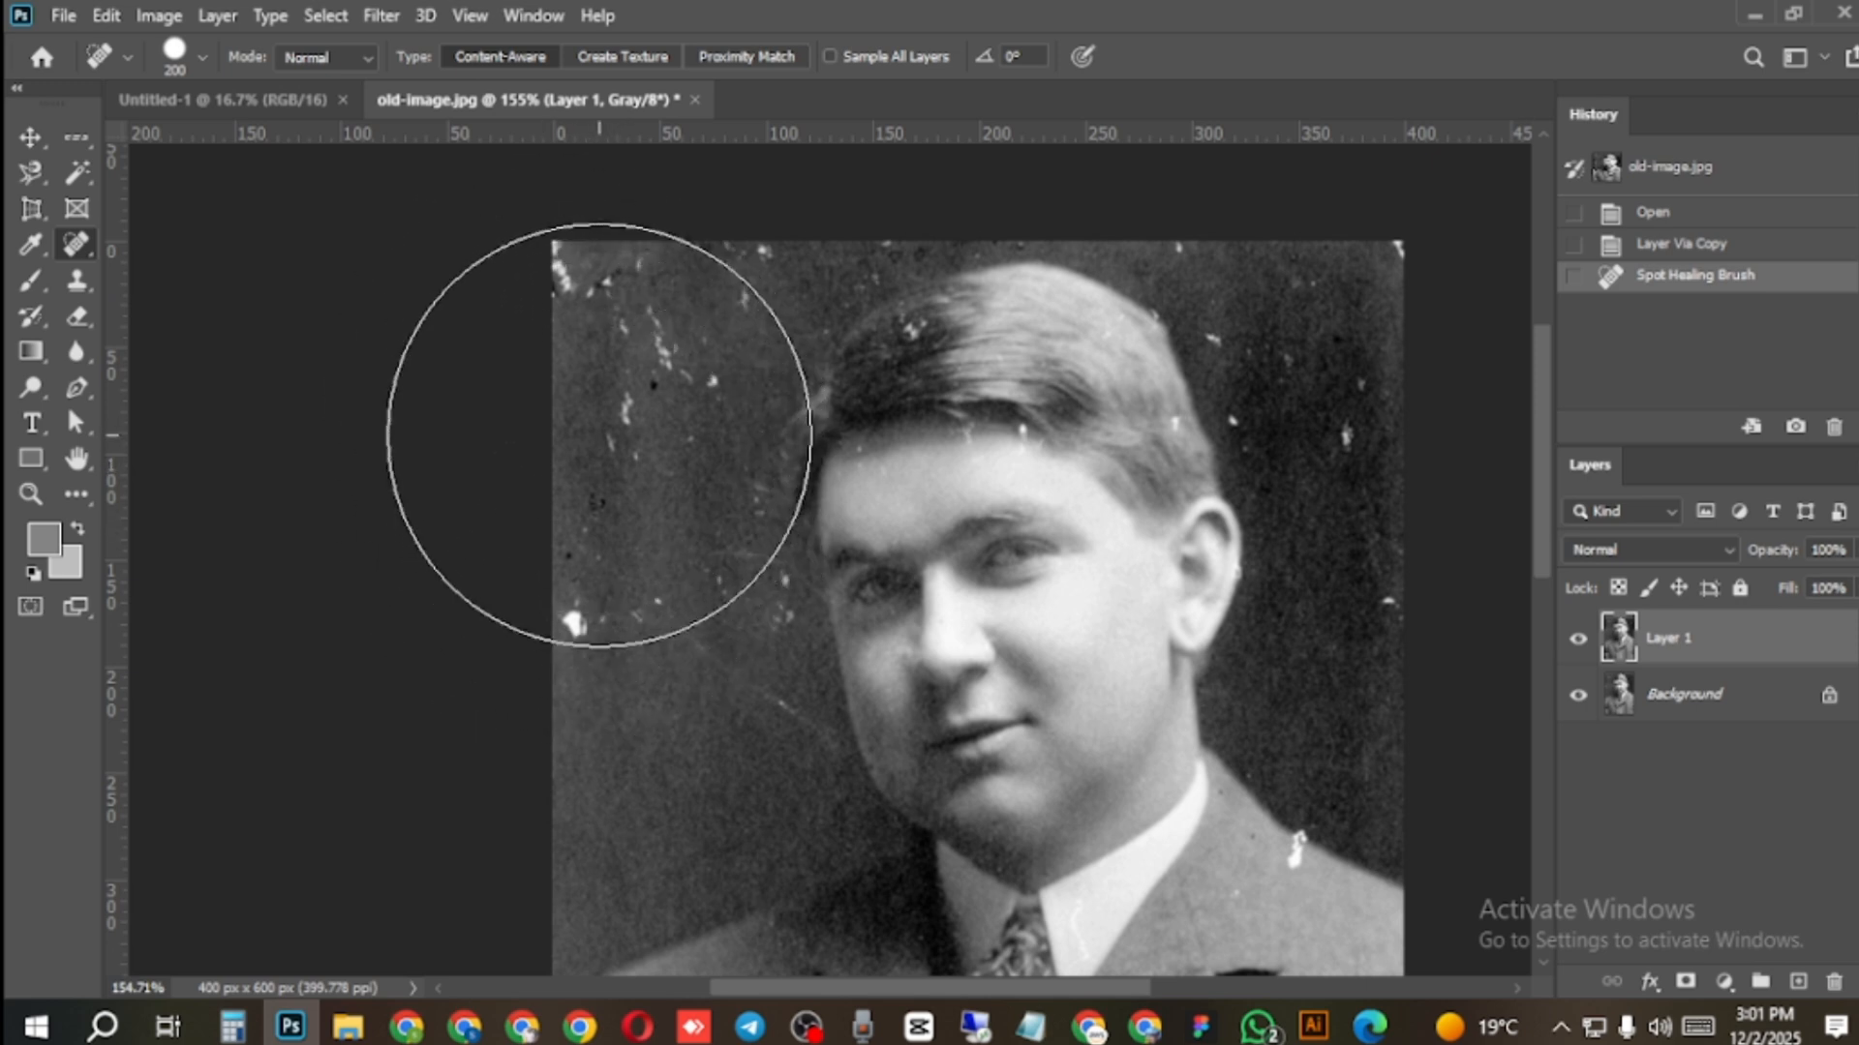
left_click(599, 434)
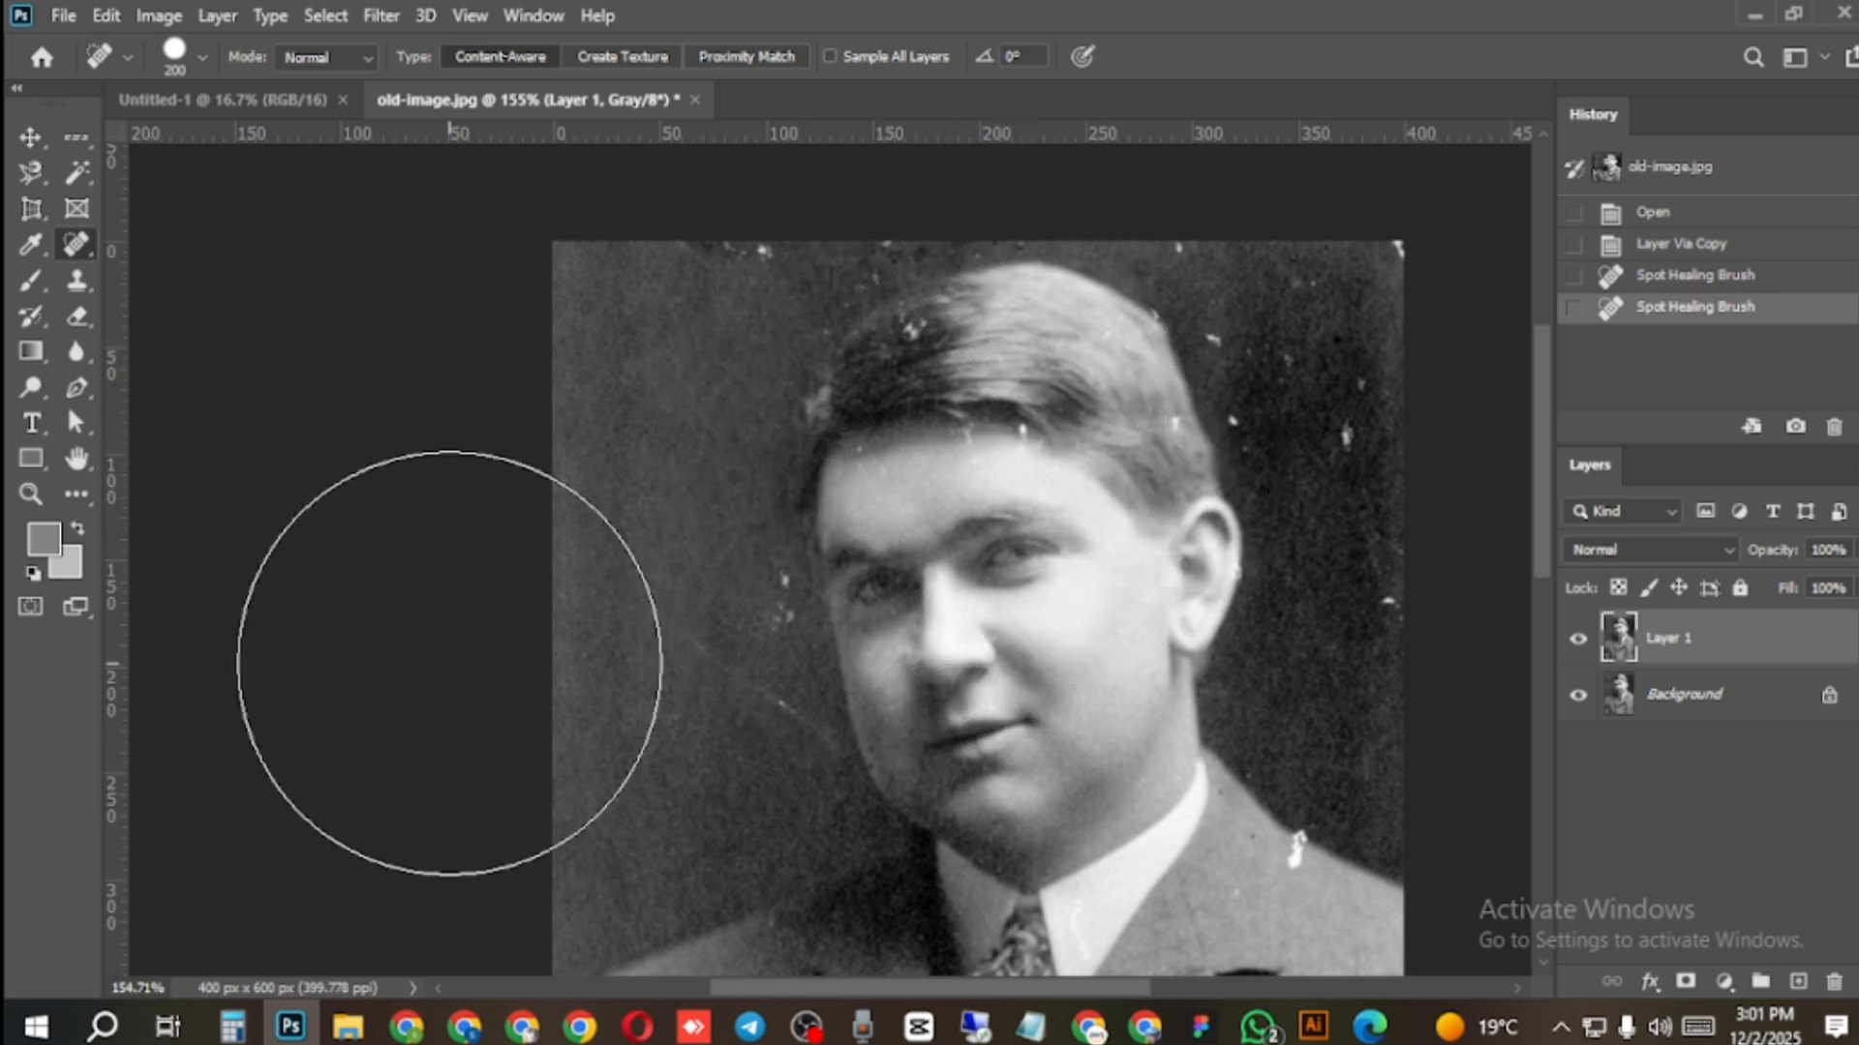
Reduce the healing brush to 45 px and heal the remaining scratches and specks in the background left of the face.
key("bracketleft")
key("bracketleft")
key("bracketleft")
key("bracketleft")
key("bracketleft")
key("bracketleft")
key("bracketleft")
key("bracketleft")
key("bracketleft")
key("bracketleft")
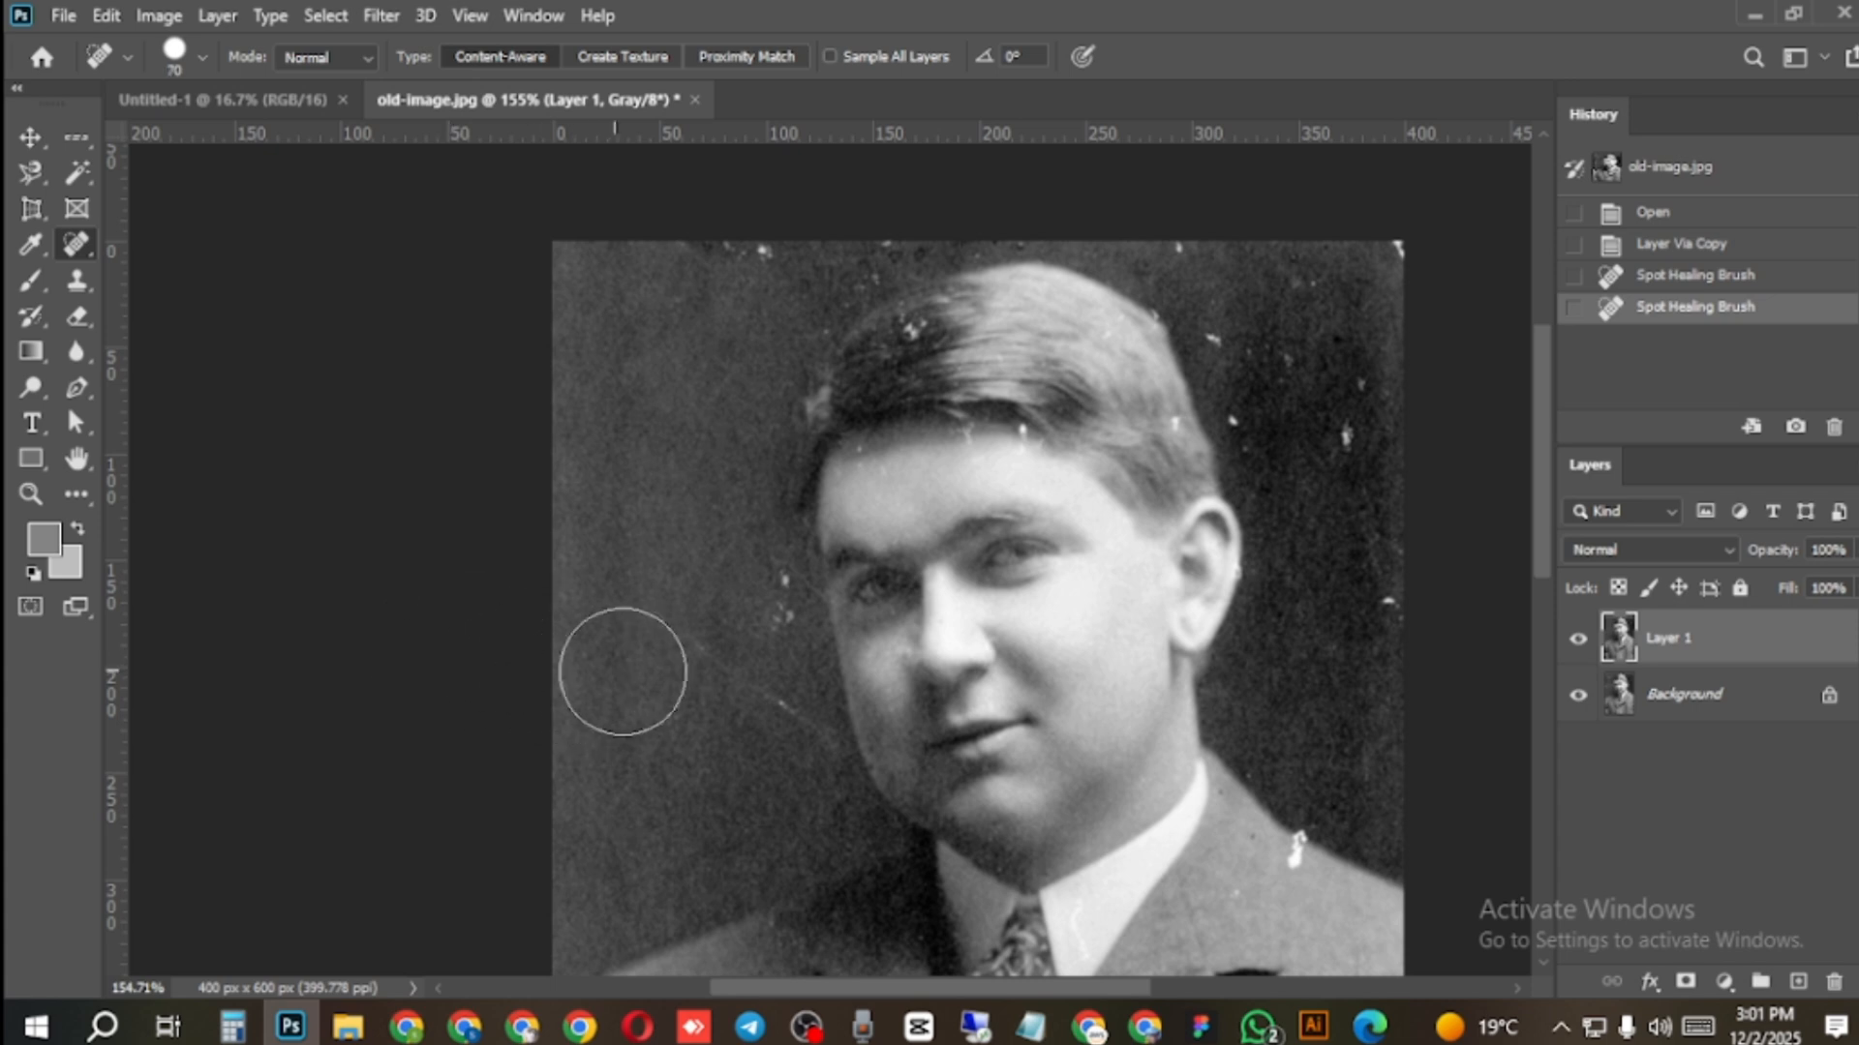
left_click(689, 649)
left_click(722, 678)
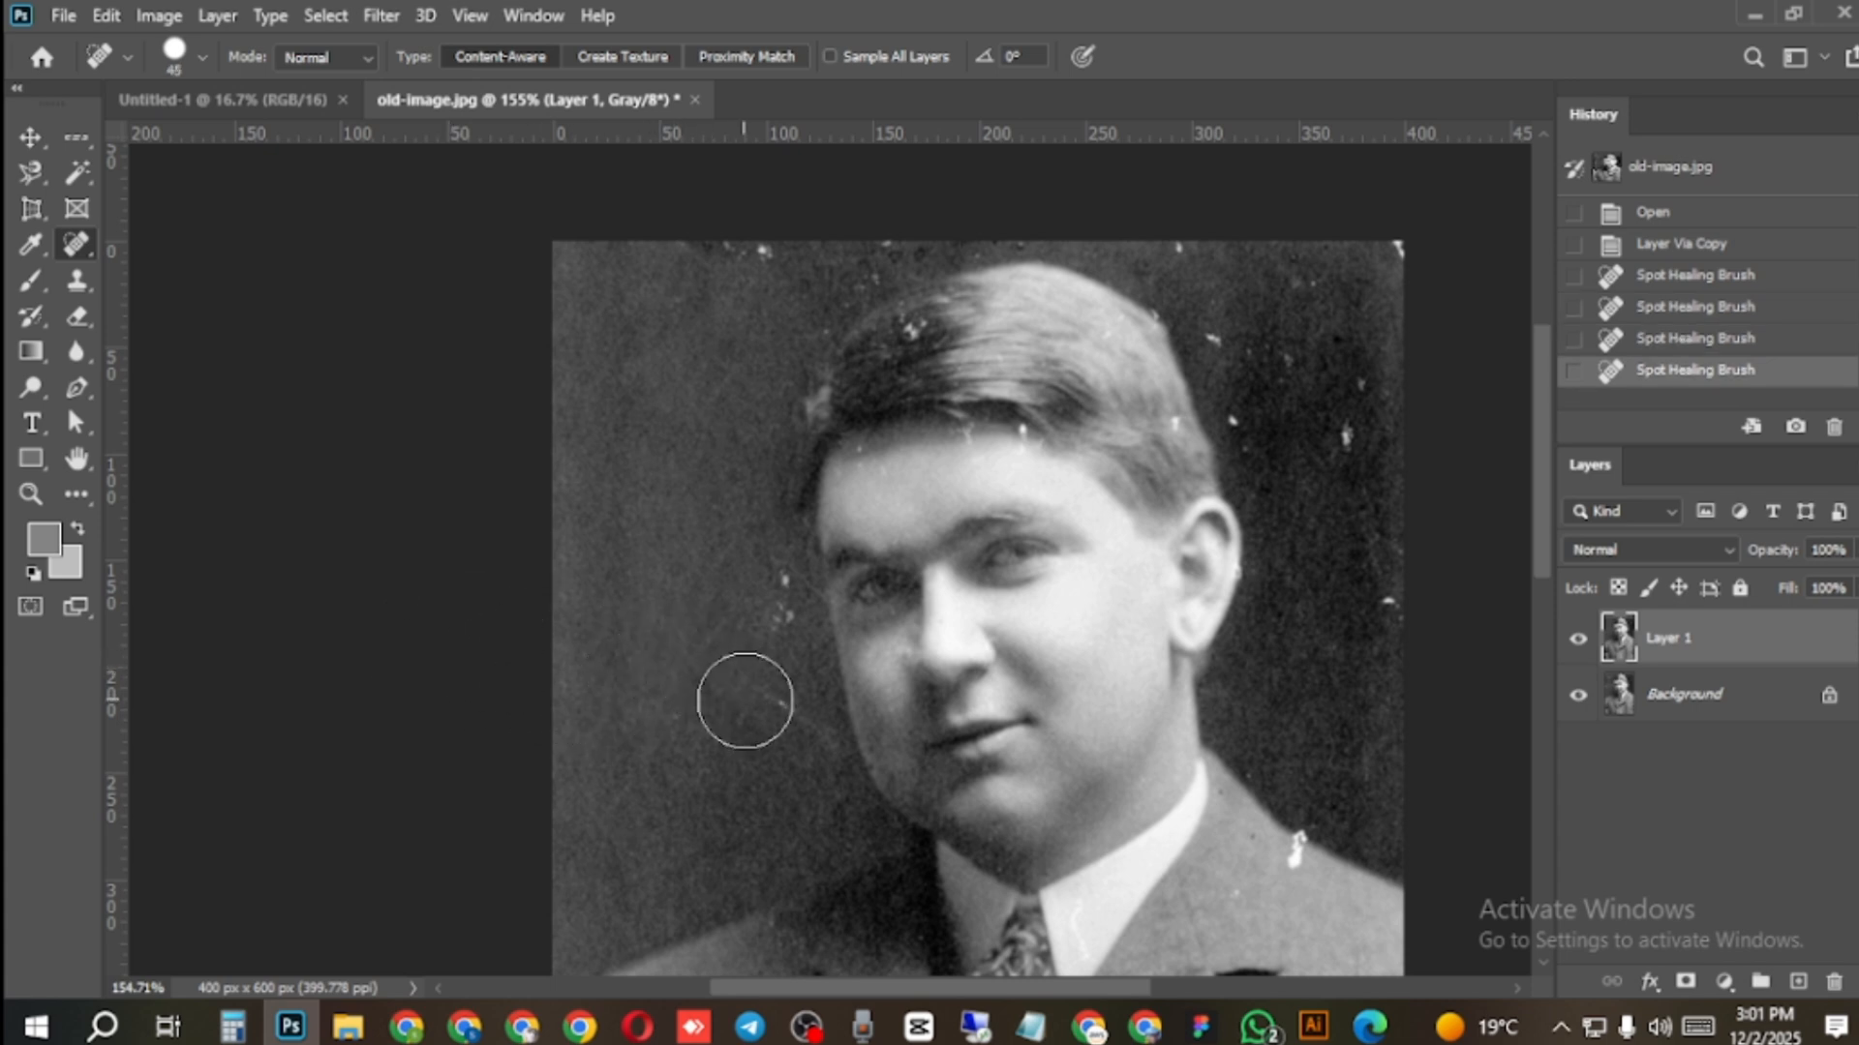
left_click(765, 716)
left_click(780, 707)
left_click(764, 602)
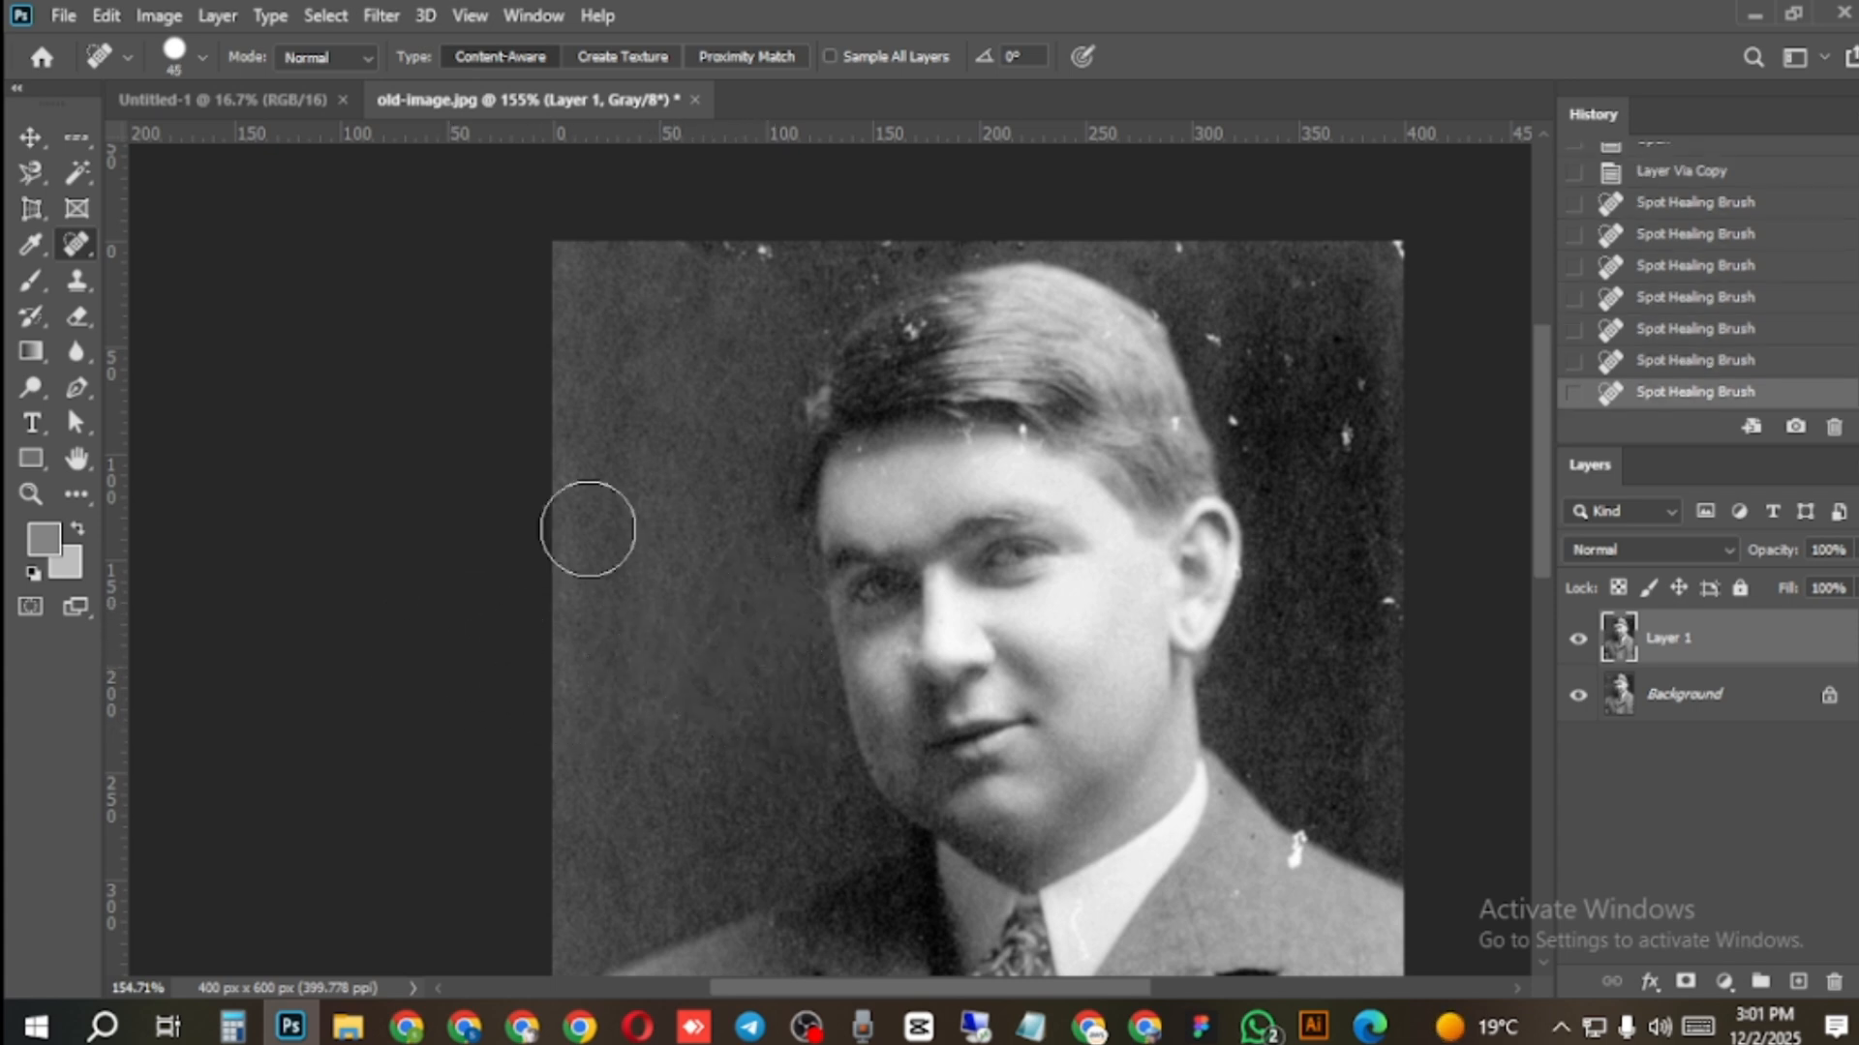
left_click(726, 553)
left_click(711, 468)
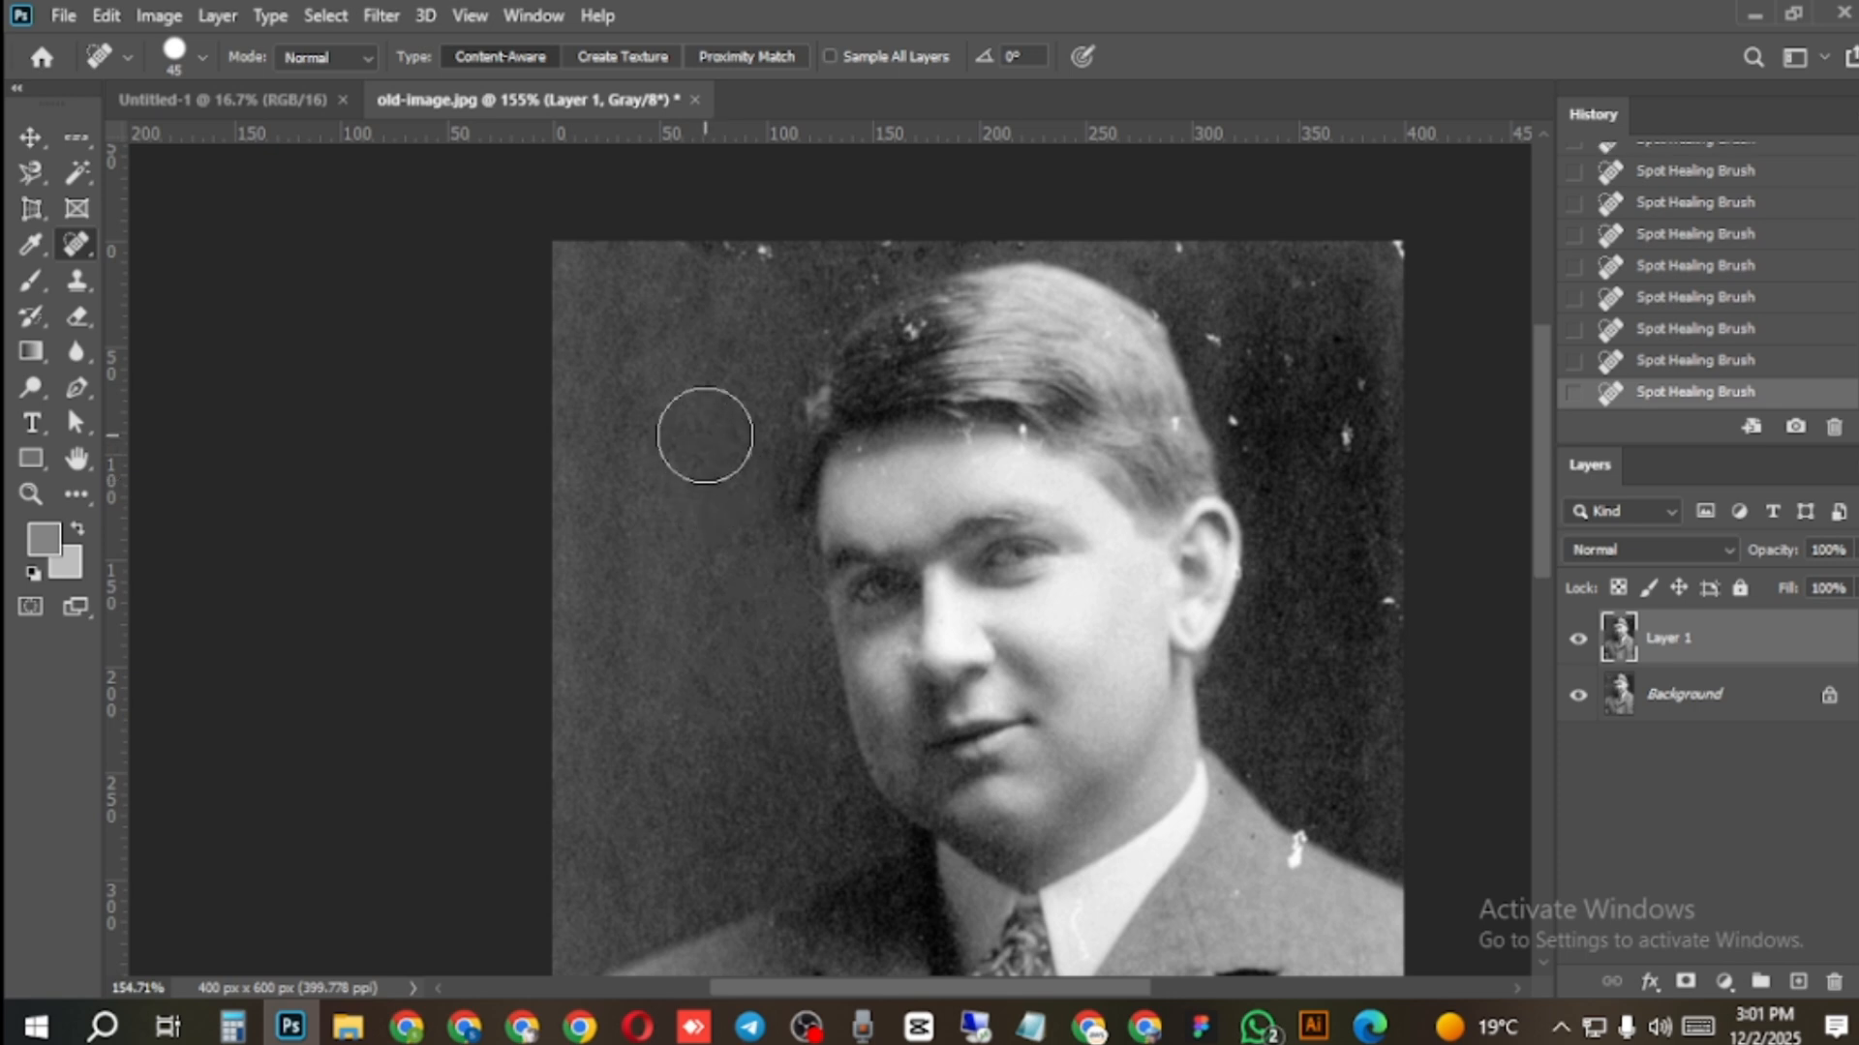
Heal the specks on the photo's top edge, its upper-right corner and the background near its right edge.
left_click(753, 251)
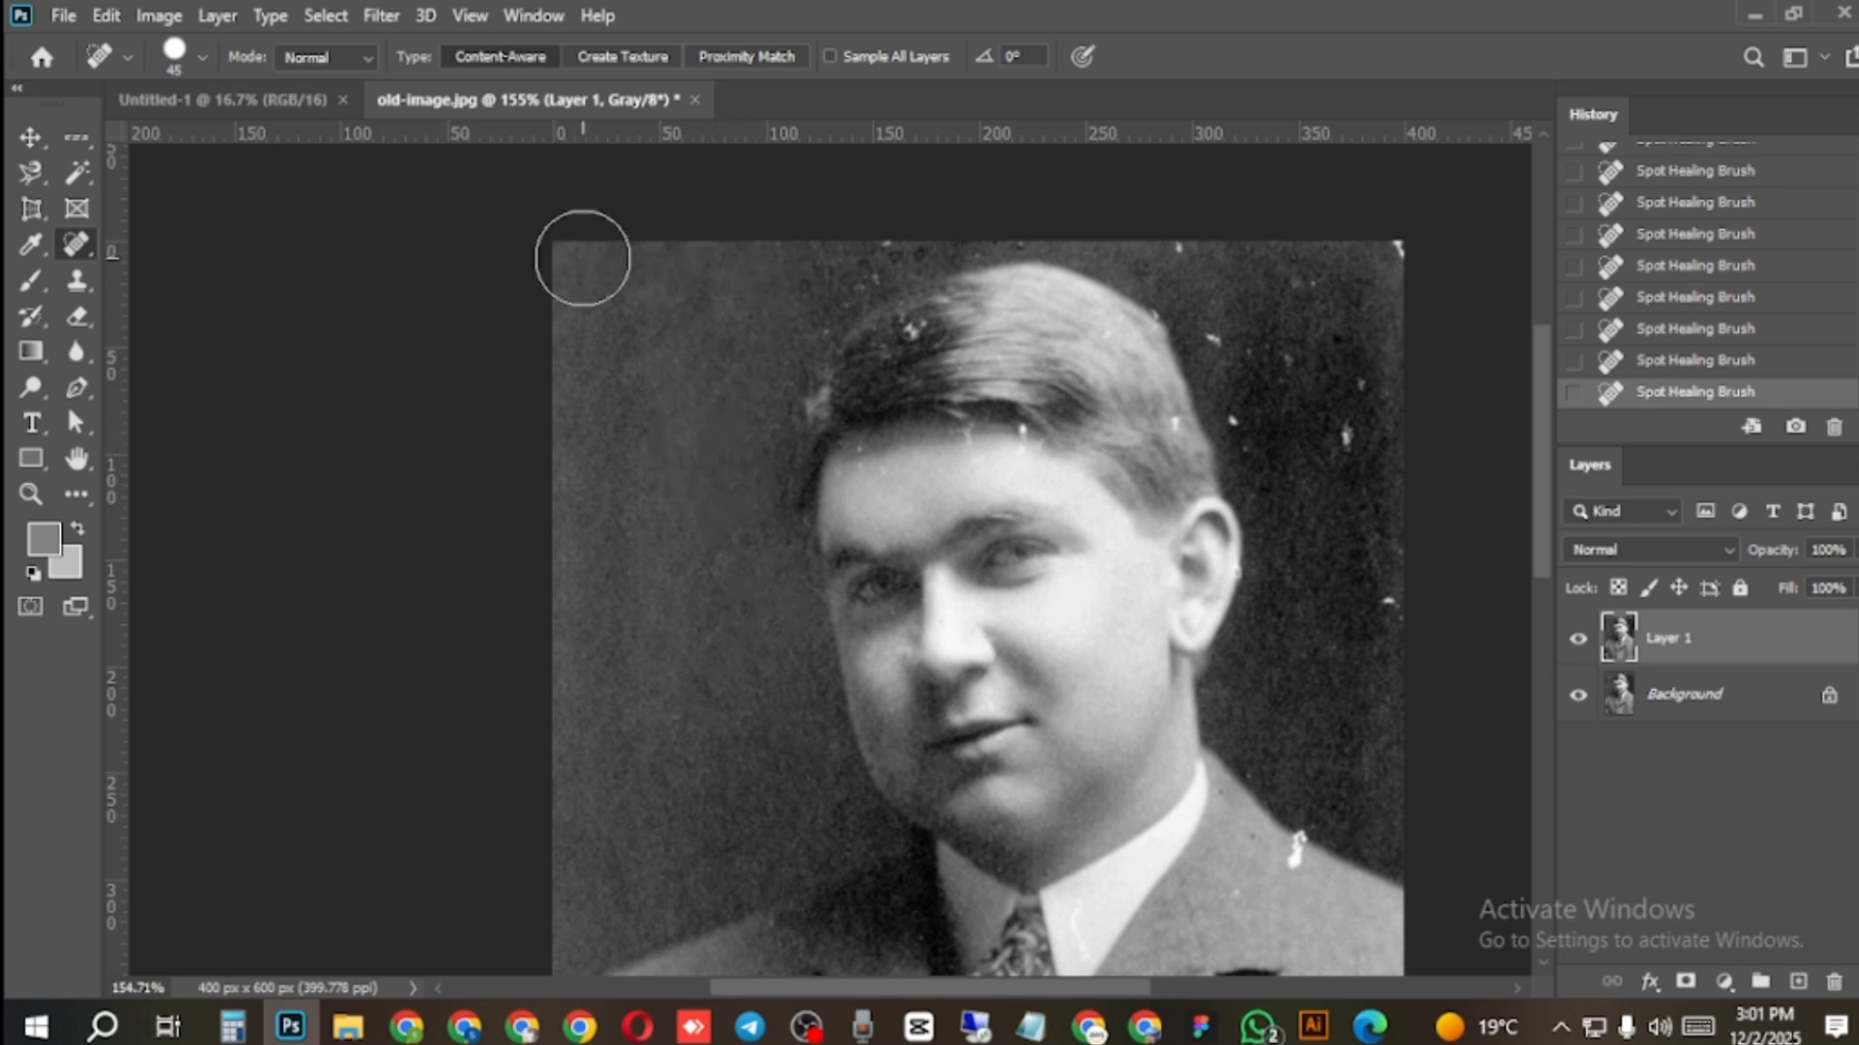
left_click(1406, 246)
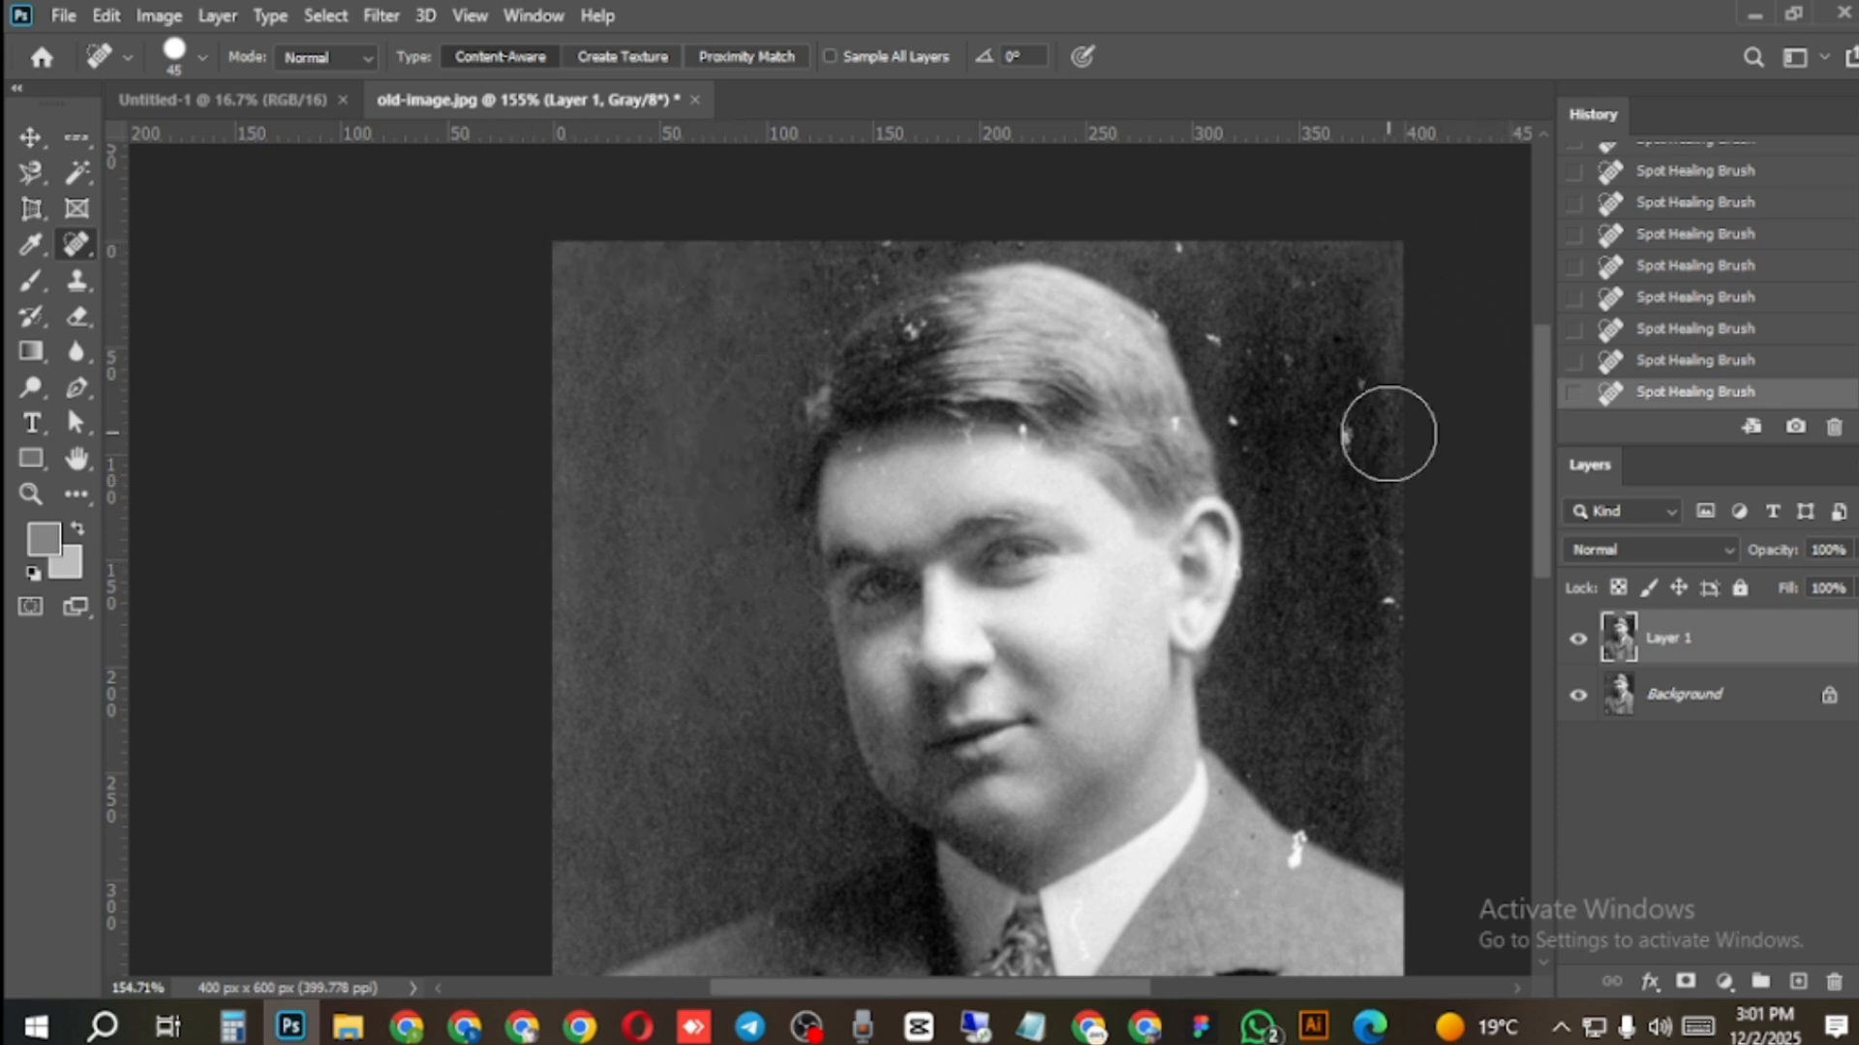
left_click(1377, 431)
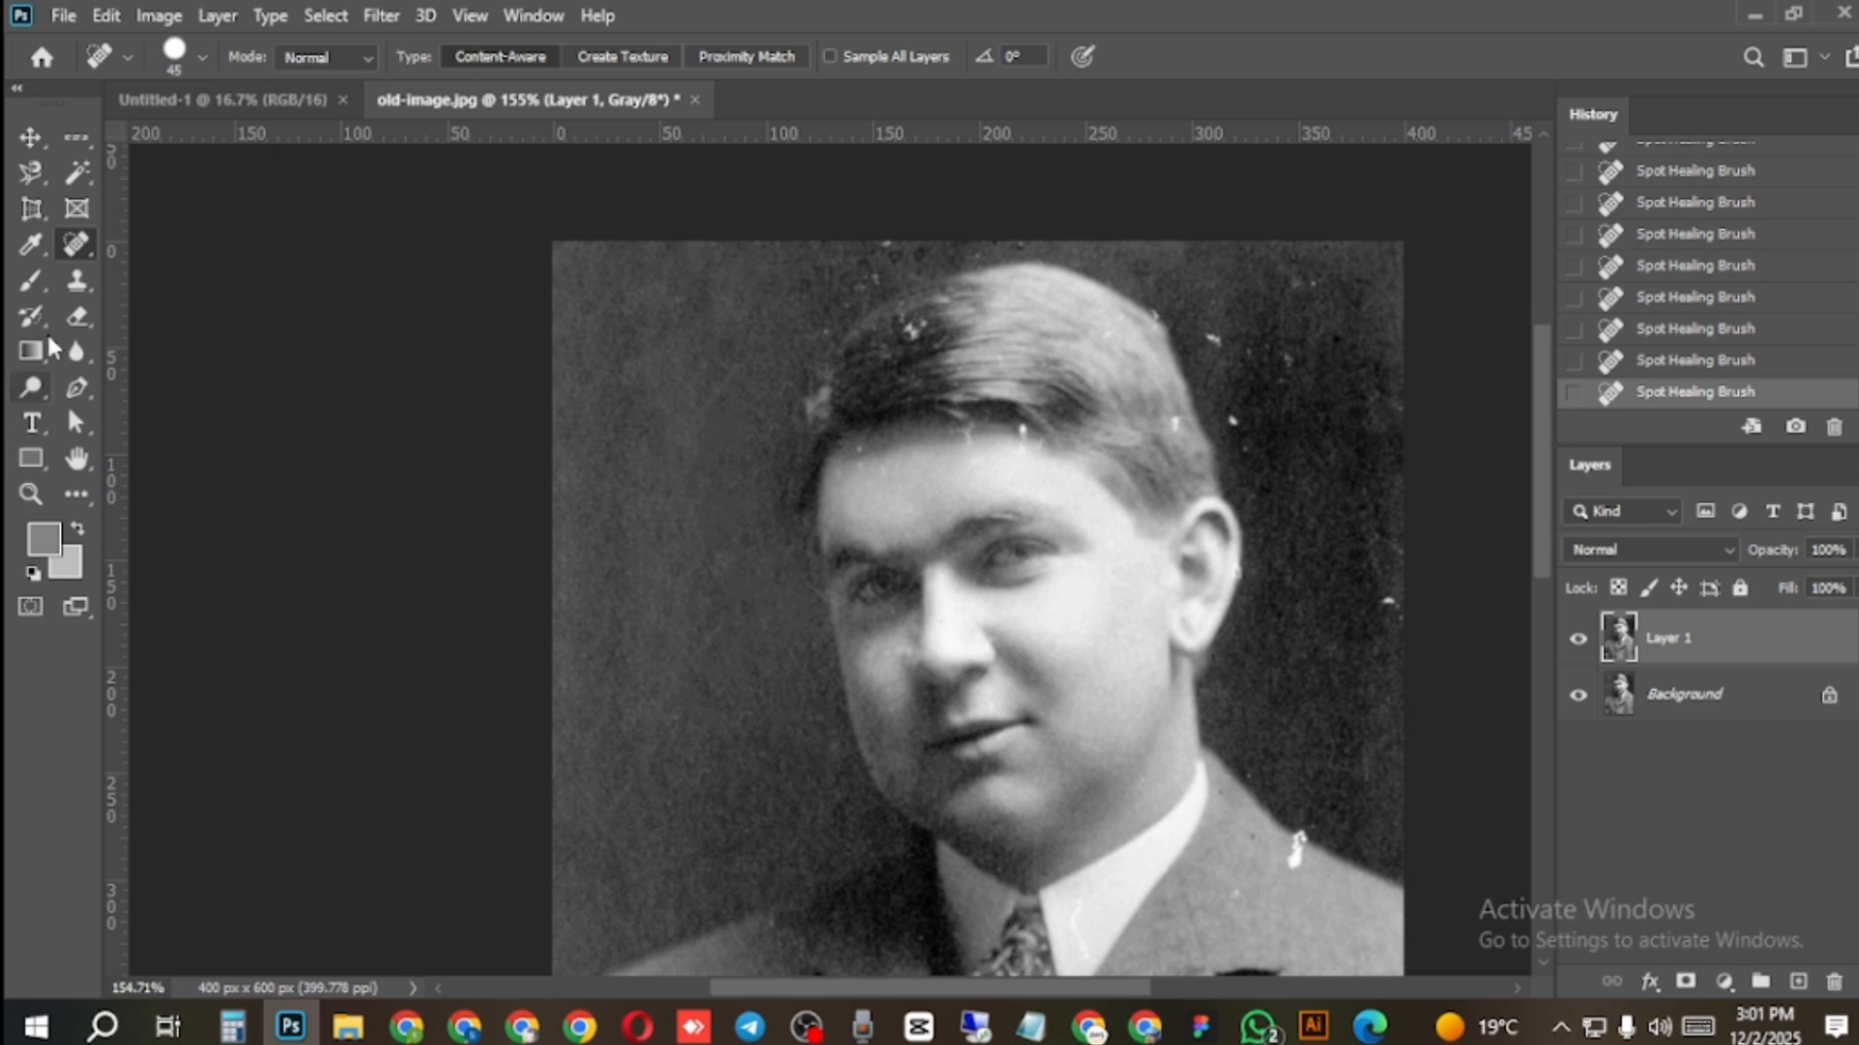
Heal the white spots in the dark background right of the hair using the Spot Healing Brush at 30 px.
right_click(84, 242)
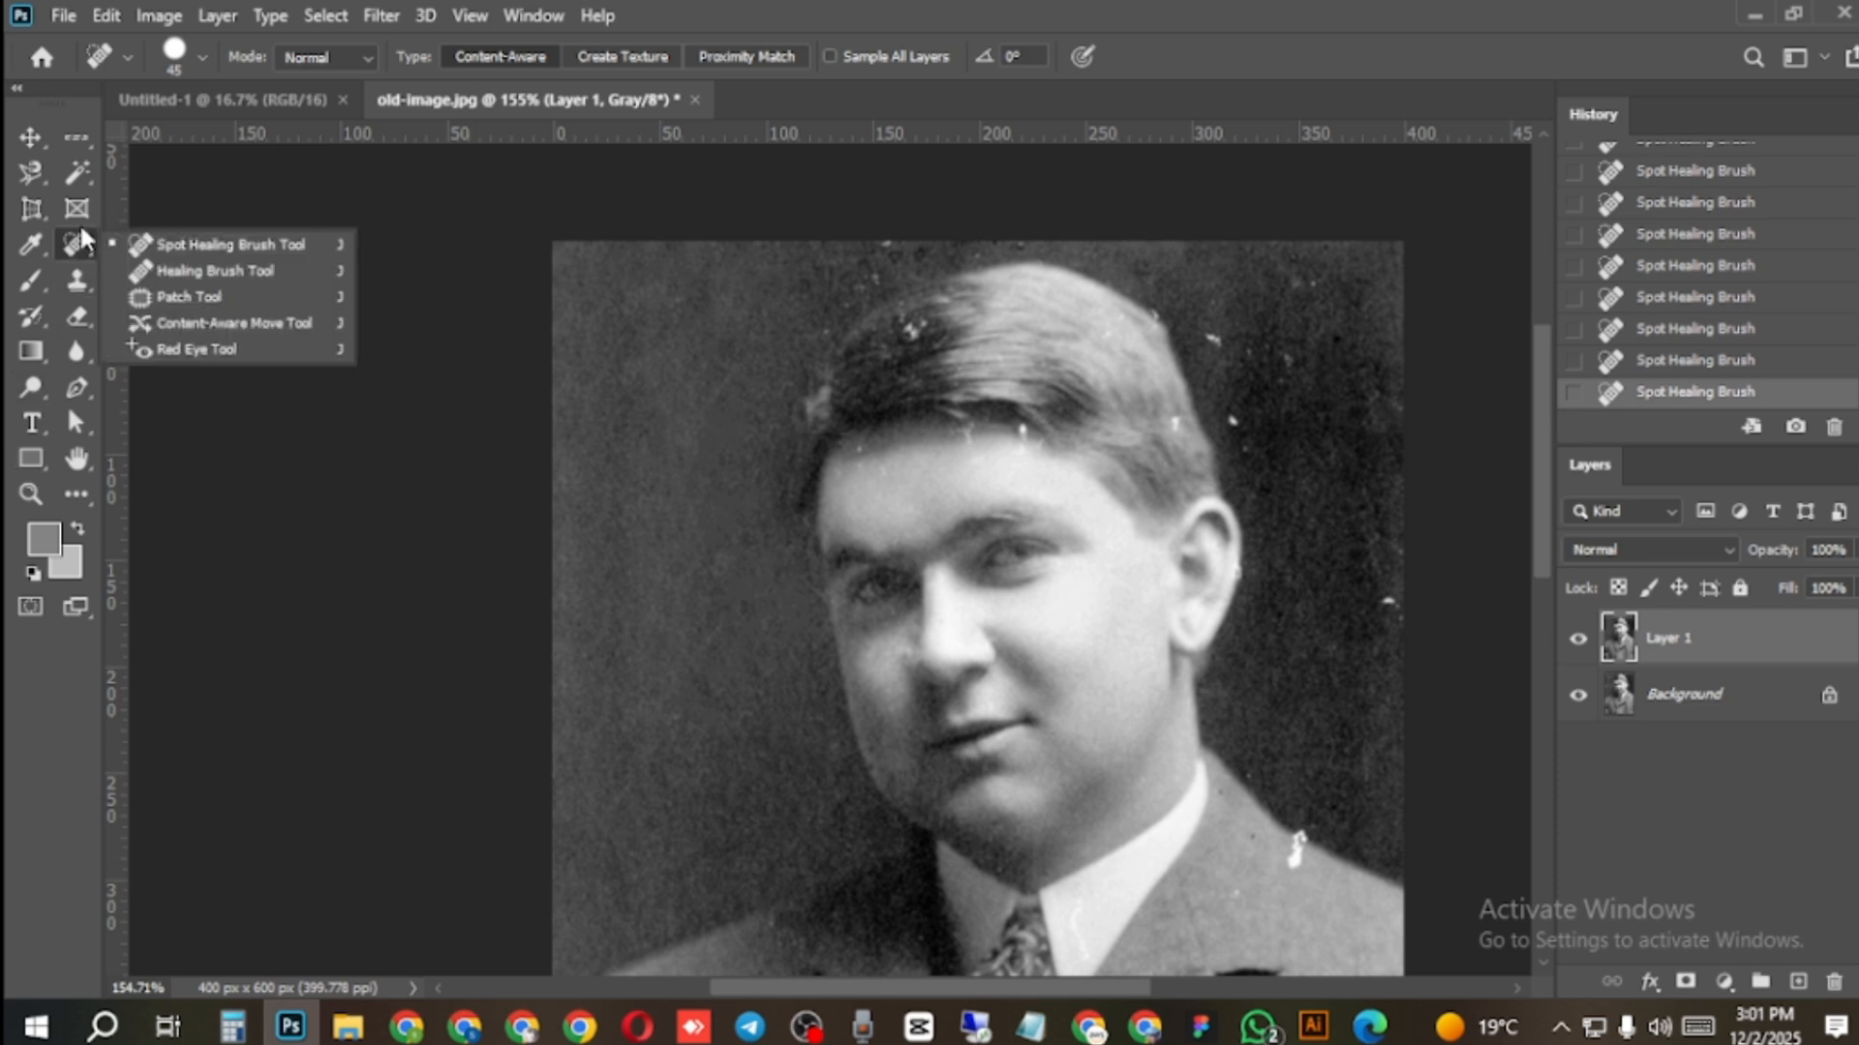
left_click(224, 245)
key("bracketleft")
key("bracketleft")
key("bracketleft")
left_click(1228, 337)
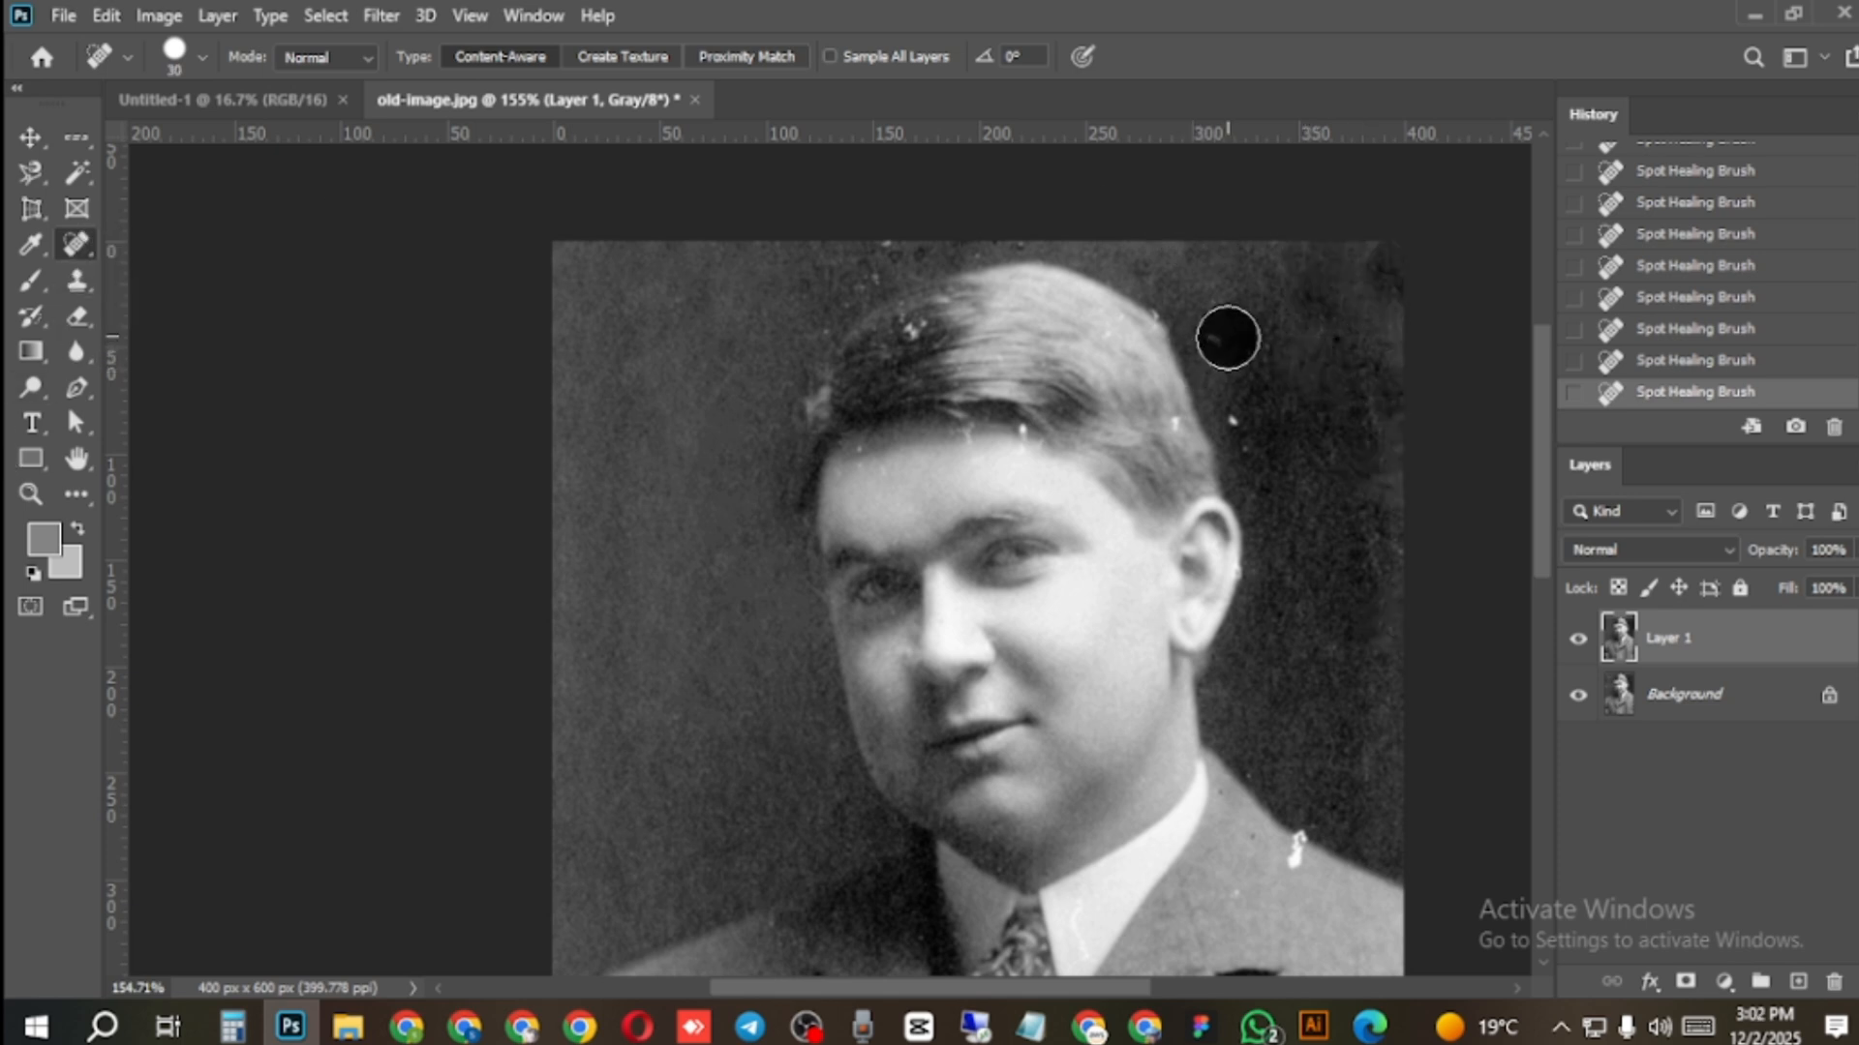
left_click(1243, 431)
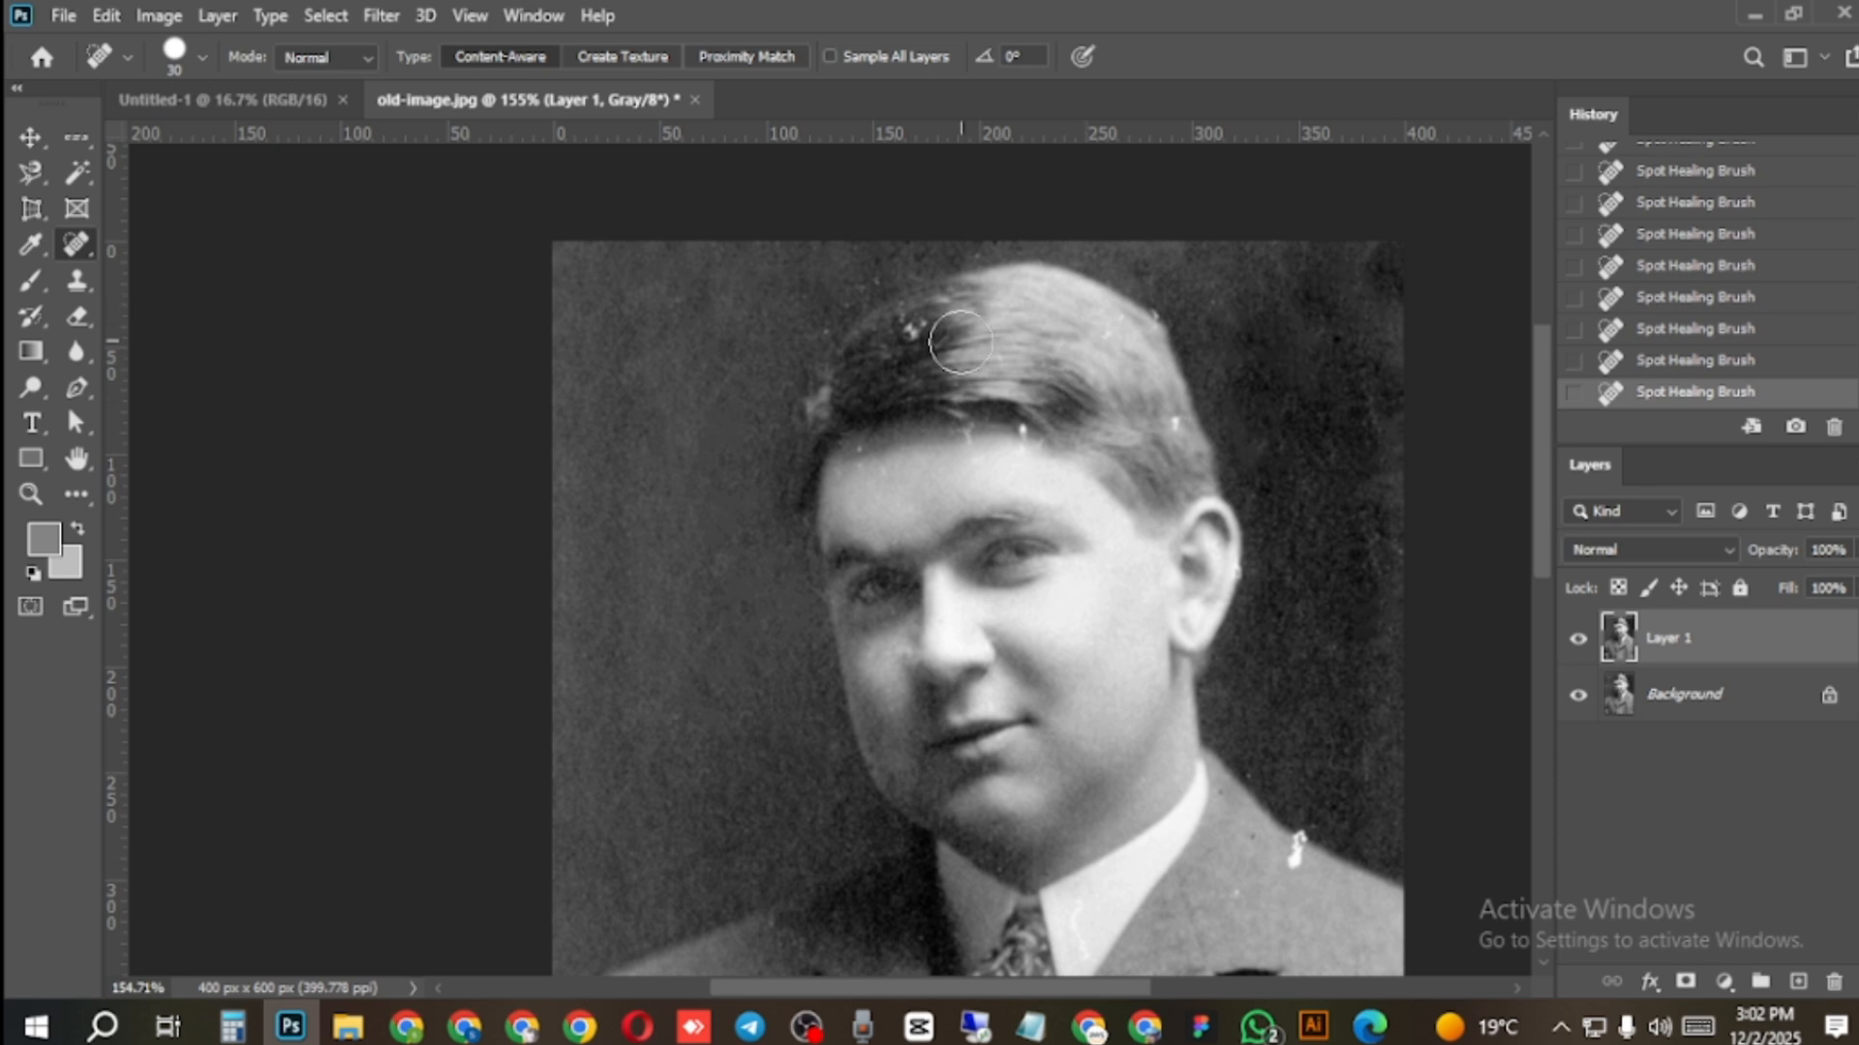
Heal the white specks in the dark hair with the Spot Healing Brush at 15 px and those around its outline at 9 px.
scroll(1309, 630, "down", 2)
scroll(1256, 588, "up", 3)
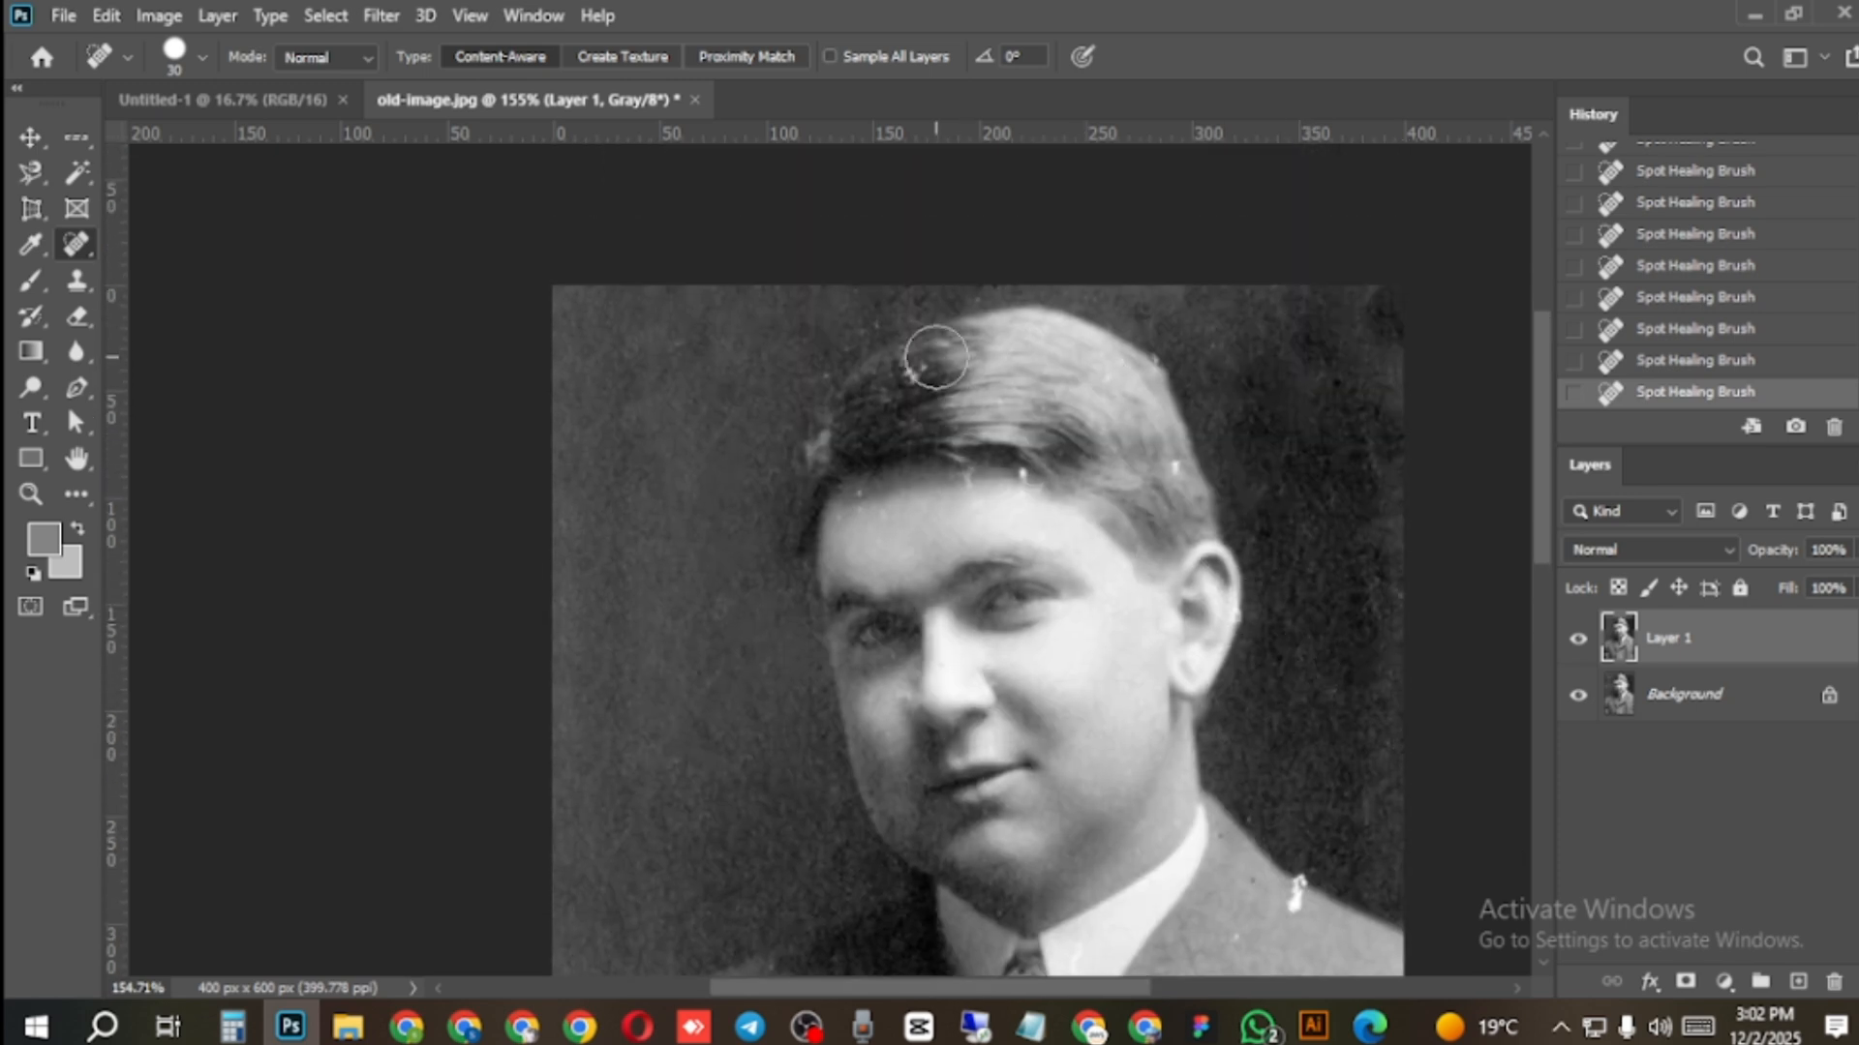
key("bracketleft")
key("bracketleft")
key("bracketleft")
scroll(927, 371, "up", 2)
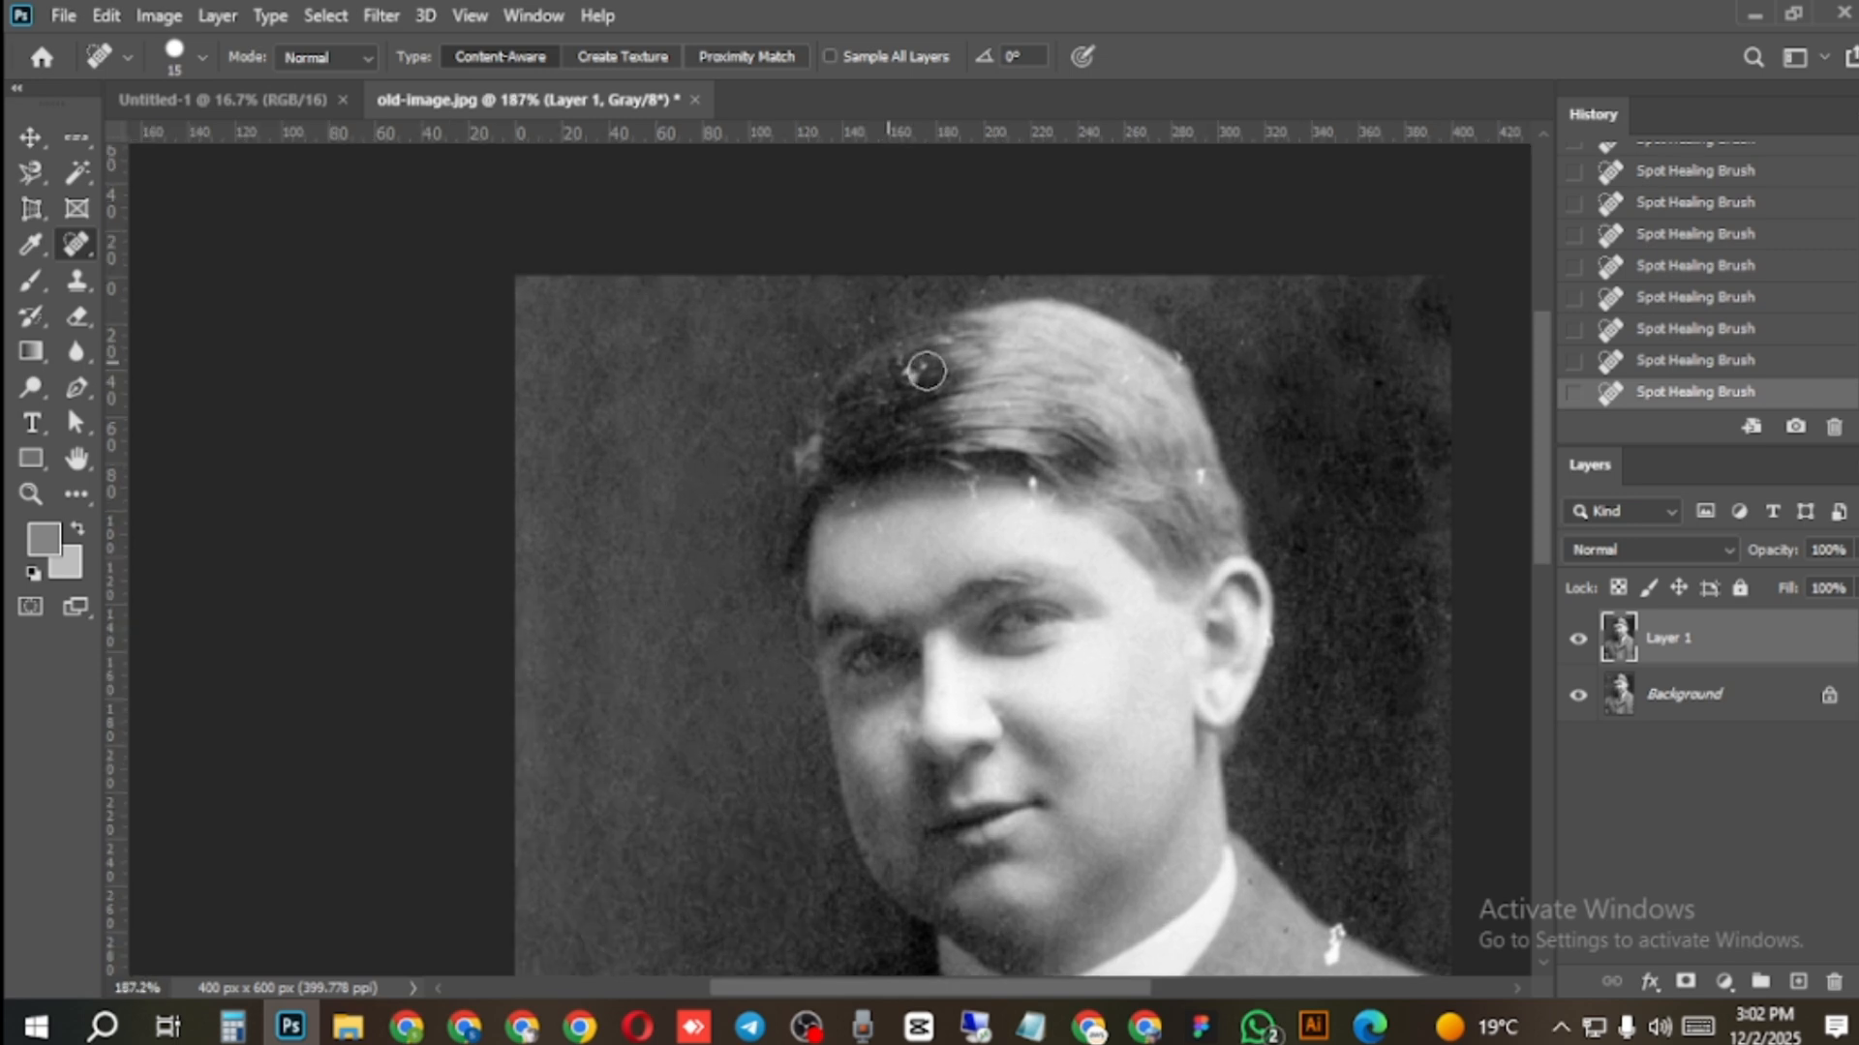
scroll(926, 370, "up", 1)
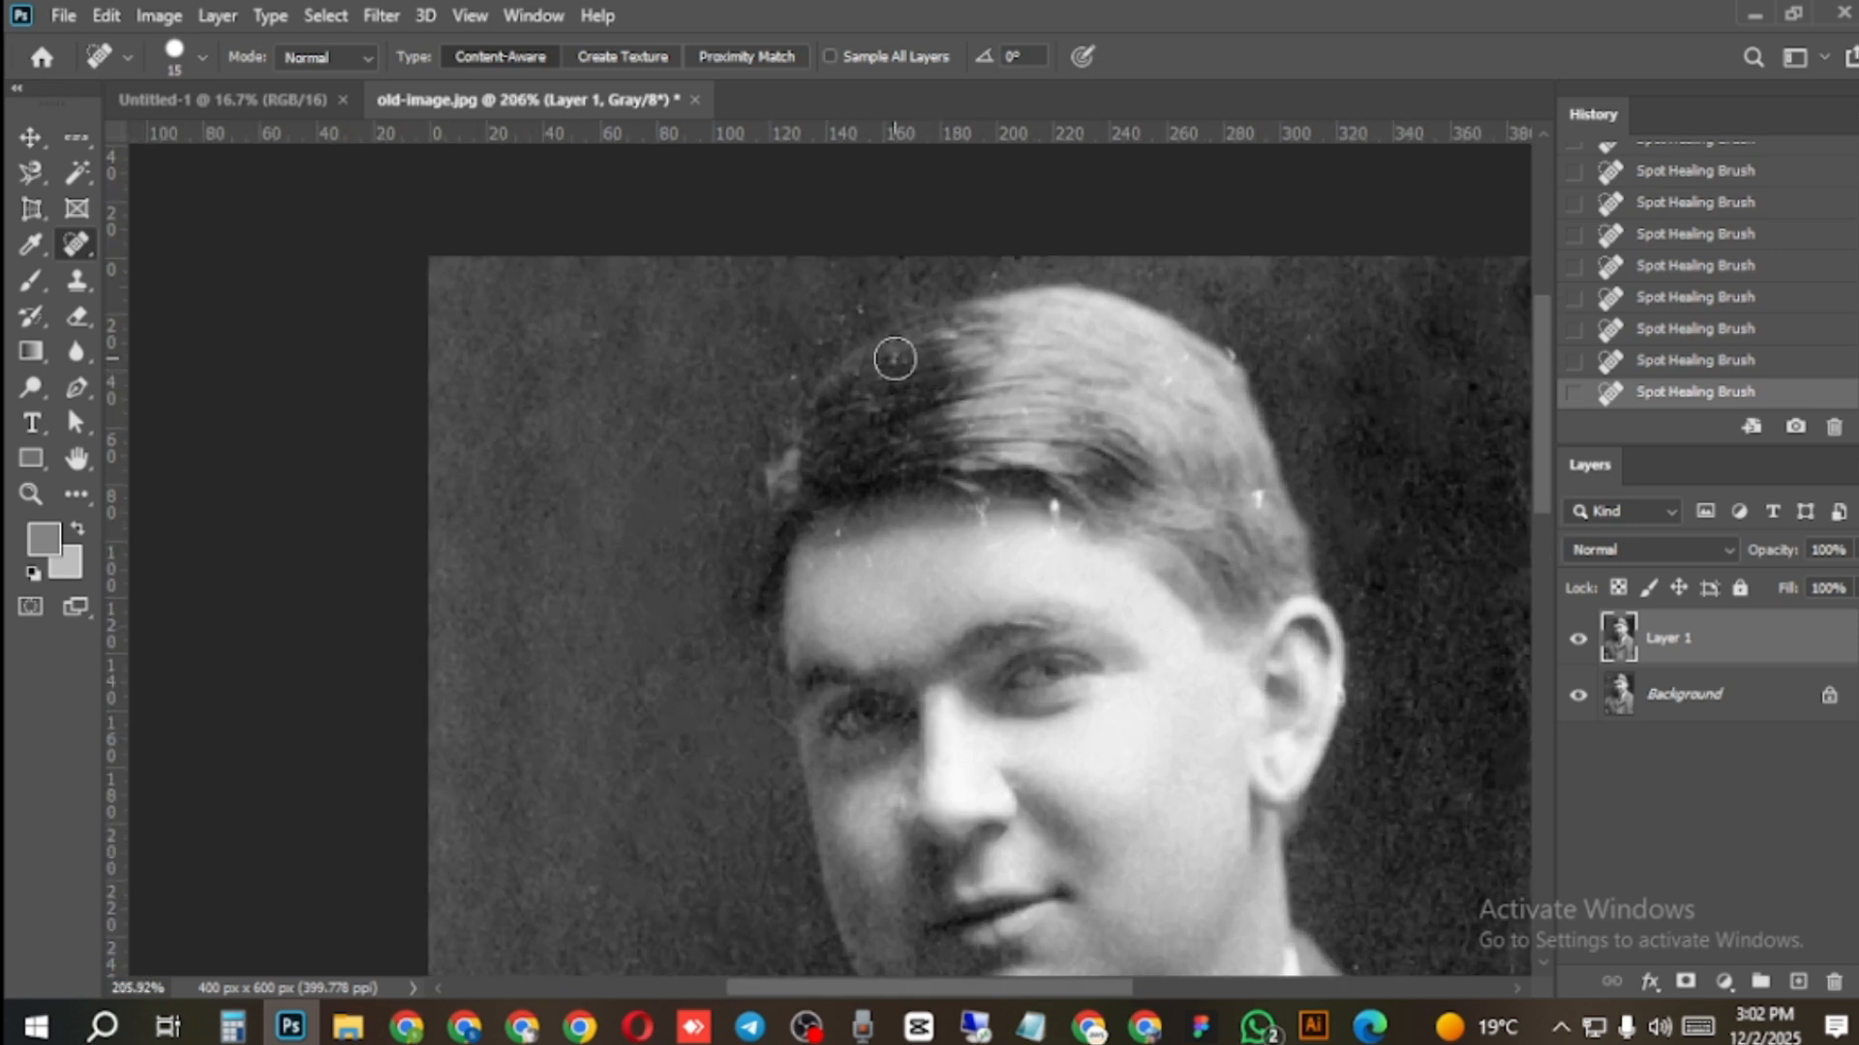
key("bracketleft")
key("bracketleft")
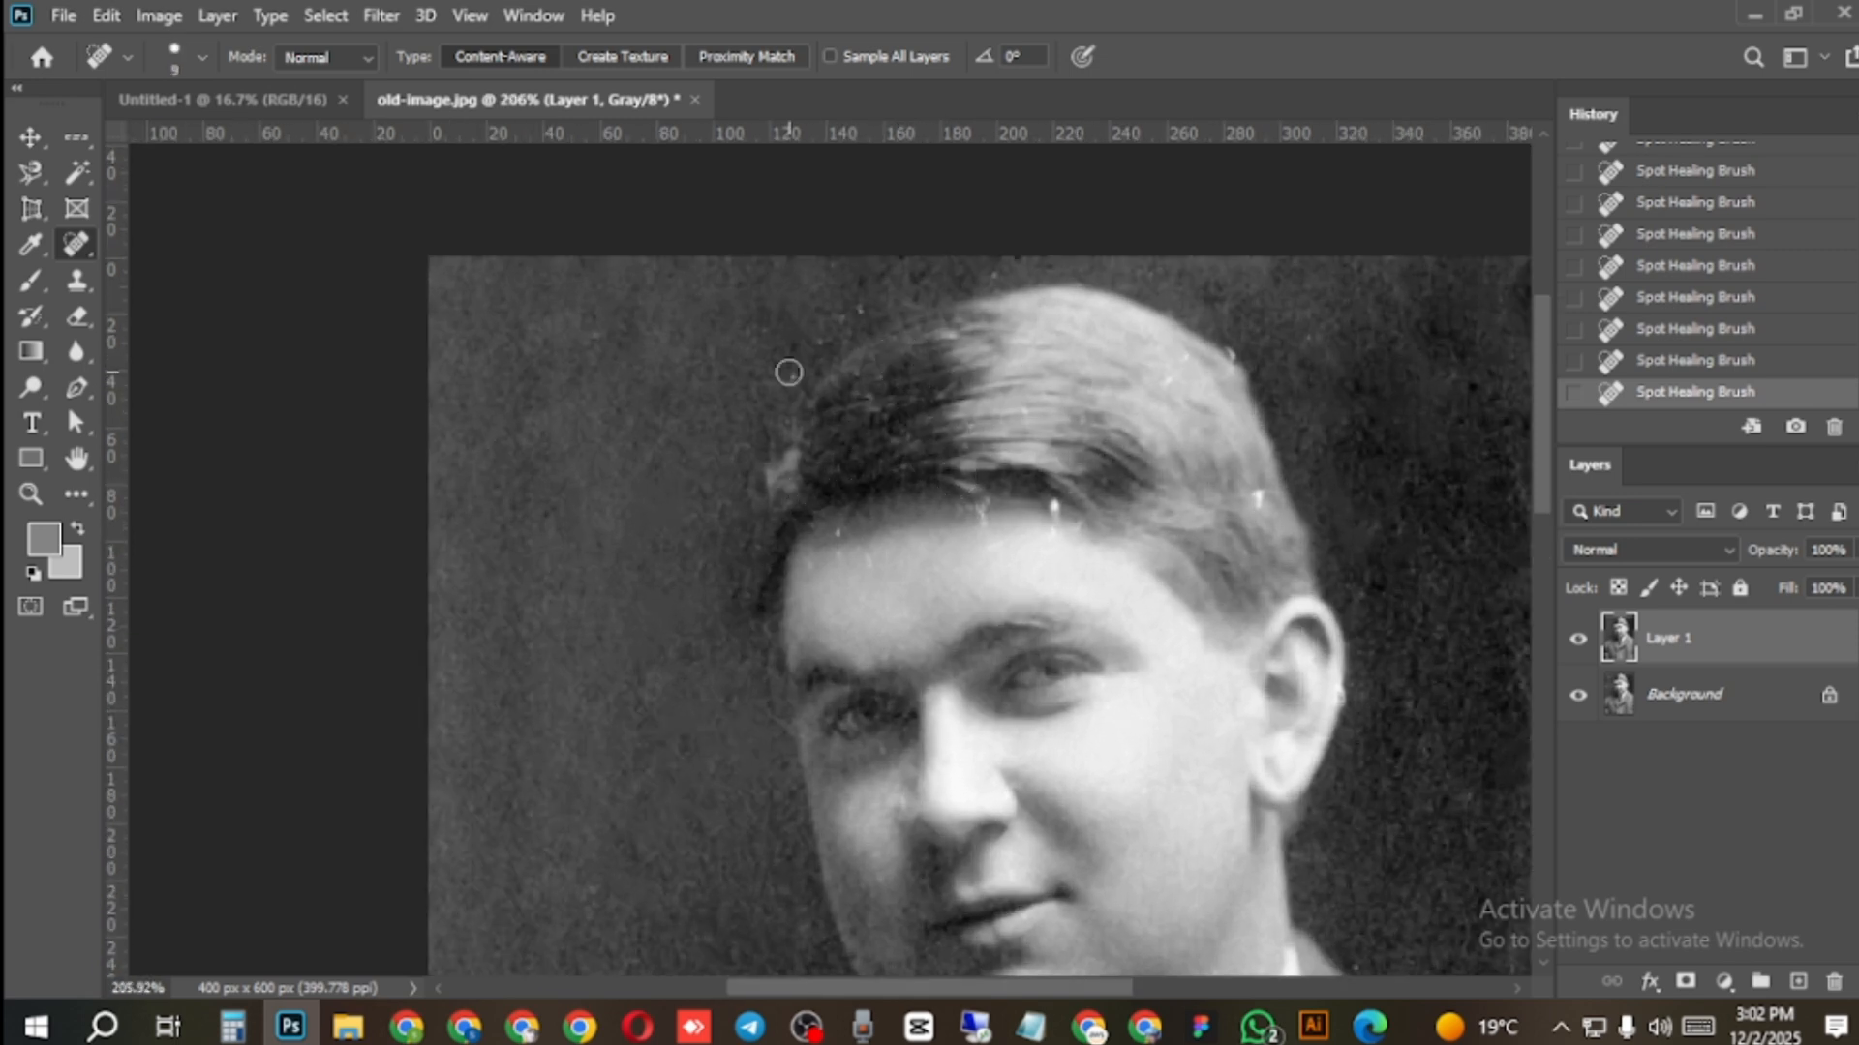
left_click(846, 310)
left_click(996, 271)
Compare the healed portrait with the original by hiding Layer 1 and showing it again.
scroll(1224, 334, "down", 4)
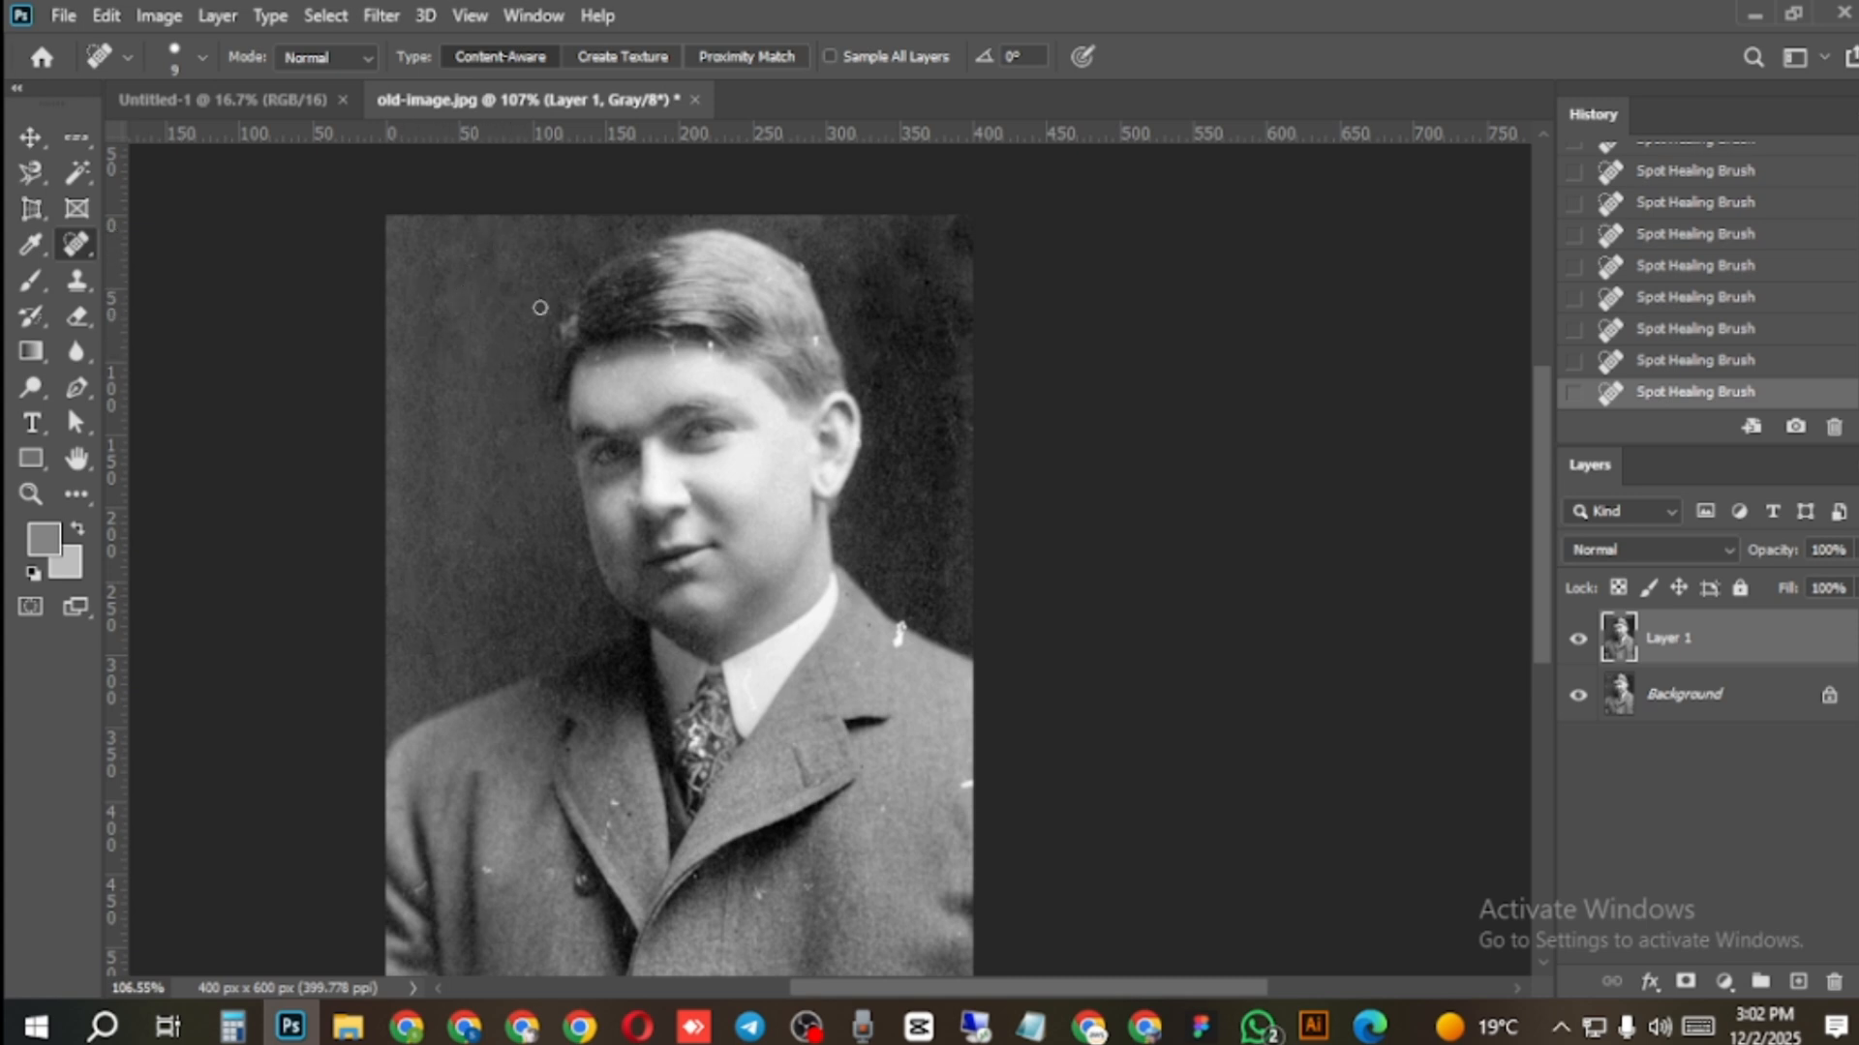
left_click(1578, 640)
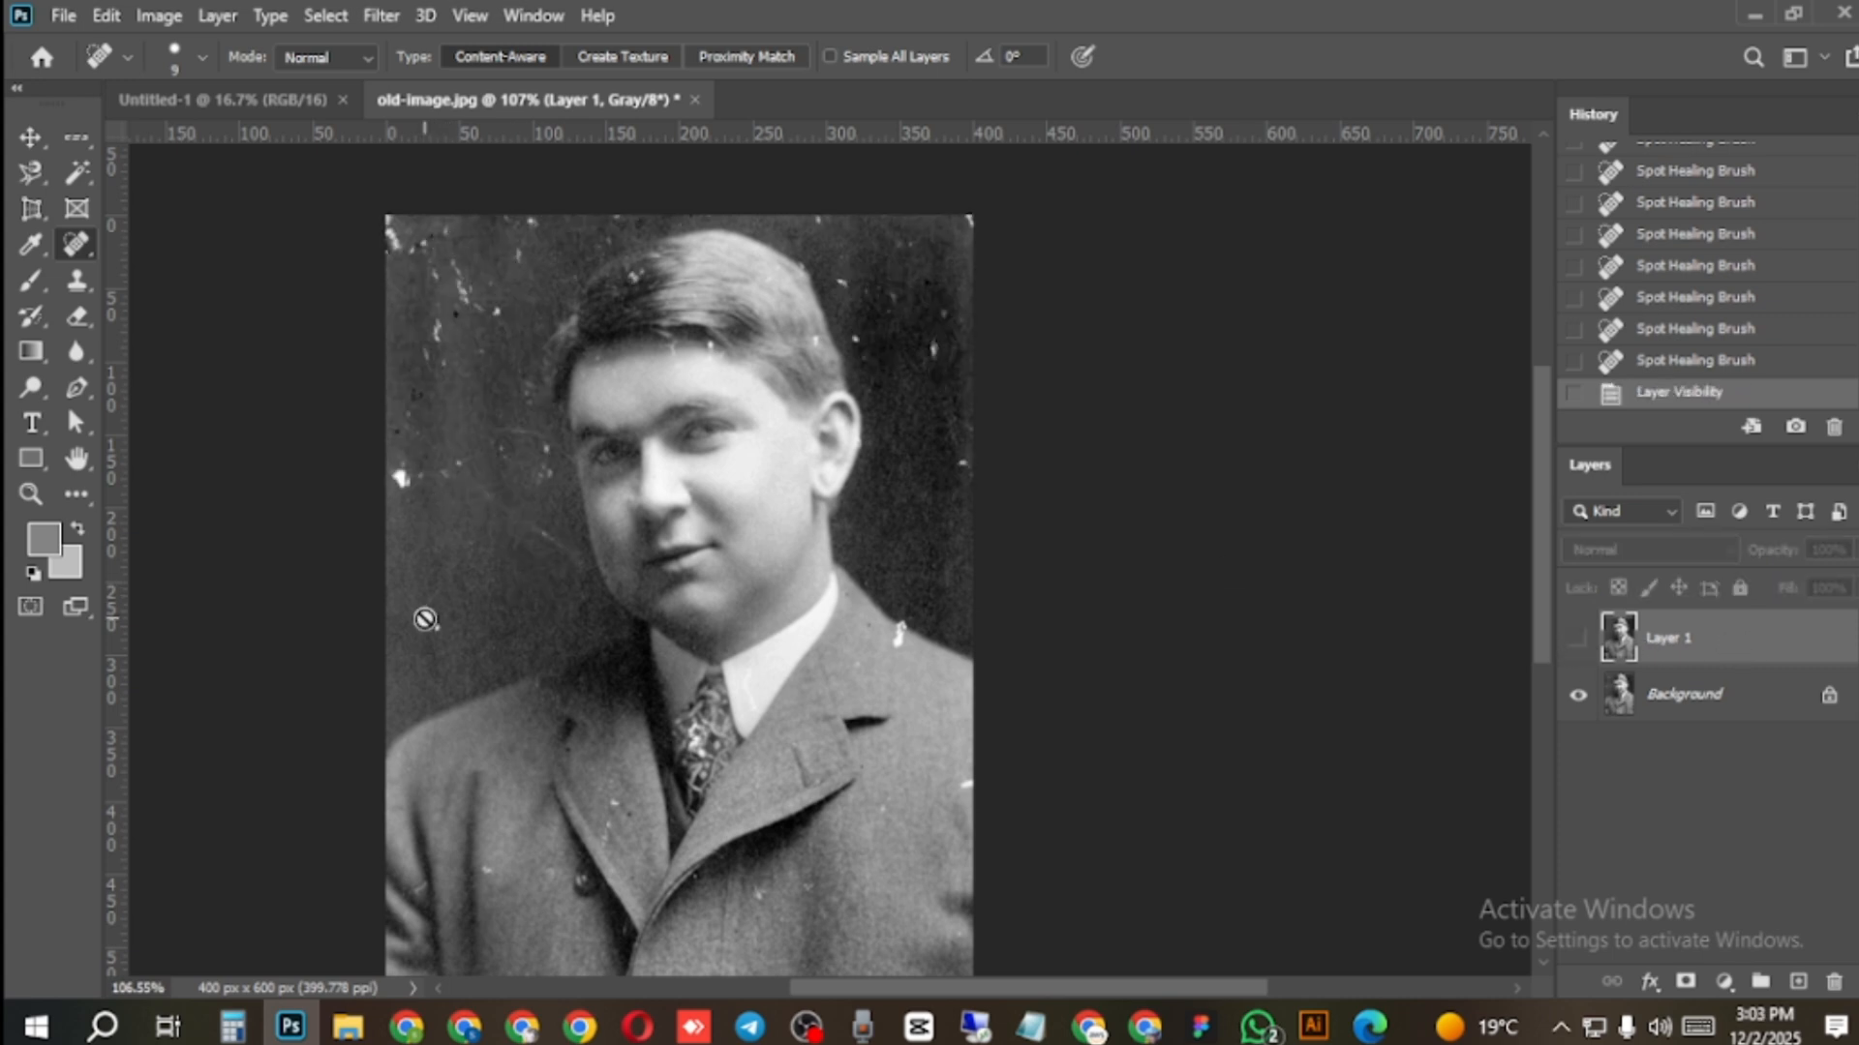
left_click(1579, 642)
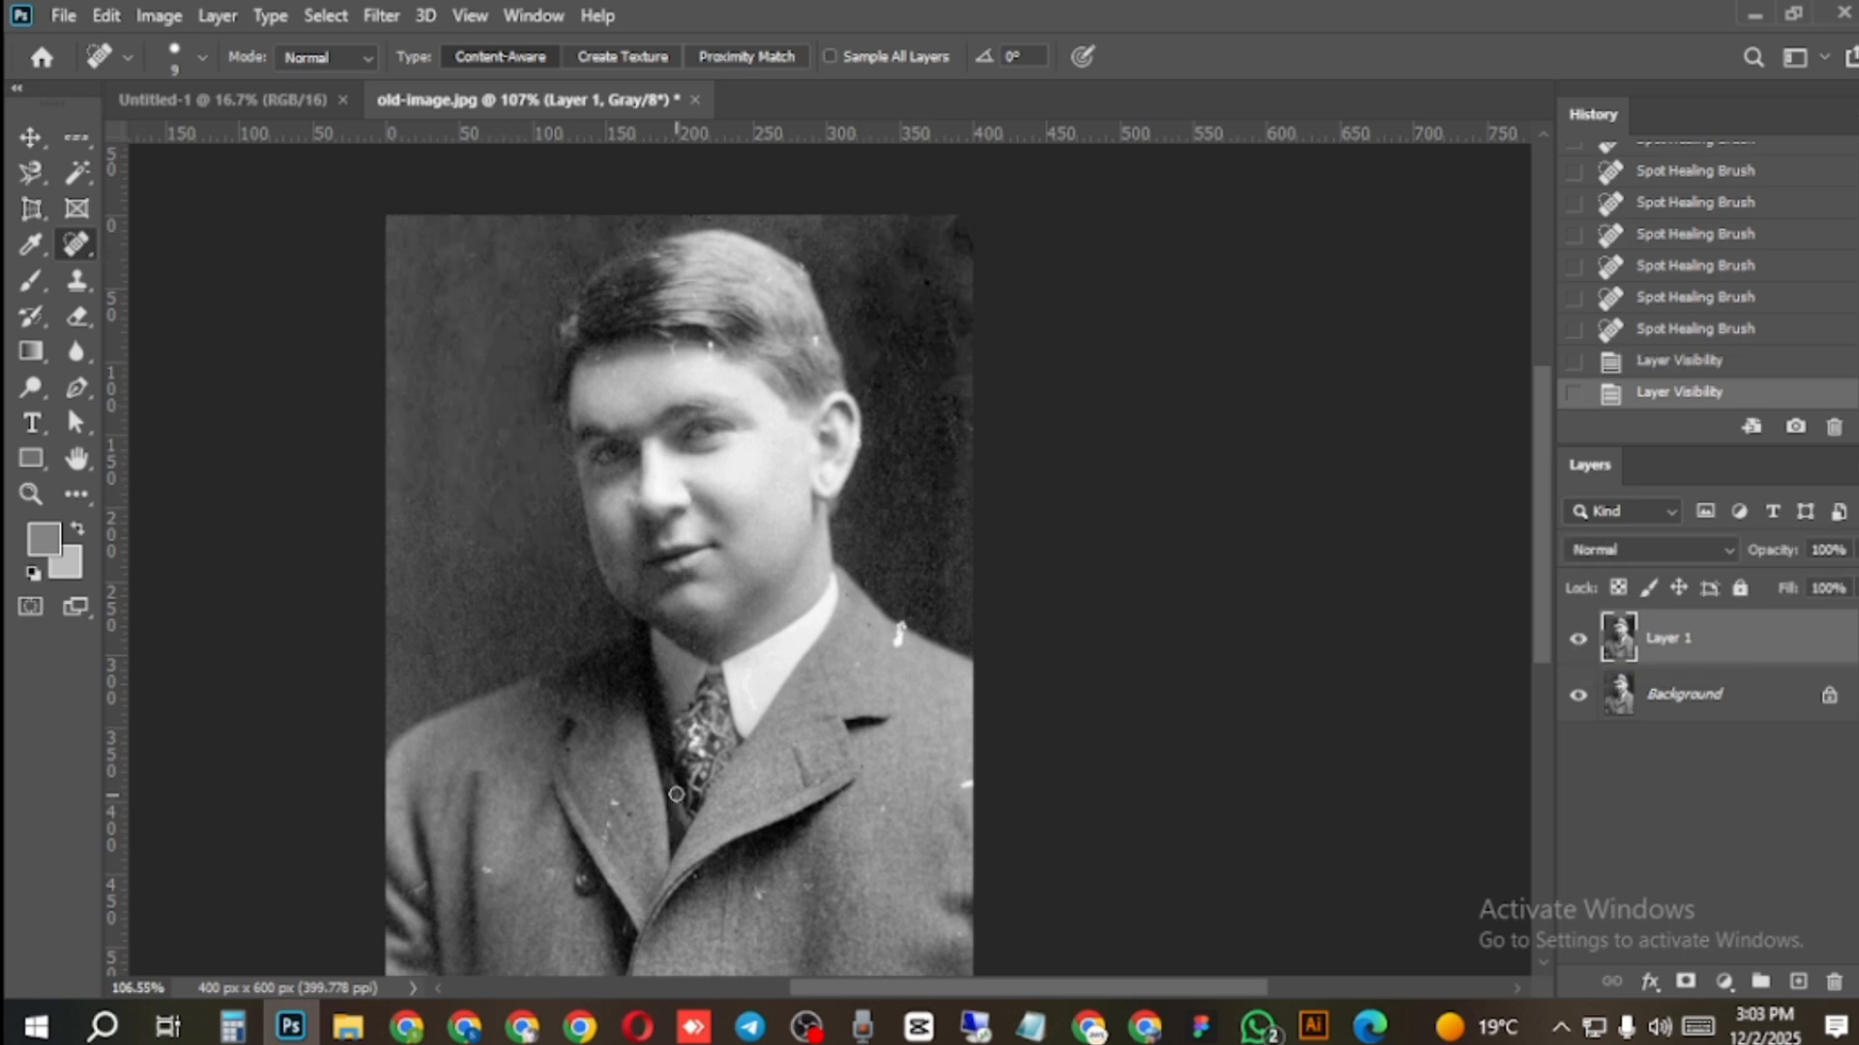
Heal the light specks on the coat's left front and lapel with the Spot Healing Brush at 9 px.
scroll(676, 794, "down", 5)
scroll(460, 414, "up", 2)
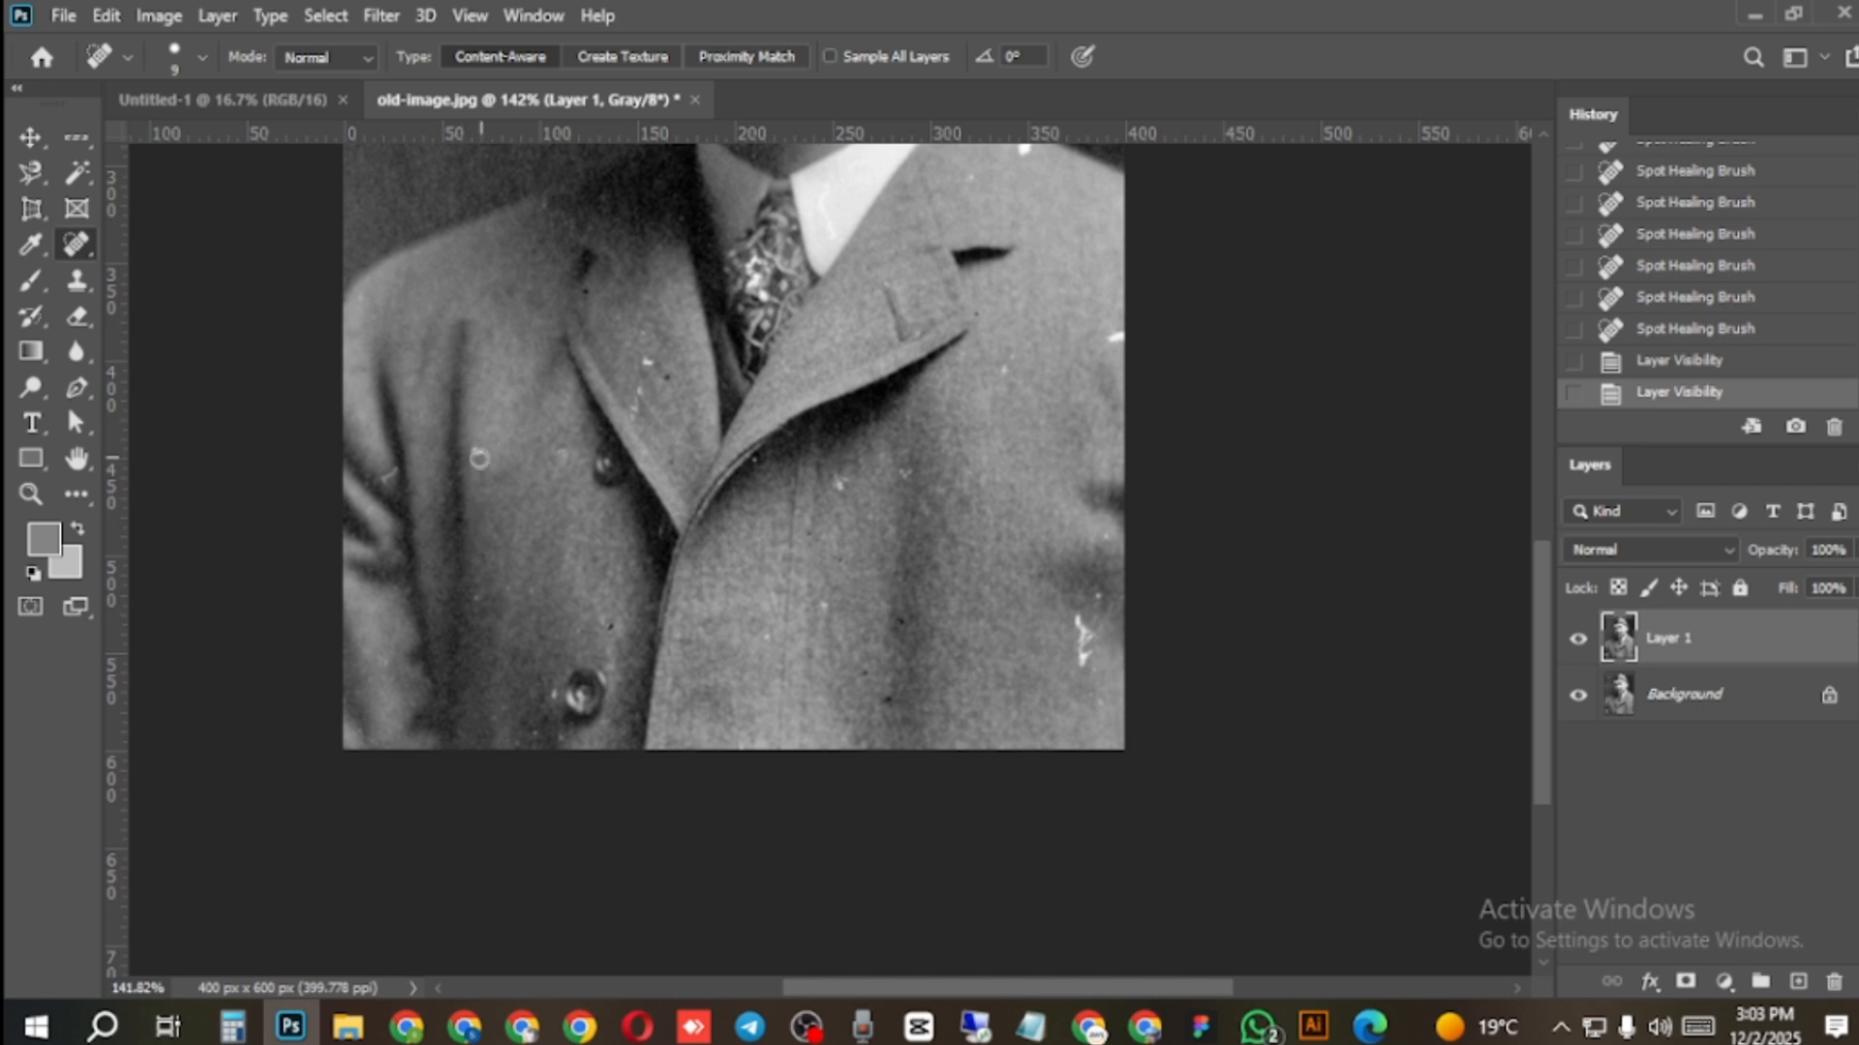
left_click(473, 451)
left_click(708, 426)
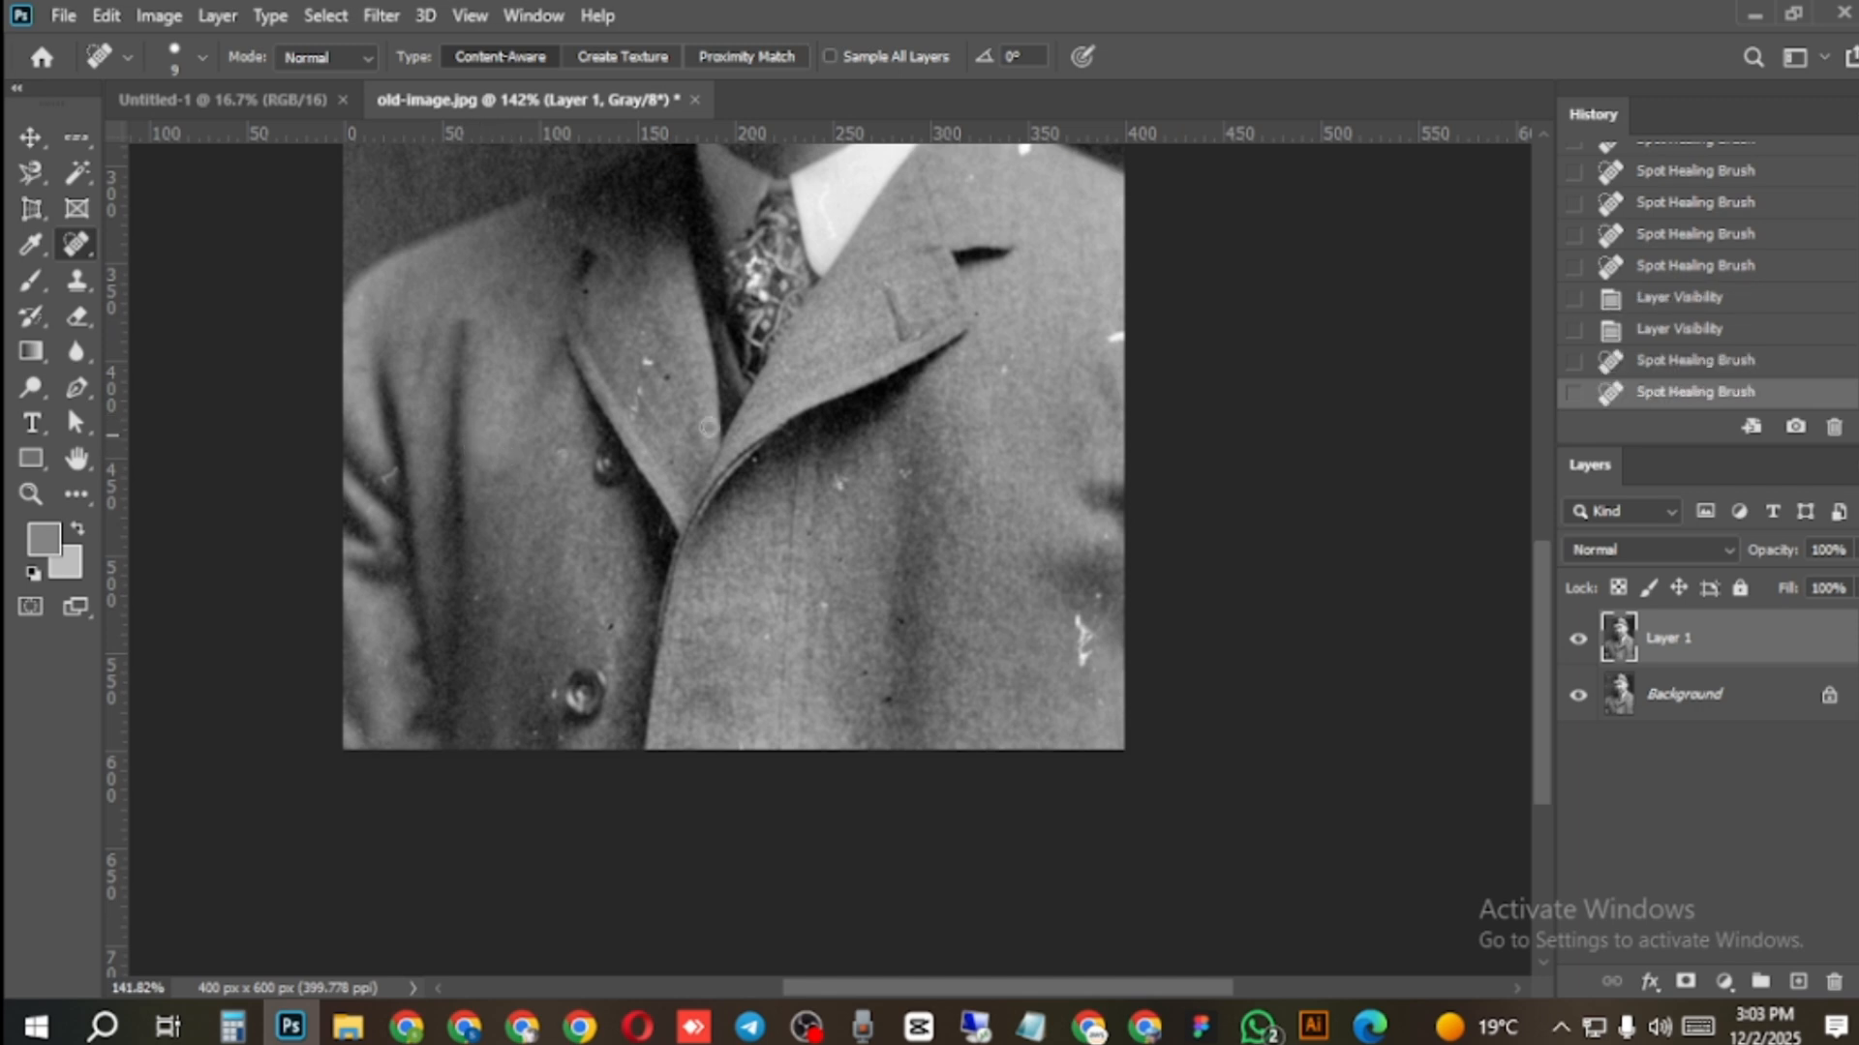
left_click(648, 364)
left_click(639, 337)
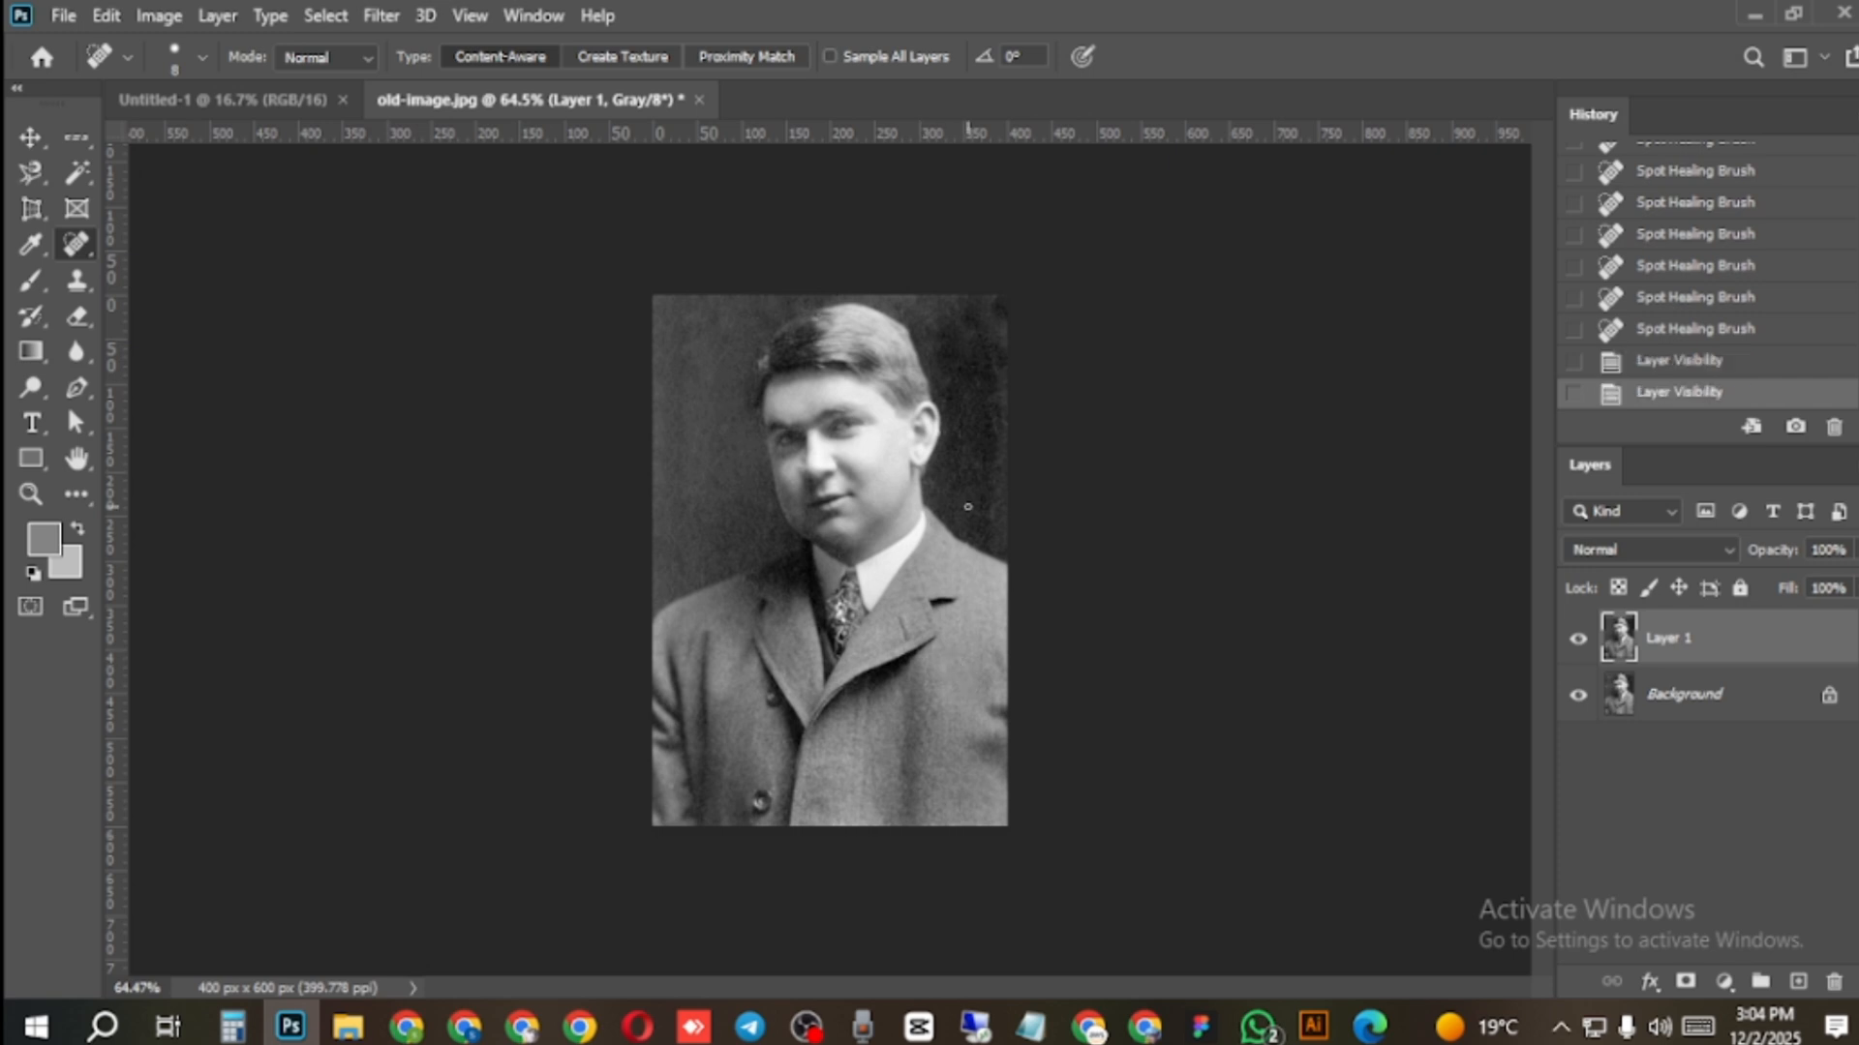
right_click(81, 241)
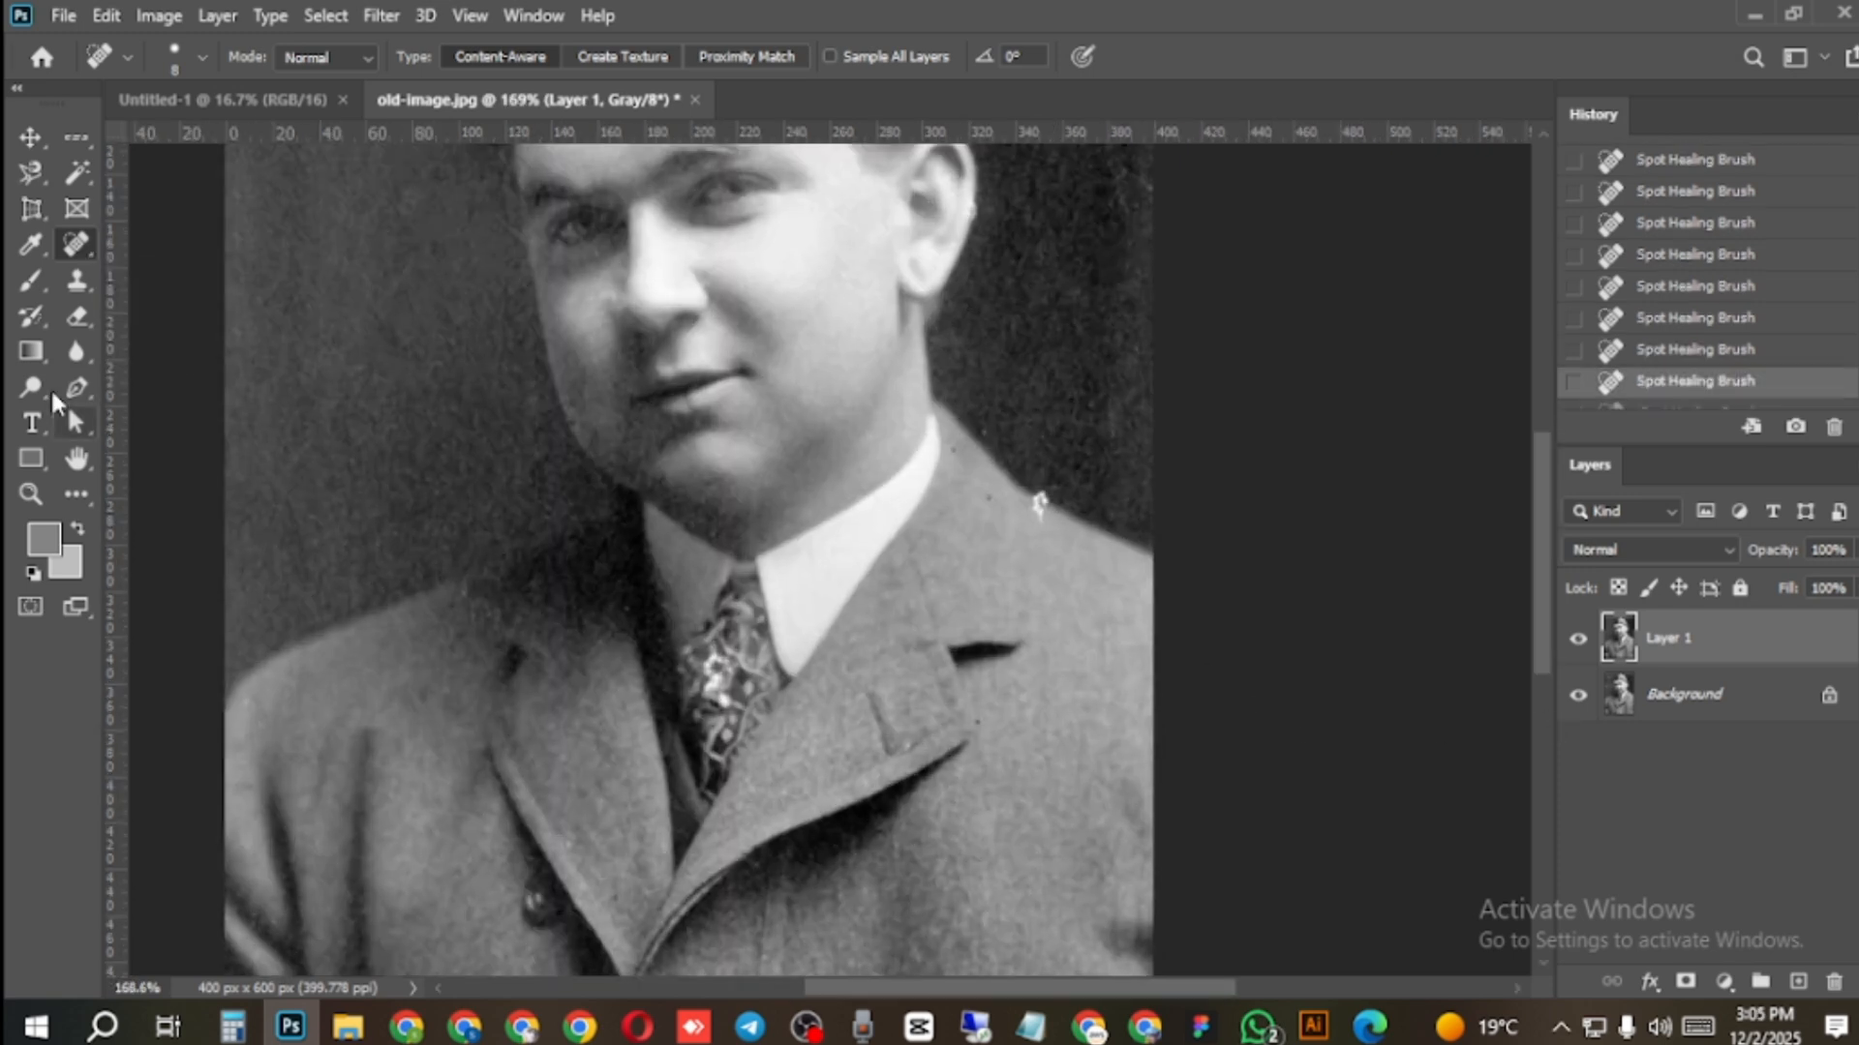
right_click(80, 236)
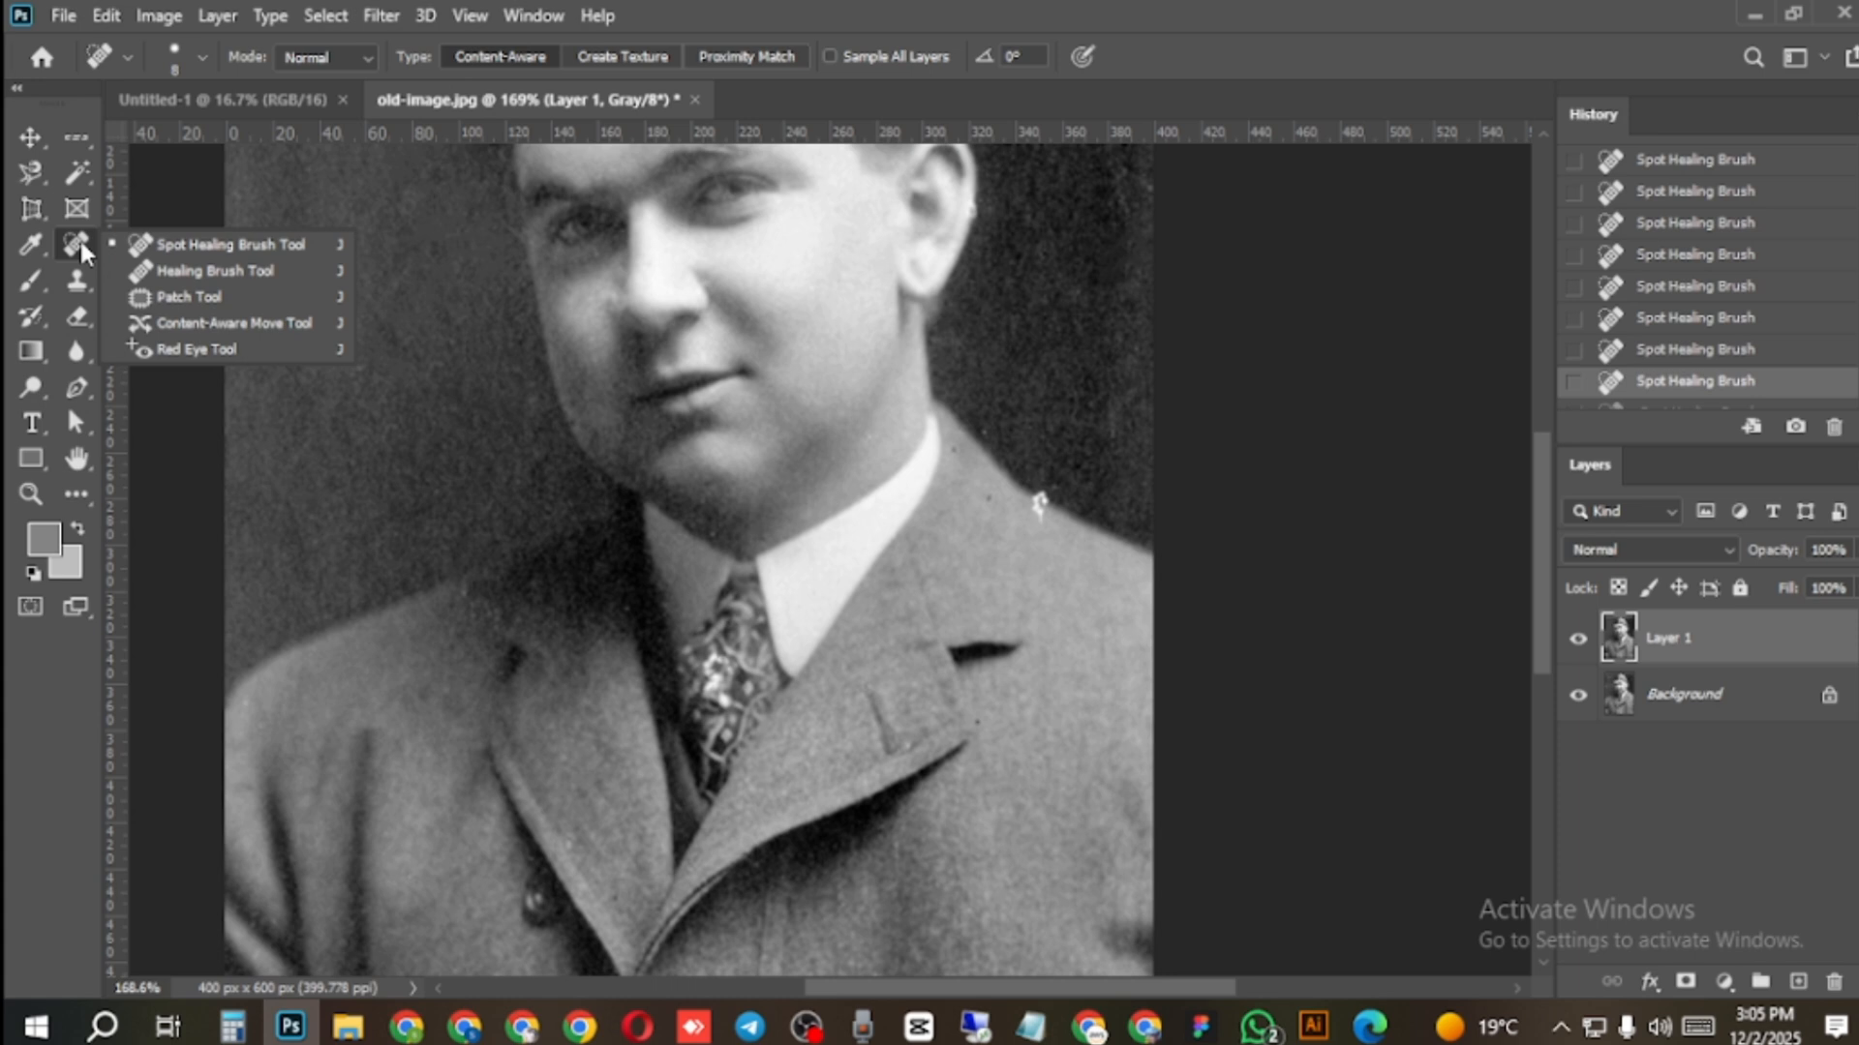
left_click(241, 271)
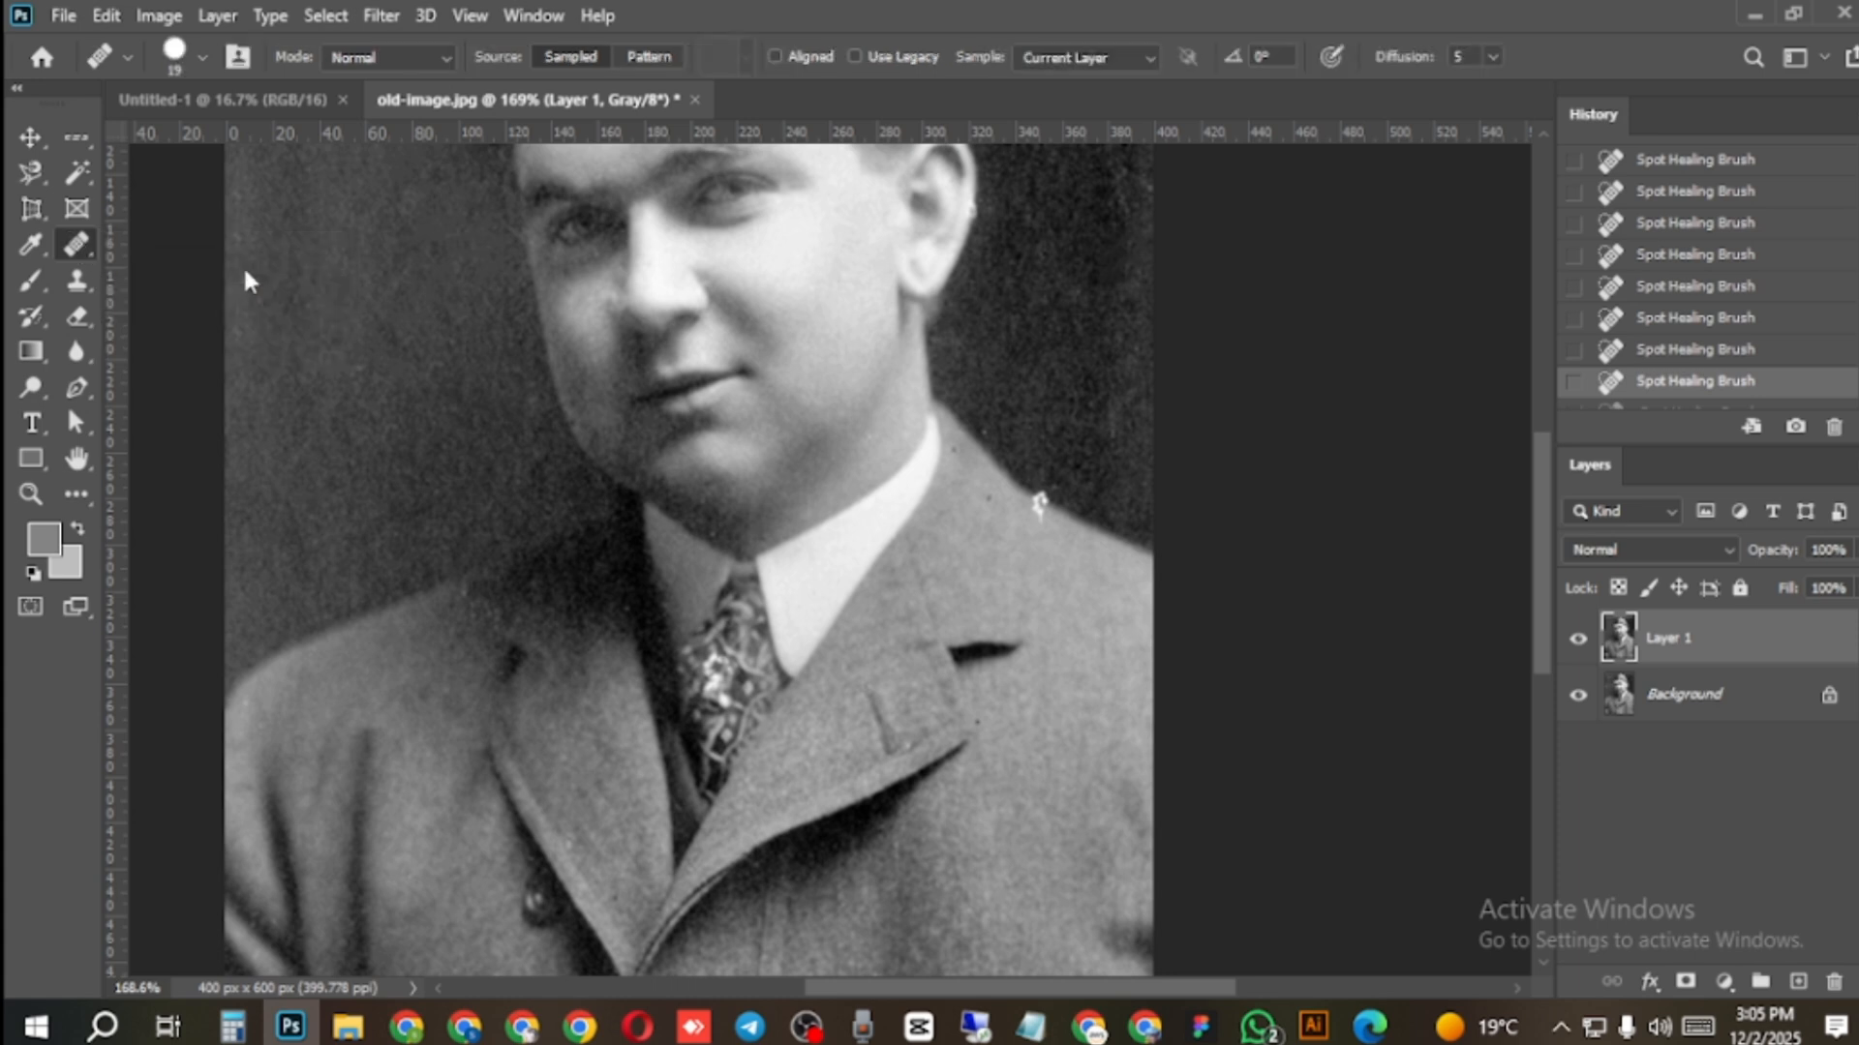
scroll(1049, 498, "up", 2)
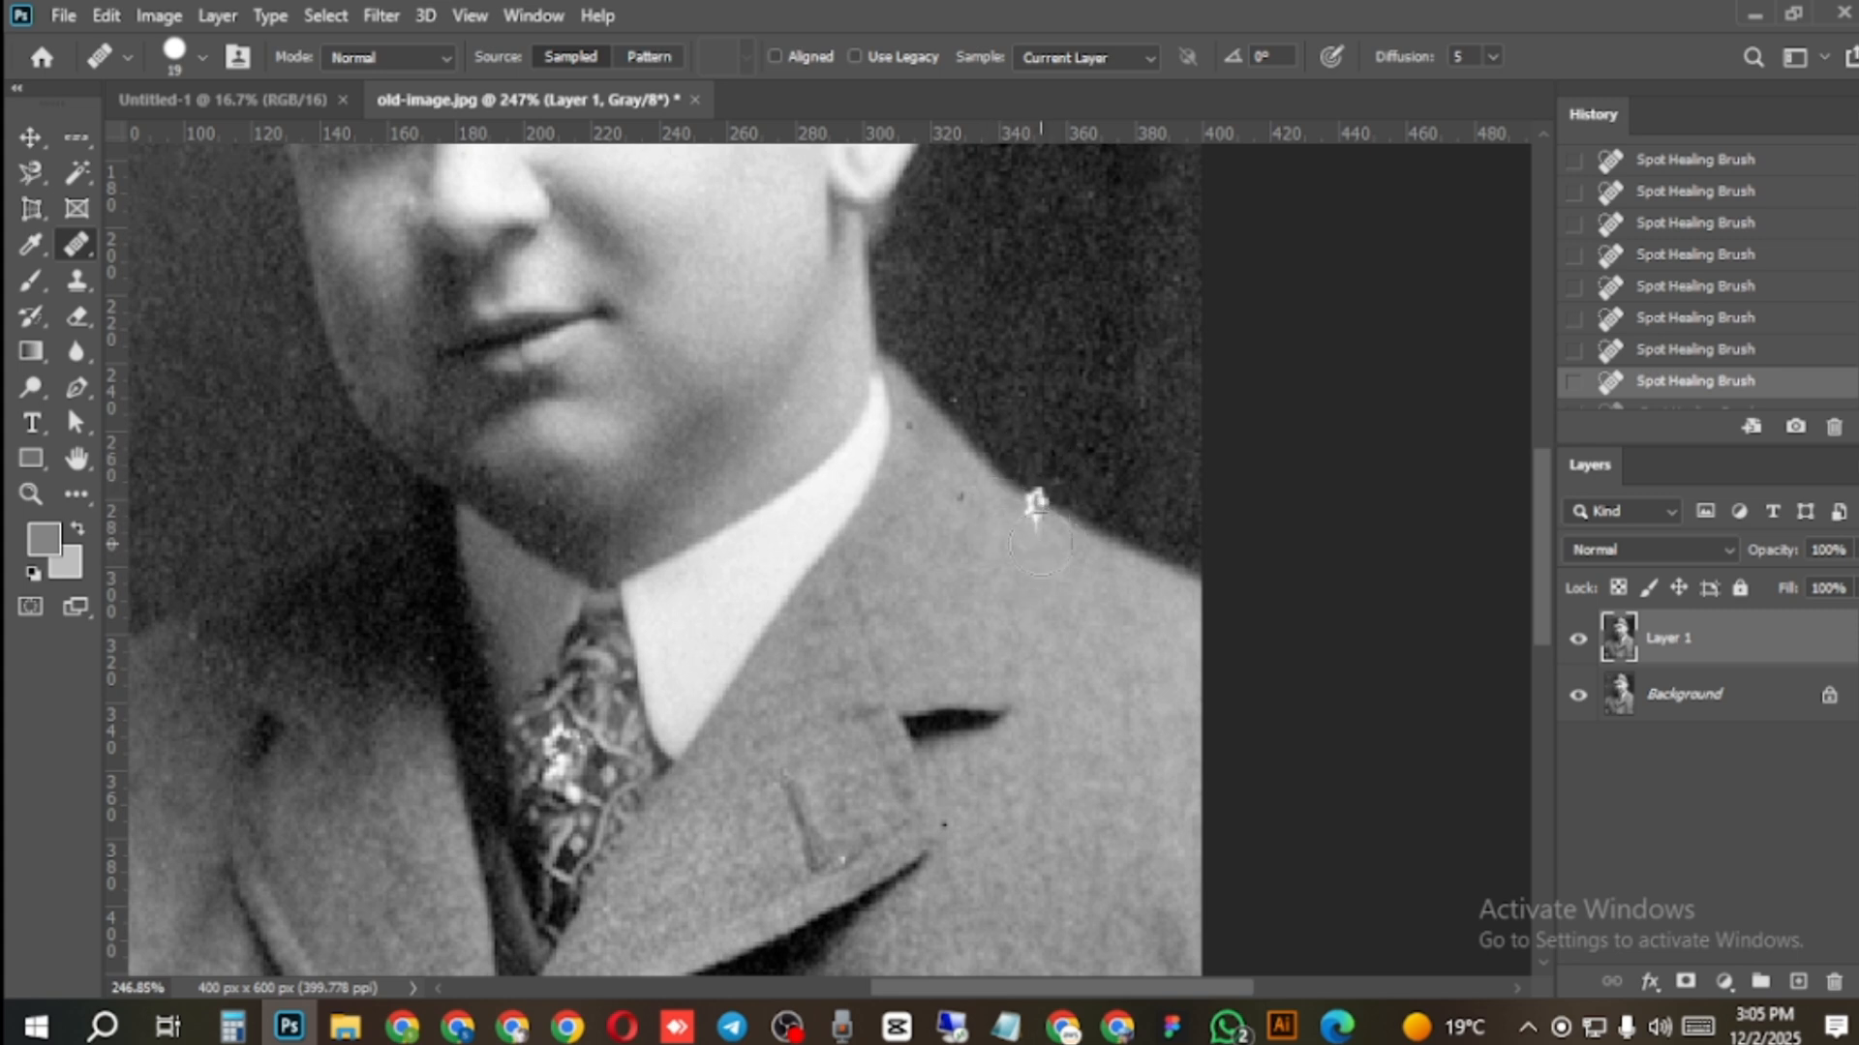
scroll(1040, 544, "down", 2)
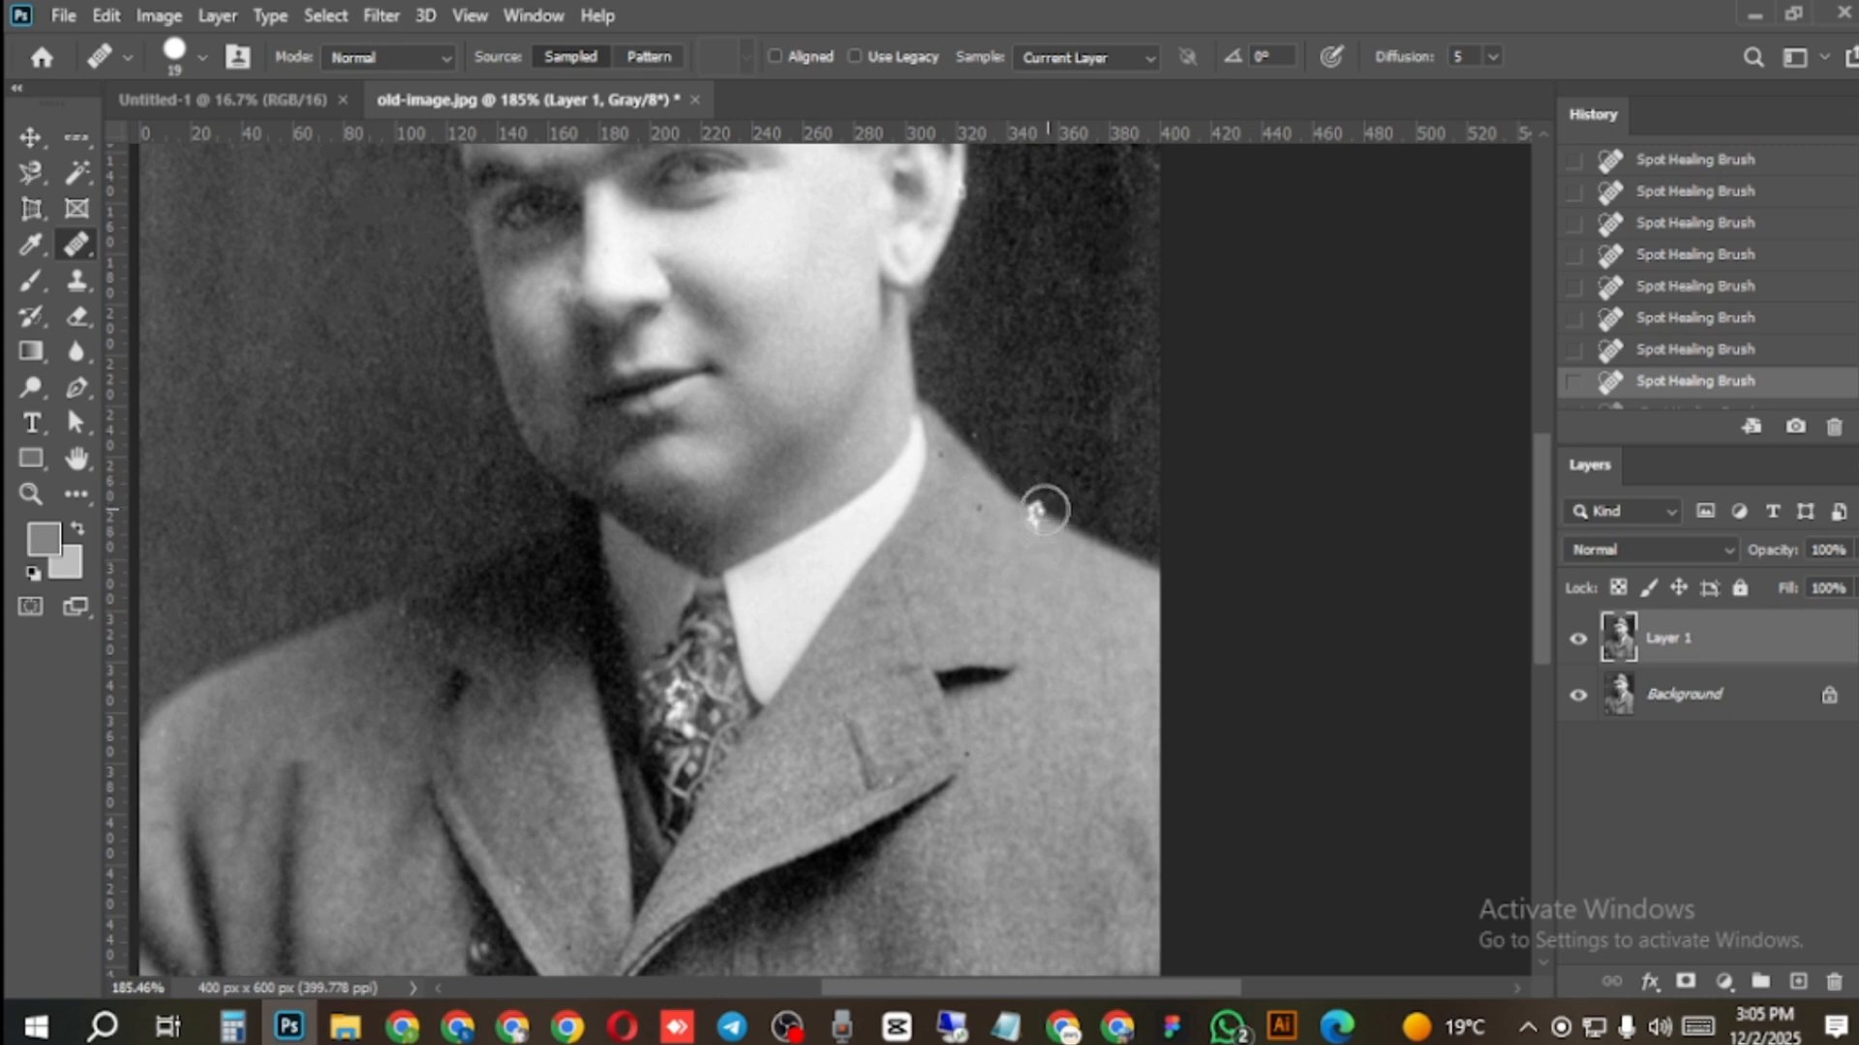
Try to heal the white blemish on the coat's shoulder edge with an enlarged Spot Healing Brush, and undo the dab.
right_click(76, 244)
left_click(205, 251)
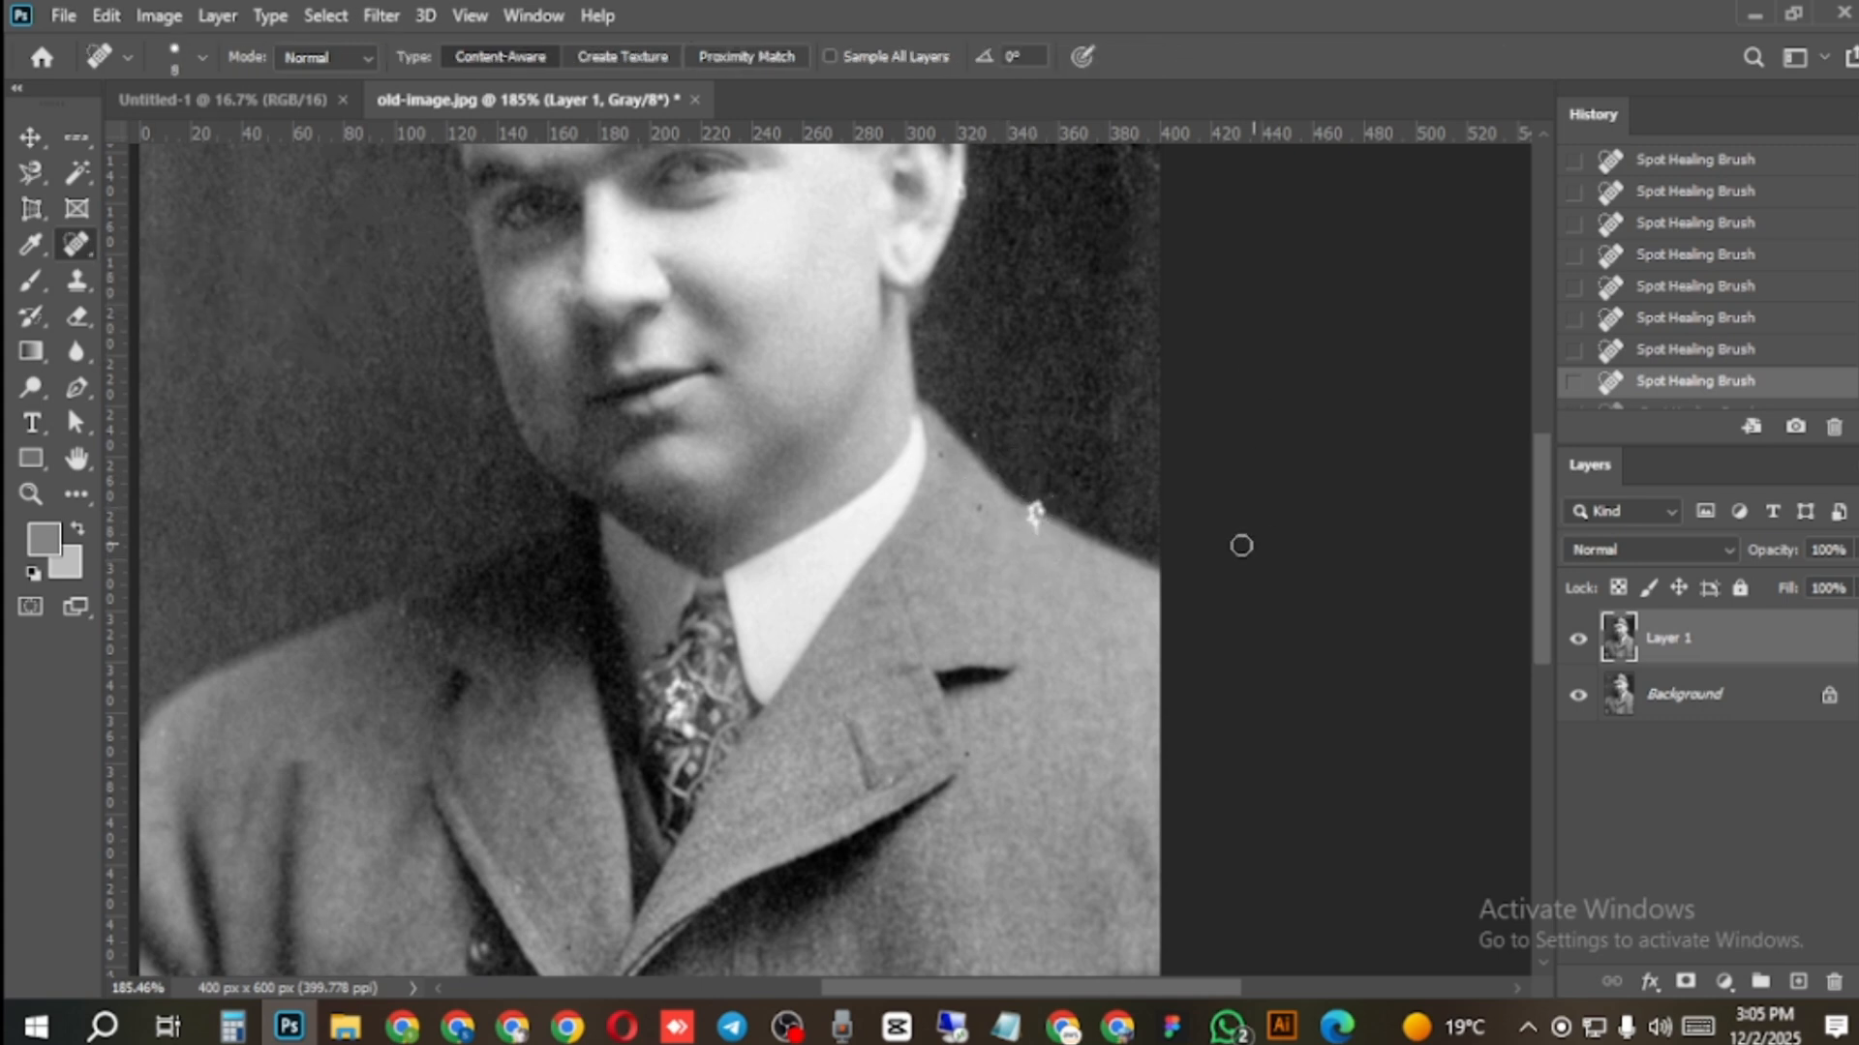
key("bracketright")
key("bracketright")
key("bracketright")
left_click(1042, 513)
key("bracketleft")
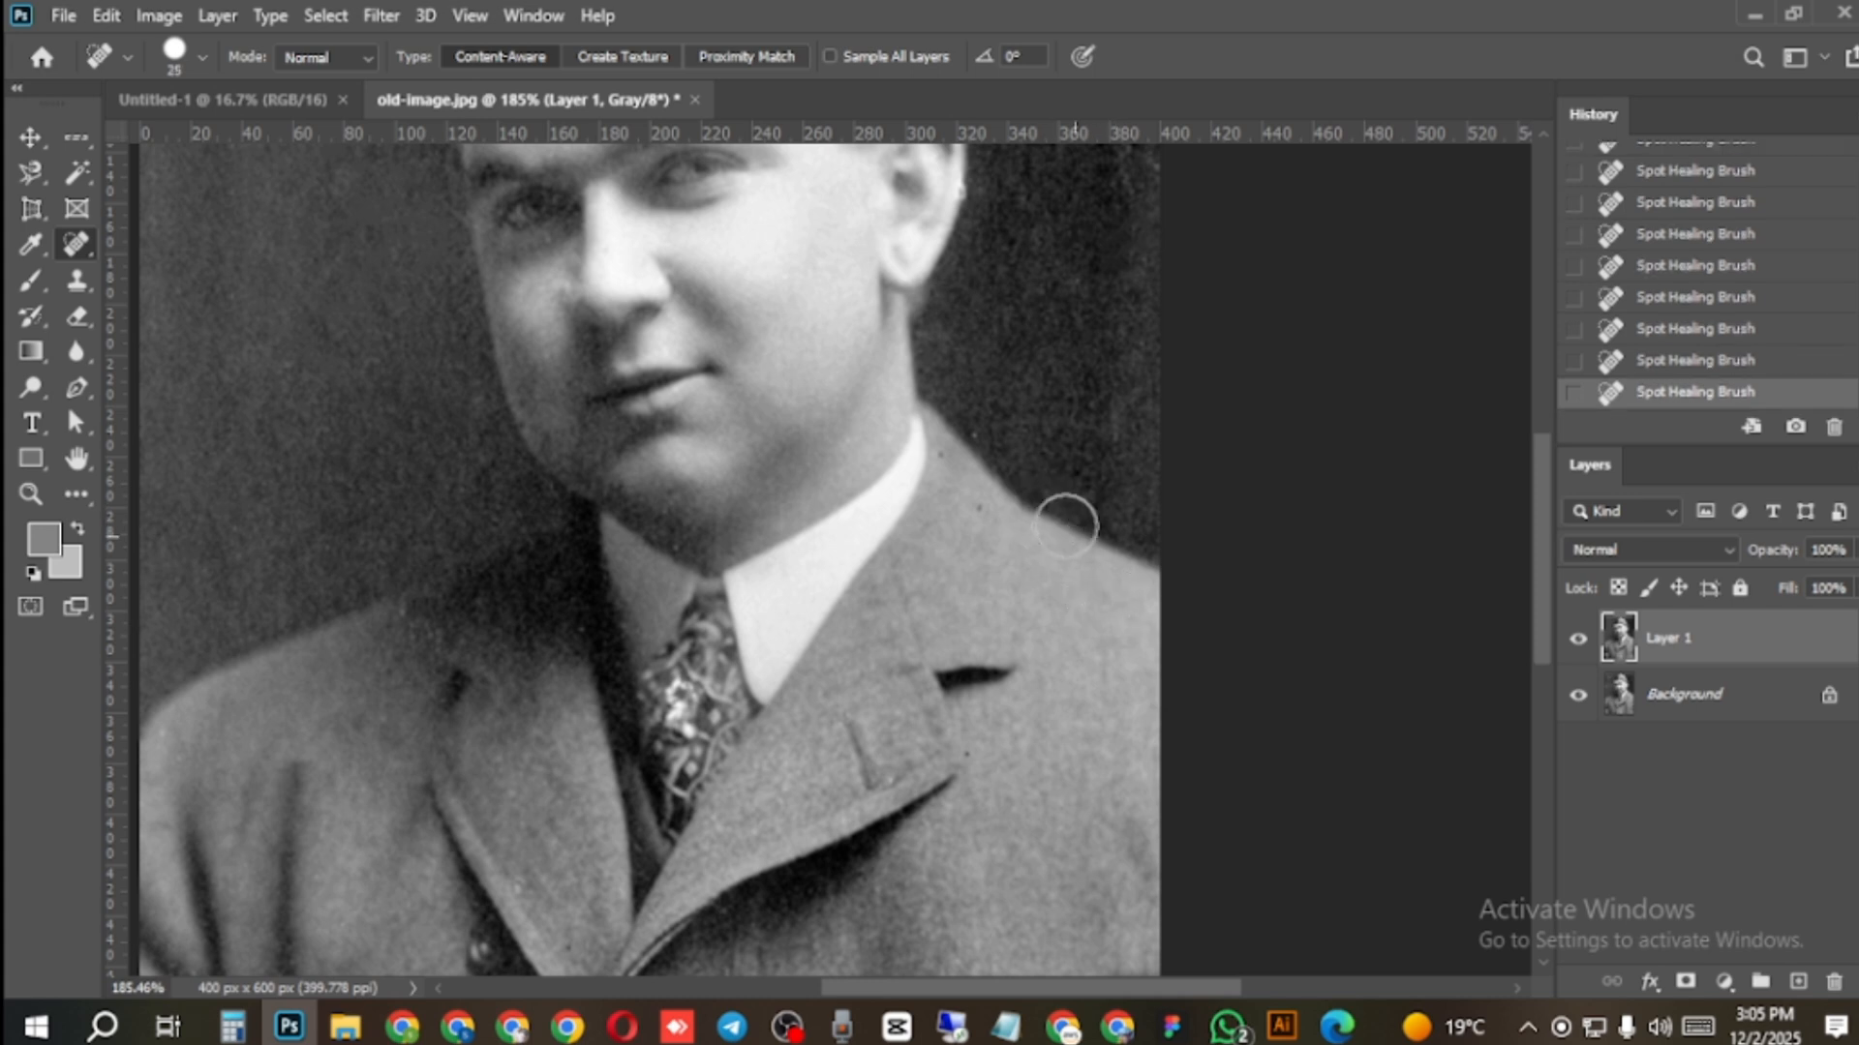
scroll(1091, 592, "up", 2)
scroll(1091, 592, "down", 2)
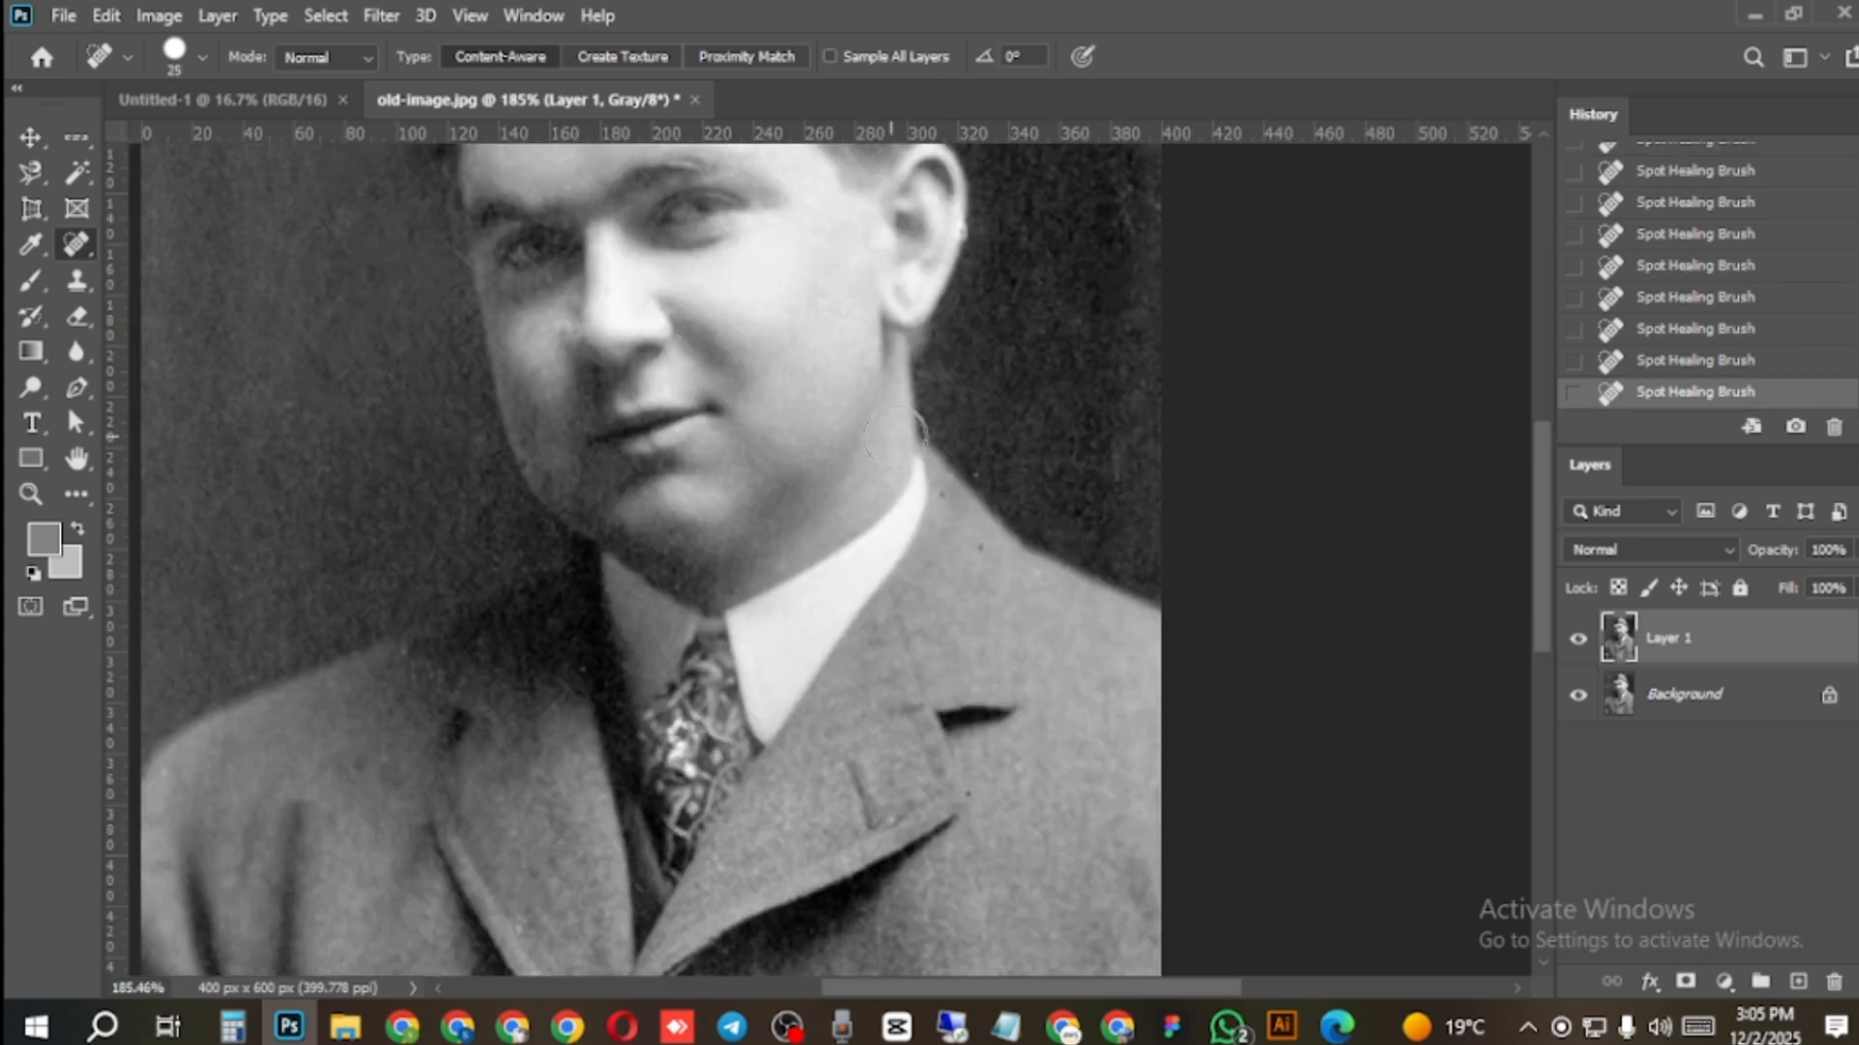
key("ctrl+z")
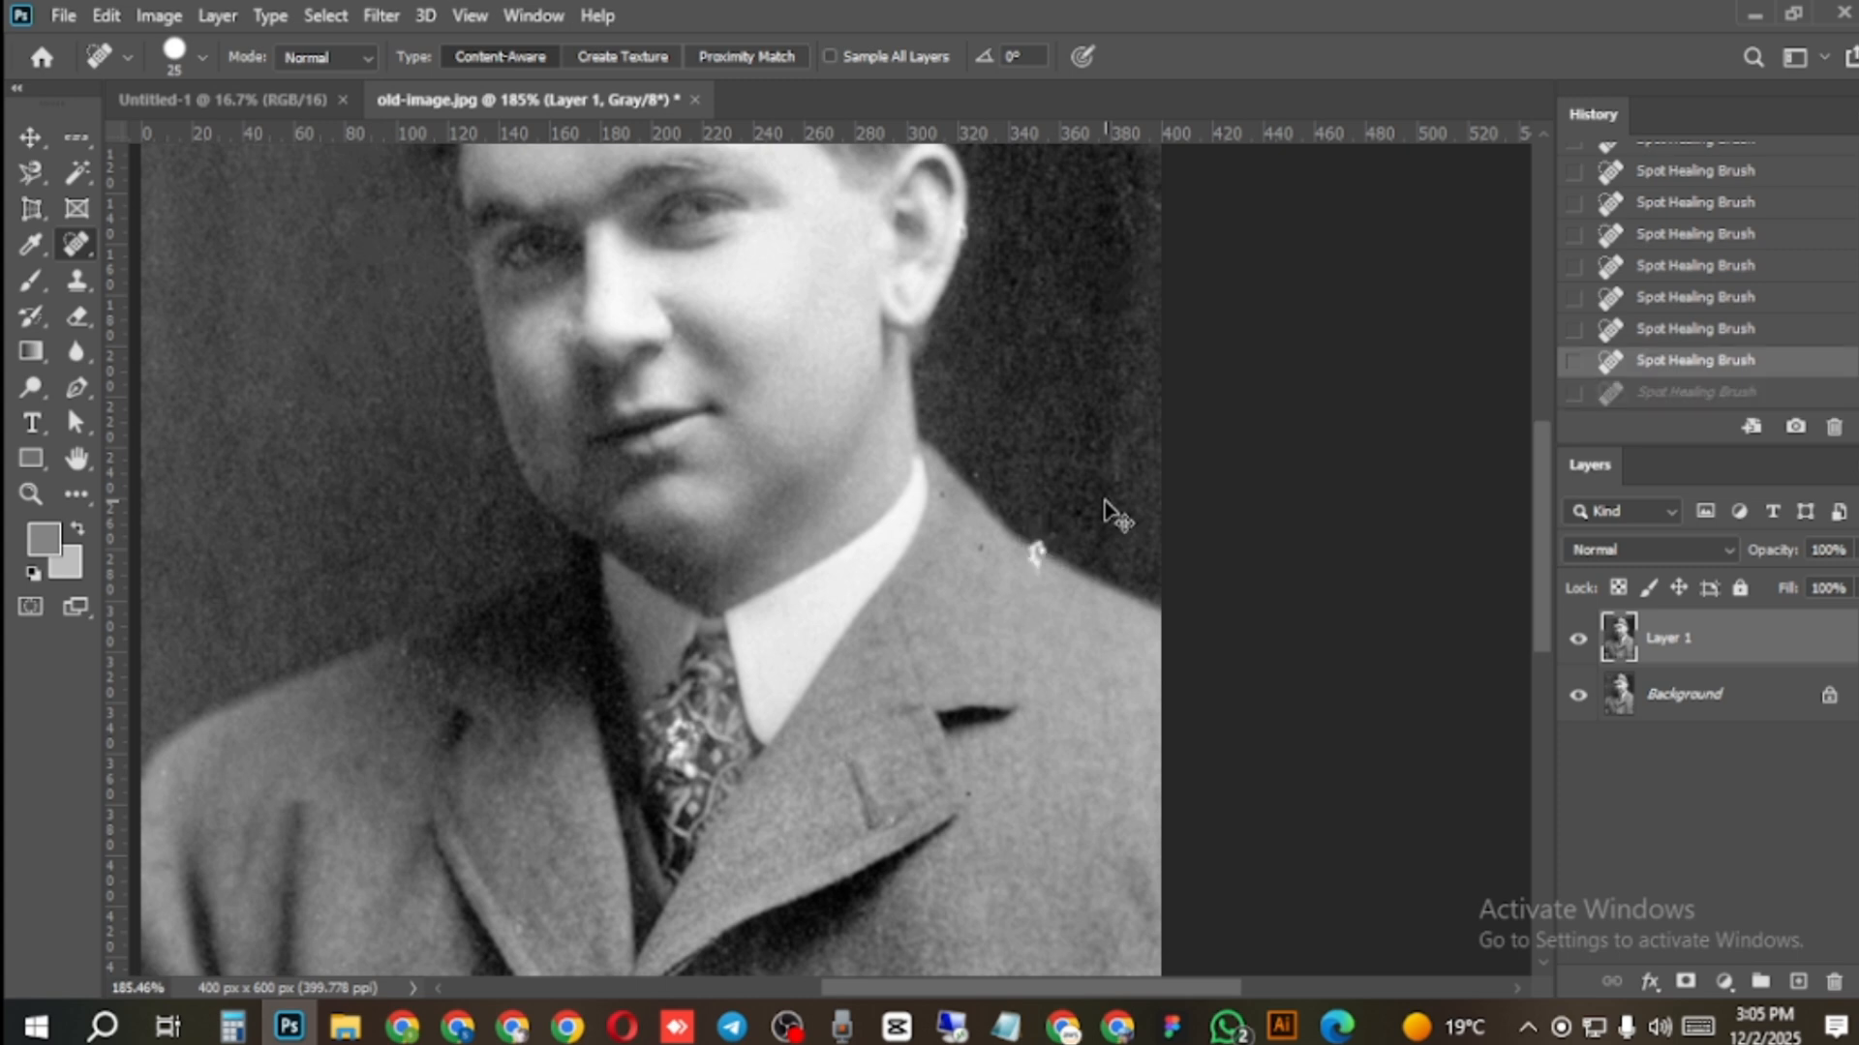
Remove the white blemish on the shoulder edge with the Healing Brush at 19 px, using the clean edge nearby as the sampled source.
right_click(77, 246)
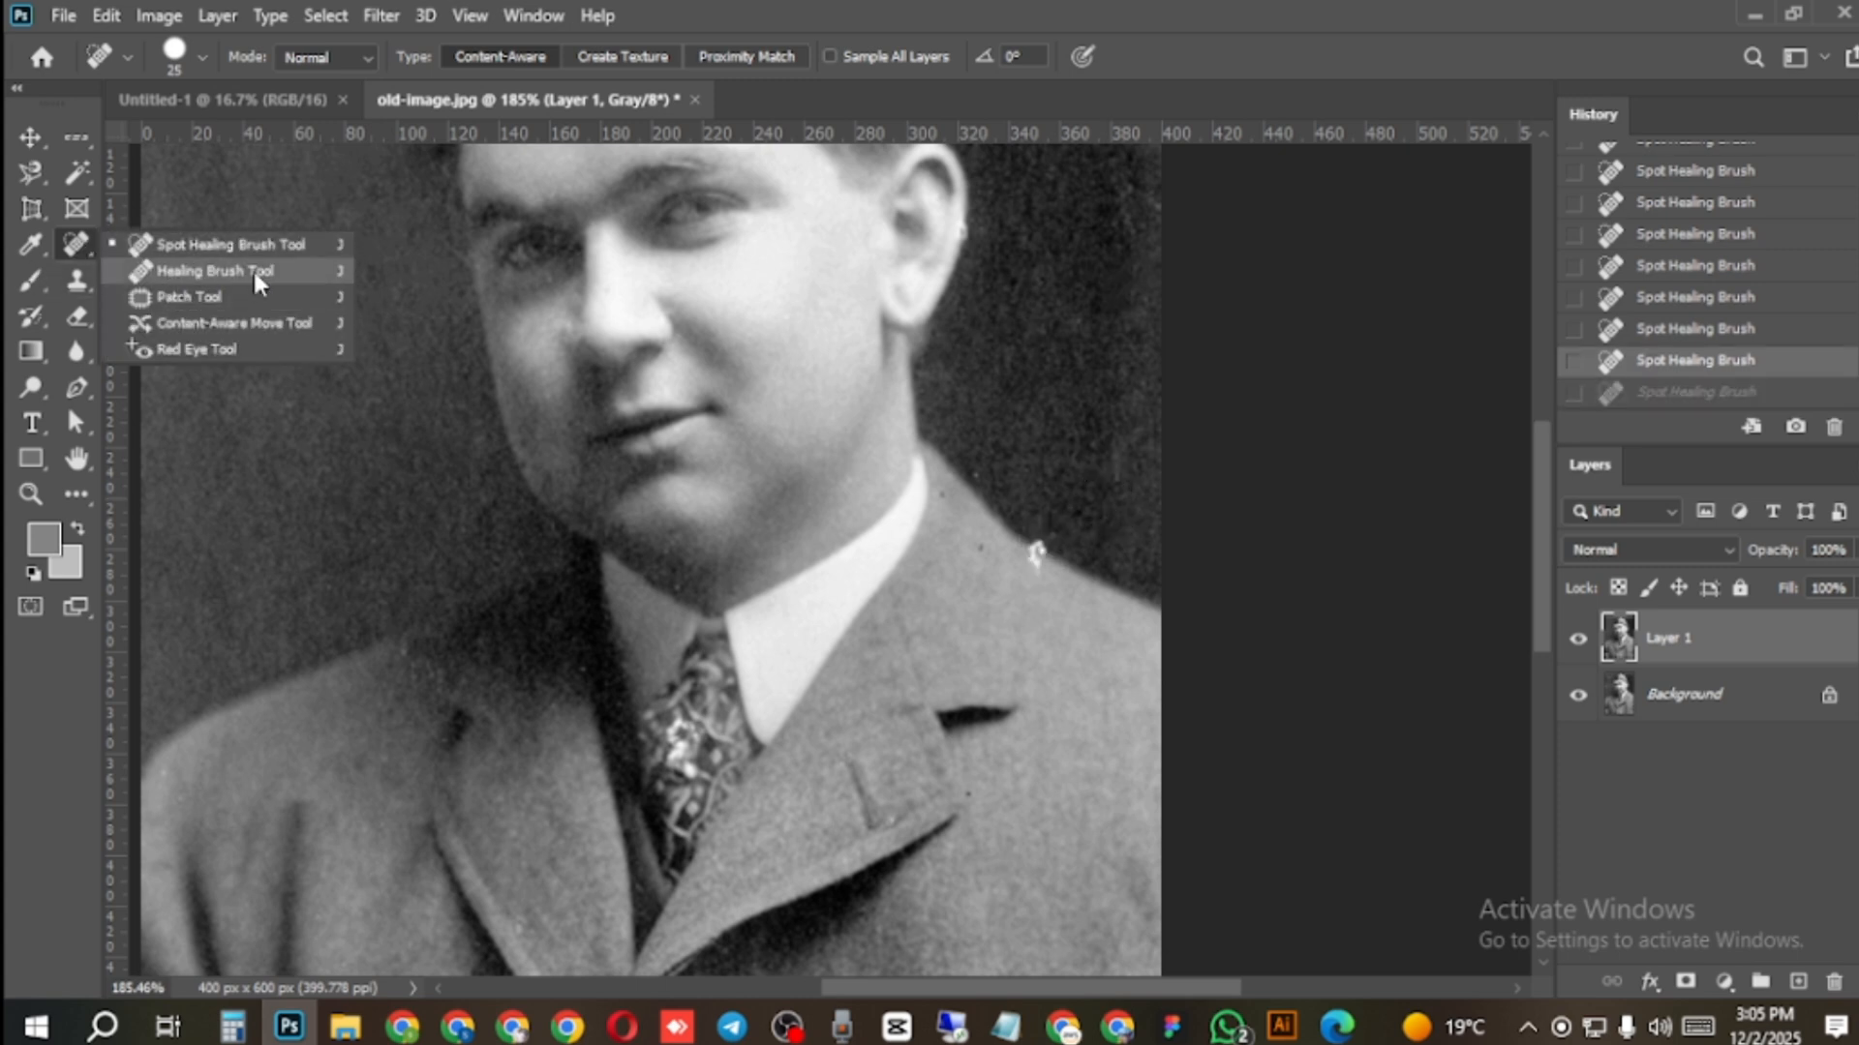
left_click(178, 271)
scroll(1079, 561, "up", 2)
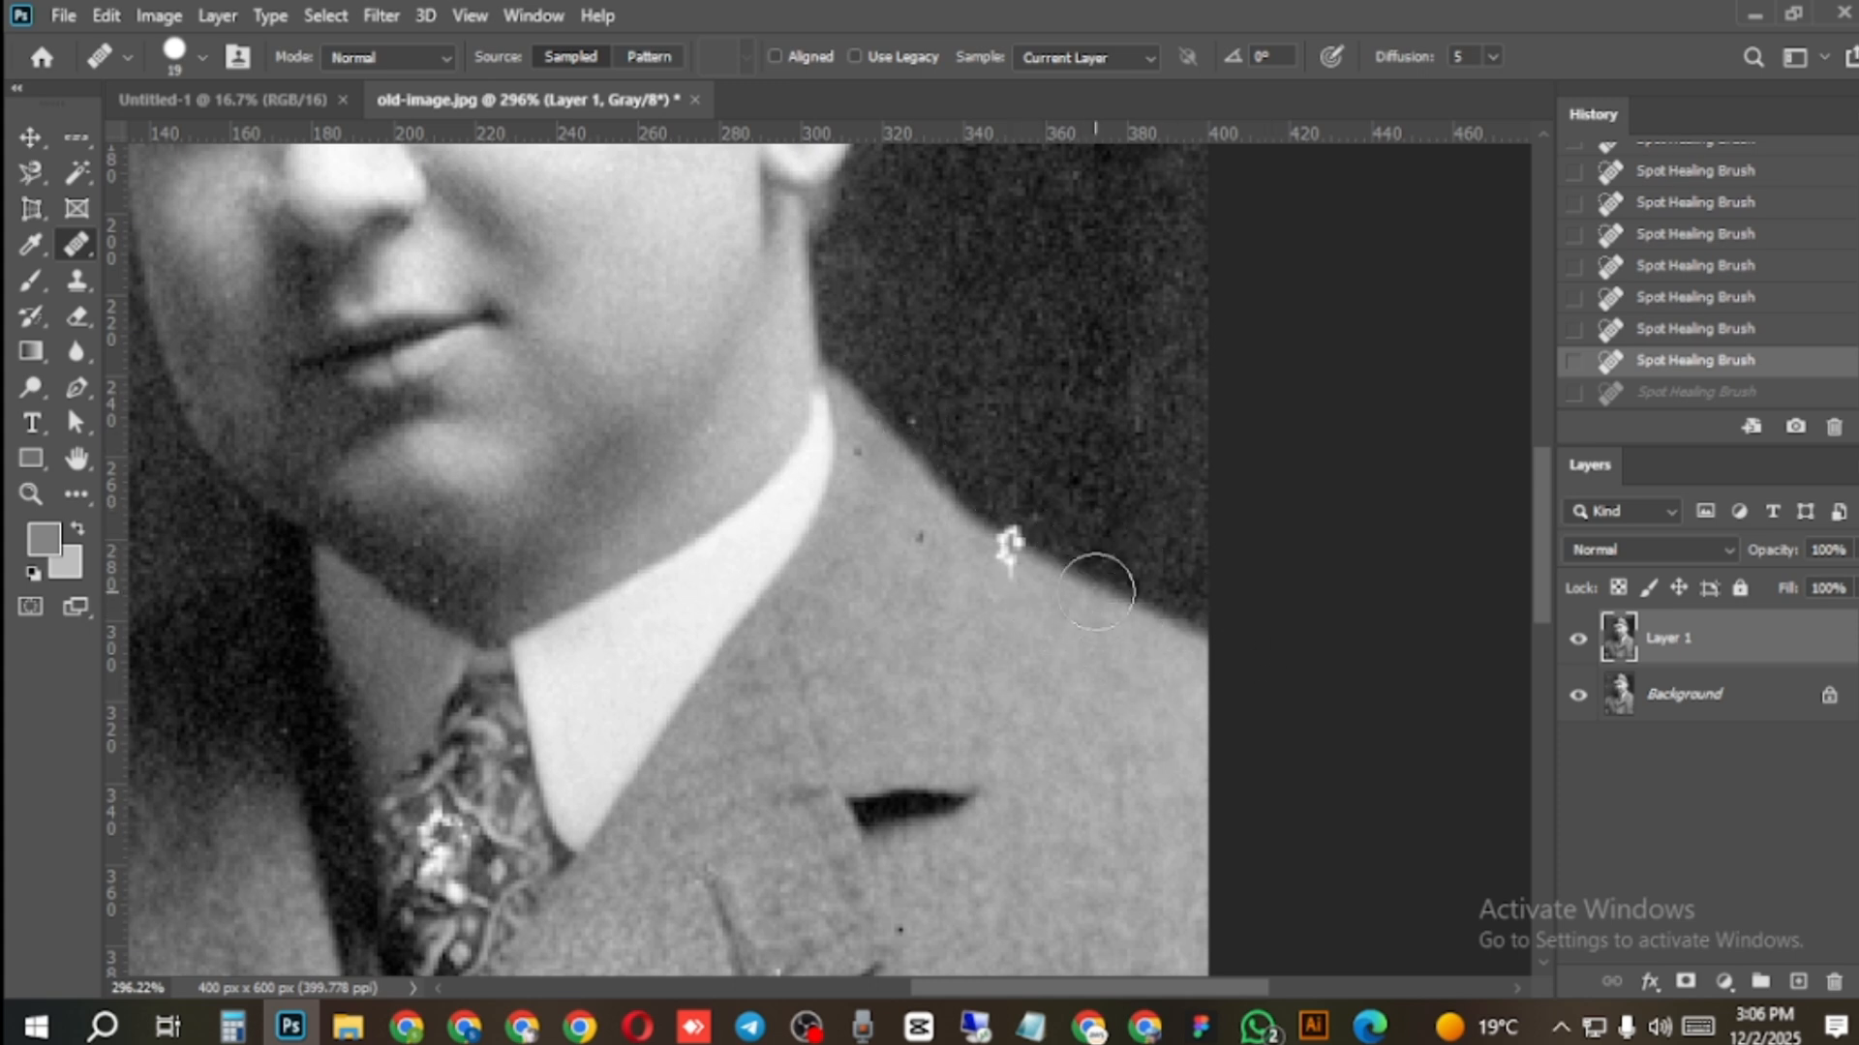
right_click(77, 244)
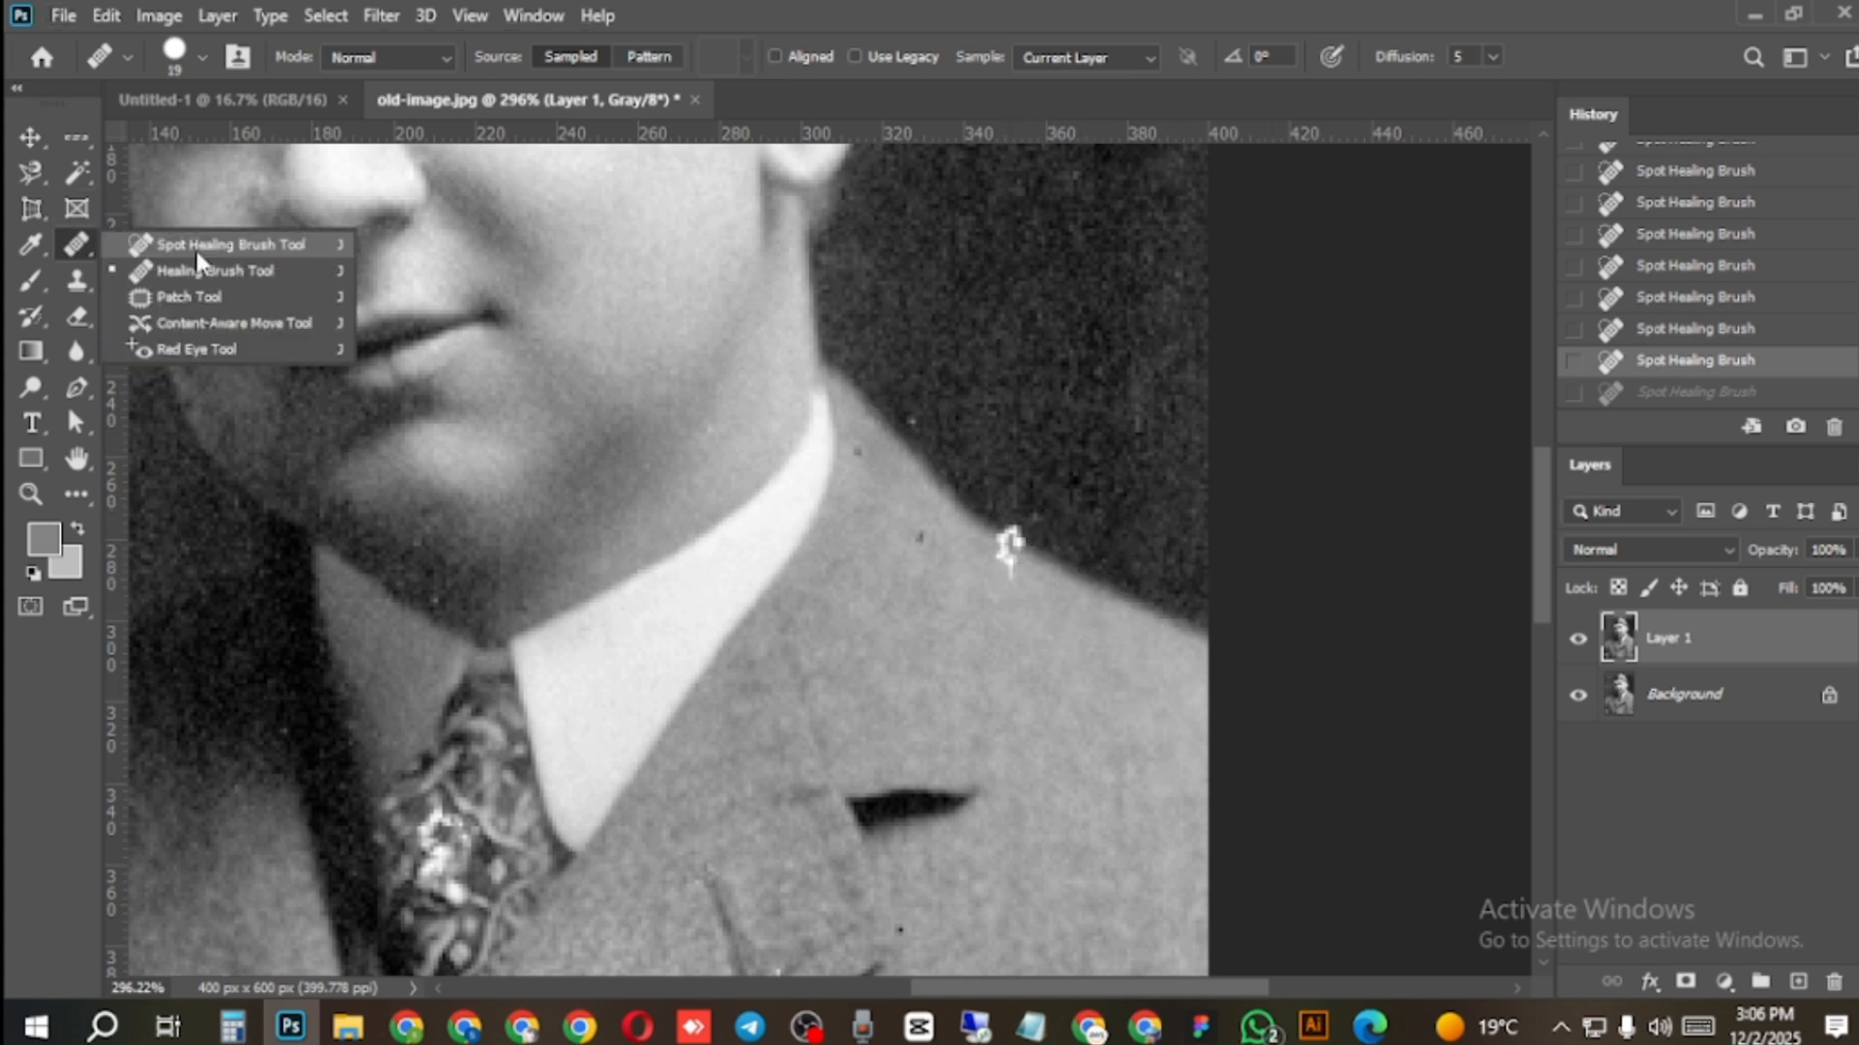
left_click(274, 264)
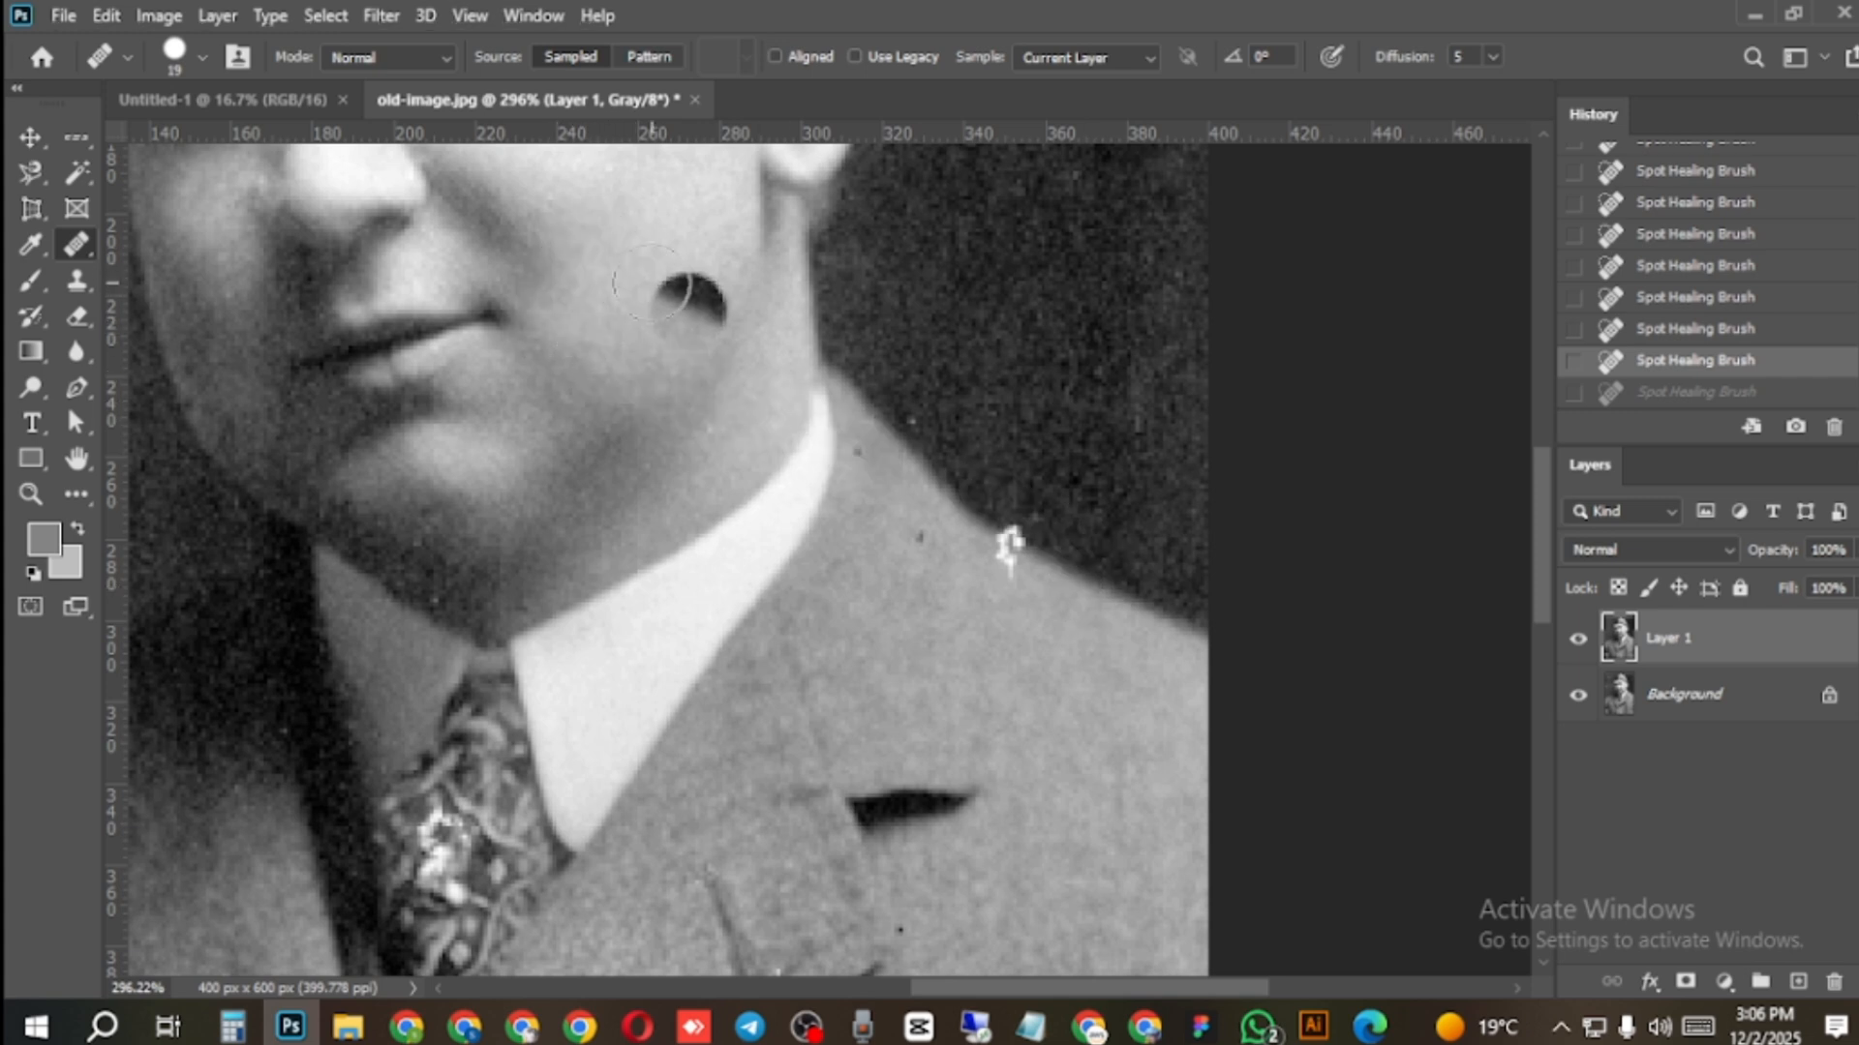
left_click(1016, 545)
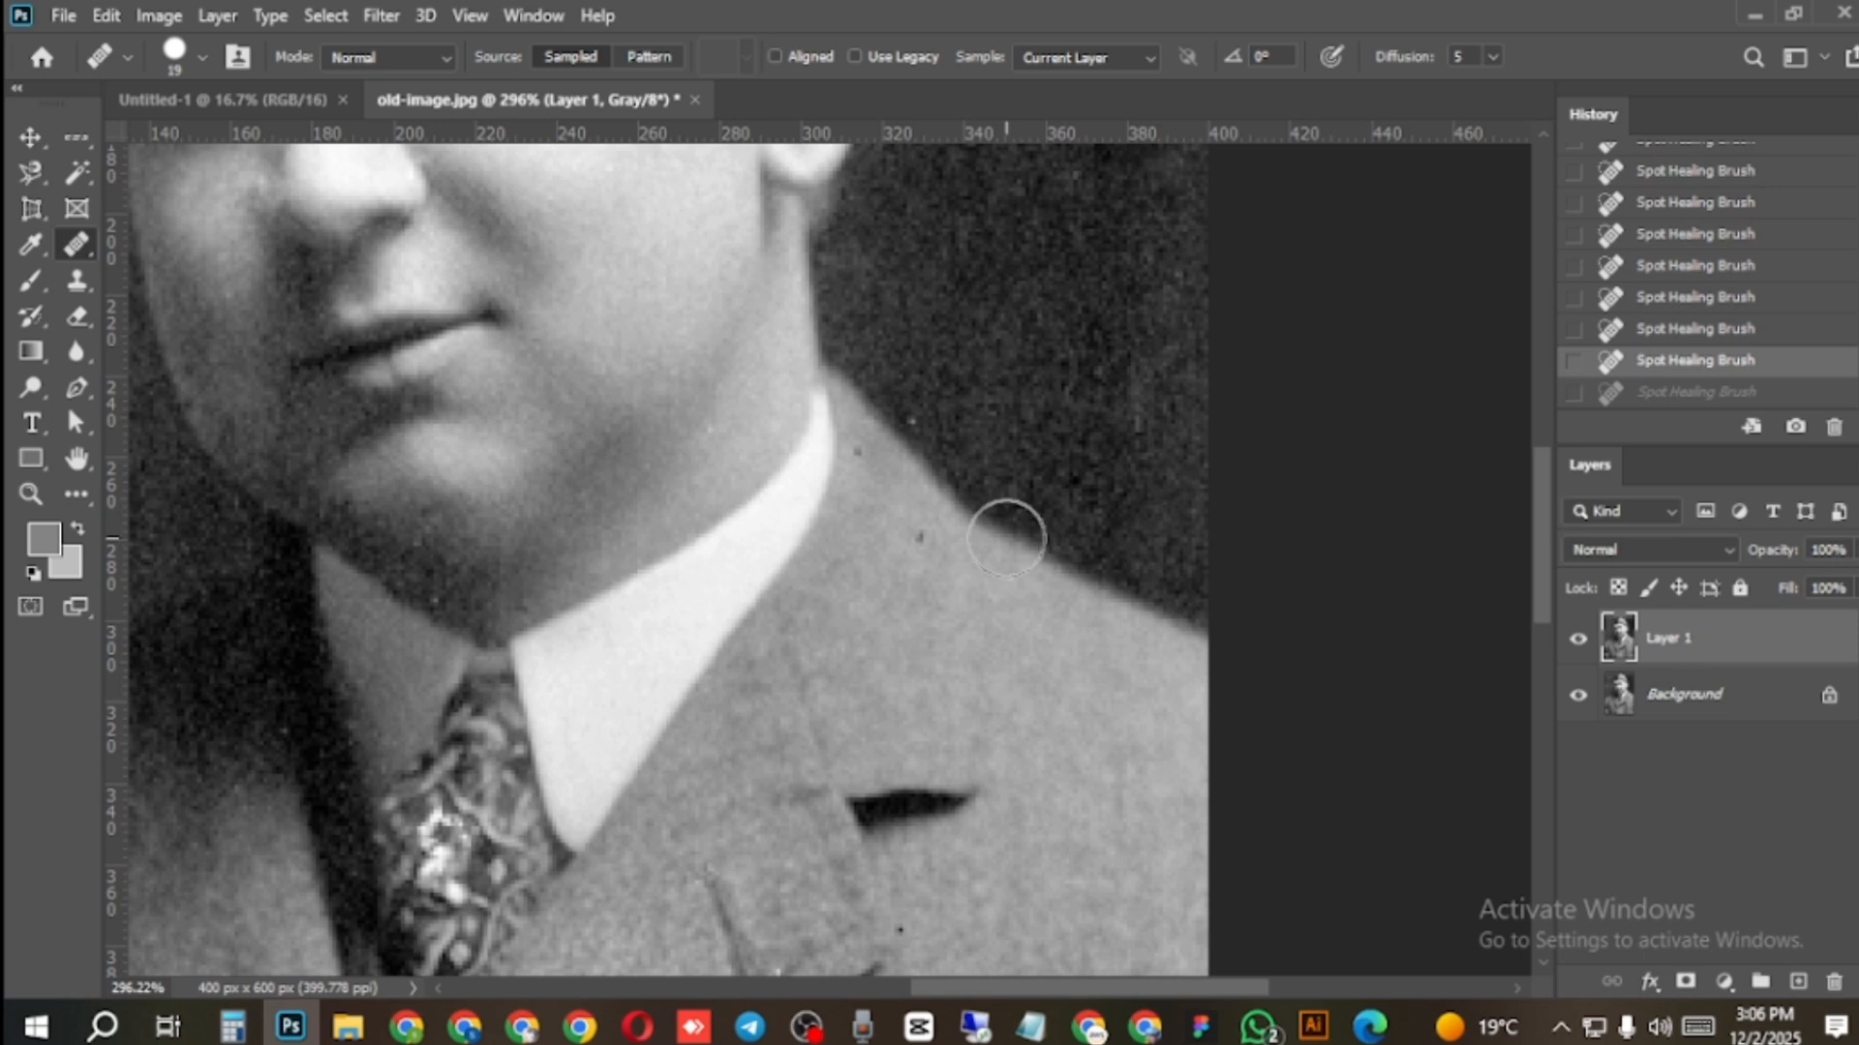
left_click(1008, 539)
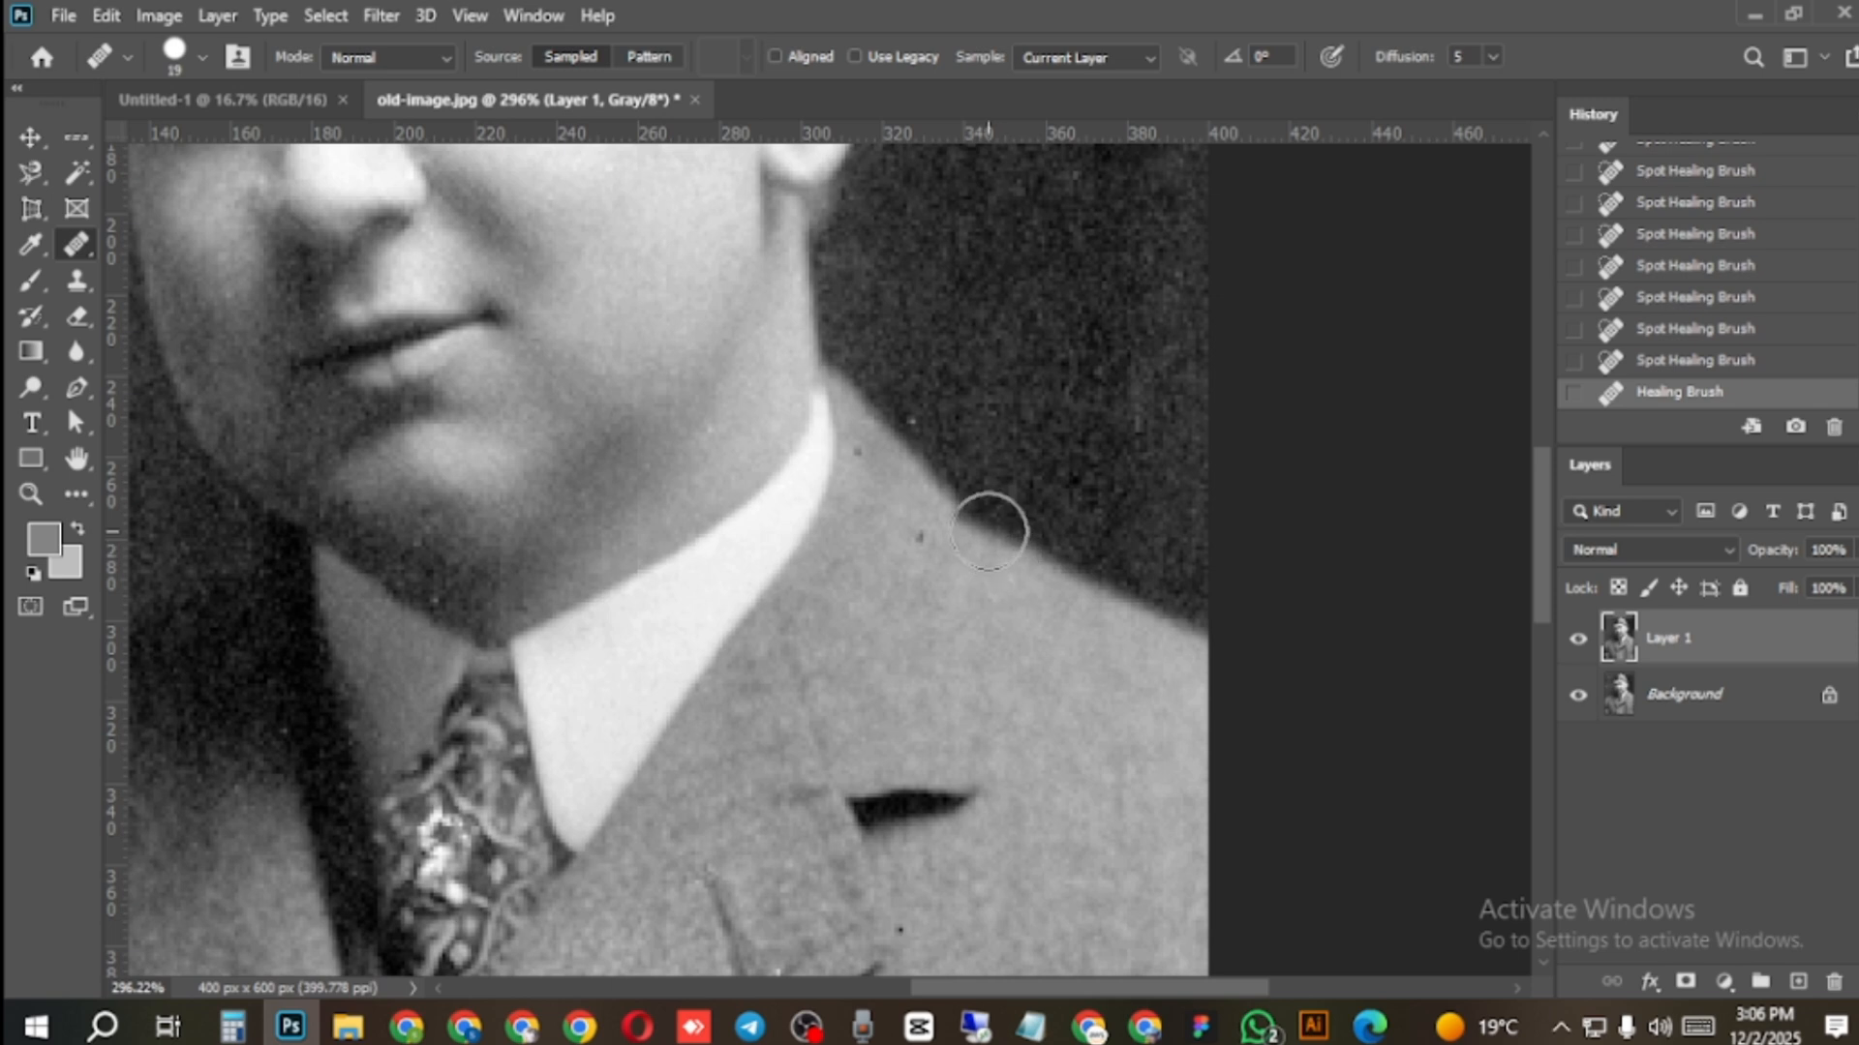
left_click(986, 522)
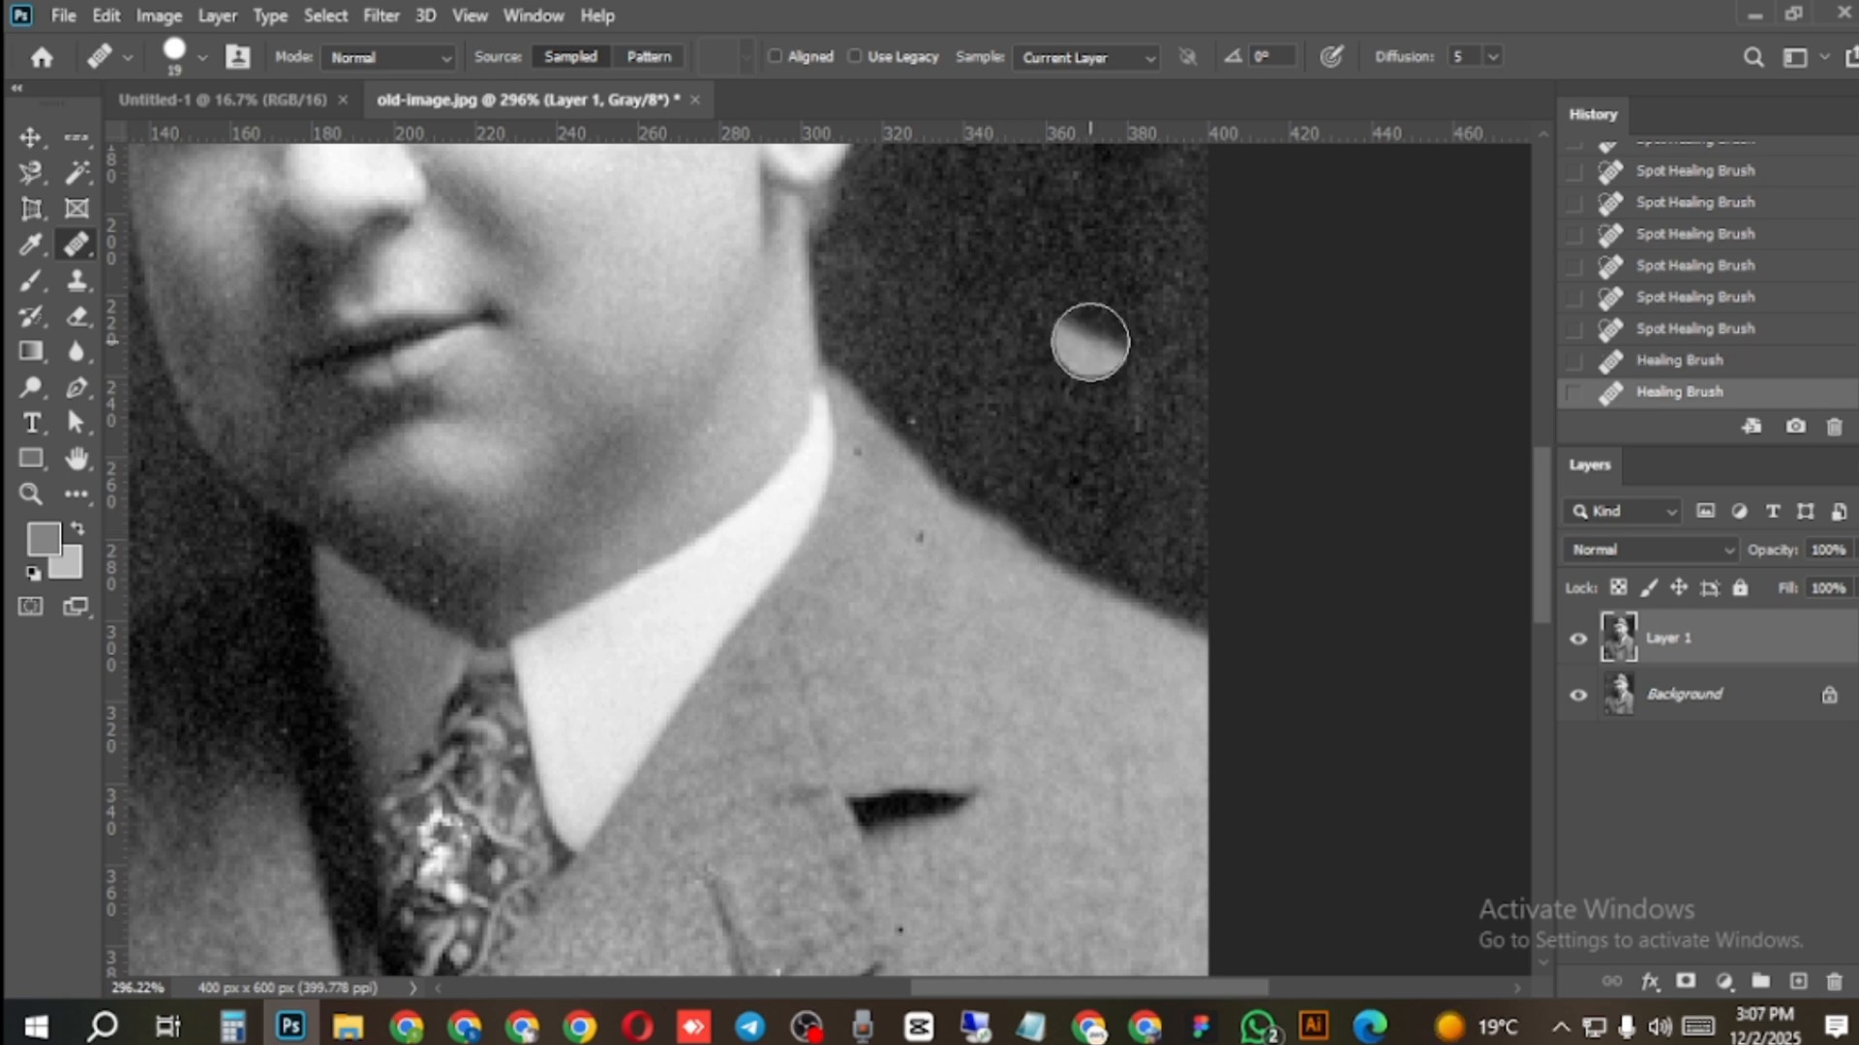
Revert the photo to its originally opened state in the history and duplicate the Background layer.
scroll(1090, 341, "down", 2)
scroll(1087, 340, "down", 2)
right_click(76, 247)
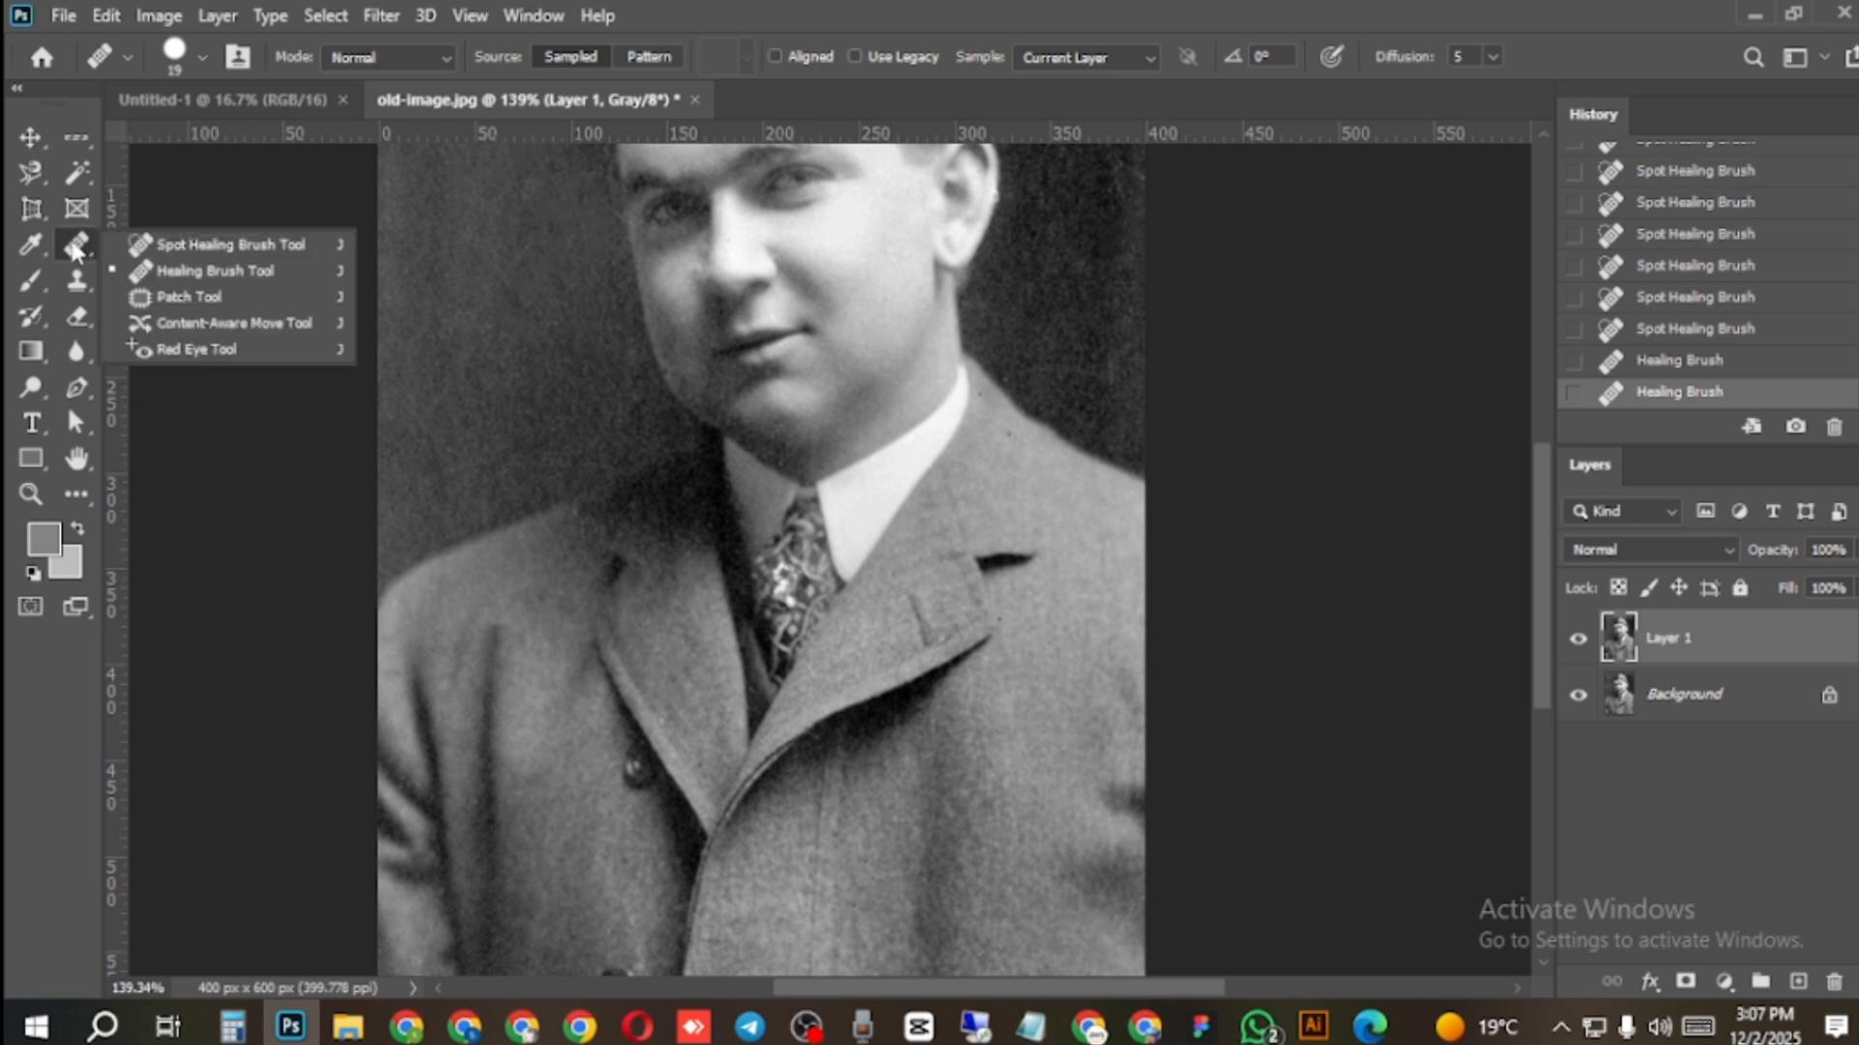
left_click(211, 295)
scroll(874, 426, "up", 3)
scroll(1685, 261, "up", 3)
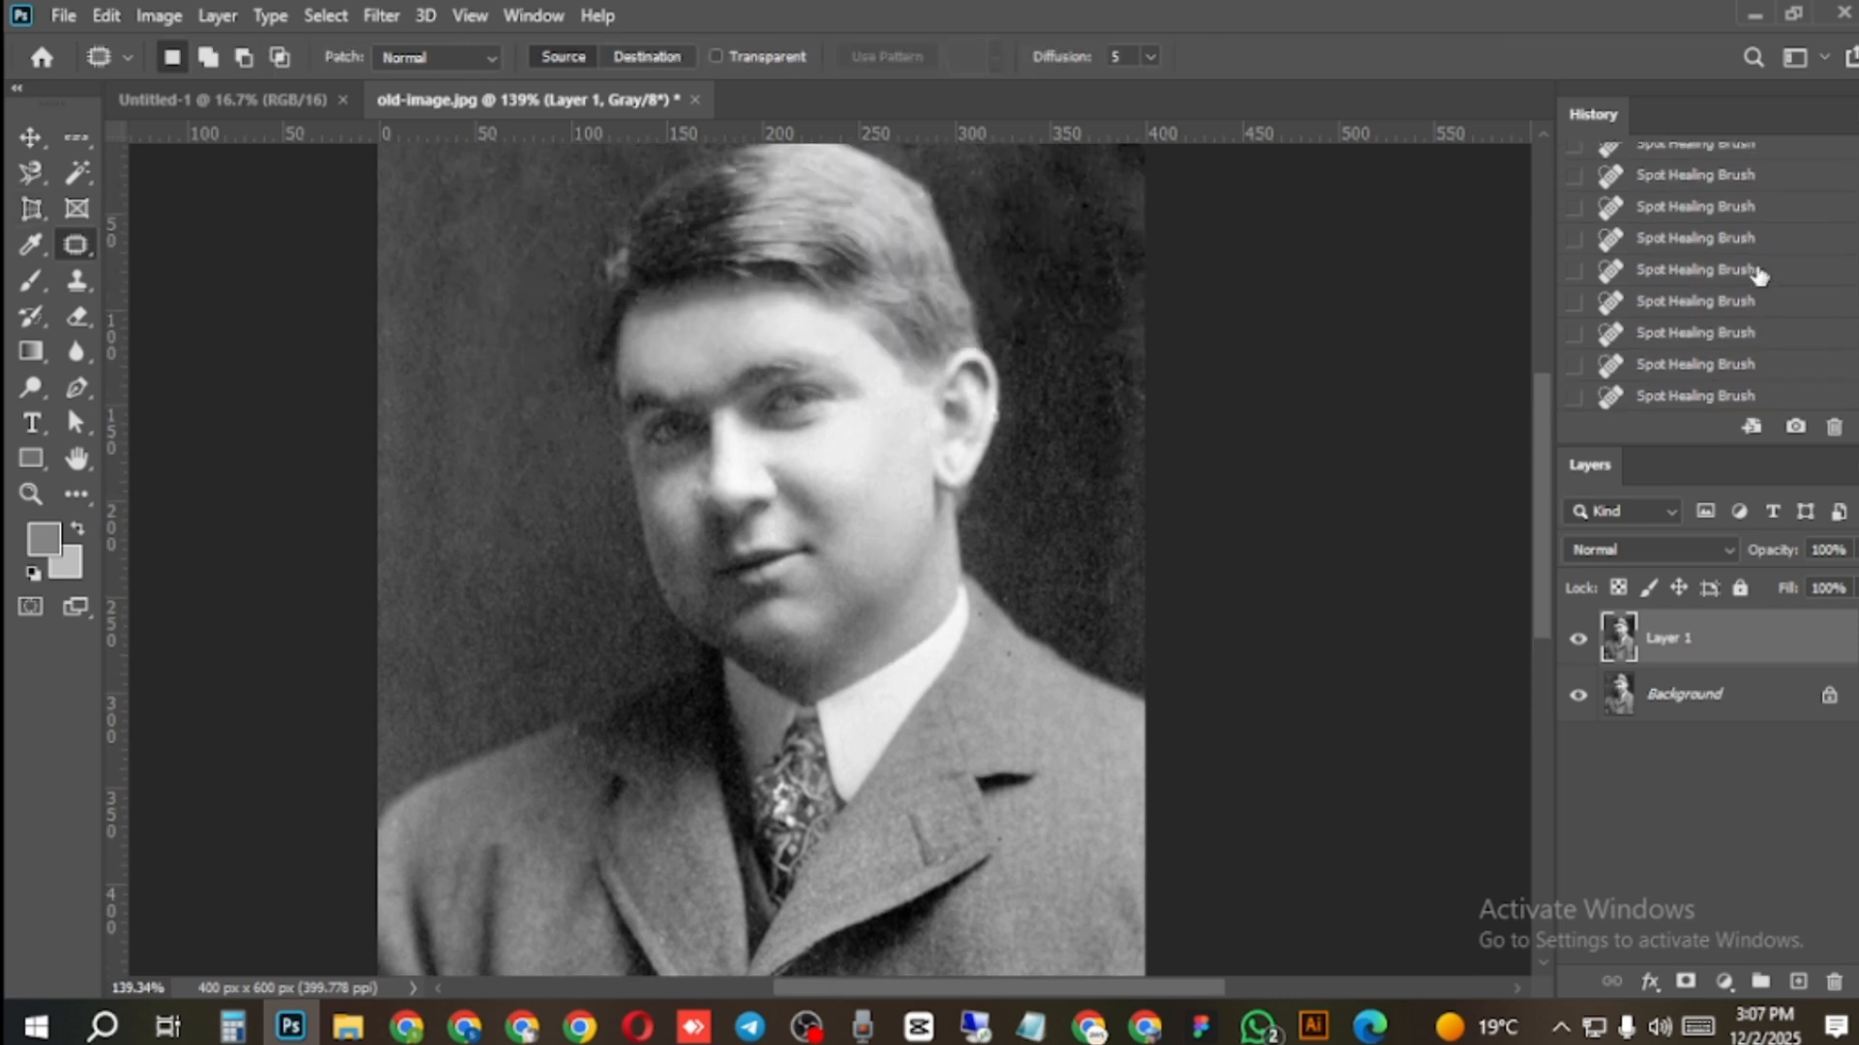
scroll(1694, 271, "down", 3)
left_click(1706, 279)
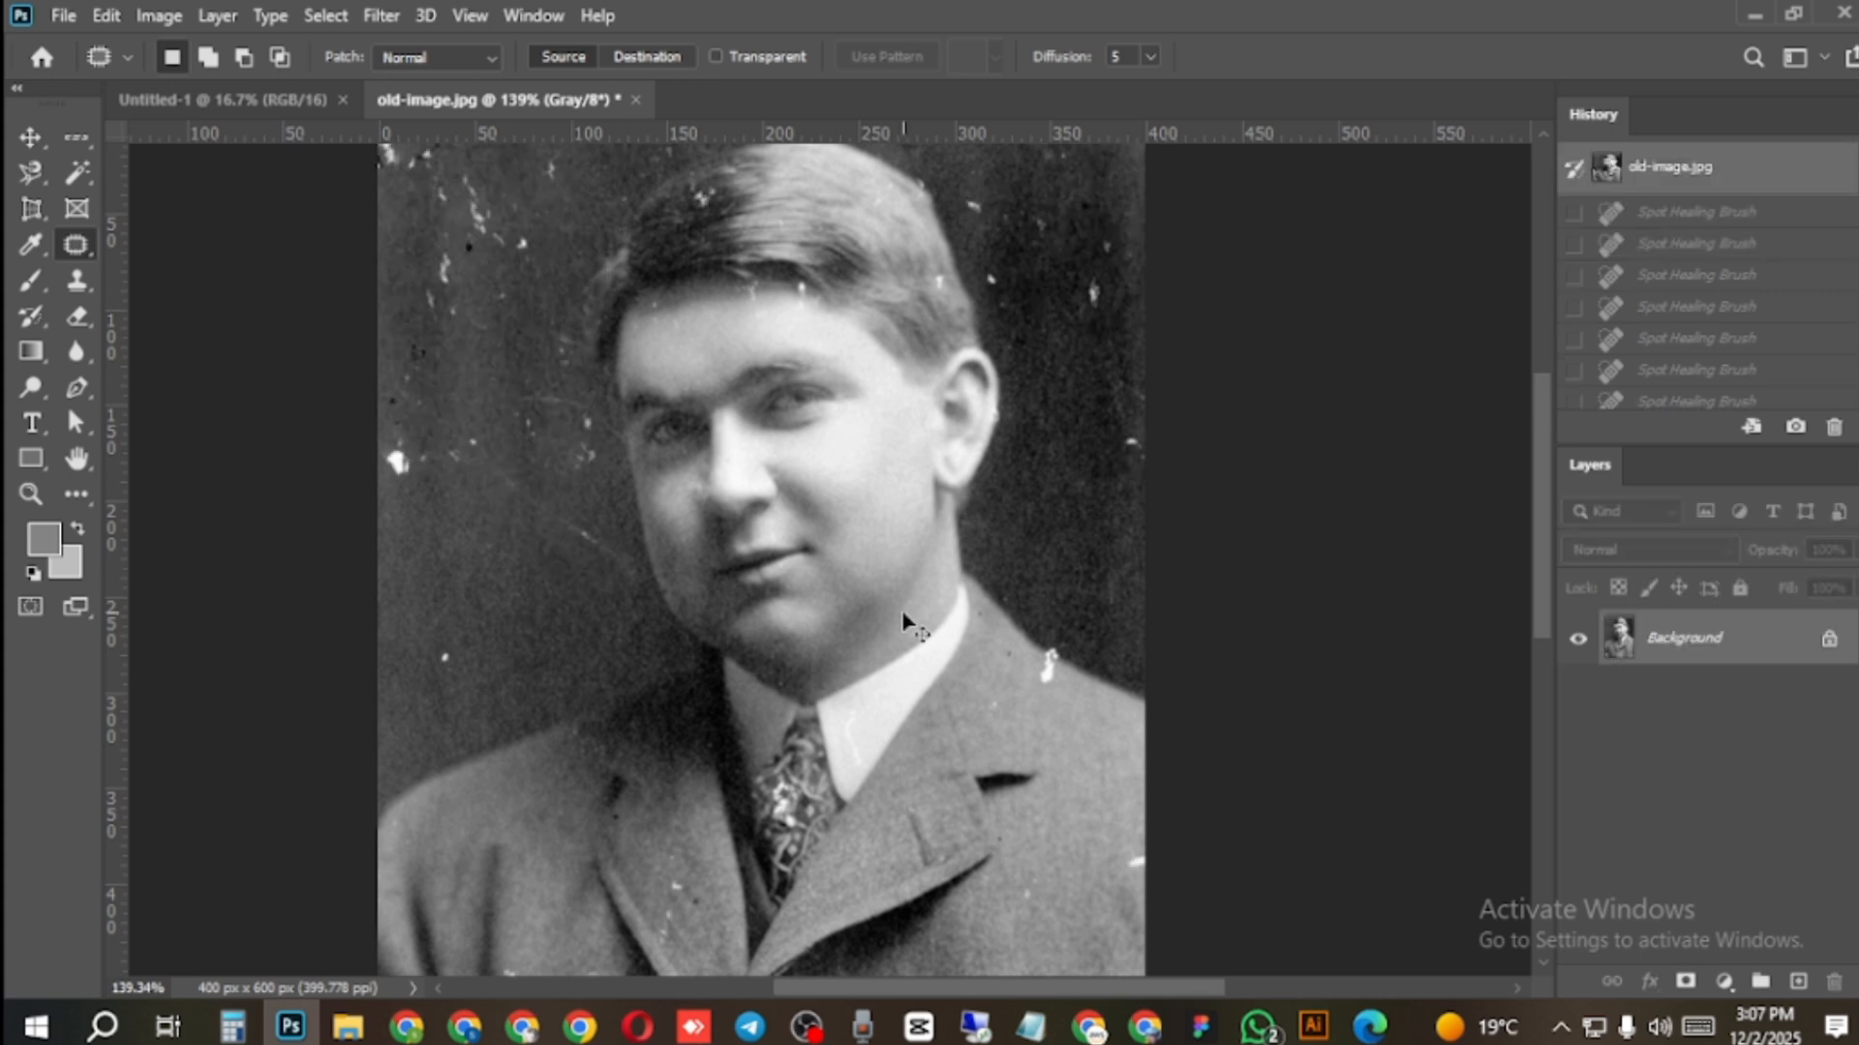
key("ctrl+j")
Use the Patch Tool to replace the large white spot at the photo's left edge and the small speck beside it with clean background below.
right_click(74, 242)
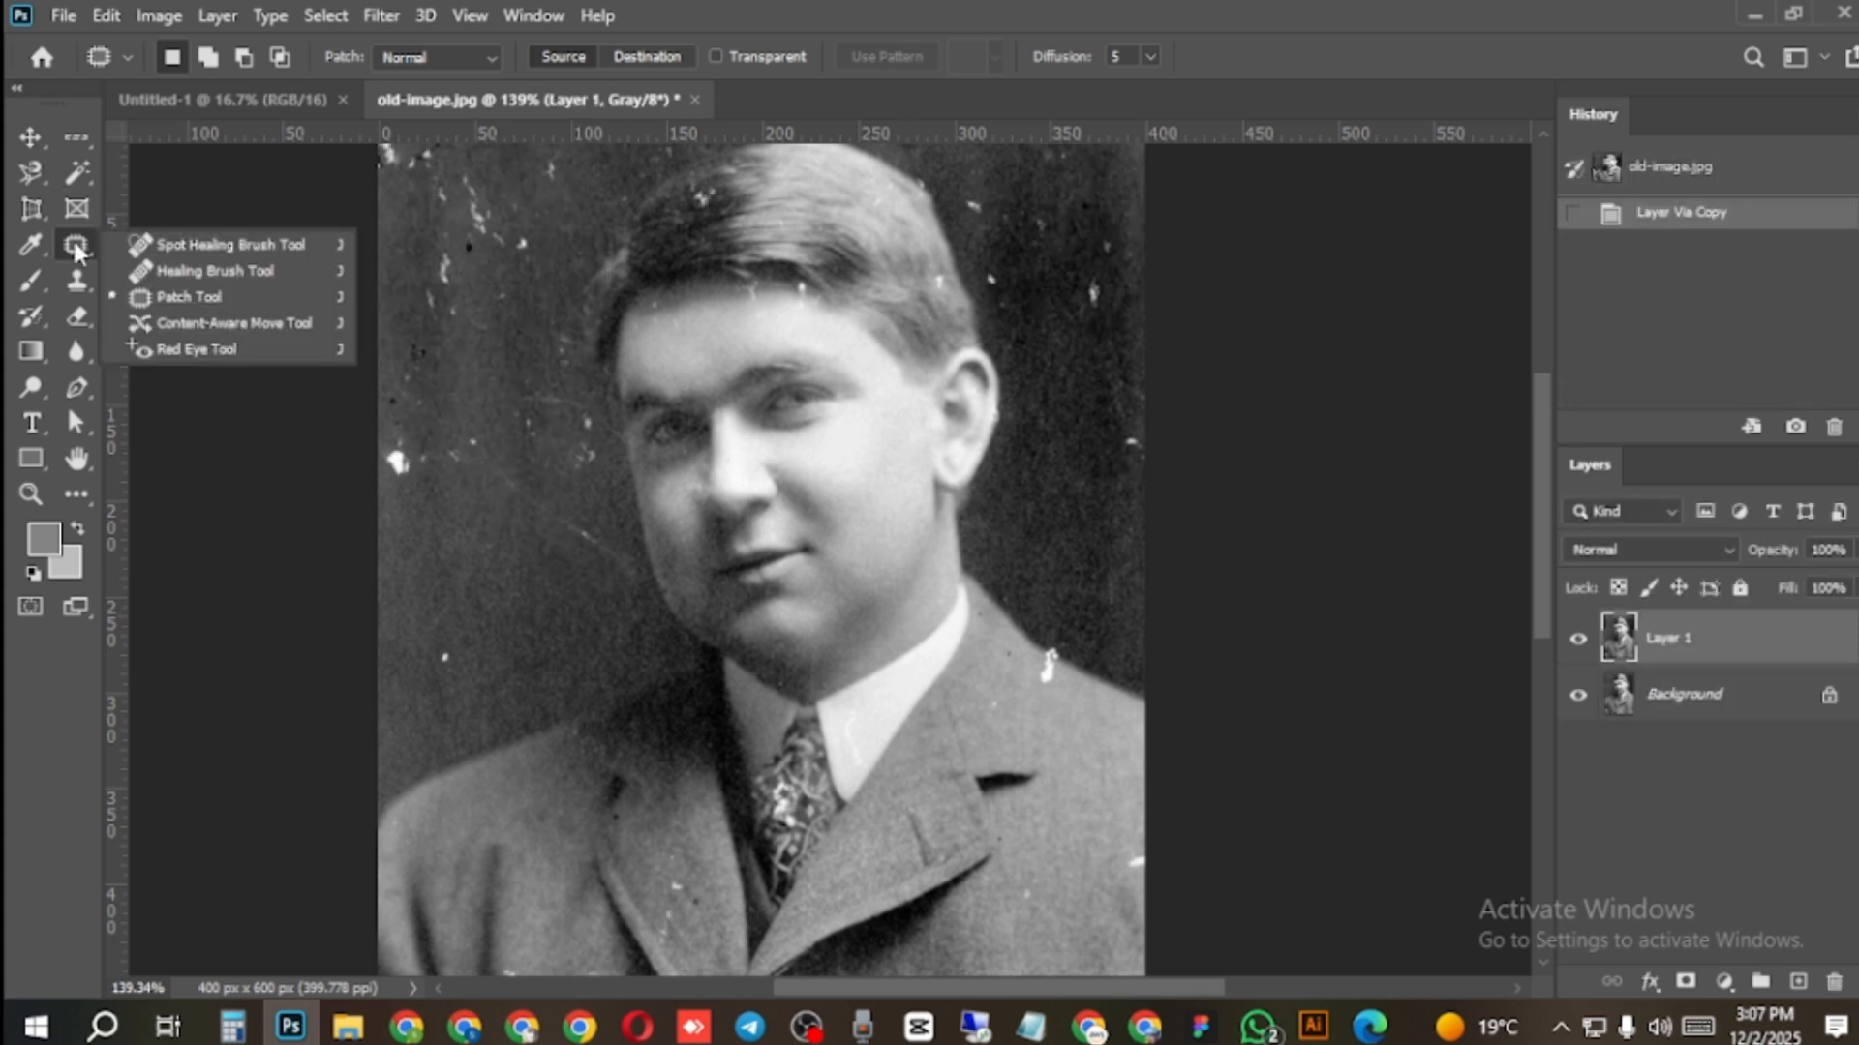
left_click(192, 299)
scroll(356, 426, "up", 7)
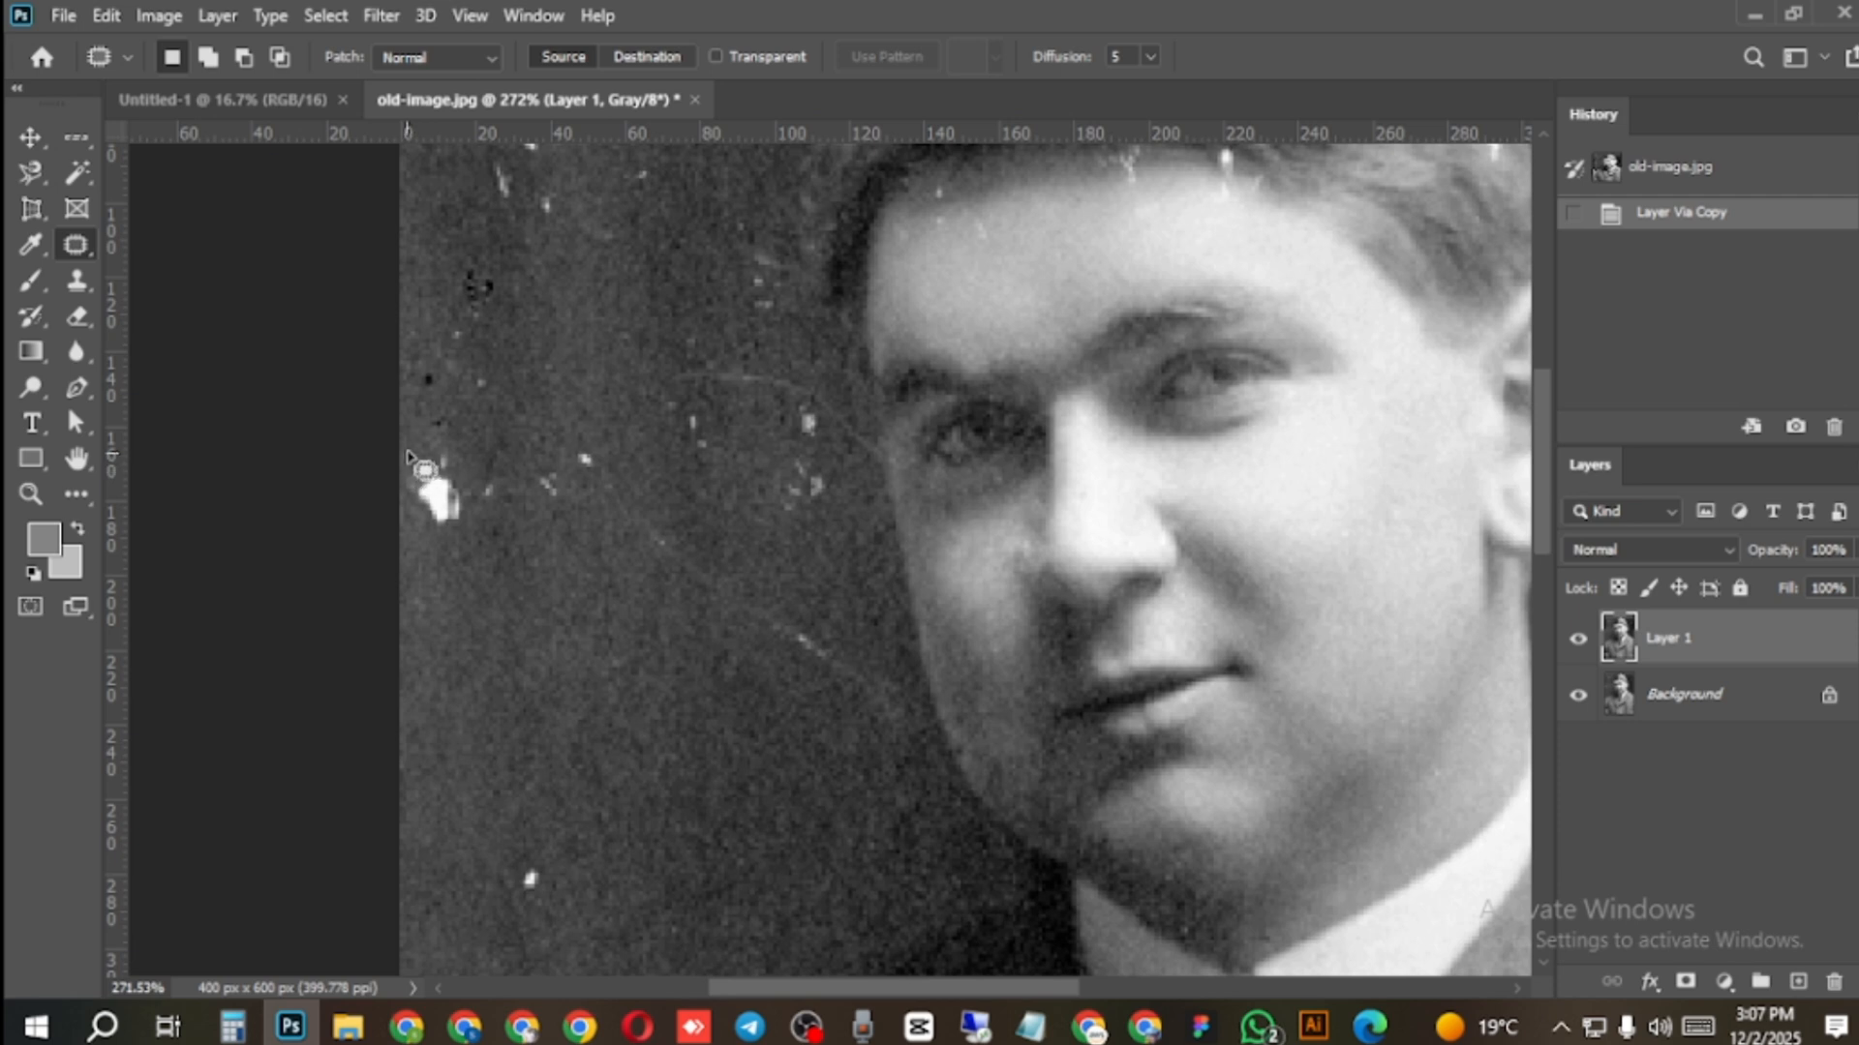
mouse_move(406, 453)
left_mouse_down()
mouse_move(447, 447)
mouse_move(467, 479)
mouse_move(453, 542)
mouse_move(432, 548)
mouse_move(407, 513)
mouse_move(410, 448)
left_mouse_up()
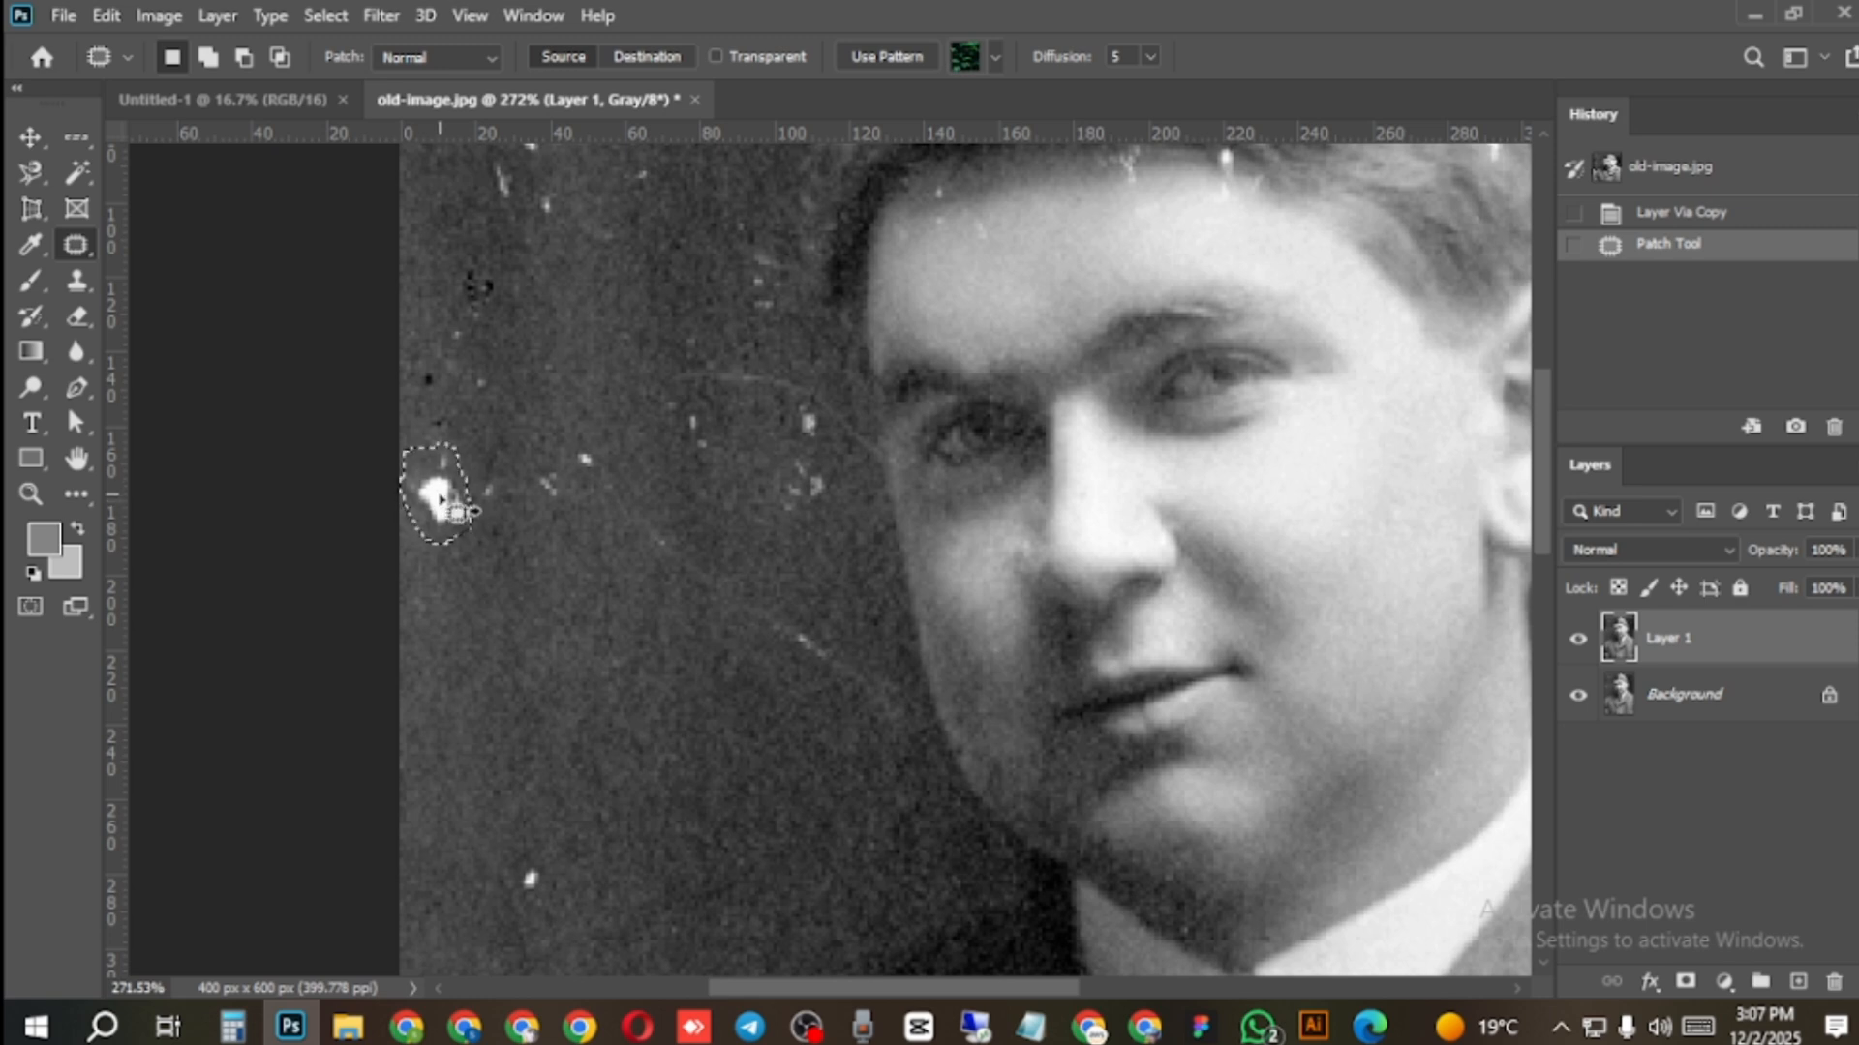
left_click_drag(441, 501, 469, 619)
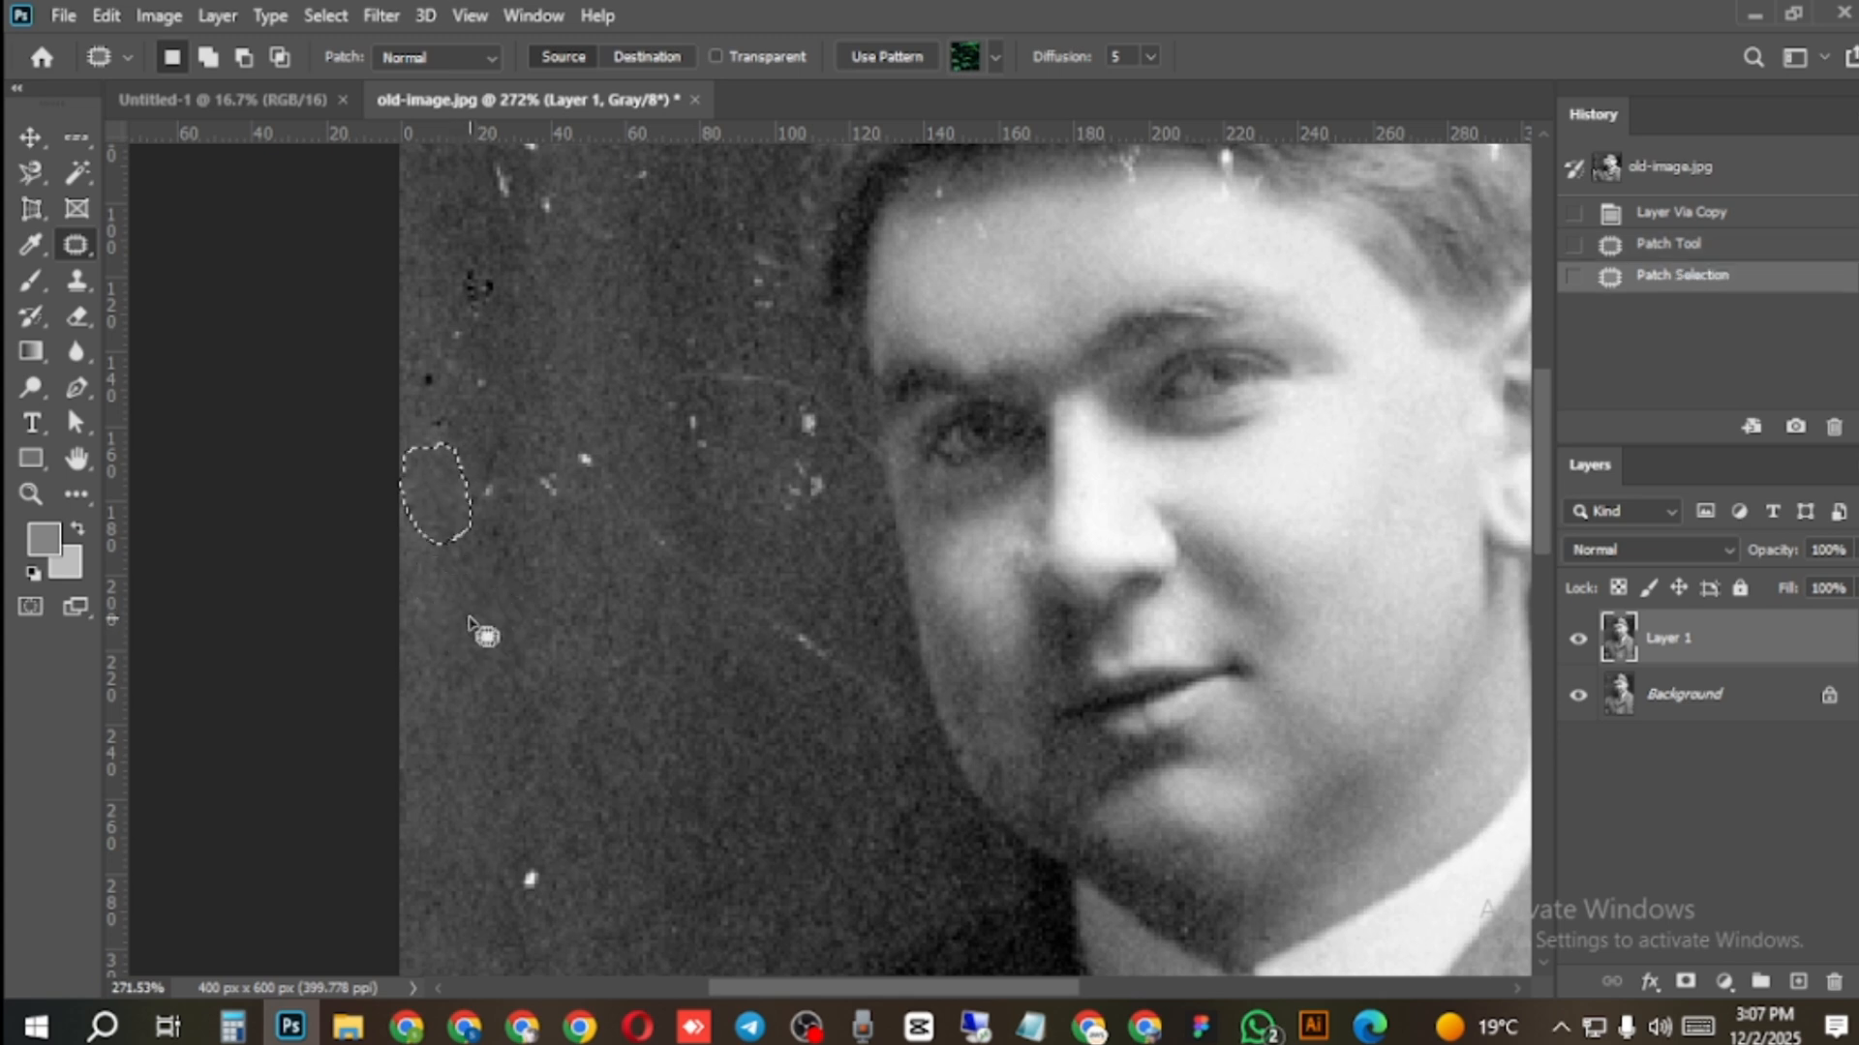
key("ctrl+d")
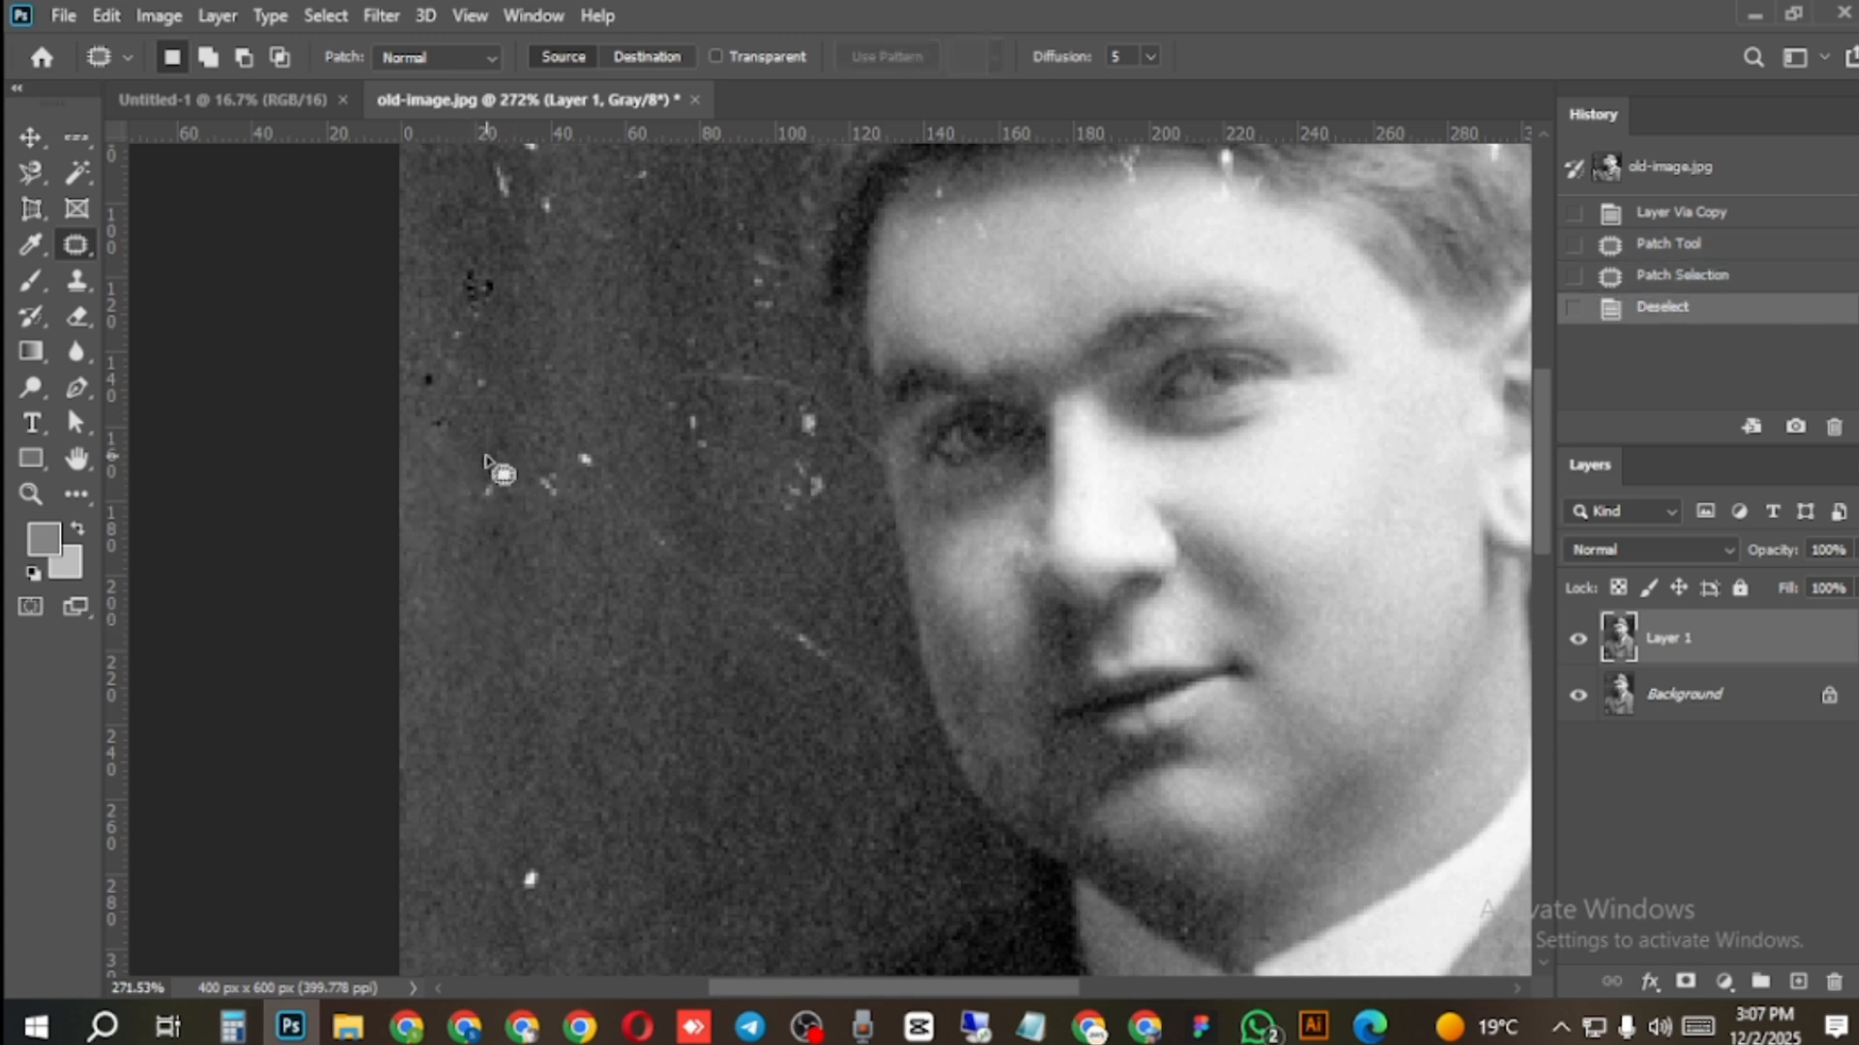
mouse_move(487, 462)
left_mouse_down()
mouse_move(507, 520)
mouse_move(464, 507)
mouse_move(460, 475)
mouse_move(489, 456)
mouse_move(506, 604)
left_mouse_up()
key("ctrl+d")
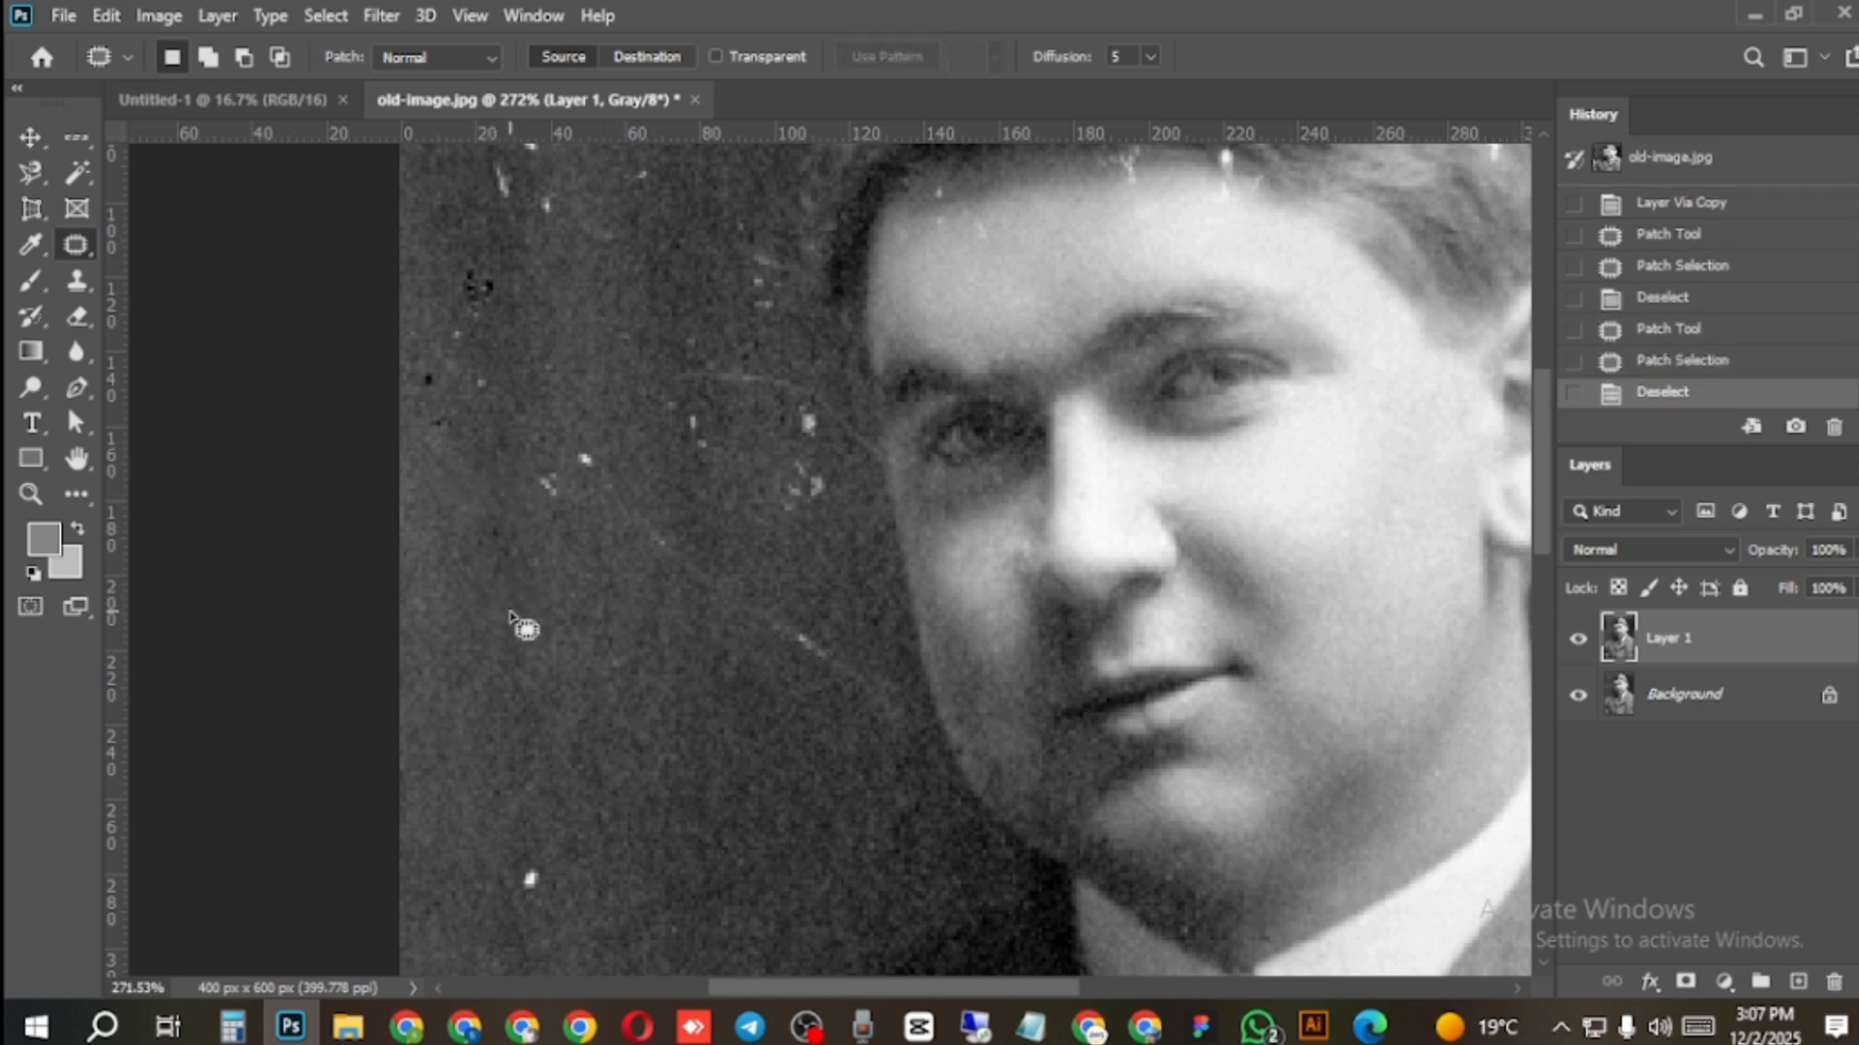
Use the Patch Tool to replace the background's small white specks, the spot above the shoulder and the left edge's dark specks with clean areas.
mouse_move(550, 509)
left_mouse_down()
mouse_move(534, 486)
mouse_move(562, 432)
mouse_move(592, 479)
mouse_move(567, 511)
left_mouse_up()
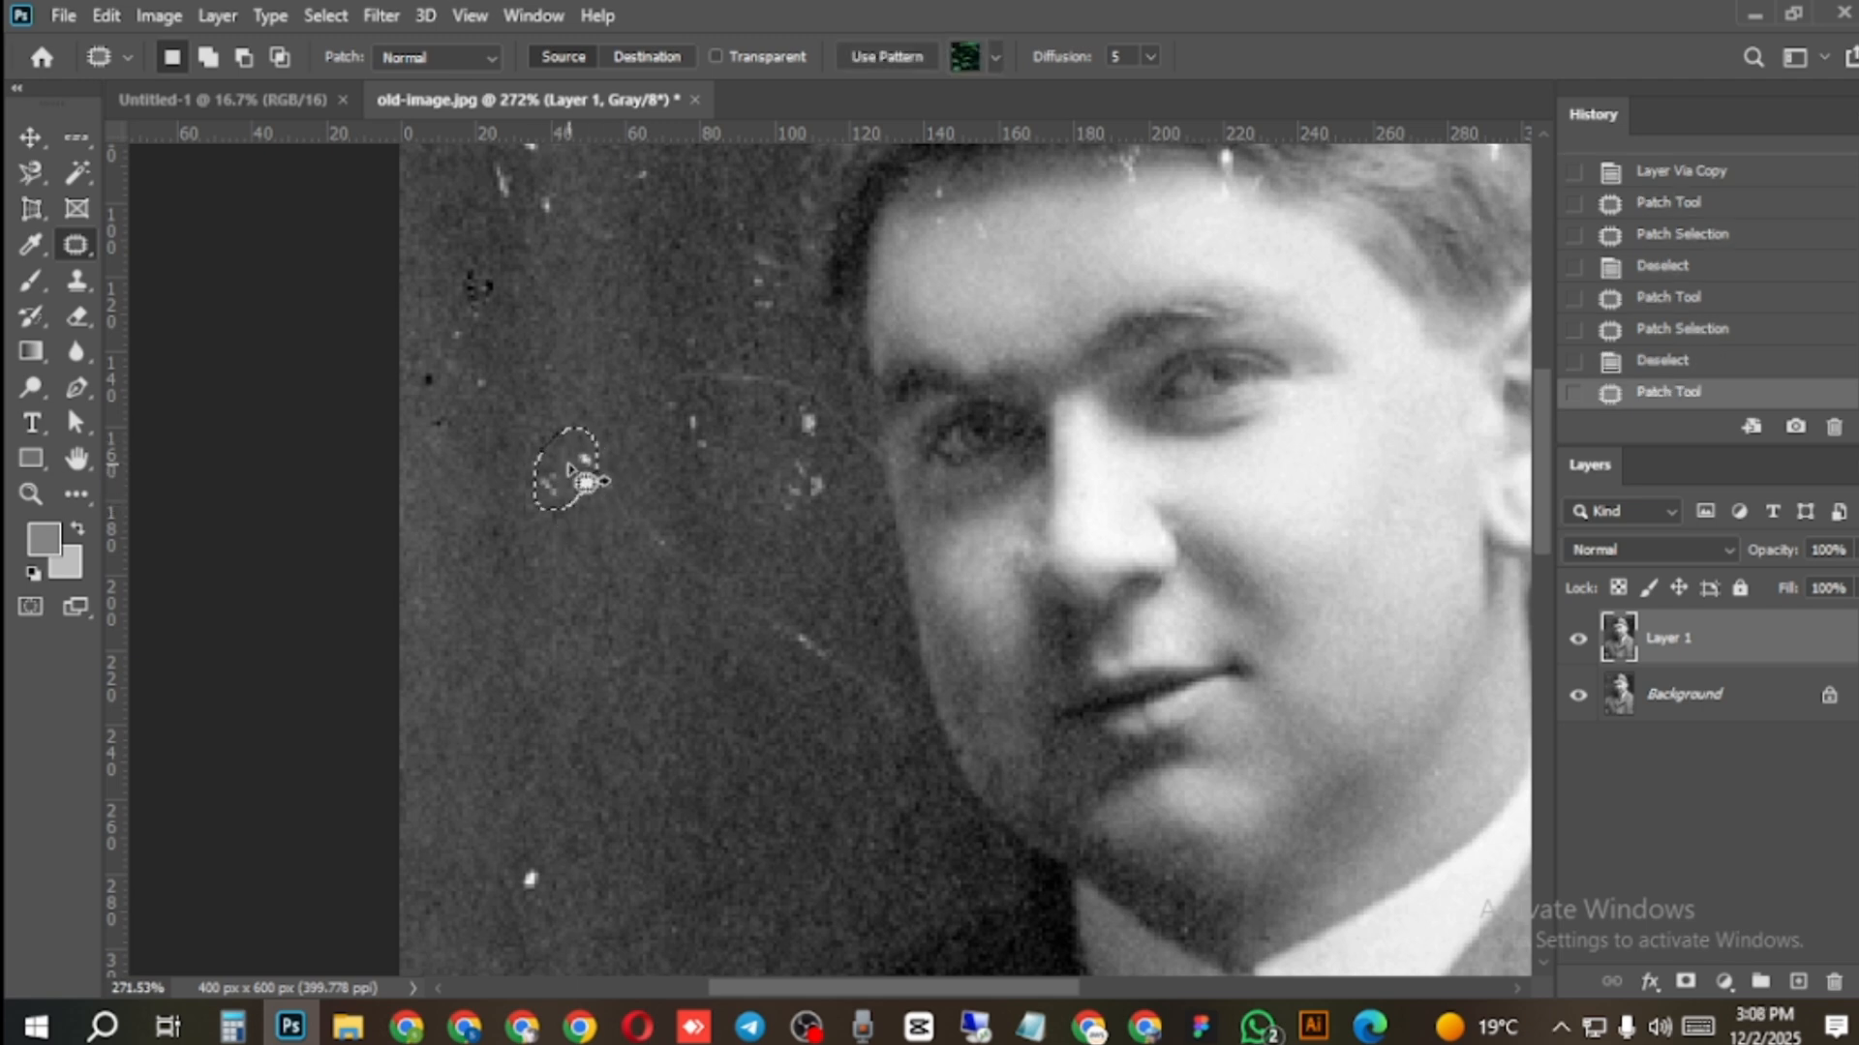
left_click_drag(570, 470, 477, 510)
key("ctrl+d")
scroll(600, 659, "down", 3)
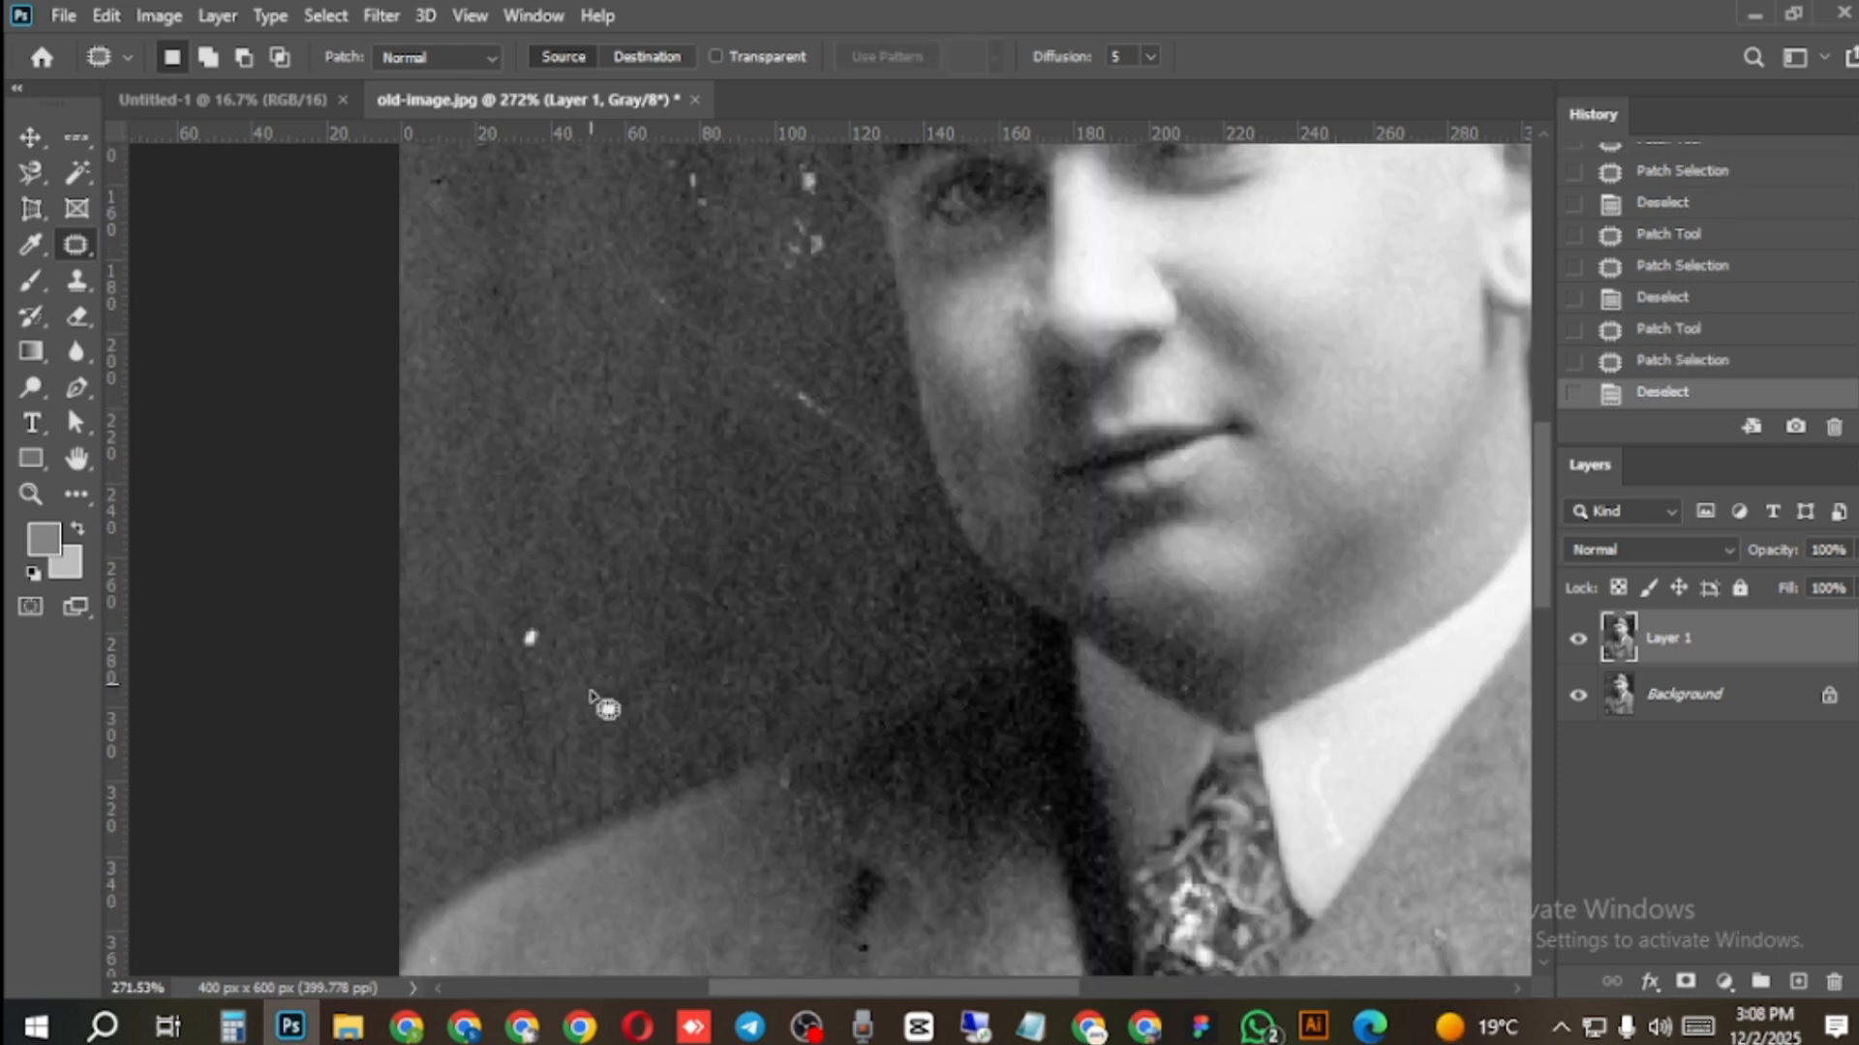
left_click_drag(546, 616, 550, 643)
left_click_drag(517, 637, 589, 647)
key("ctrl+d")
scroll(524, 535, "down", 5)
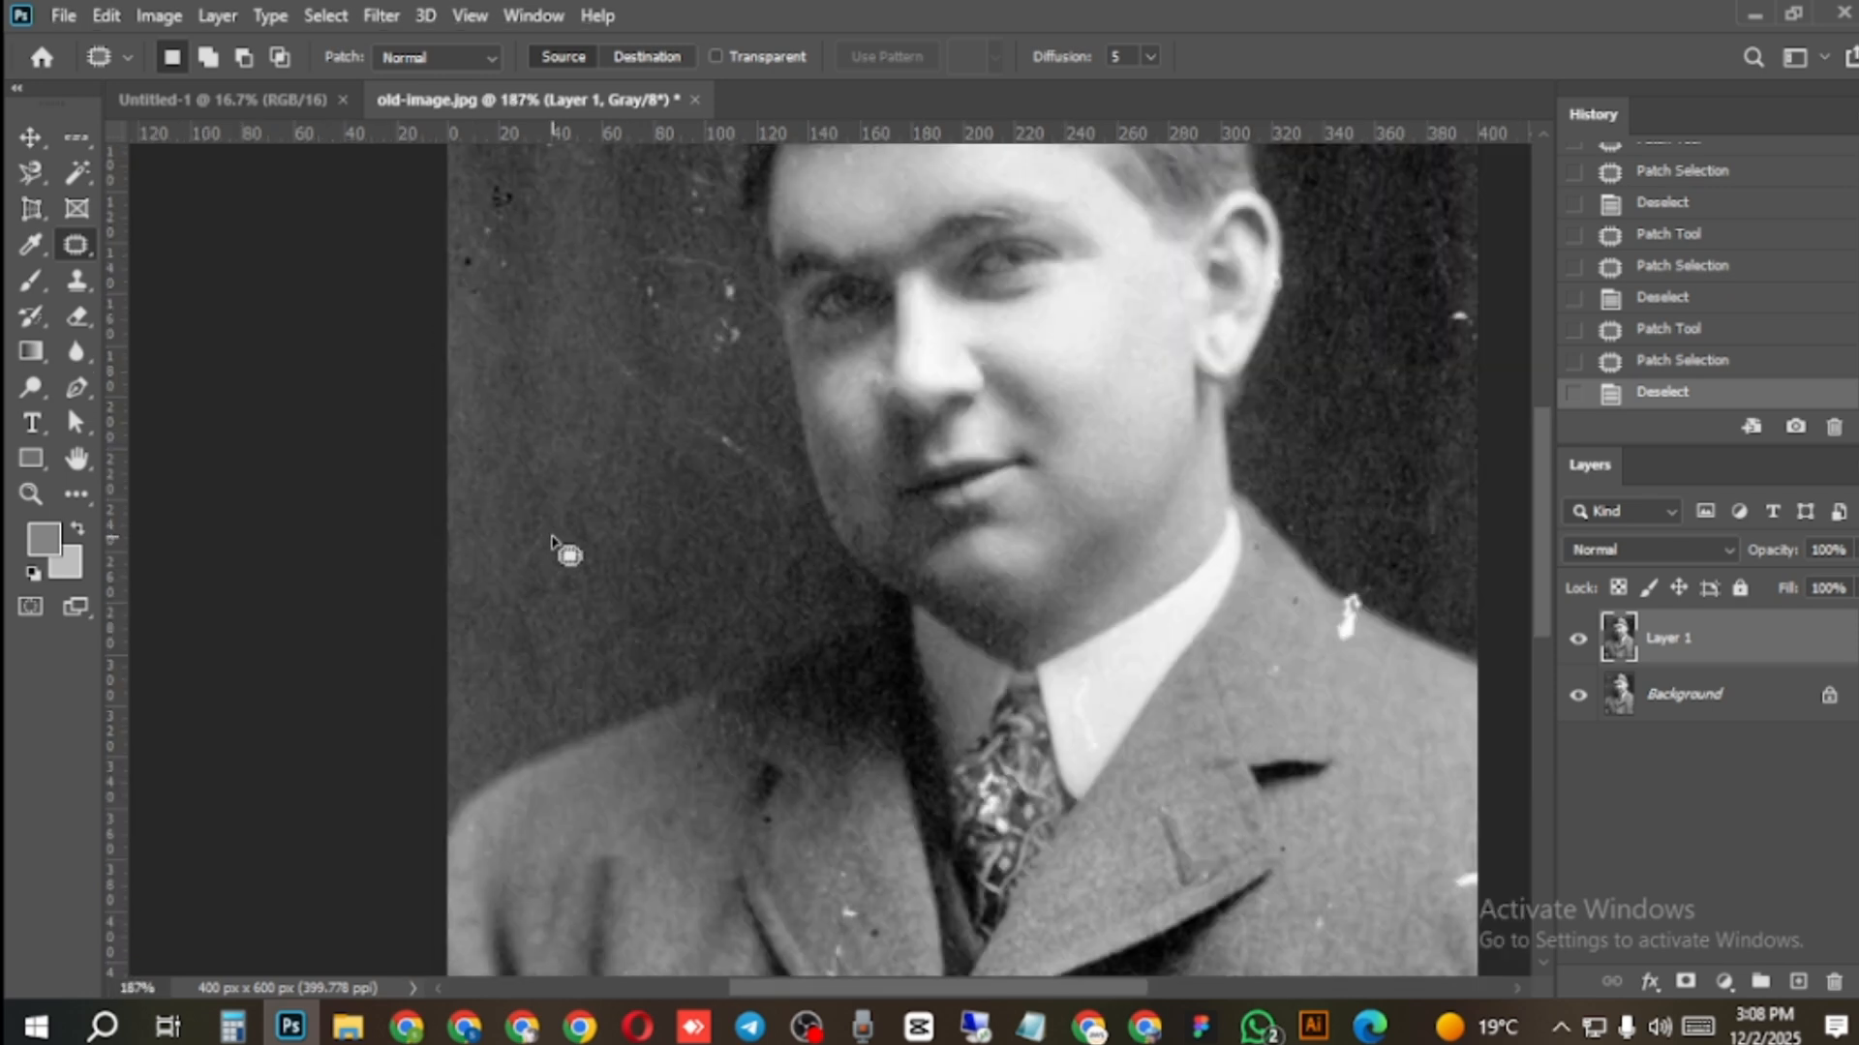
mouse_move(503, 250)
left_mouse_down()
mouse_move(512, 370)
mouse_move(466, 329)
mouse_move(477, 249)
left_mouse_up()
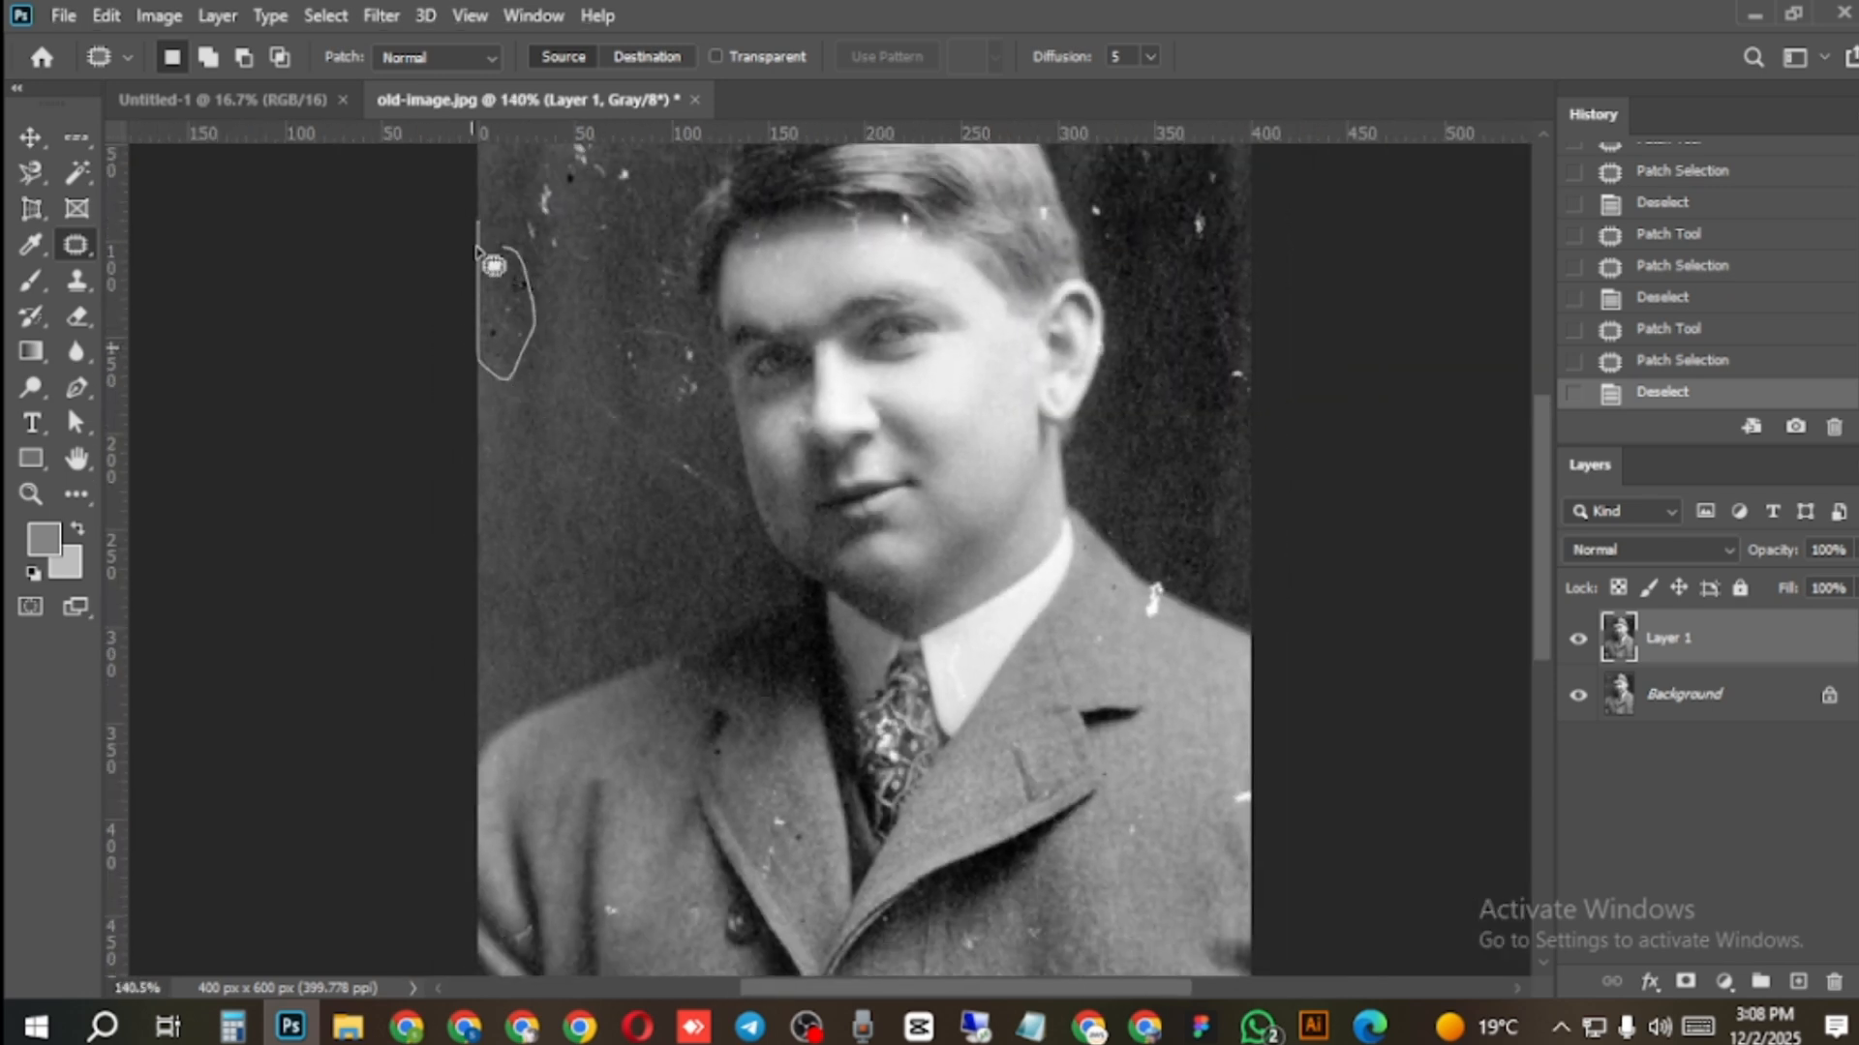
right_click(76, 248)
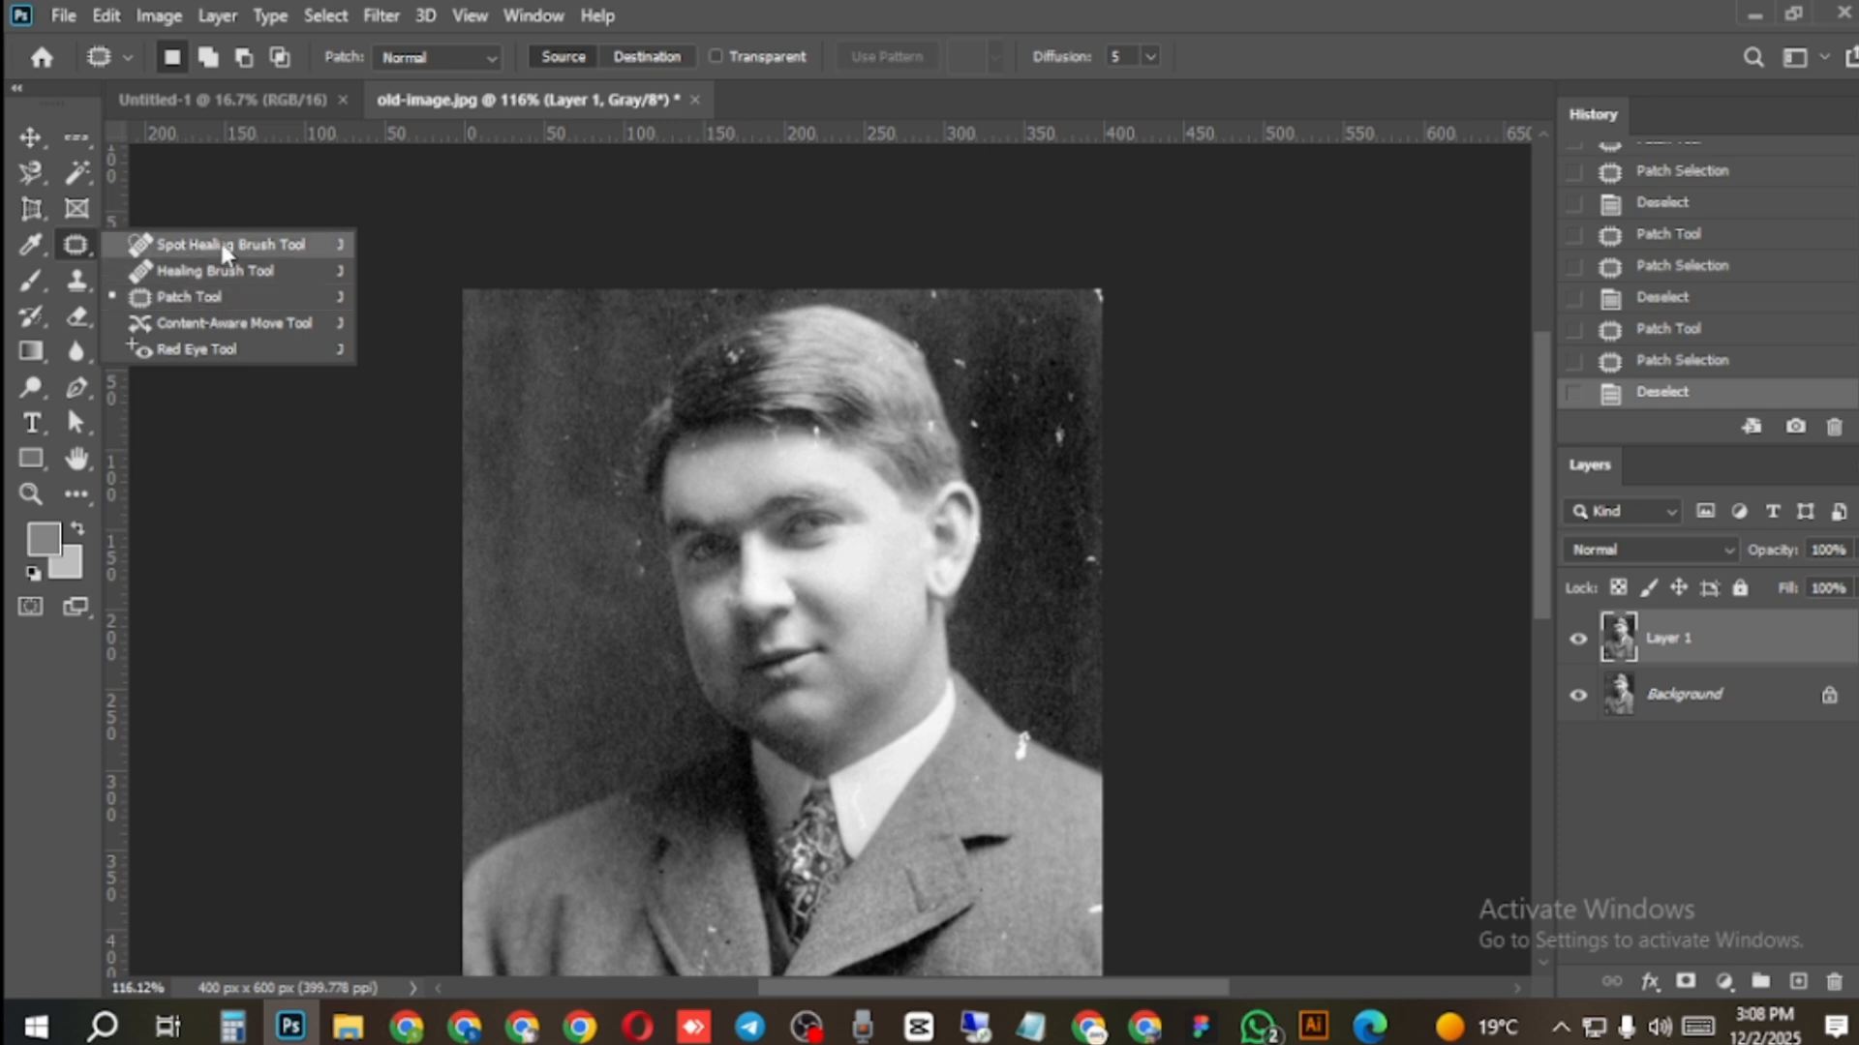
left_click(189, 297)
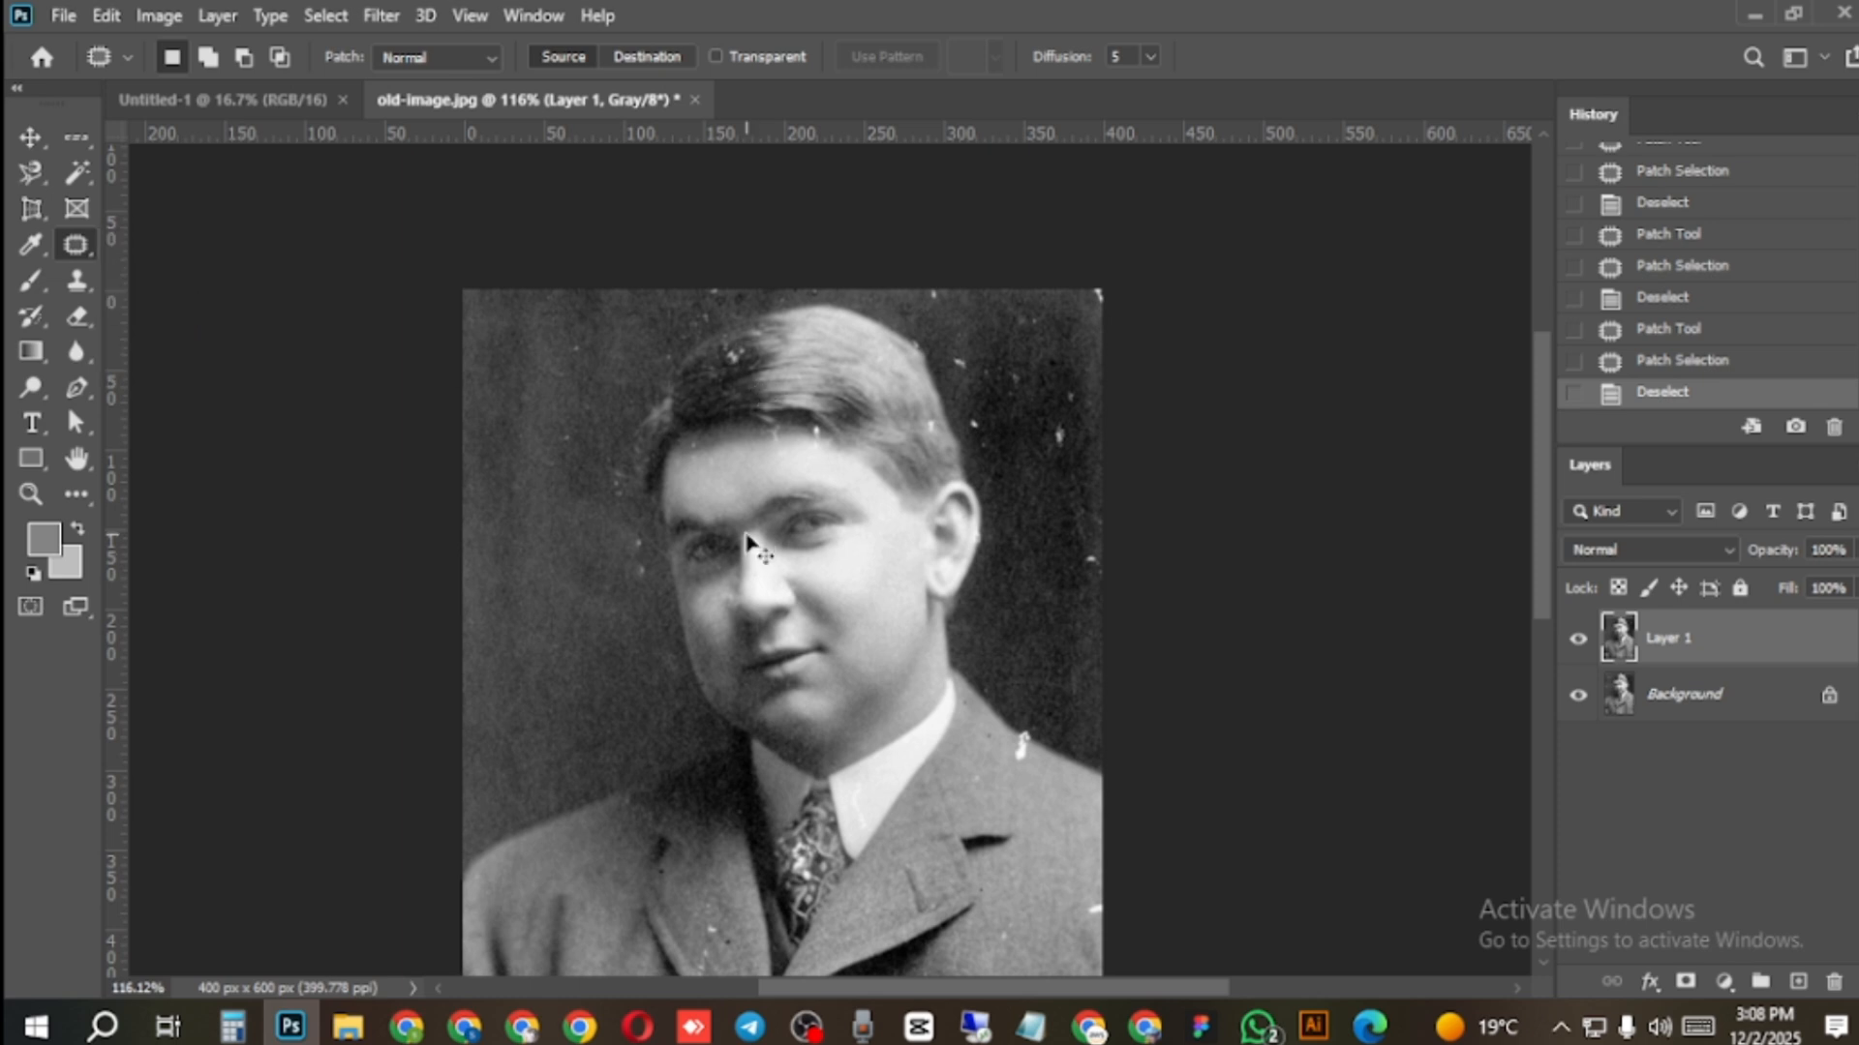
scroll(750, 538, "down", 2)
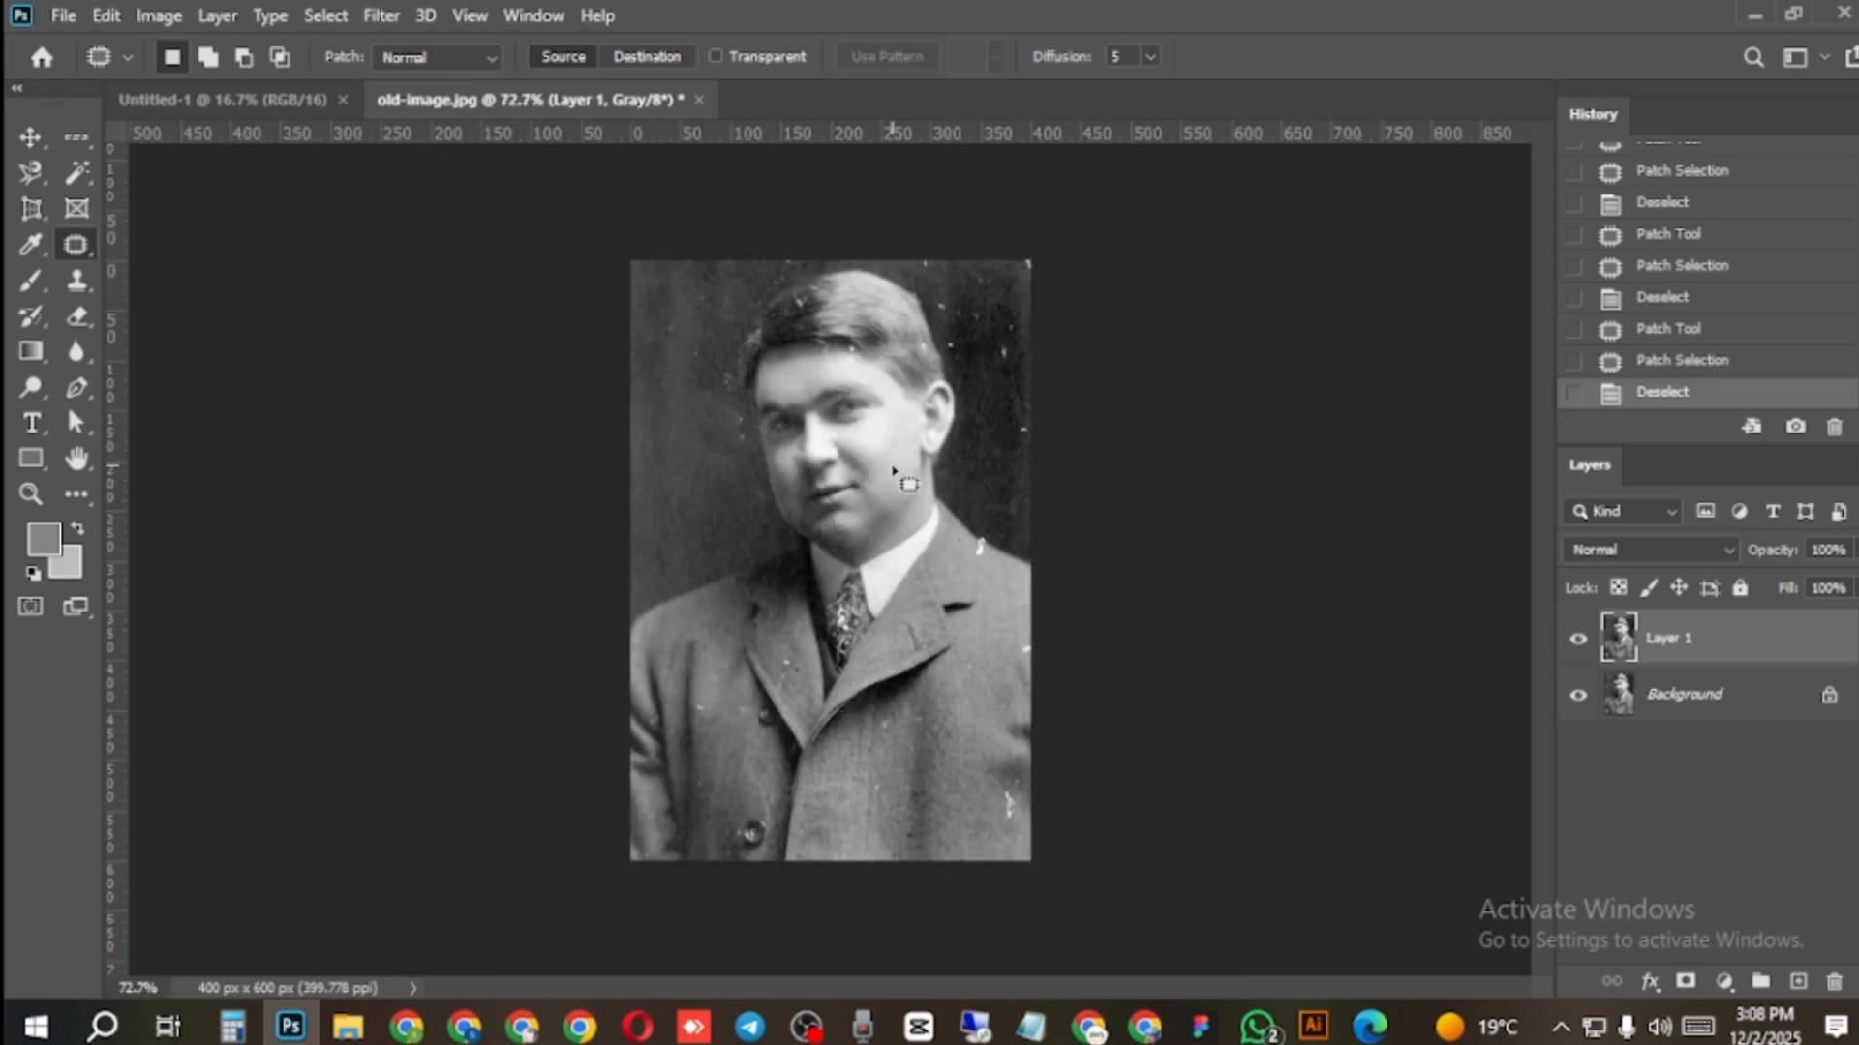
scroll(892, 474, "up", 1)
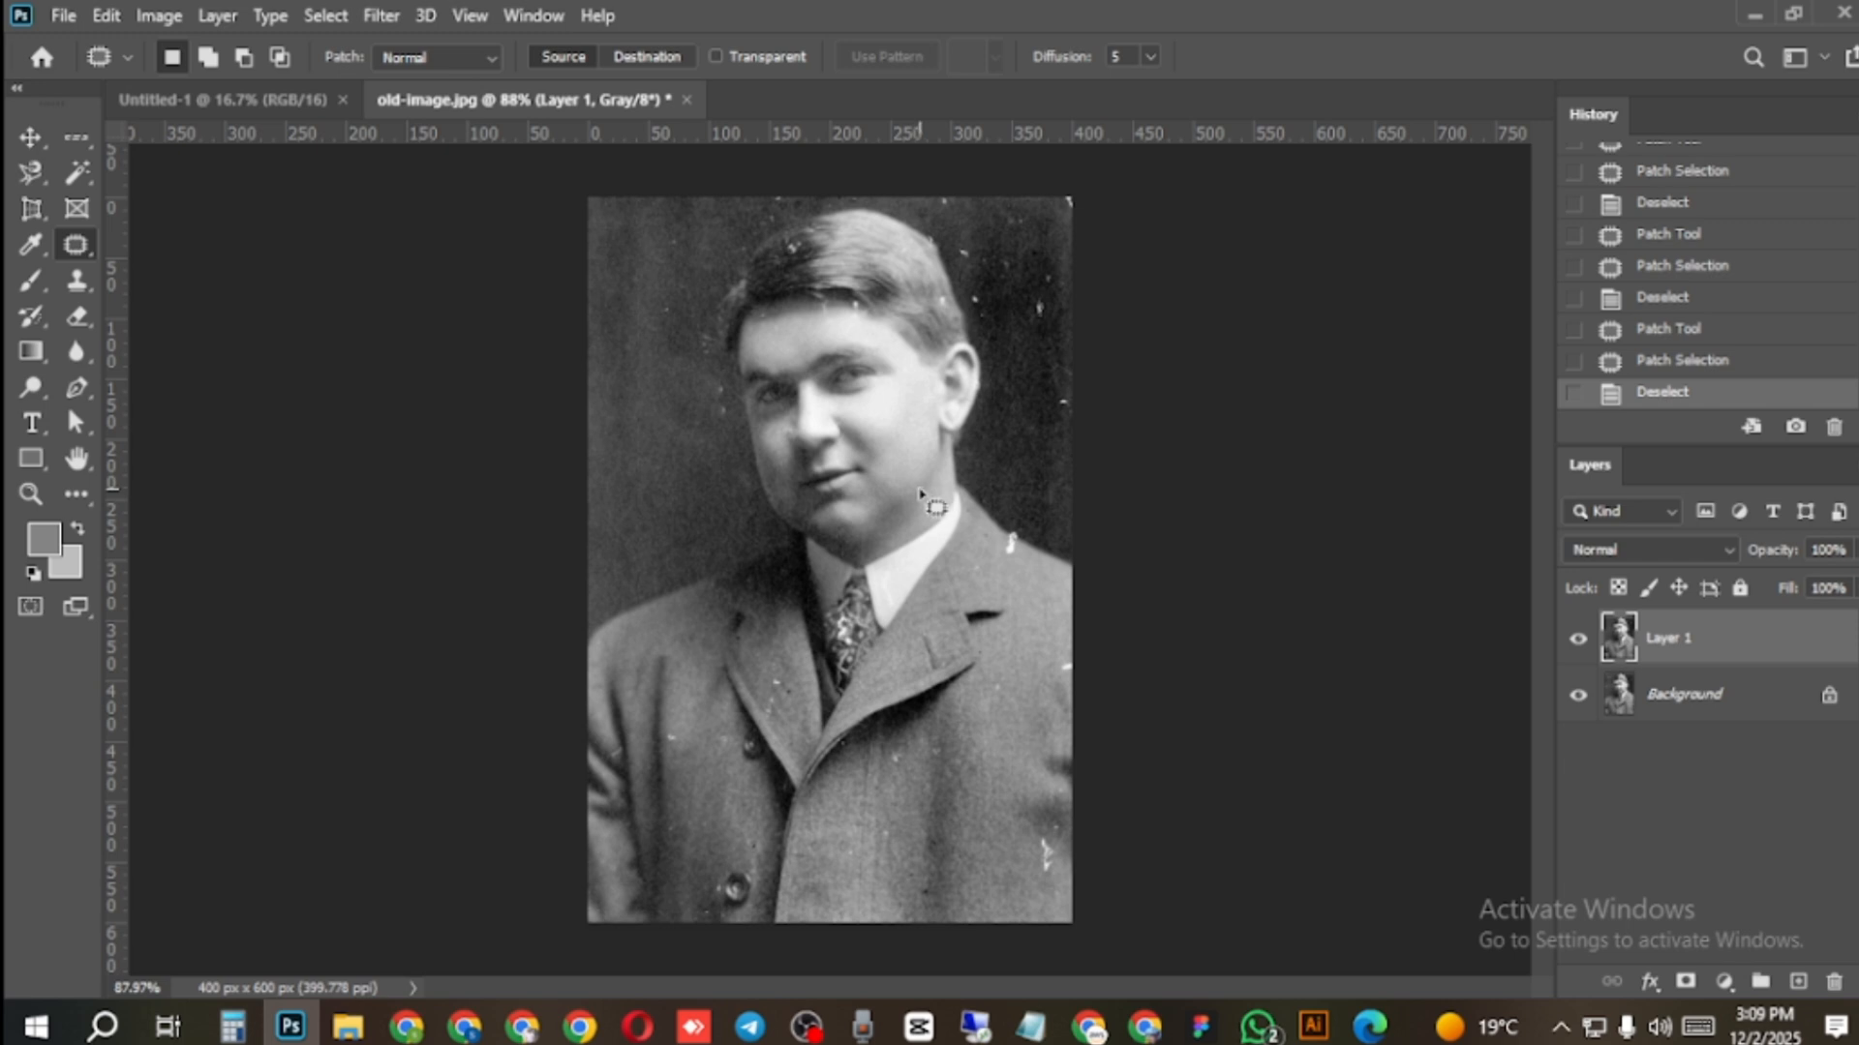
right_click(82, 246)
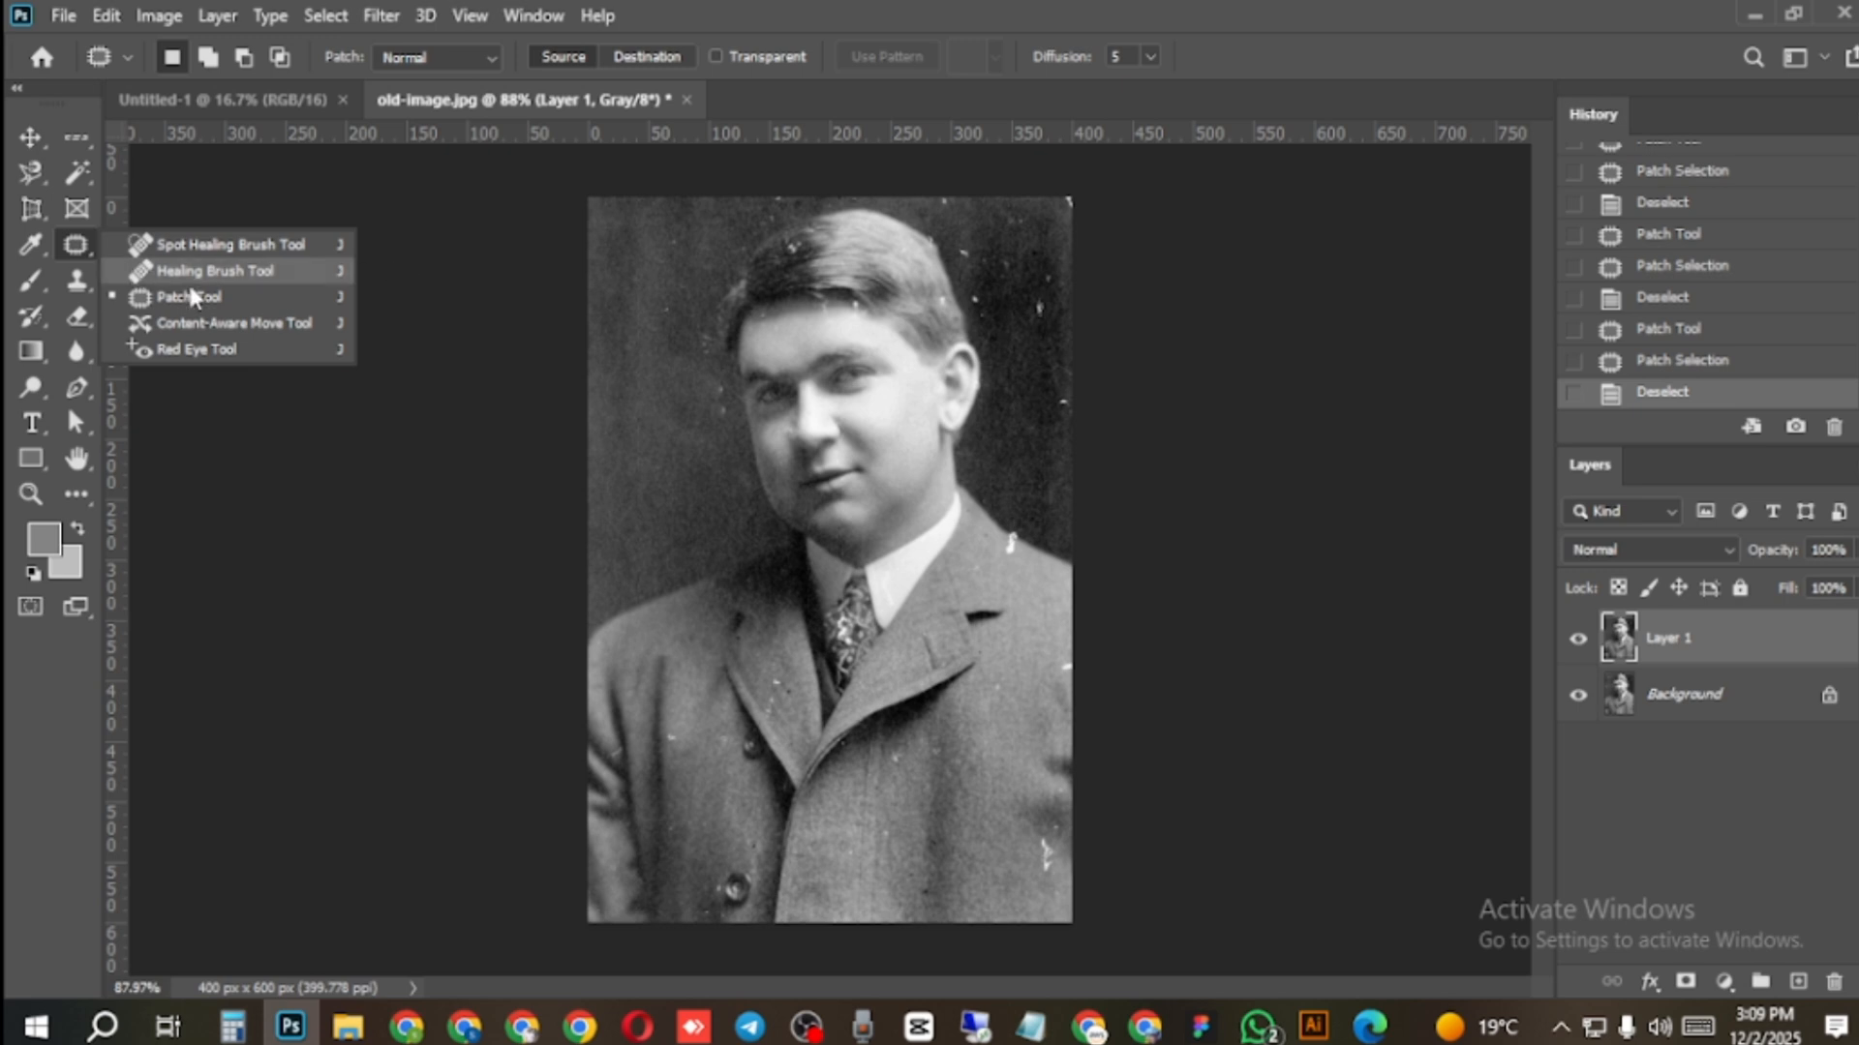
mouse_move(670, 285)
left_mouse_down()
mouse_move(683, 318)
mouse_move(677, 277)
mouse_move(685, 302)
mouse_move(634, 312)
left_mouse_up()
left_click(640, 367)
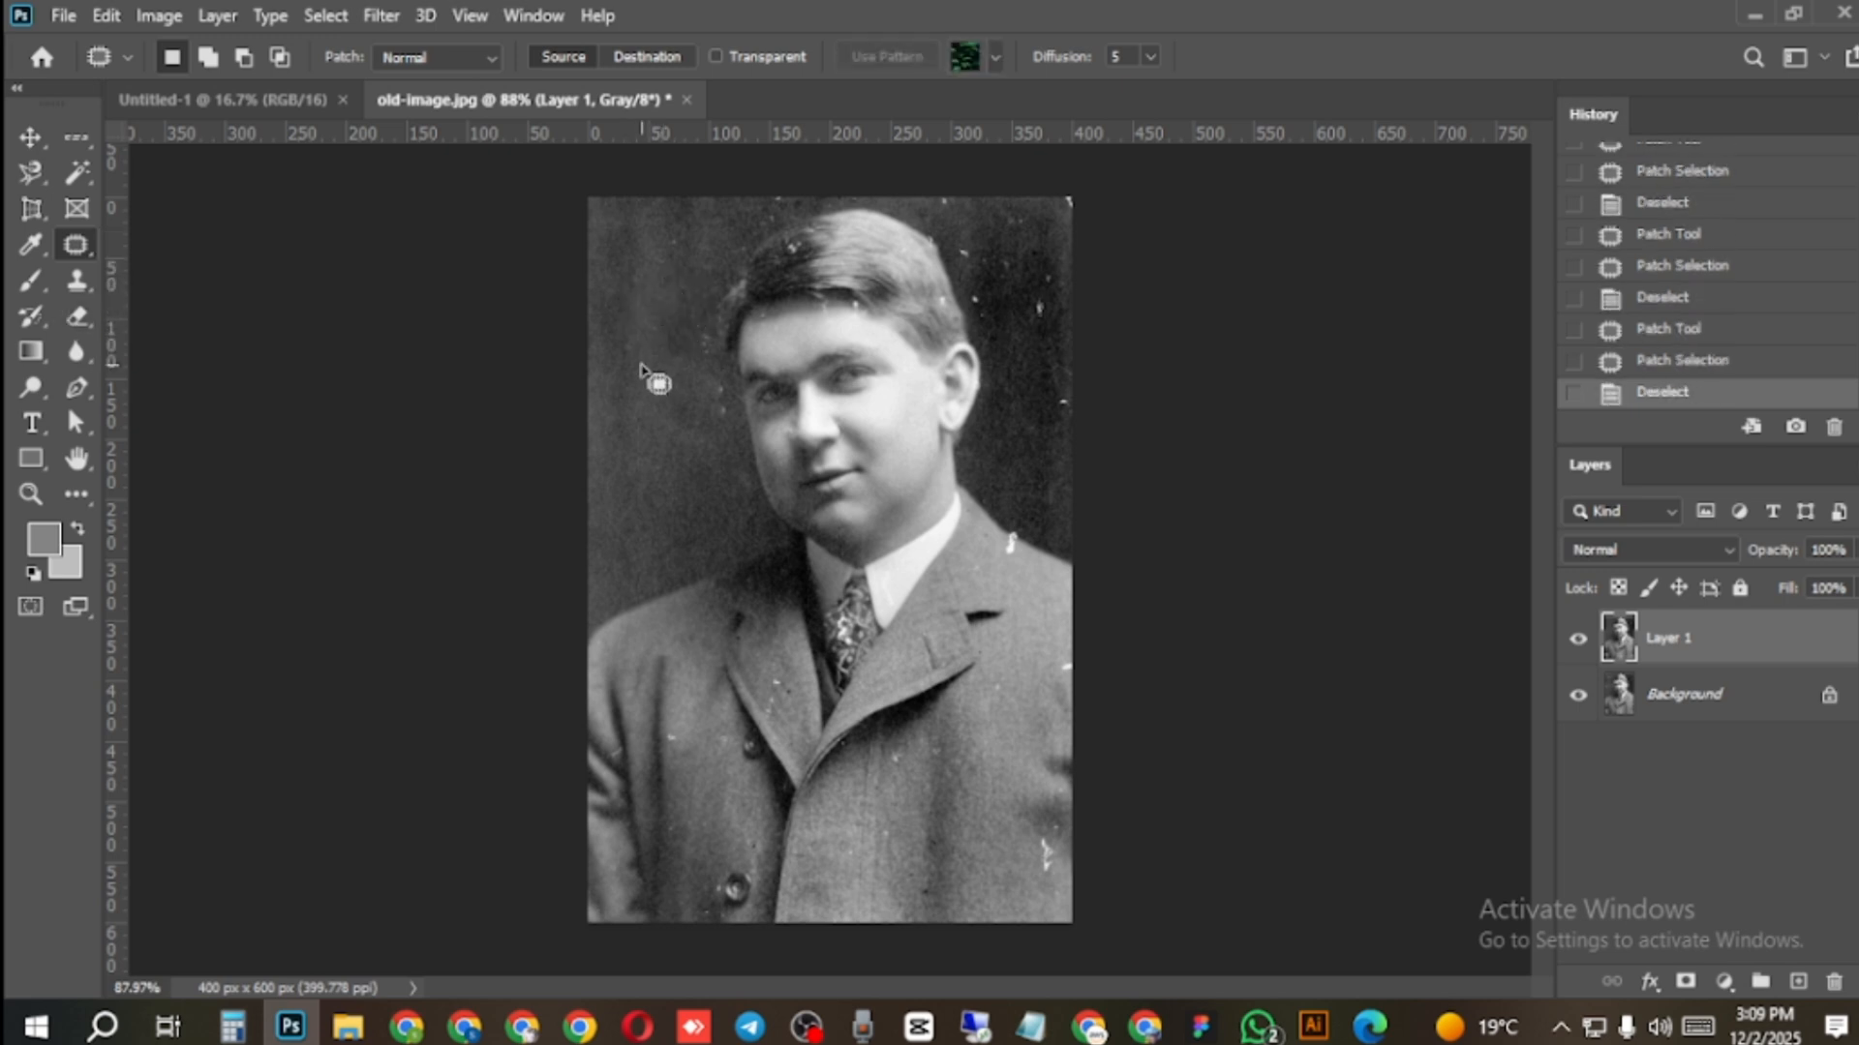
Switch to the Content-Aware Move Tool, open maxresdefault.jpg and duplicate its Background layer.
right_click(82, 240)
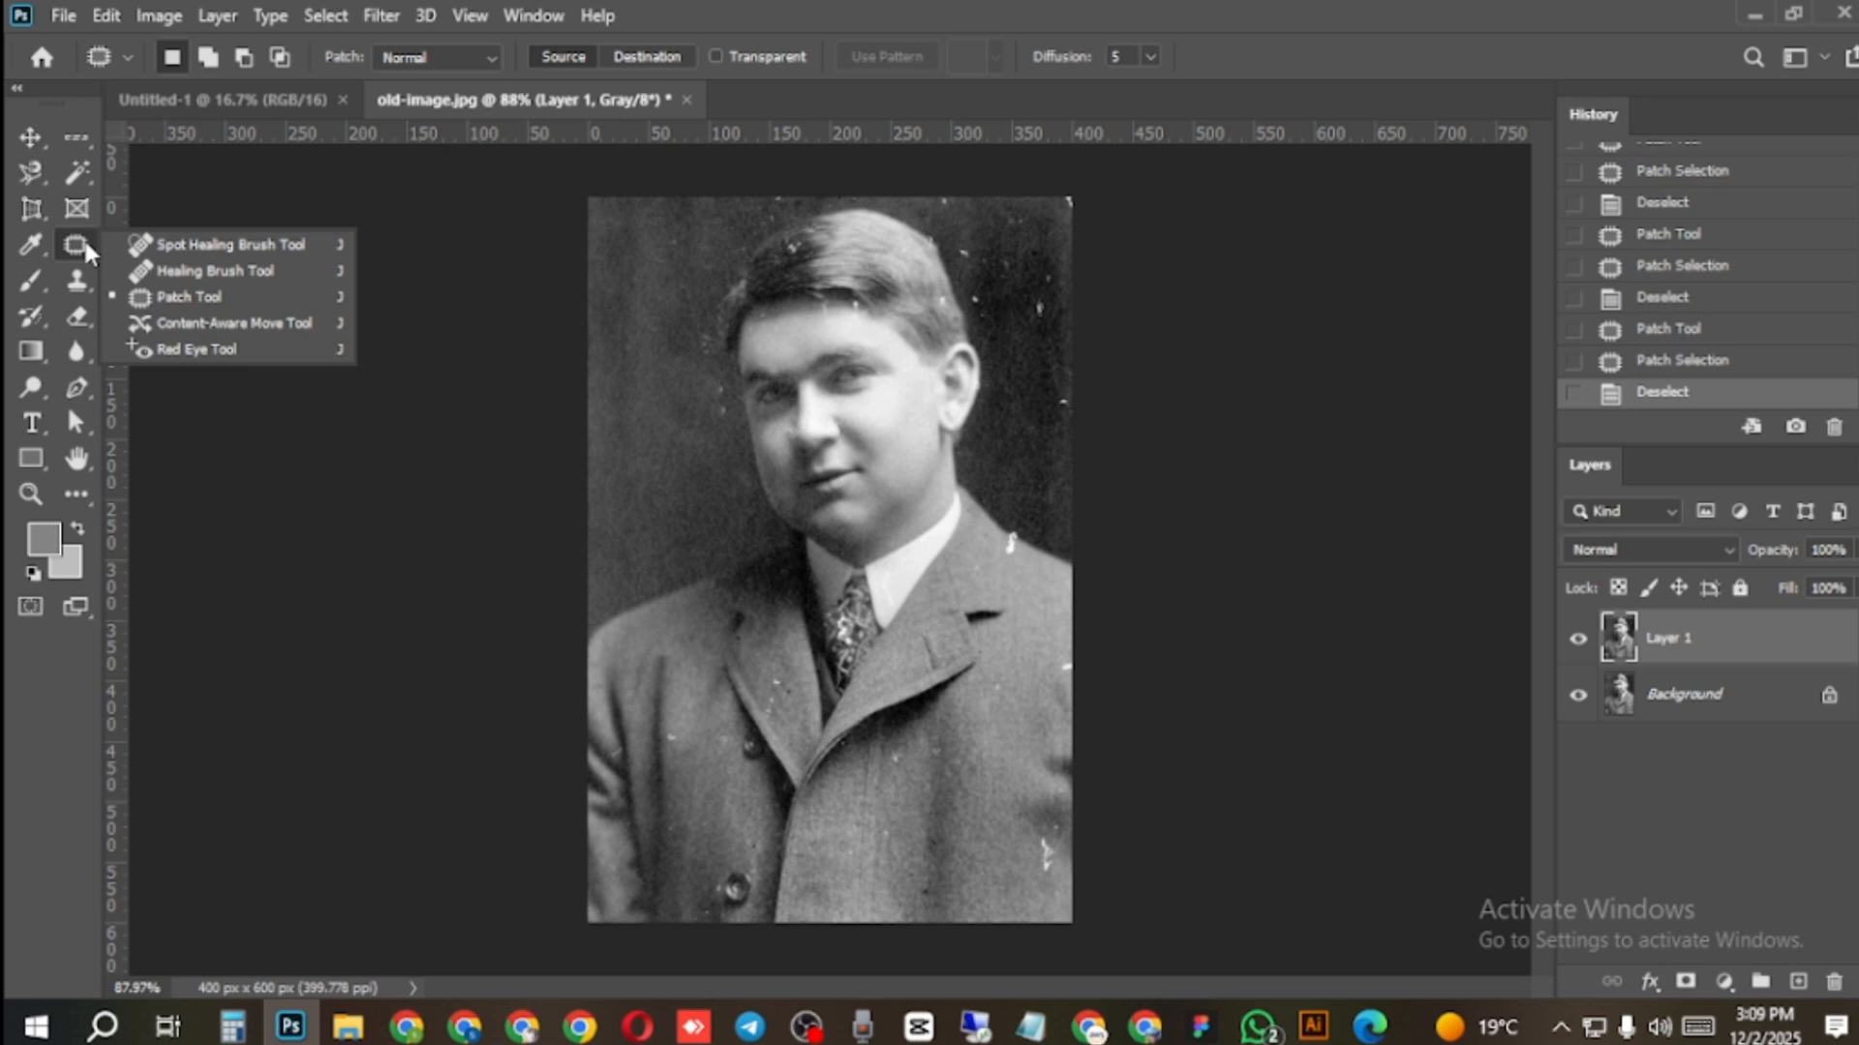
left_click(201, 327)
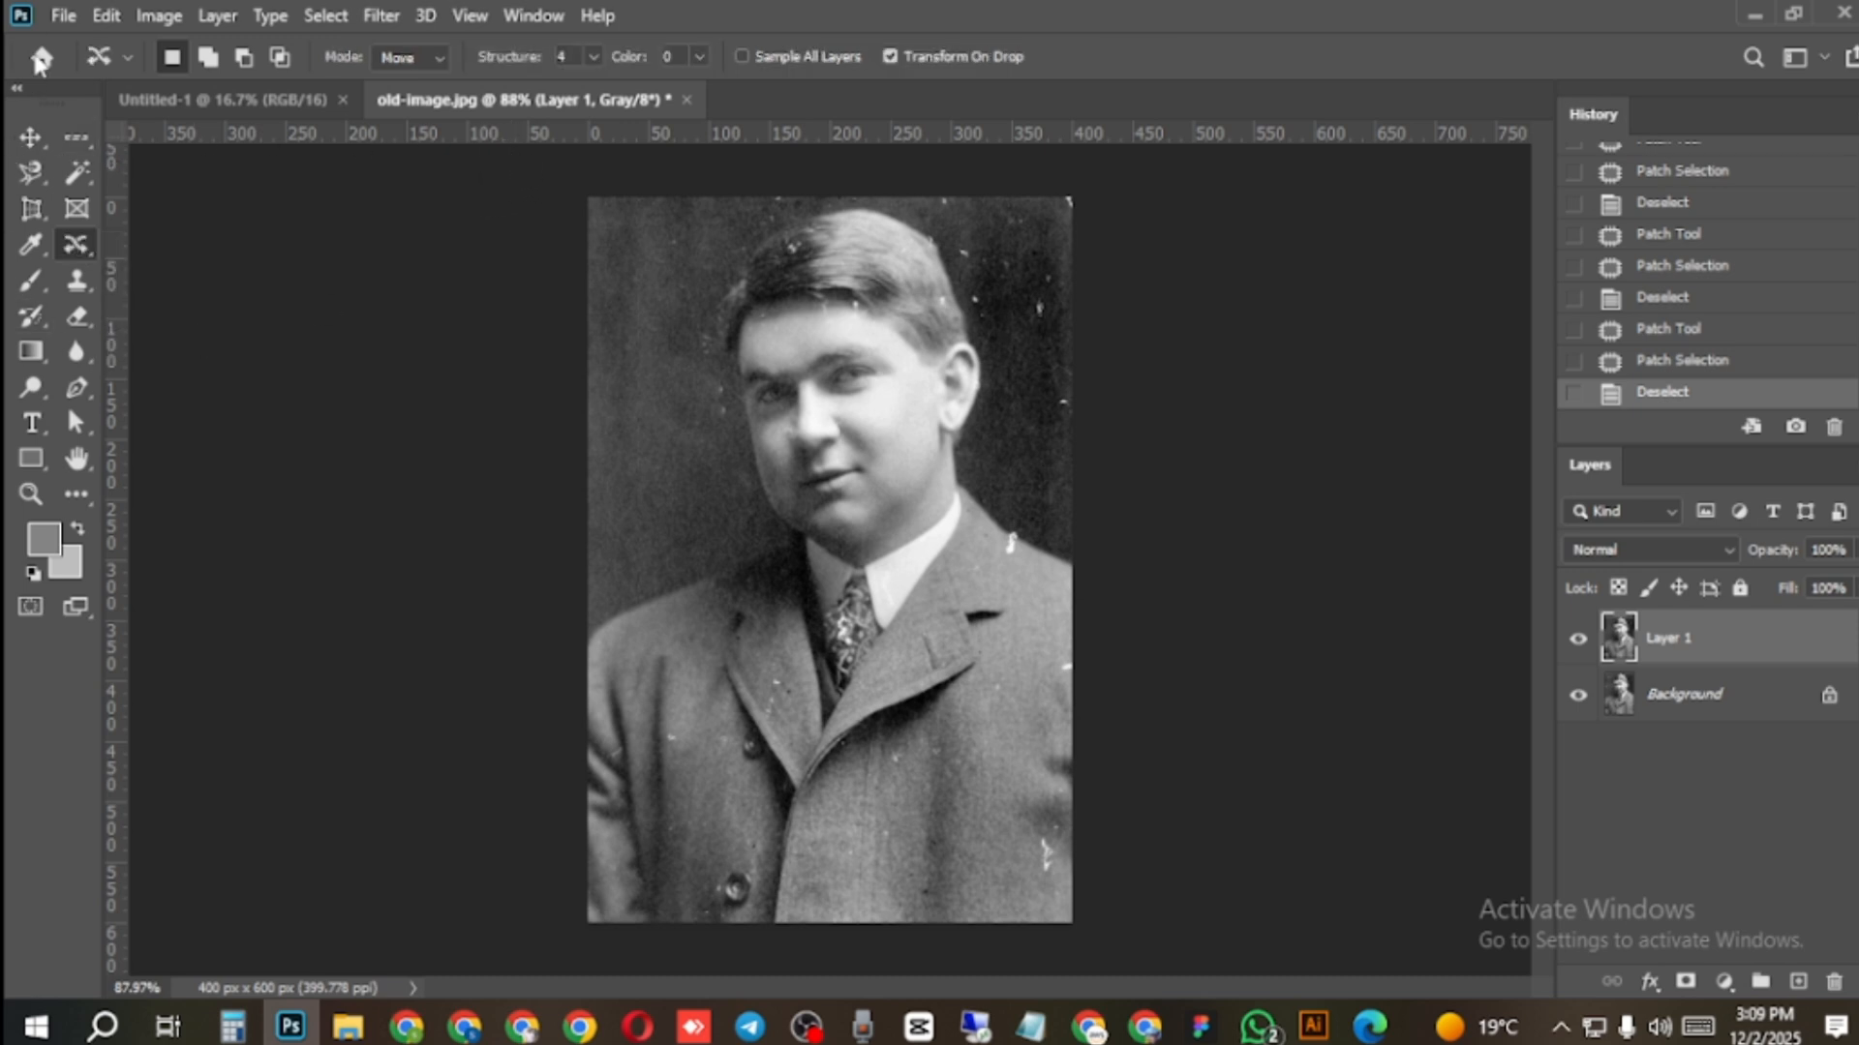
left_click(63, 17)
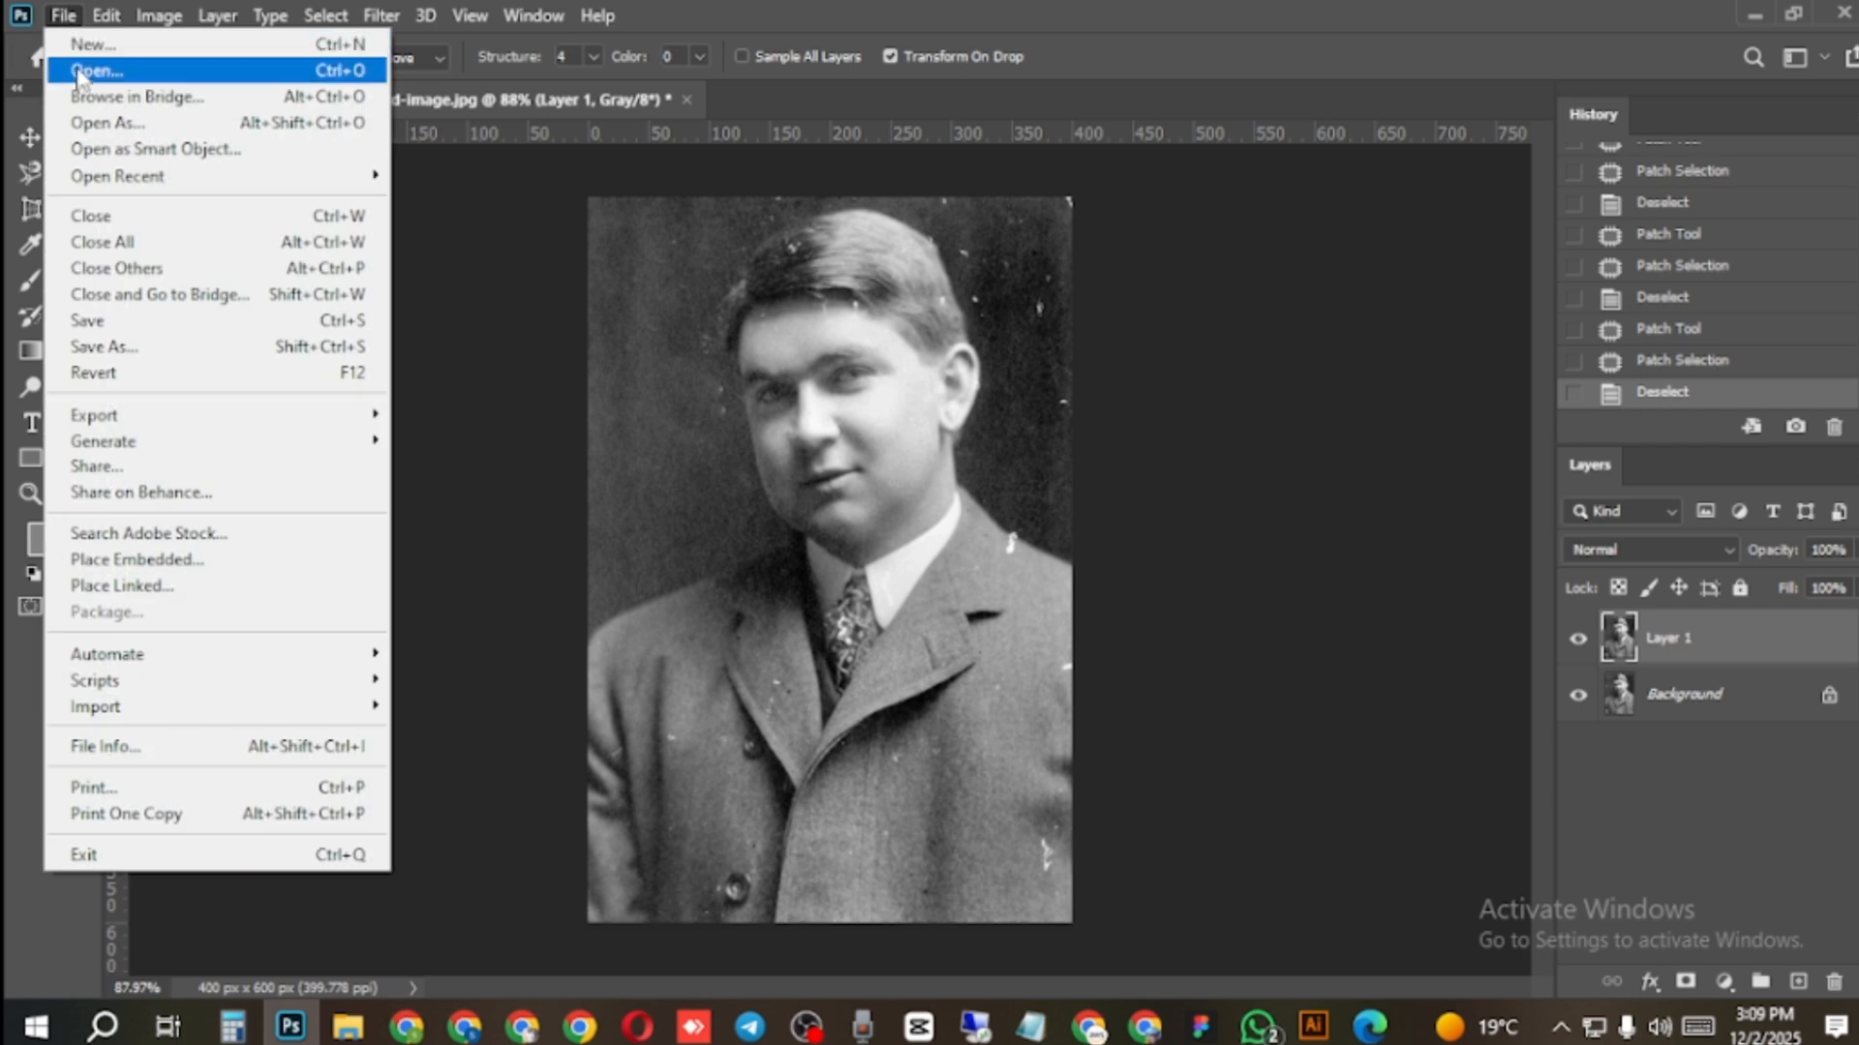
left_click(77, 68)
double_click(1604, 677)
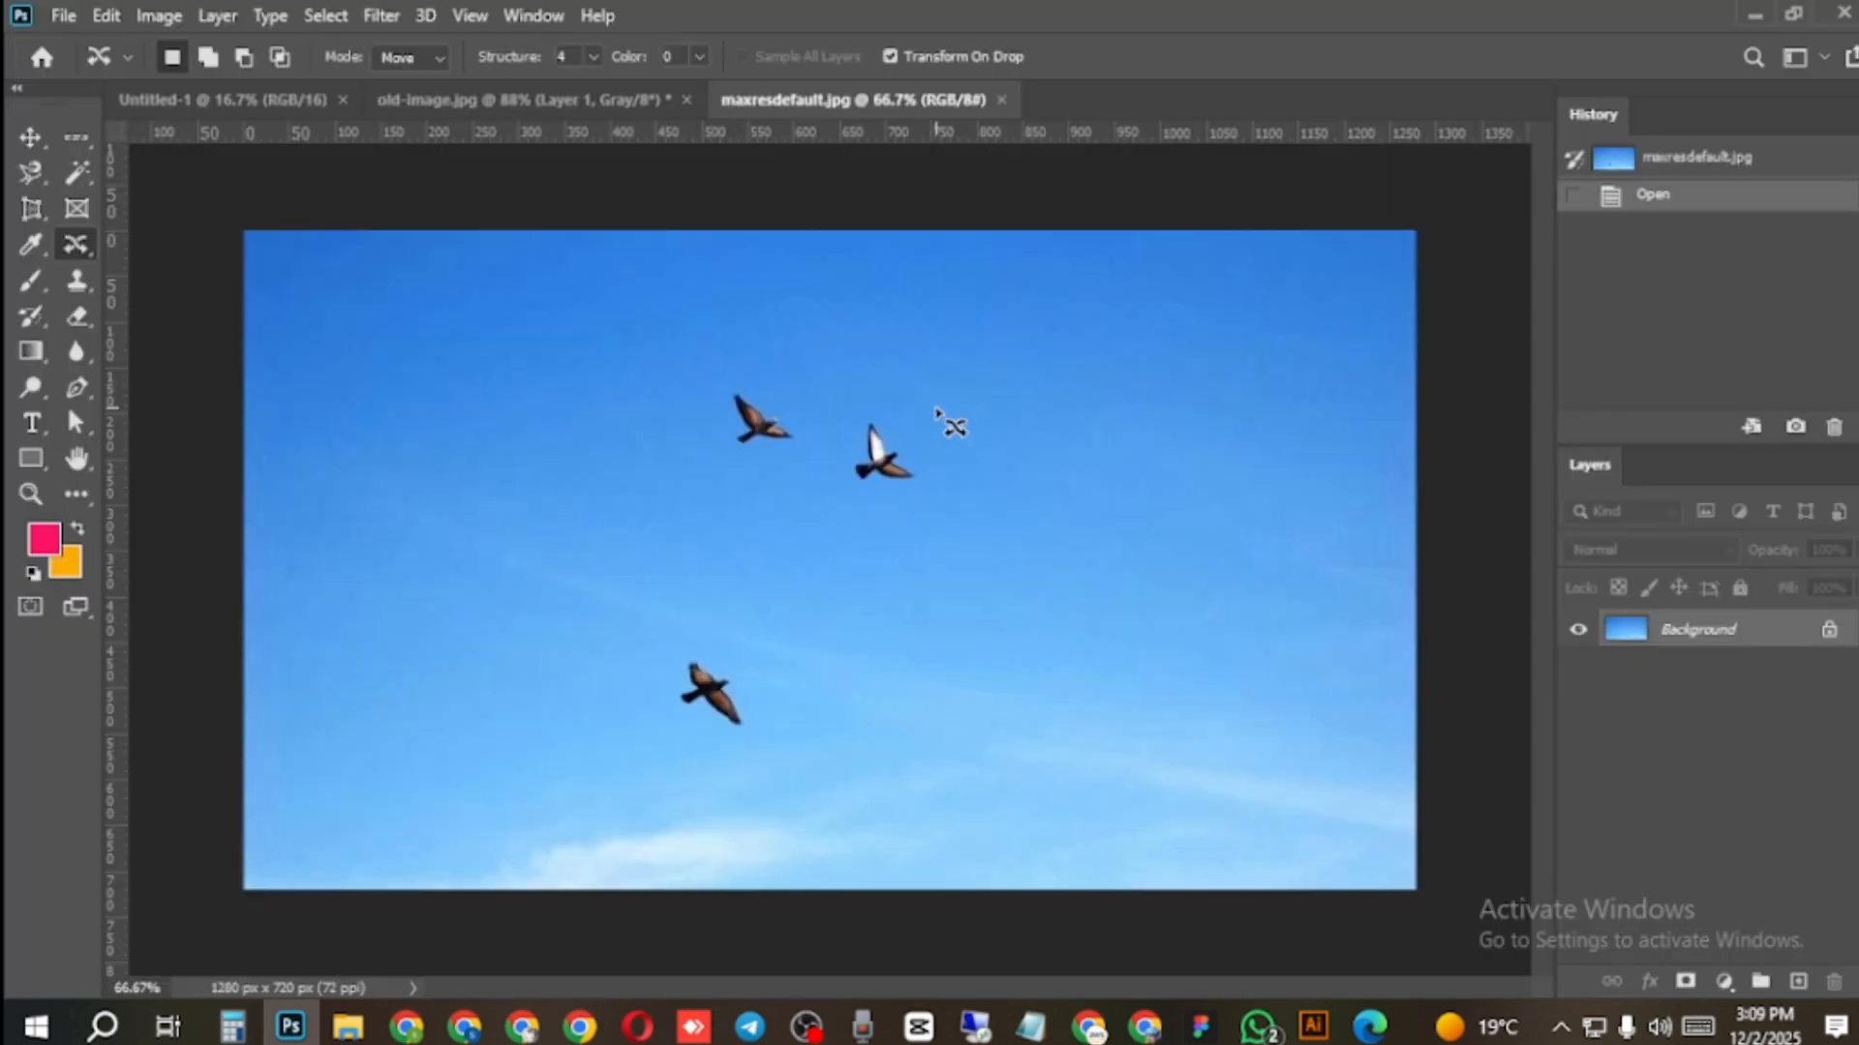
key("ctrl+j")
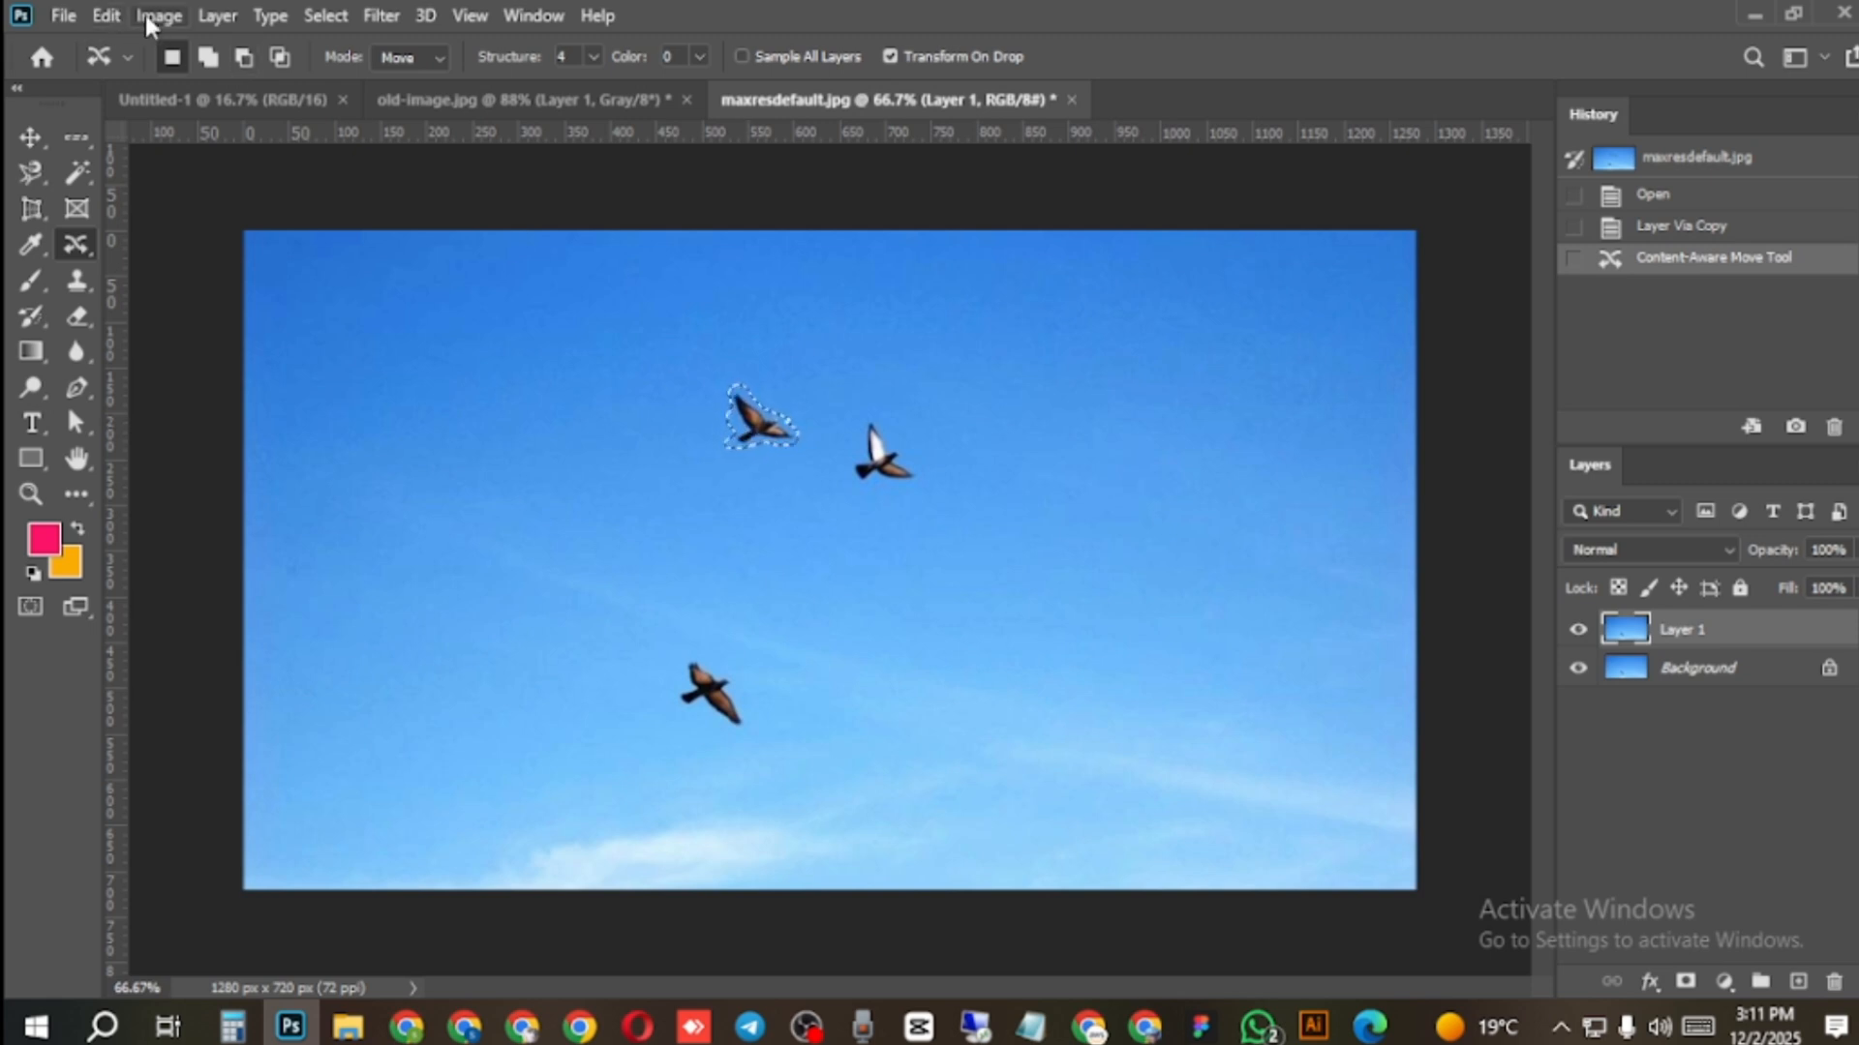
Remove the selected upper-left bird with a Content-Aware fill using Color Adaptation, Normal mode and 100% opacity, and clear the selection.
left_click(96, 14)
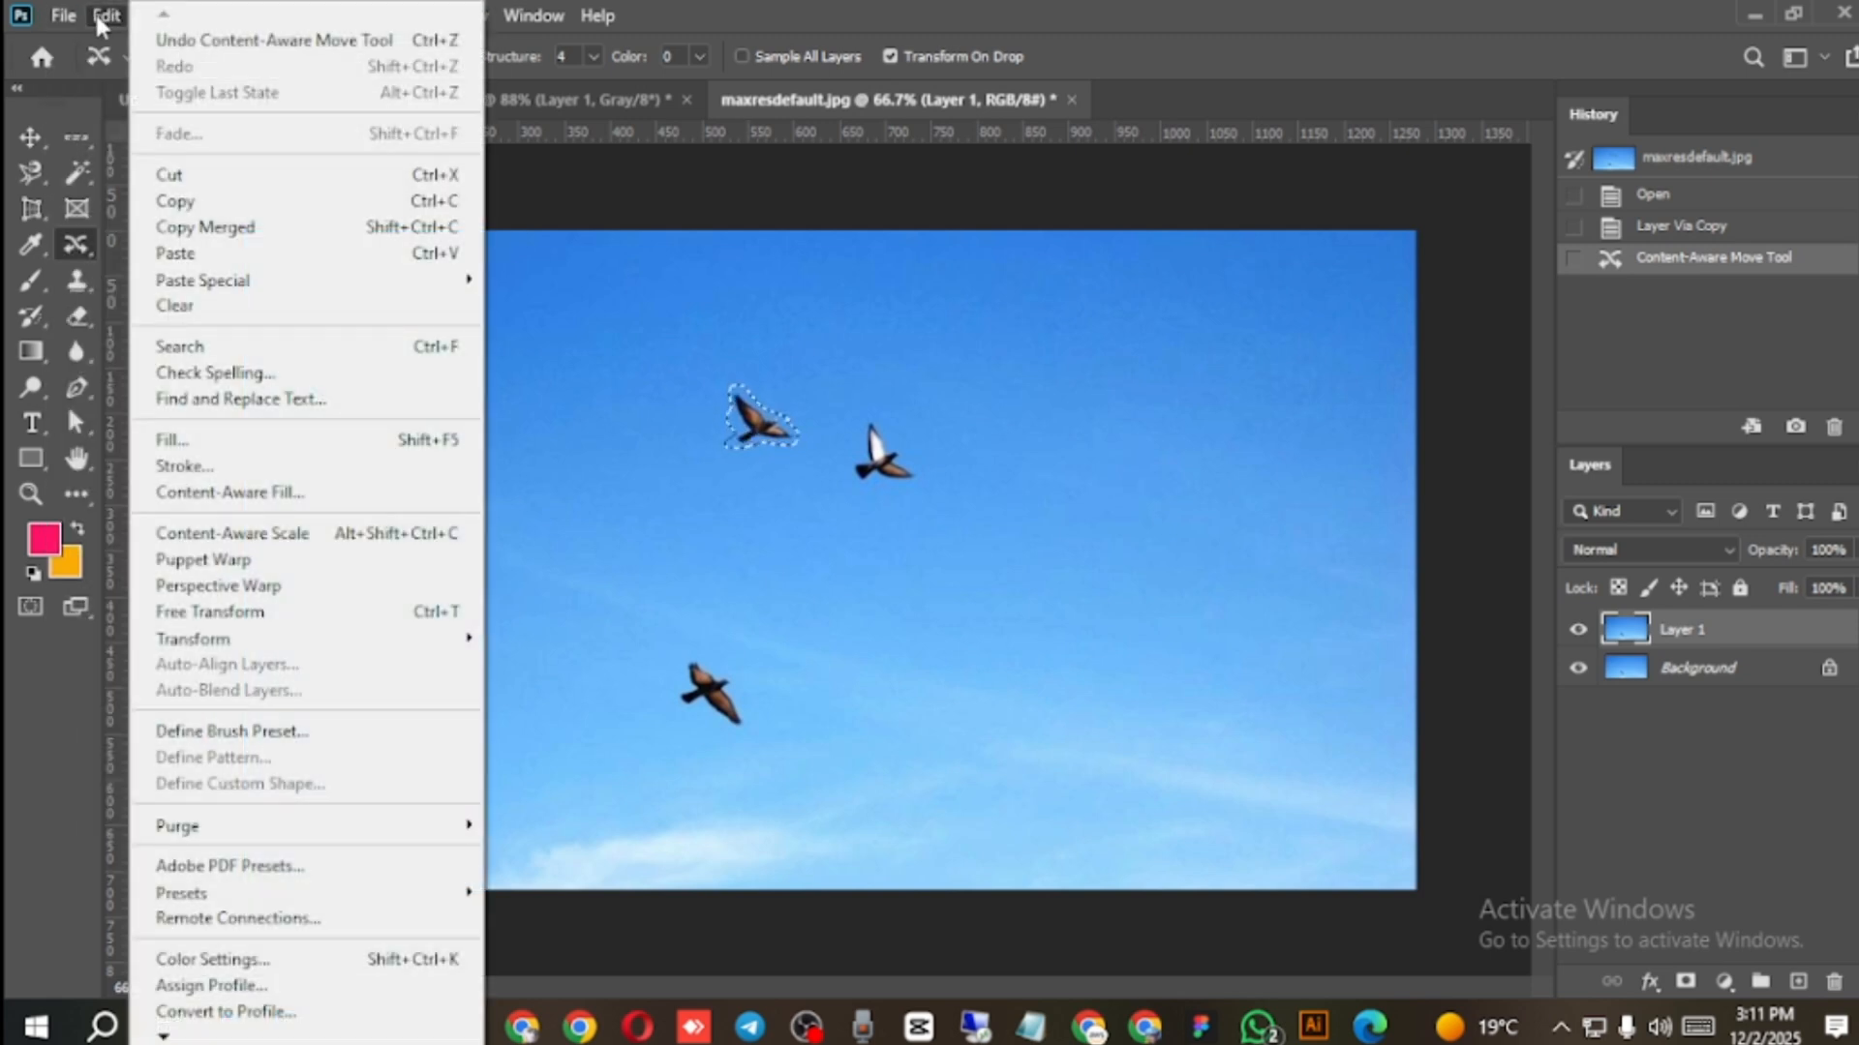
left_click(261, 441)
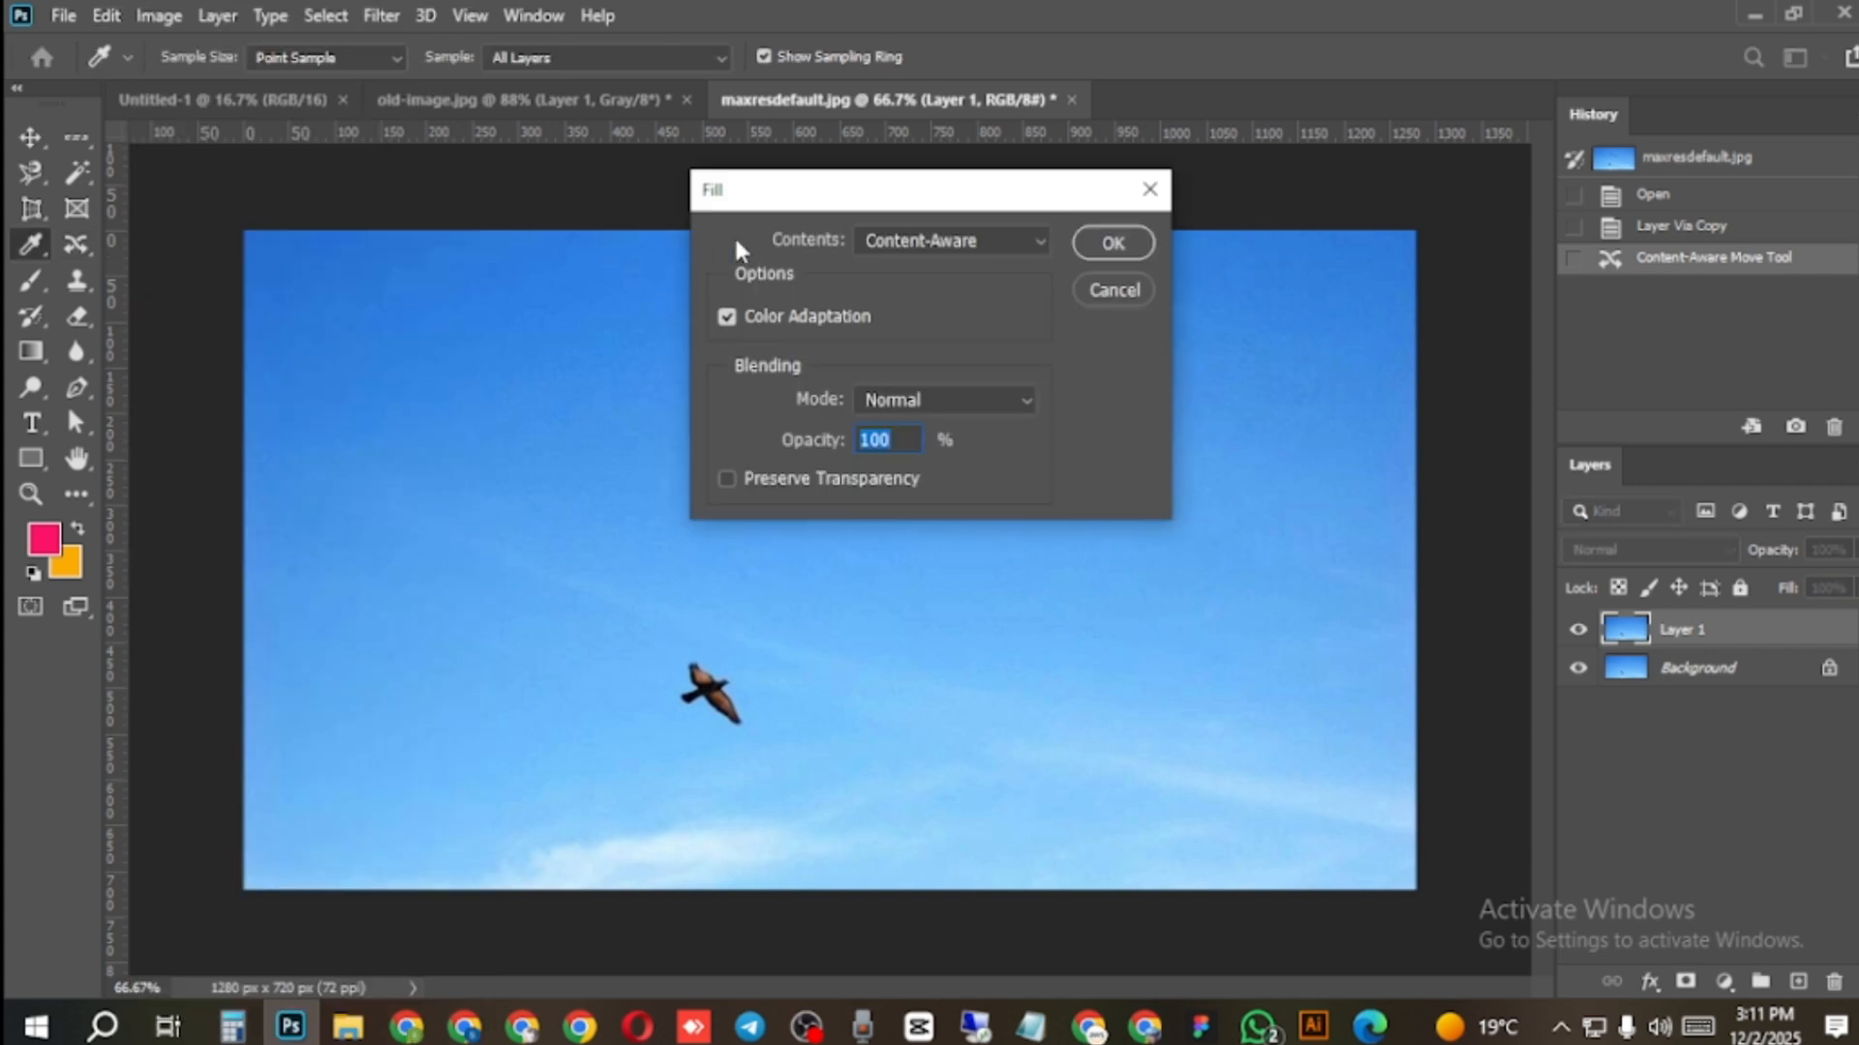
left_click_drag(861, 203, 1181, 326)
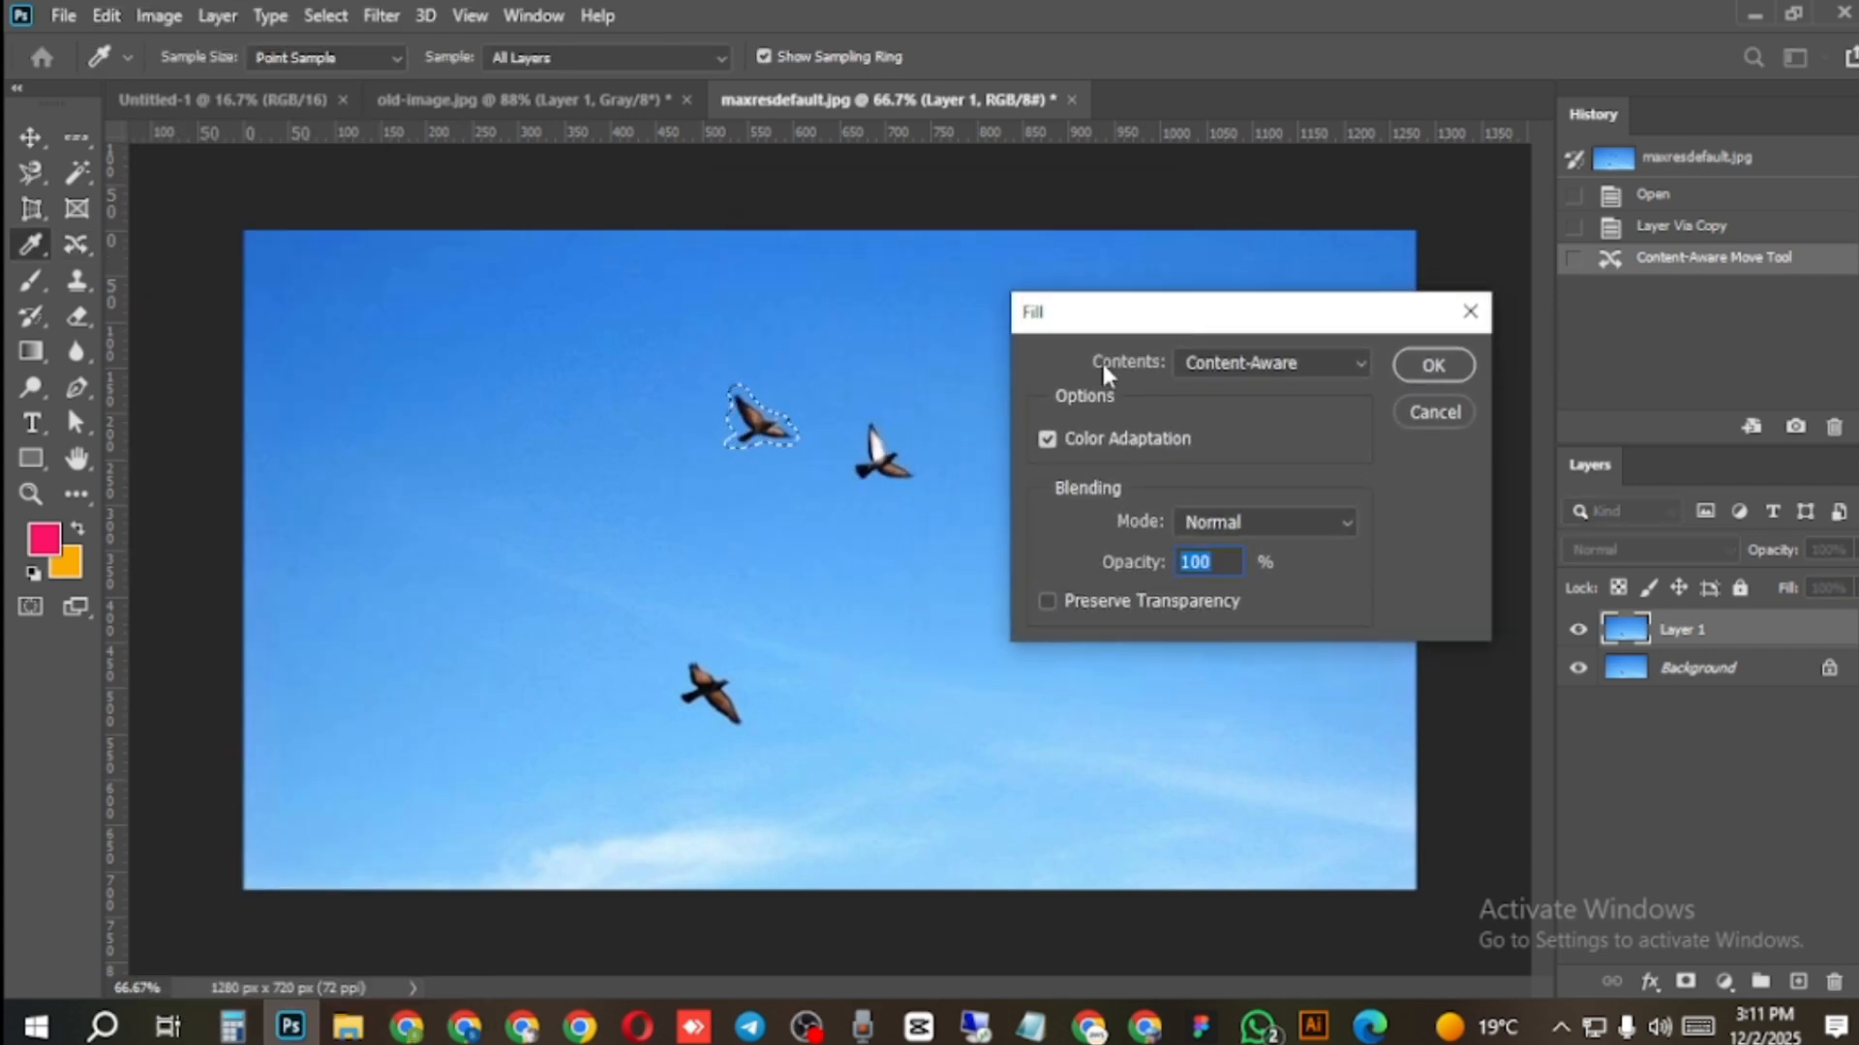
left_click(1367, 360)
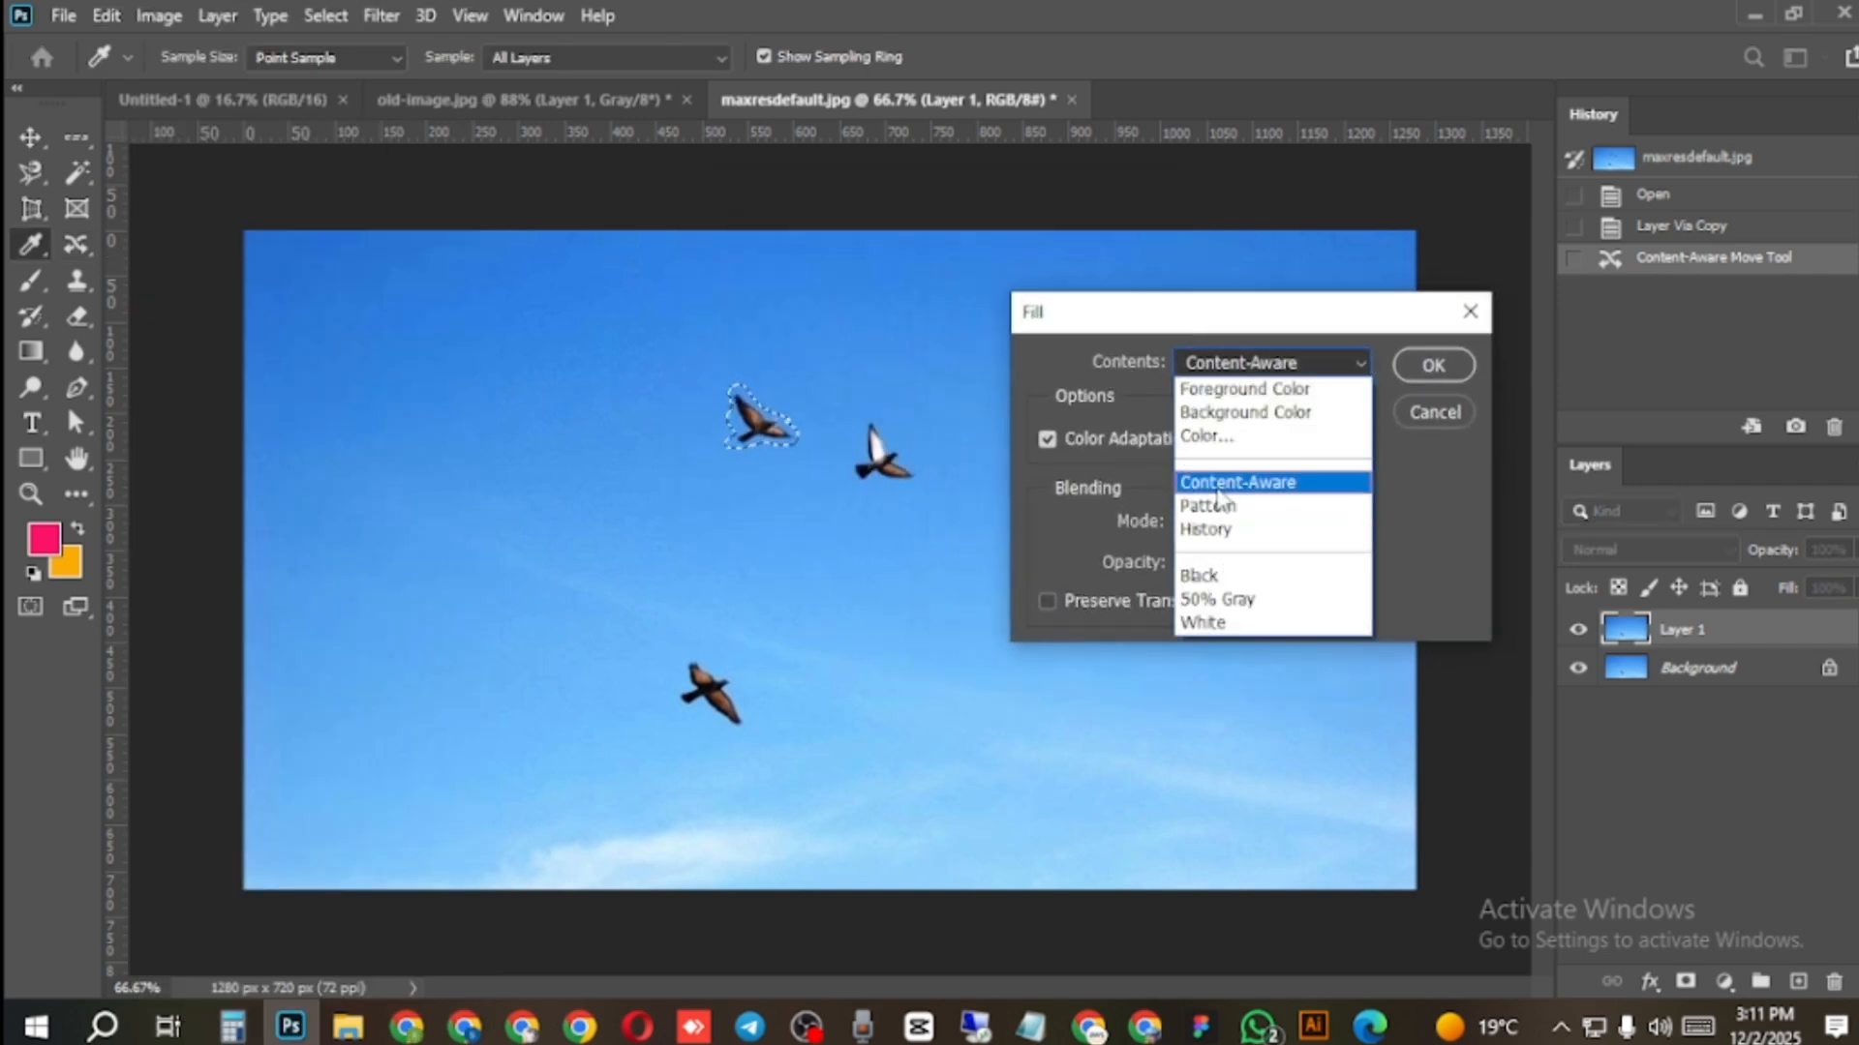
left_click(1271, 482)
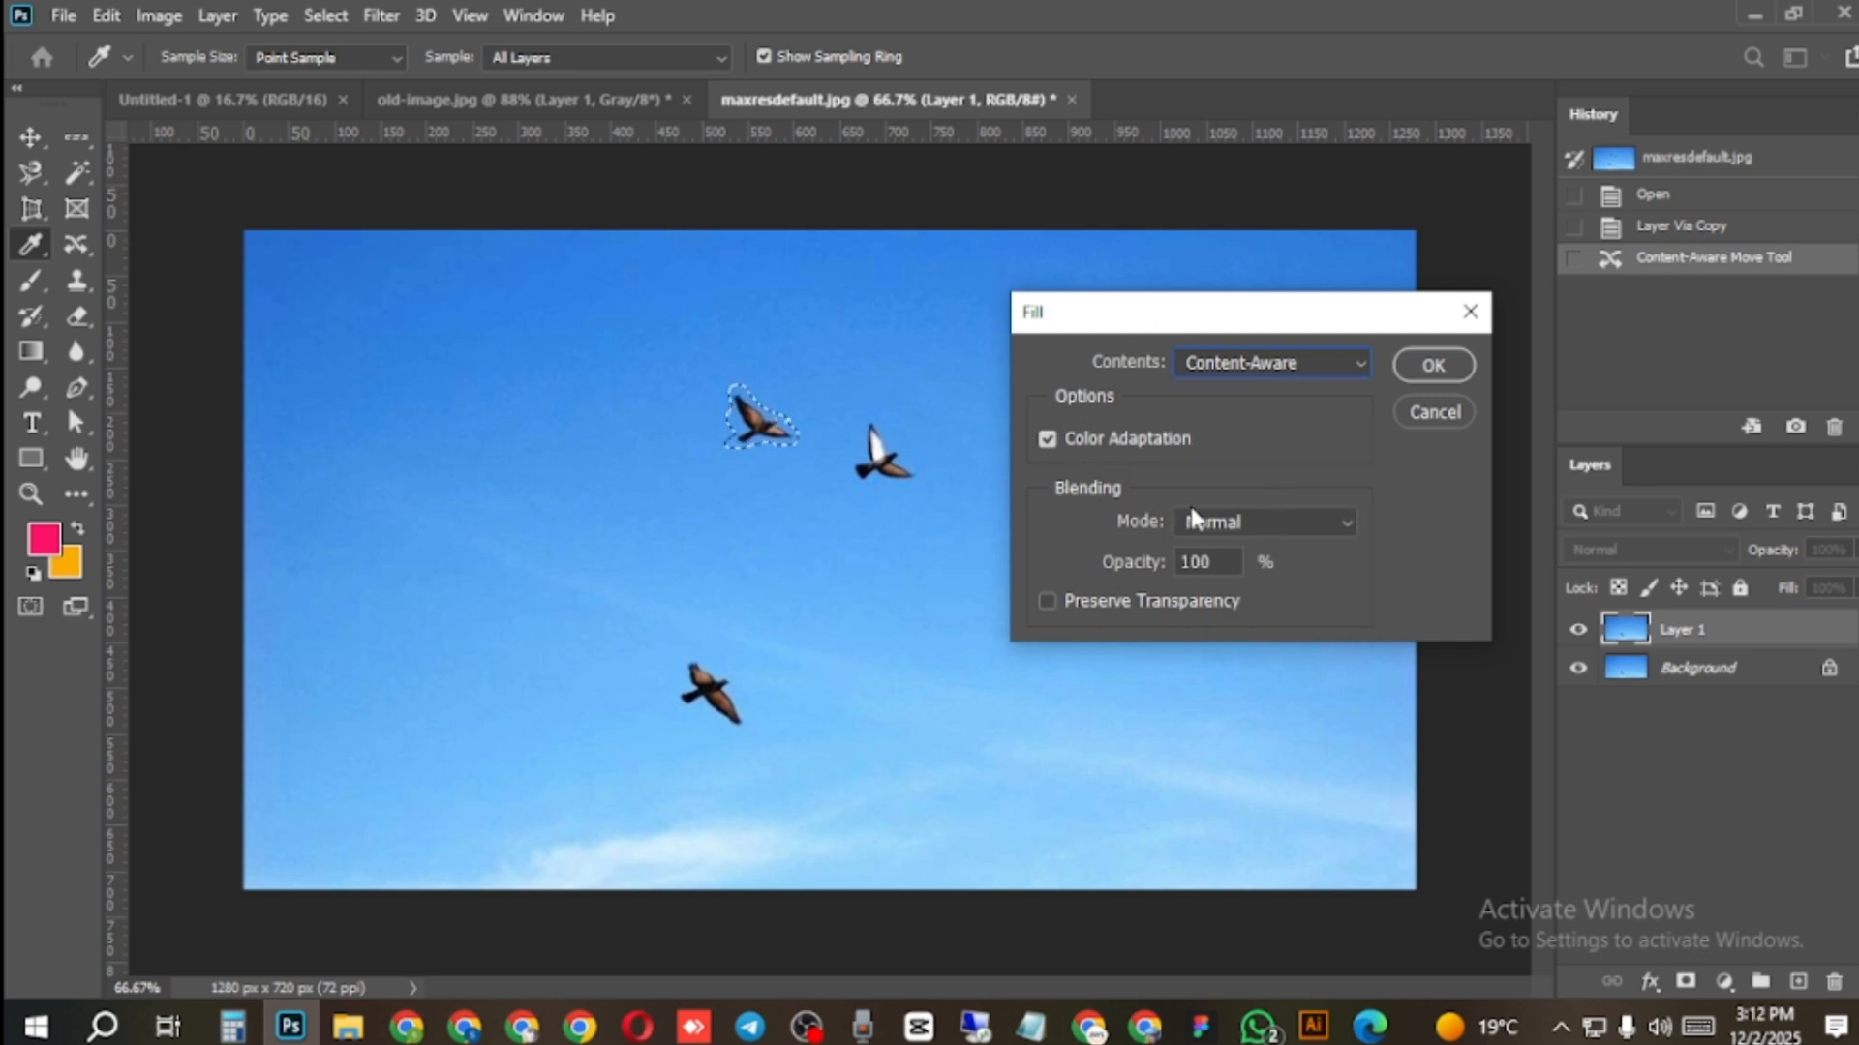
left_click(1433, 365)
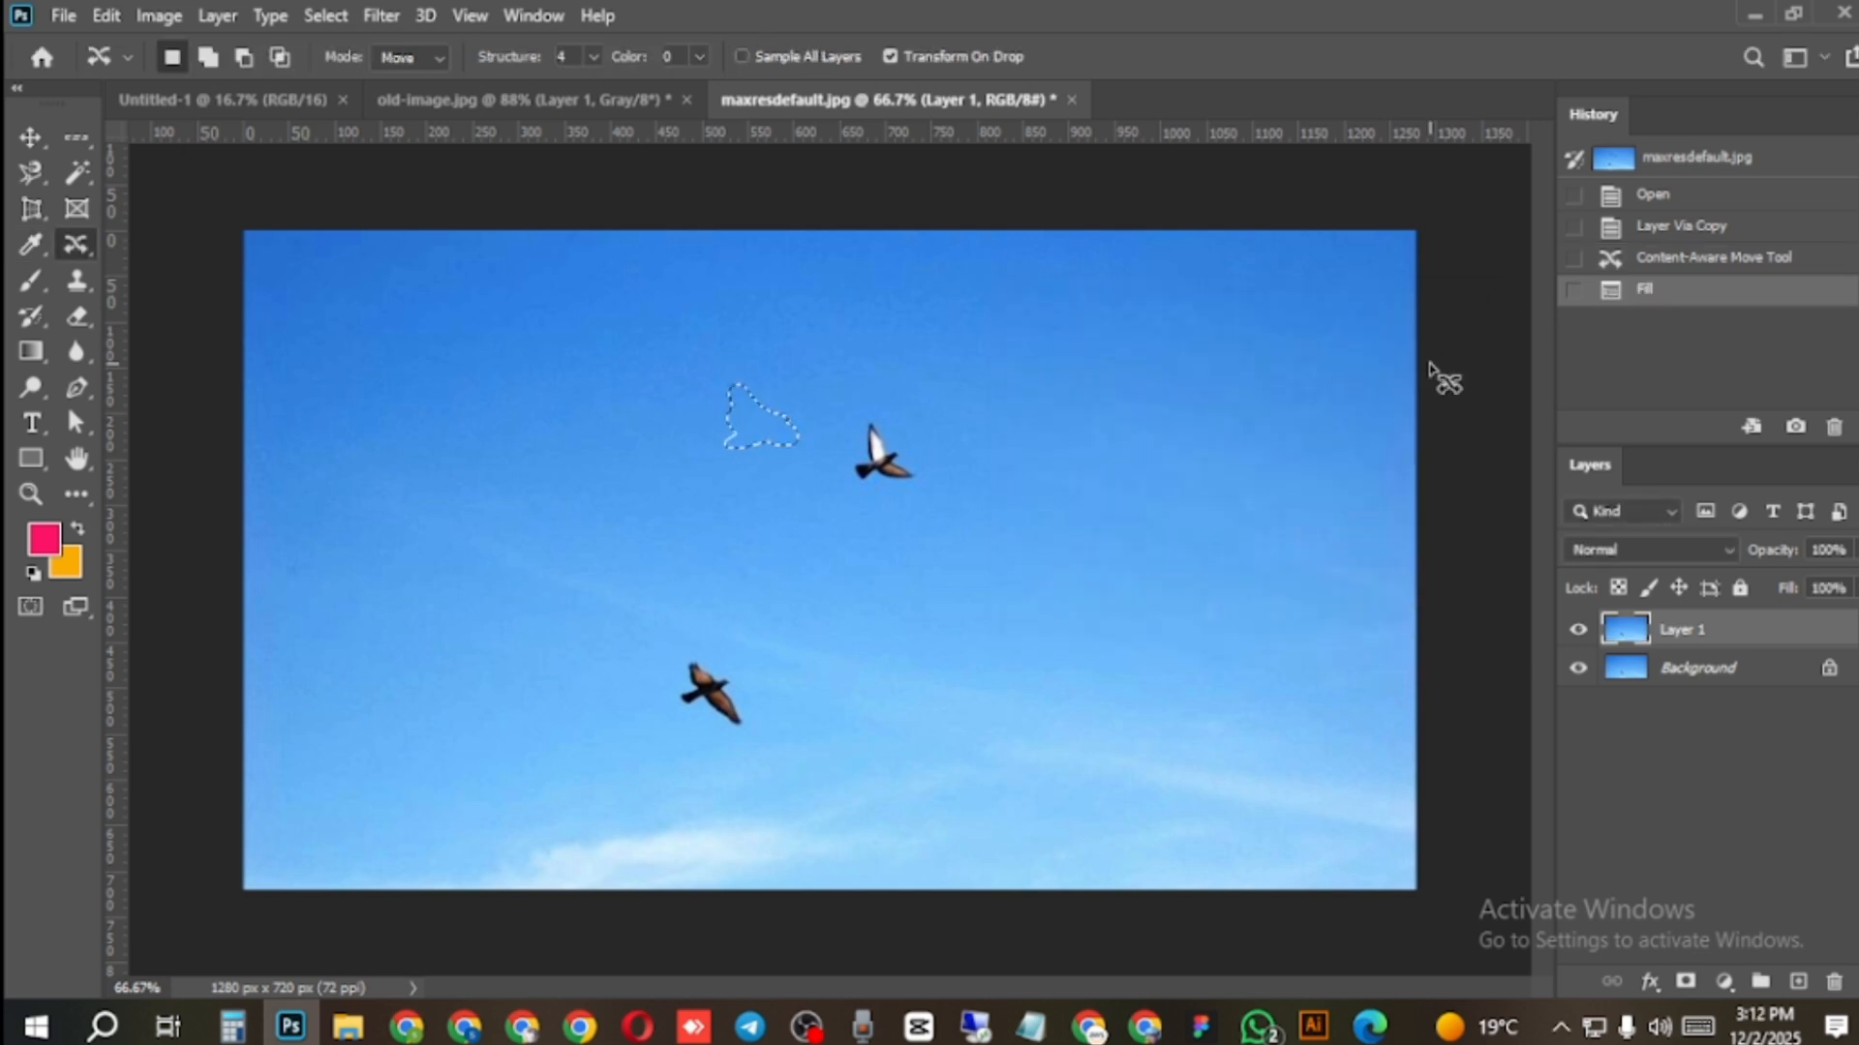
key("ctrl+d")
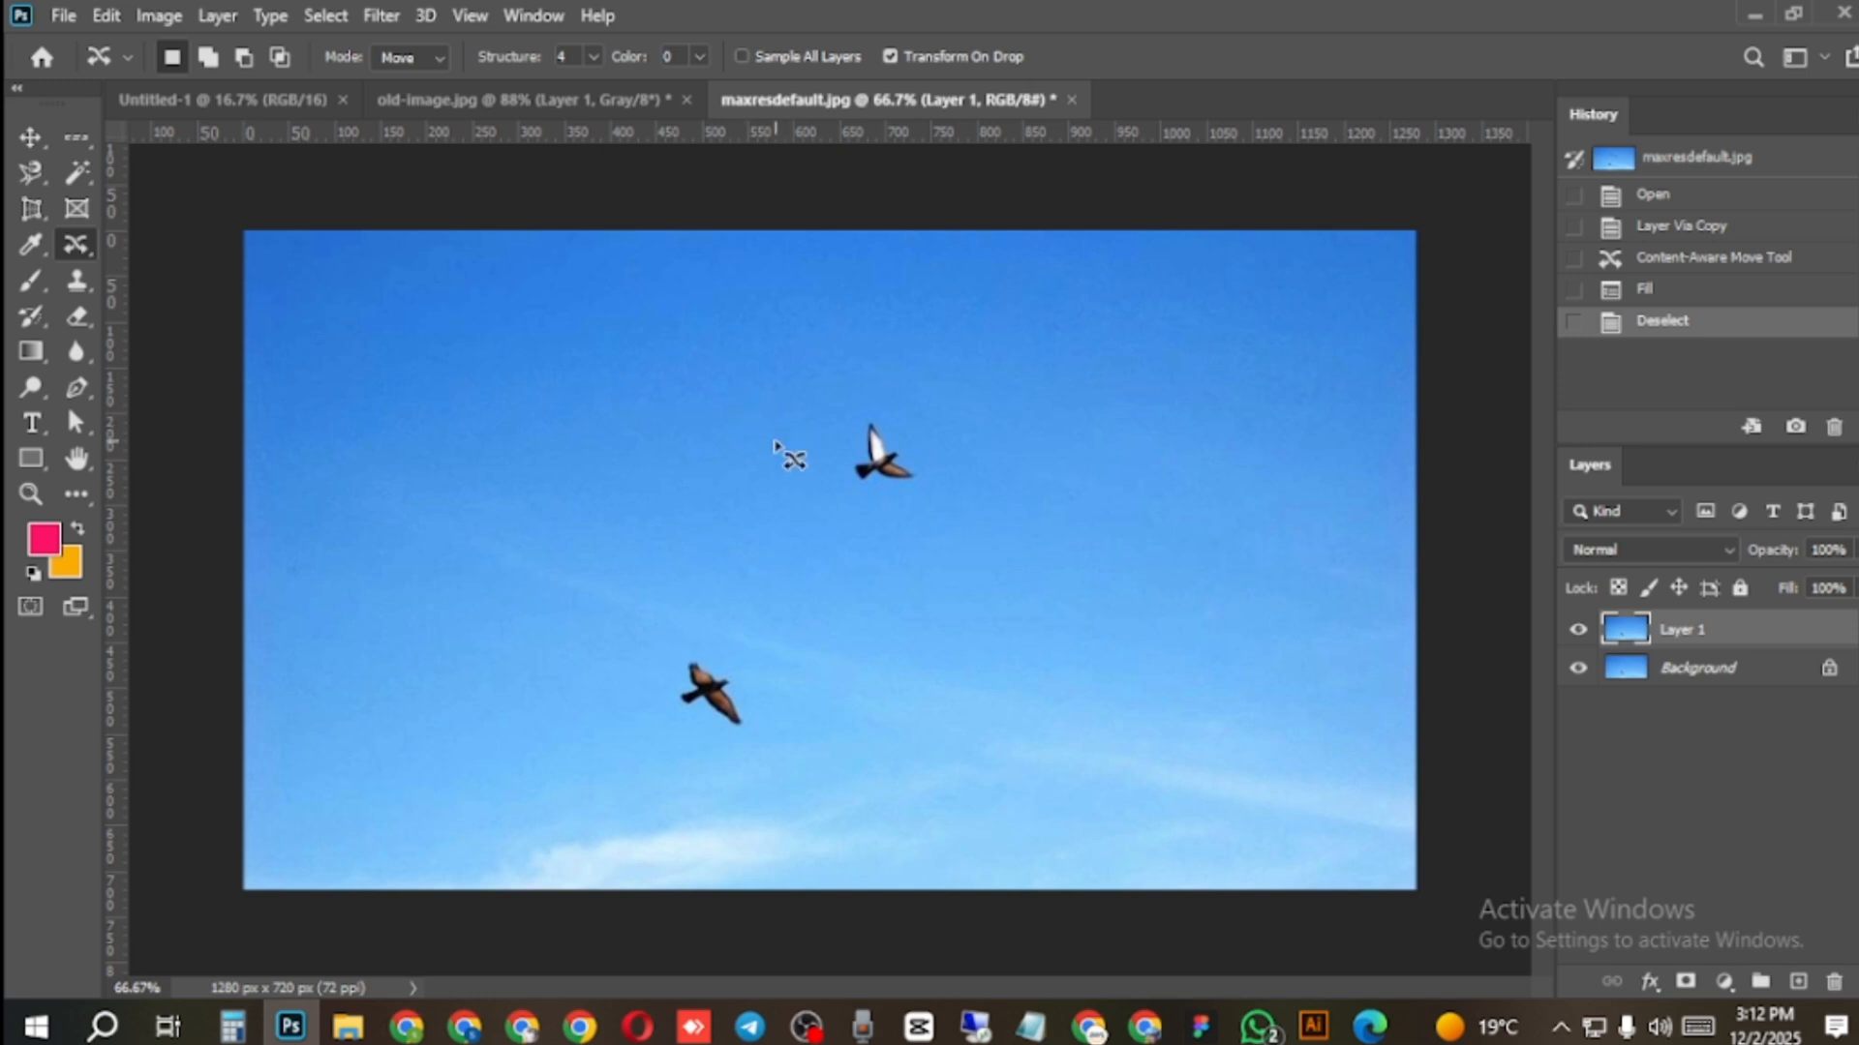
scroll(780, 448, "up", 3)
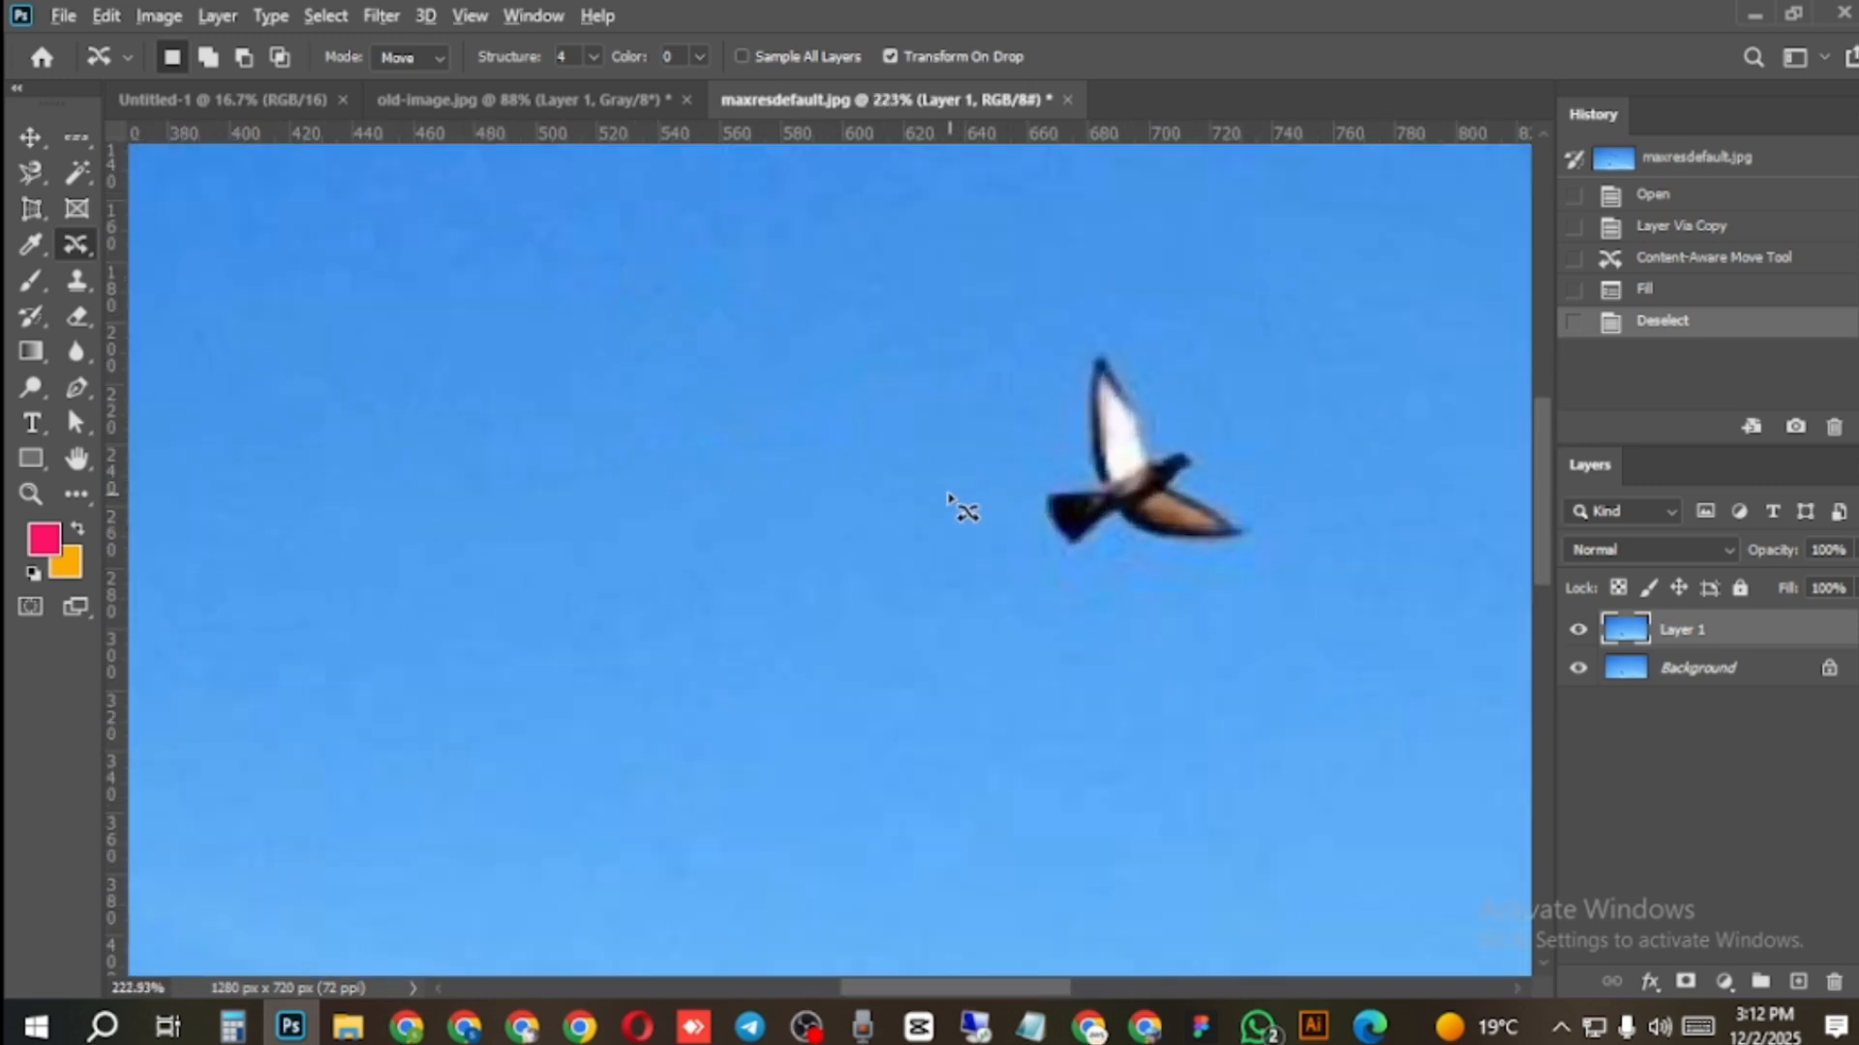
scroll(842, 456, "down", 3)
scroll(891, 458, "down", 1)
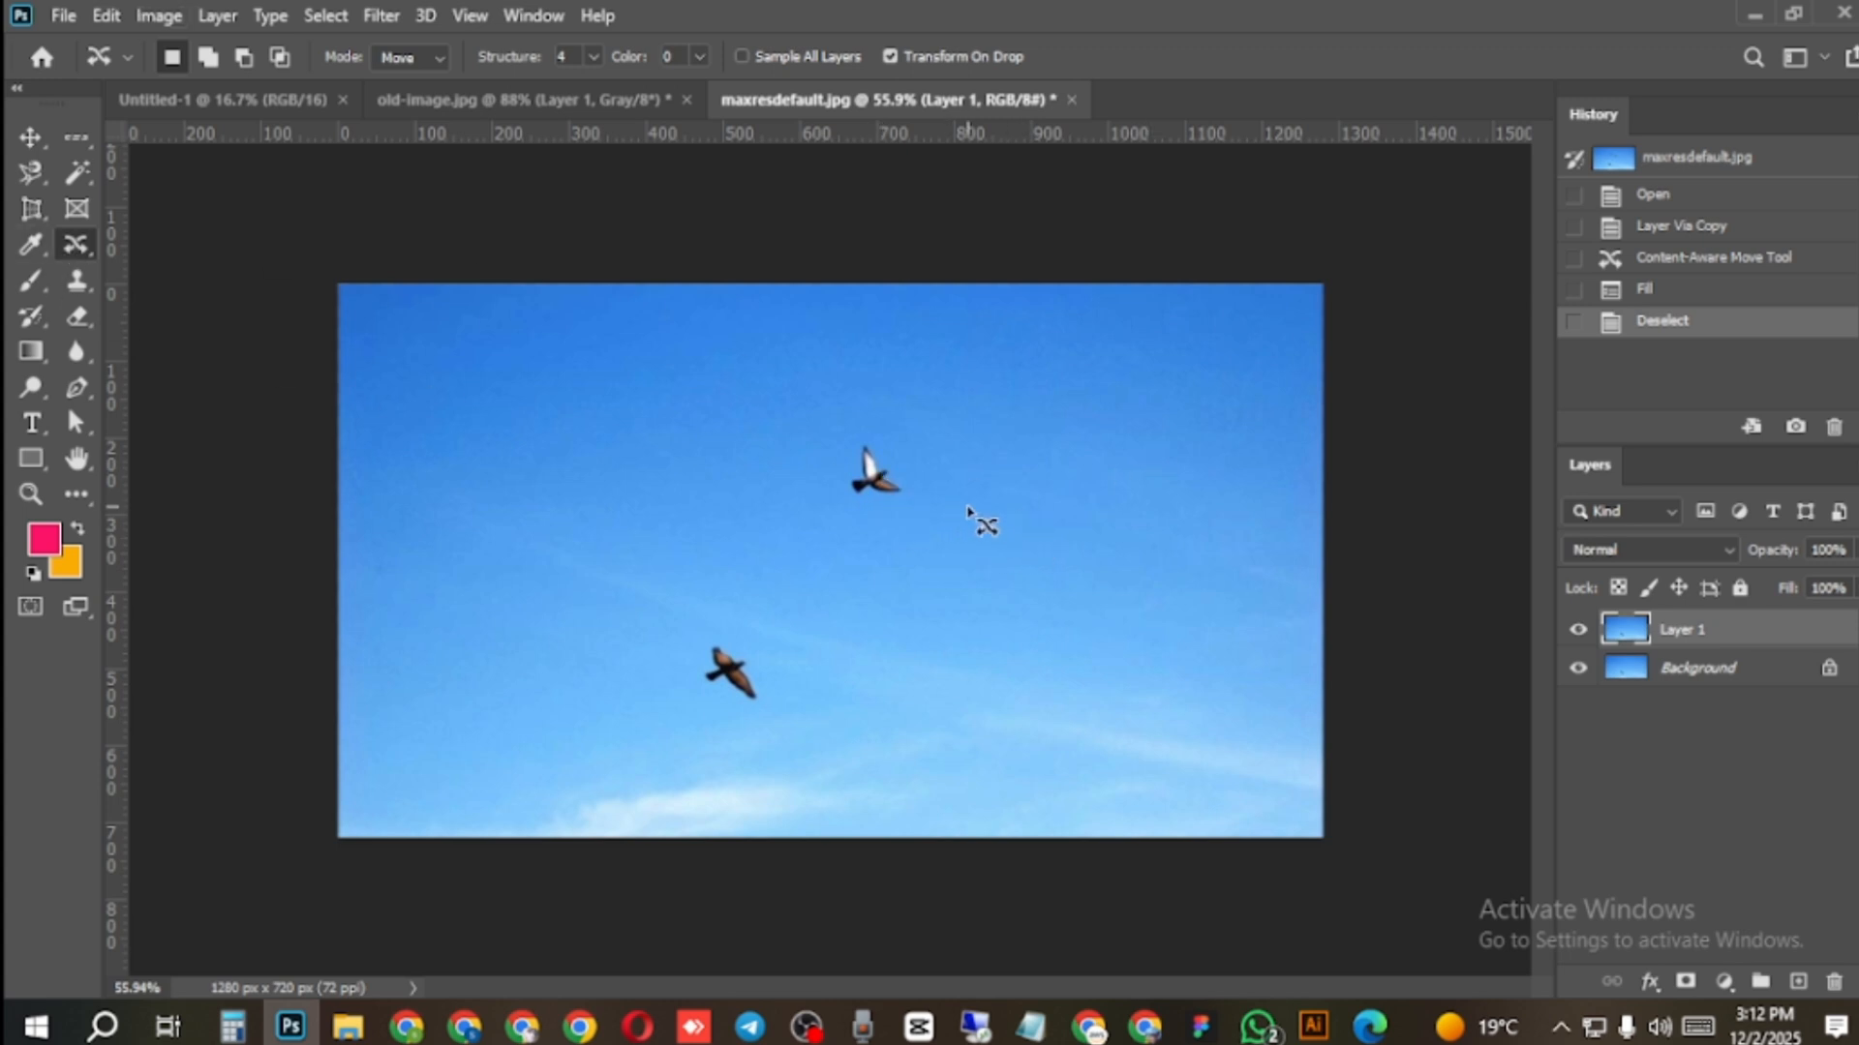
Outline the white-winged bird with a close-fitting Content-Aware Move selection, undoing the oversized attempt.
scroll(913, 482, "up", 3)
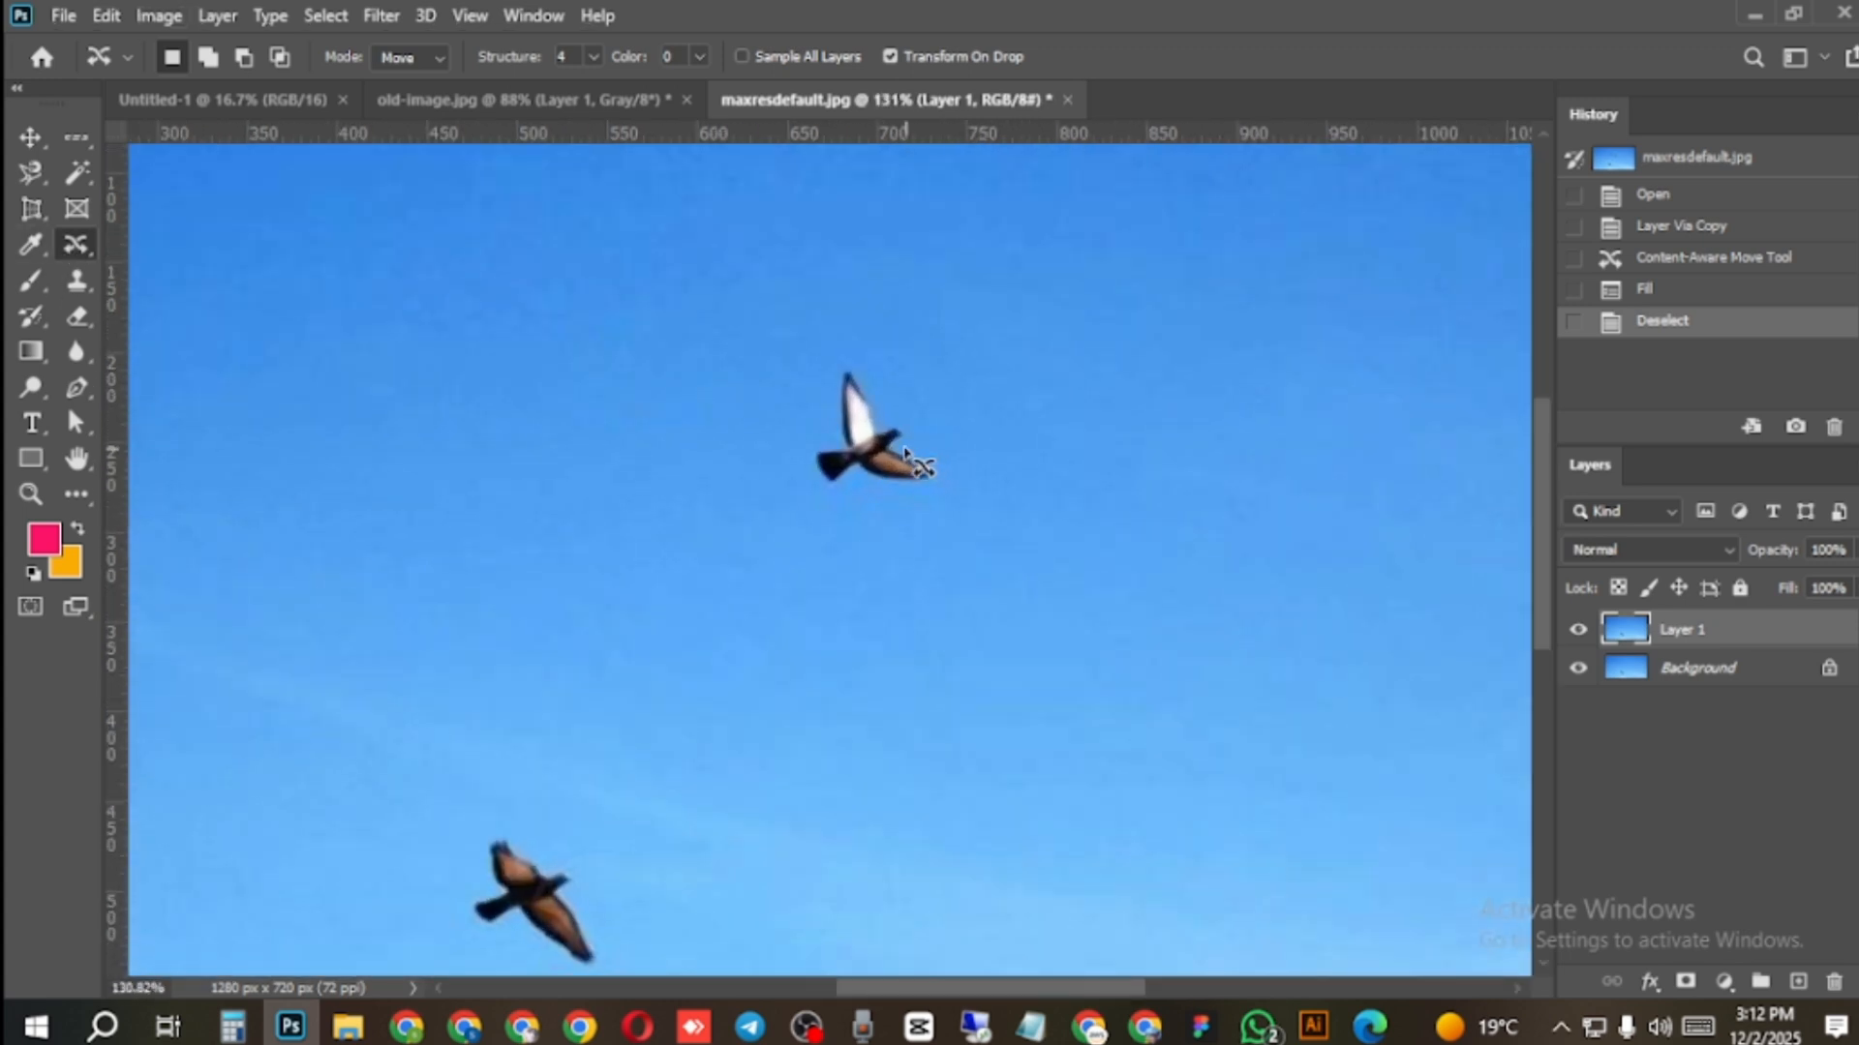
mouse_move(980, 383)
left_mouse_down()
mouse_move(916, 678)
mouse_move(1178, 551)
left_mouse_up()
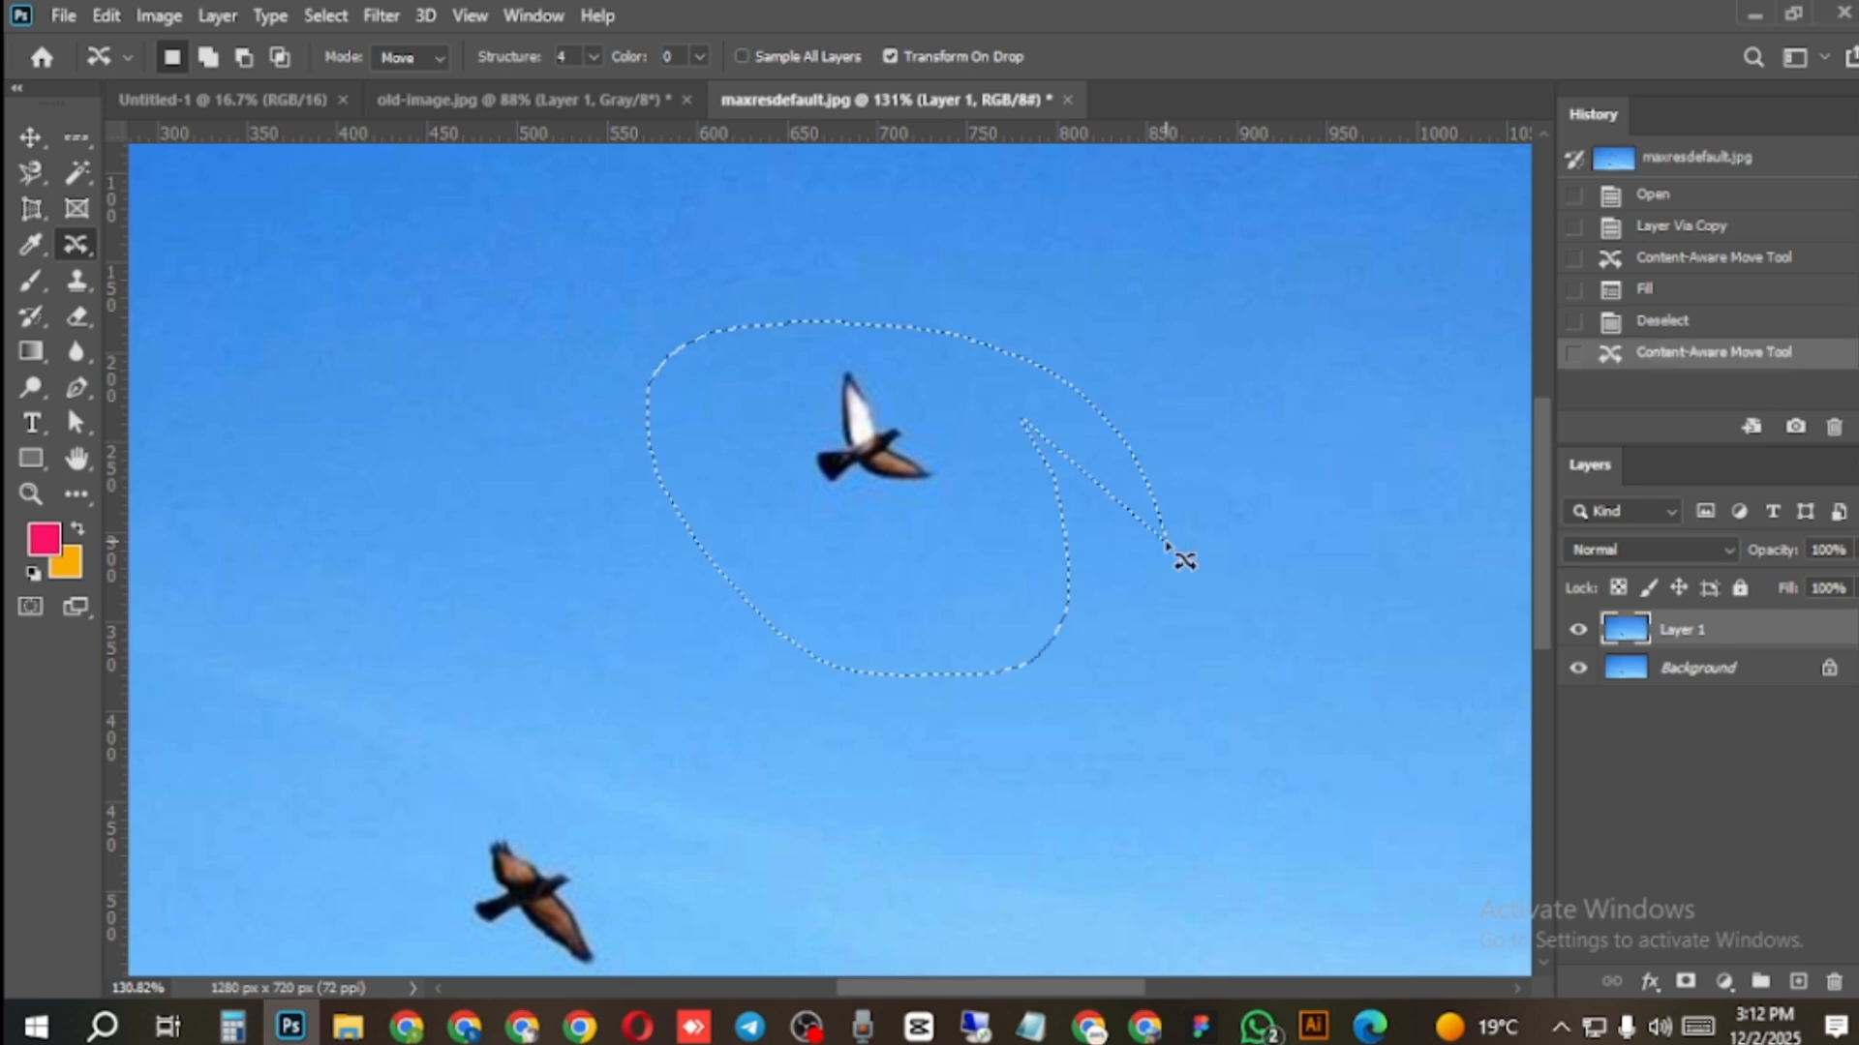
key("ctrl+z")
mouse_move(916, 453)
left_mouse_down()
mouse_move(928, 484)
mouse_move(883, 481)
mouse_move(943, 488)
mouse_move(910, 504)
mouse_move(811, 488)
mouse_move(800, 445)
mouse_move(825, 370)
mouse_move(879, 378)
mouse_move(924, 450)
left_mouse_up()
key("ctrl+z")
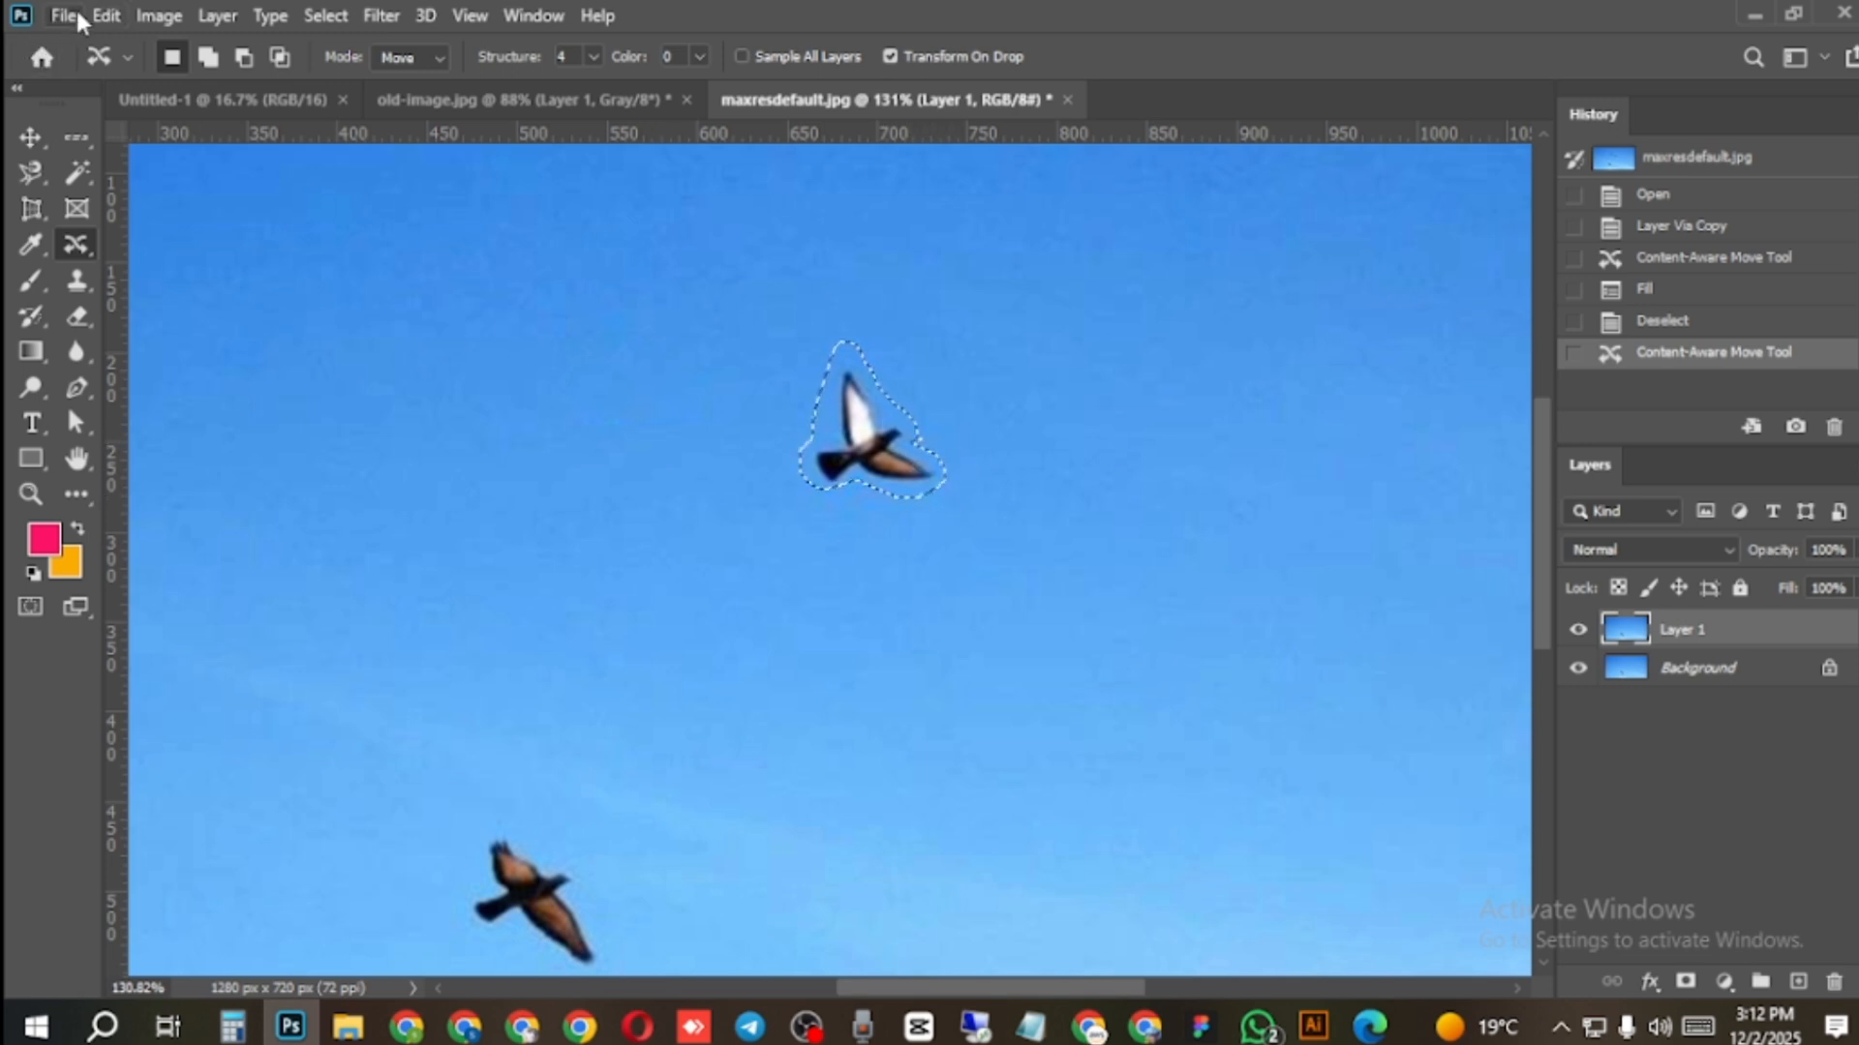
Remove the white-winged bird by filling its selection with Content-Aware contents at 100% opacity, and deselect.
left_click(100, 17)
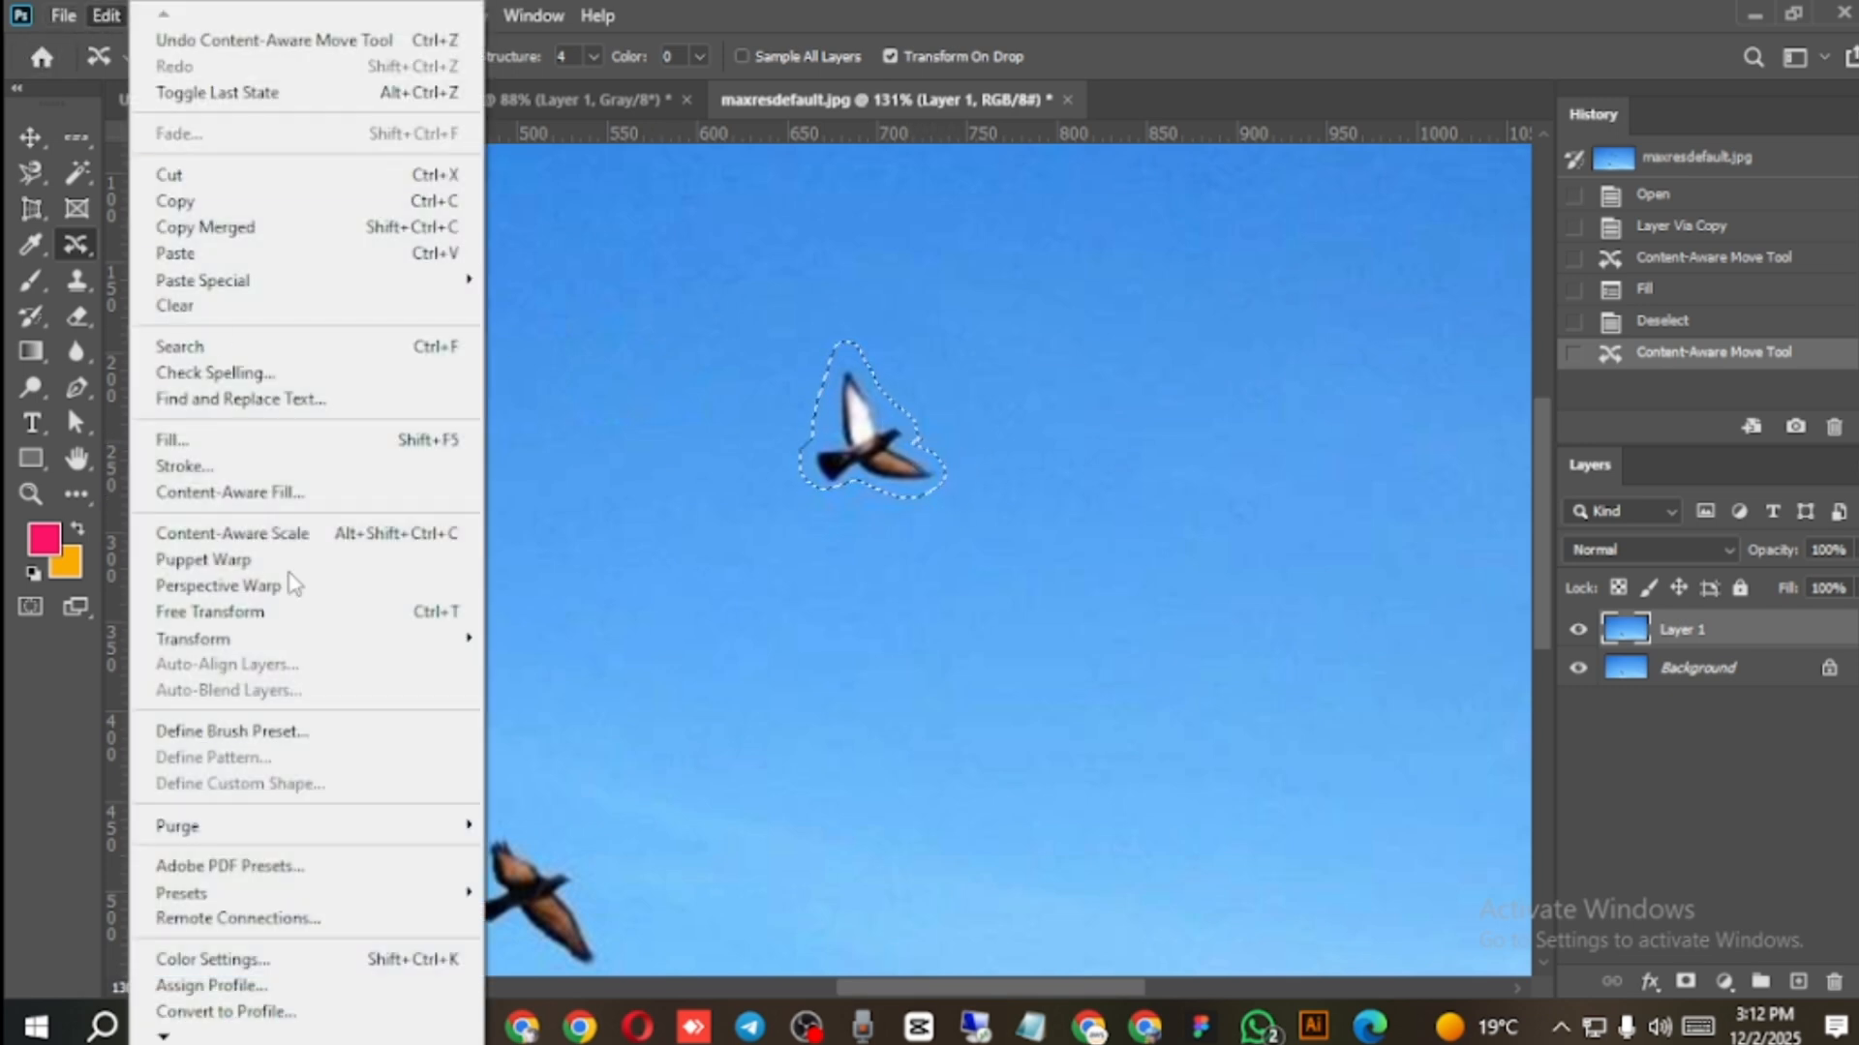
left_click(247, 453)
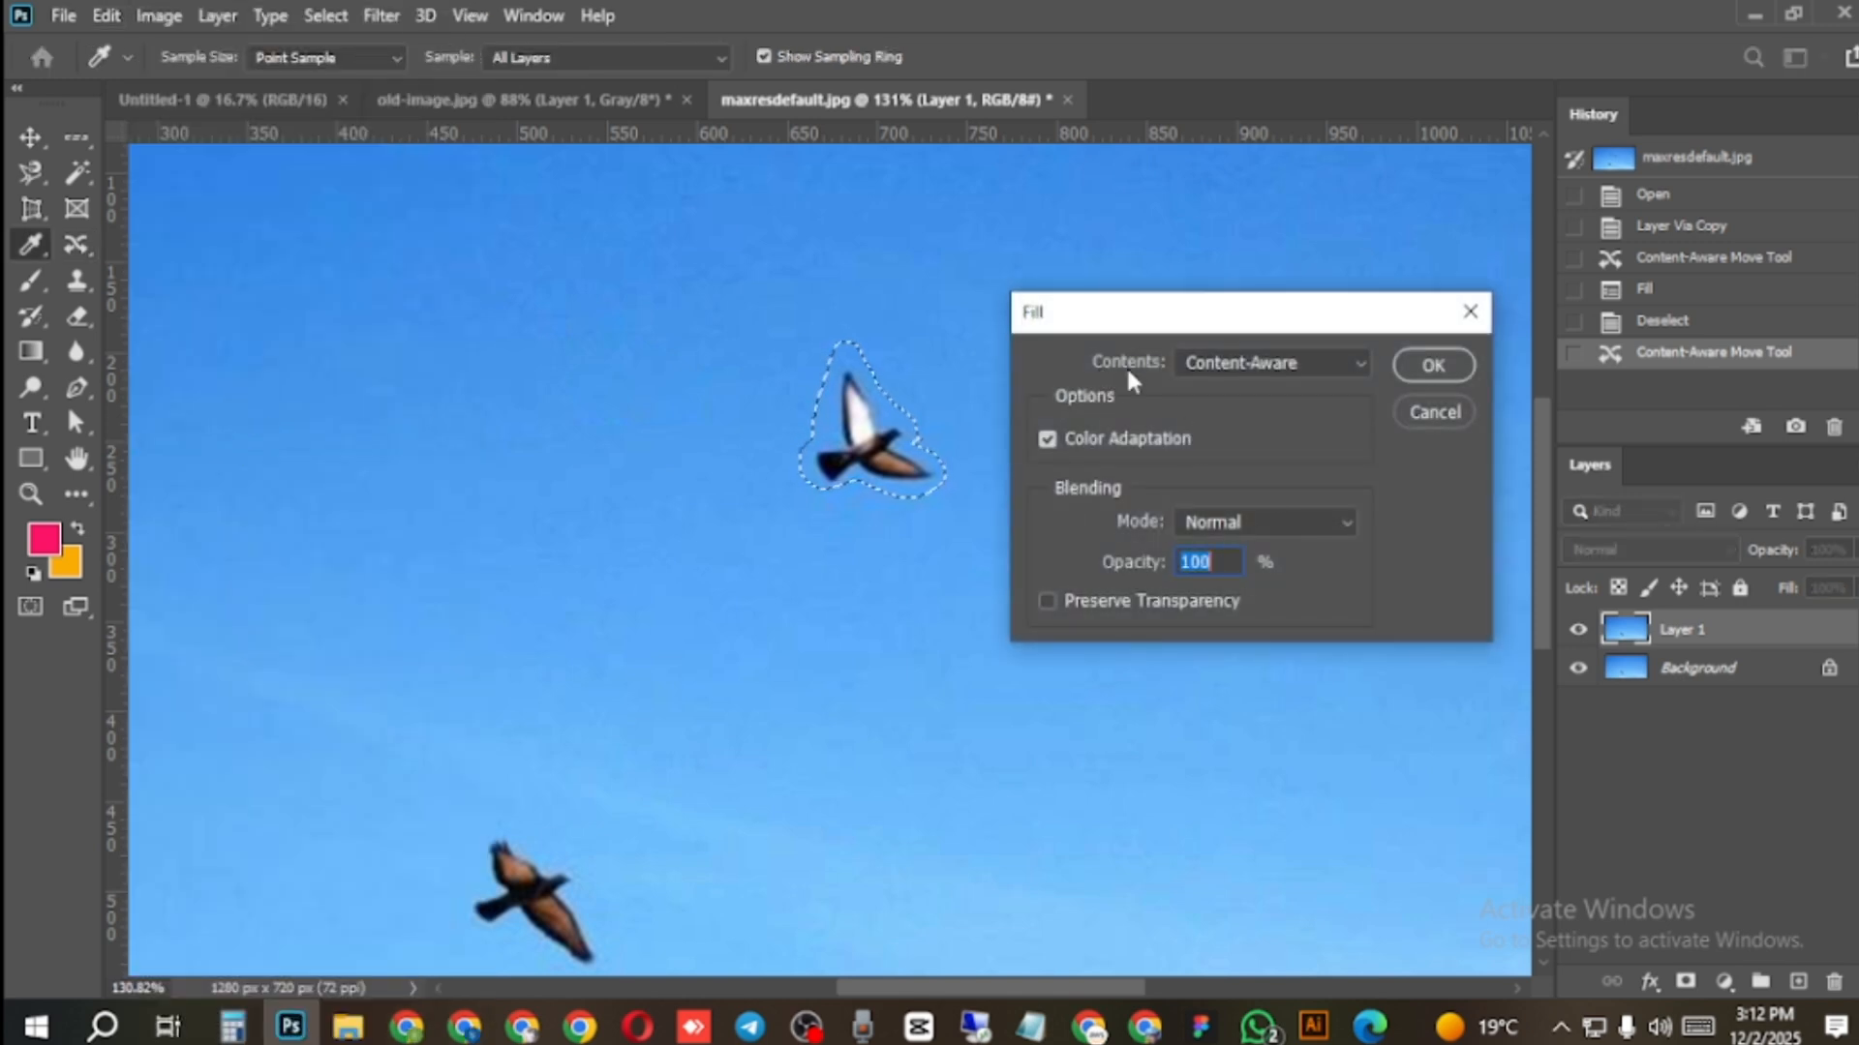
left_click(1311, 362)
left_click(1325, 362)
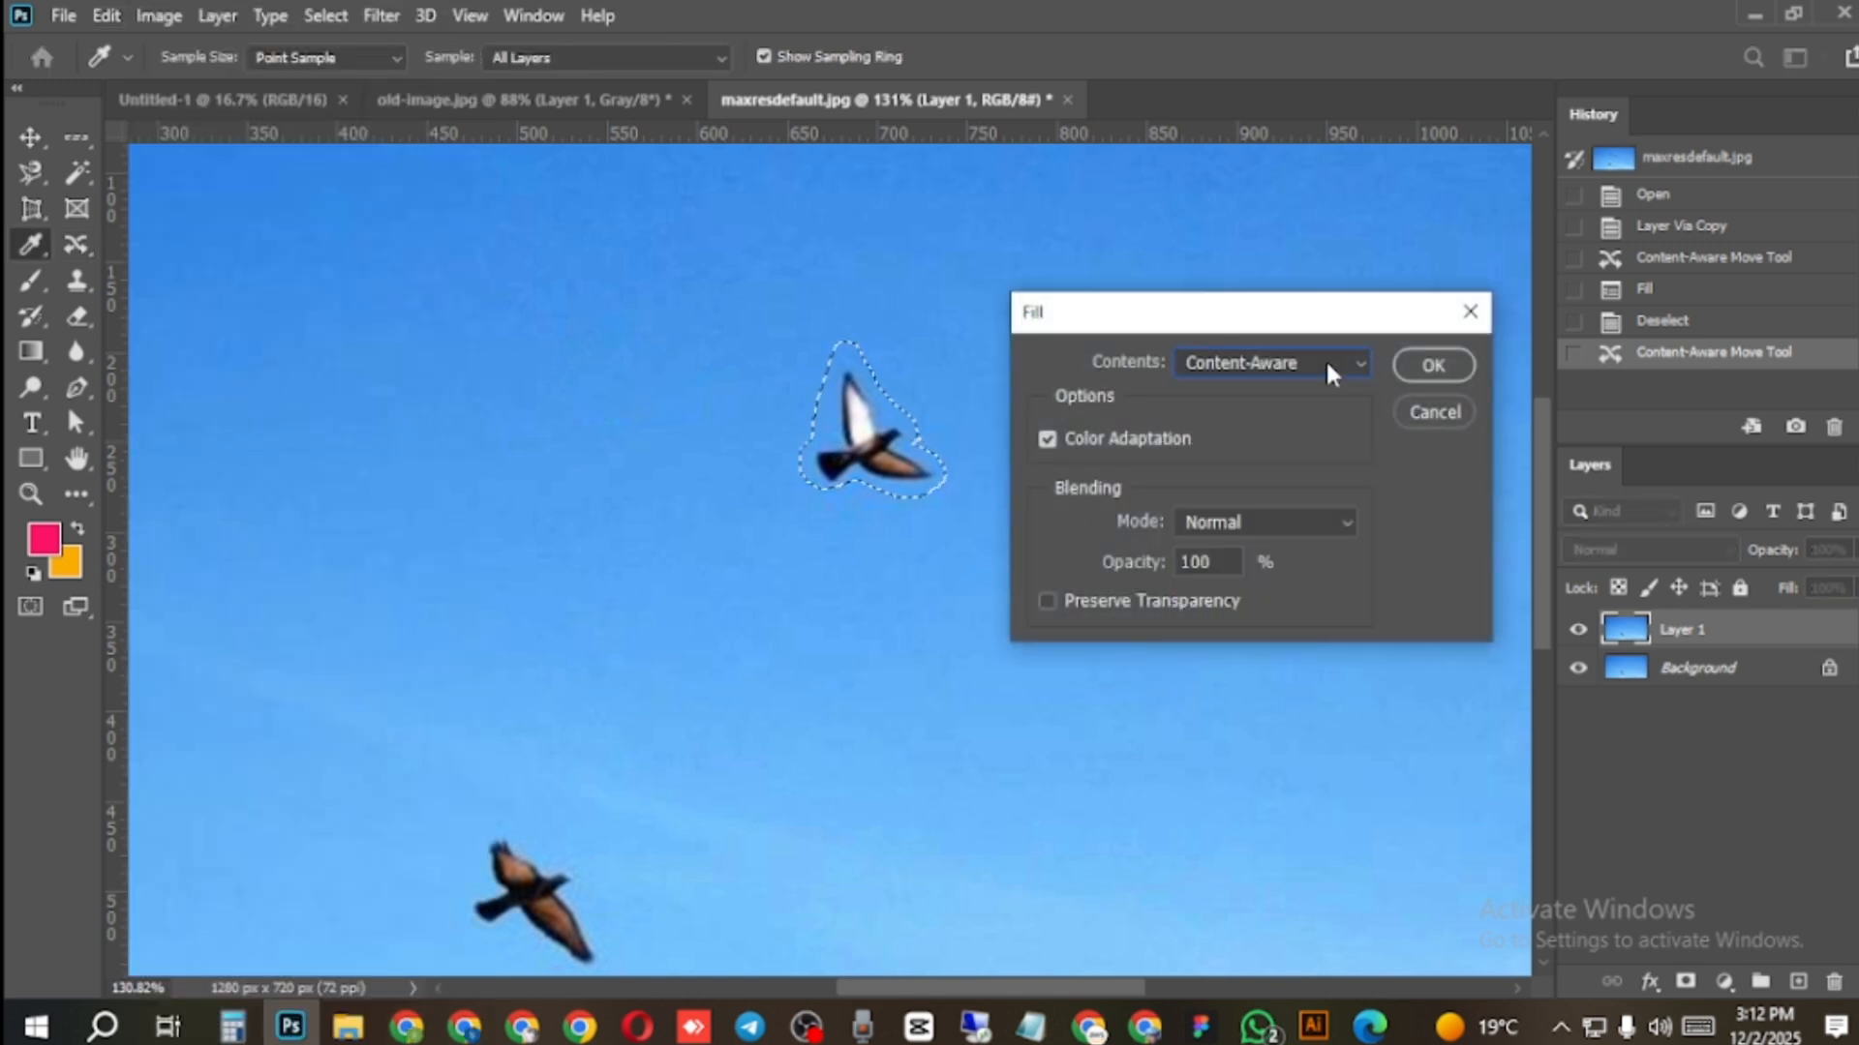
left_click(1433, 365)
scroll(850, 593, "down", 4)
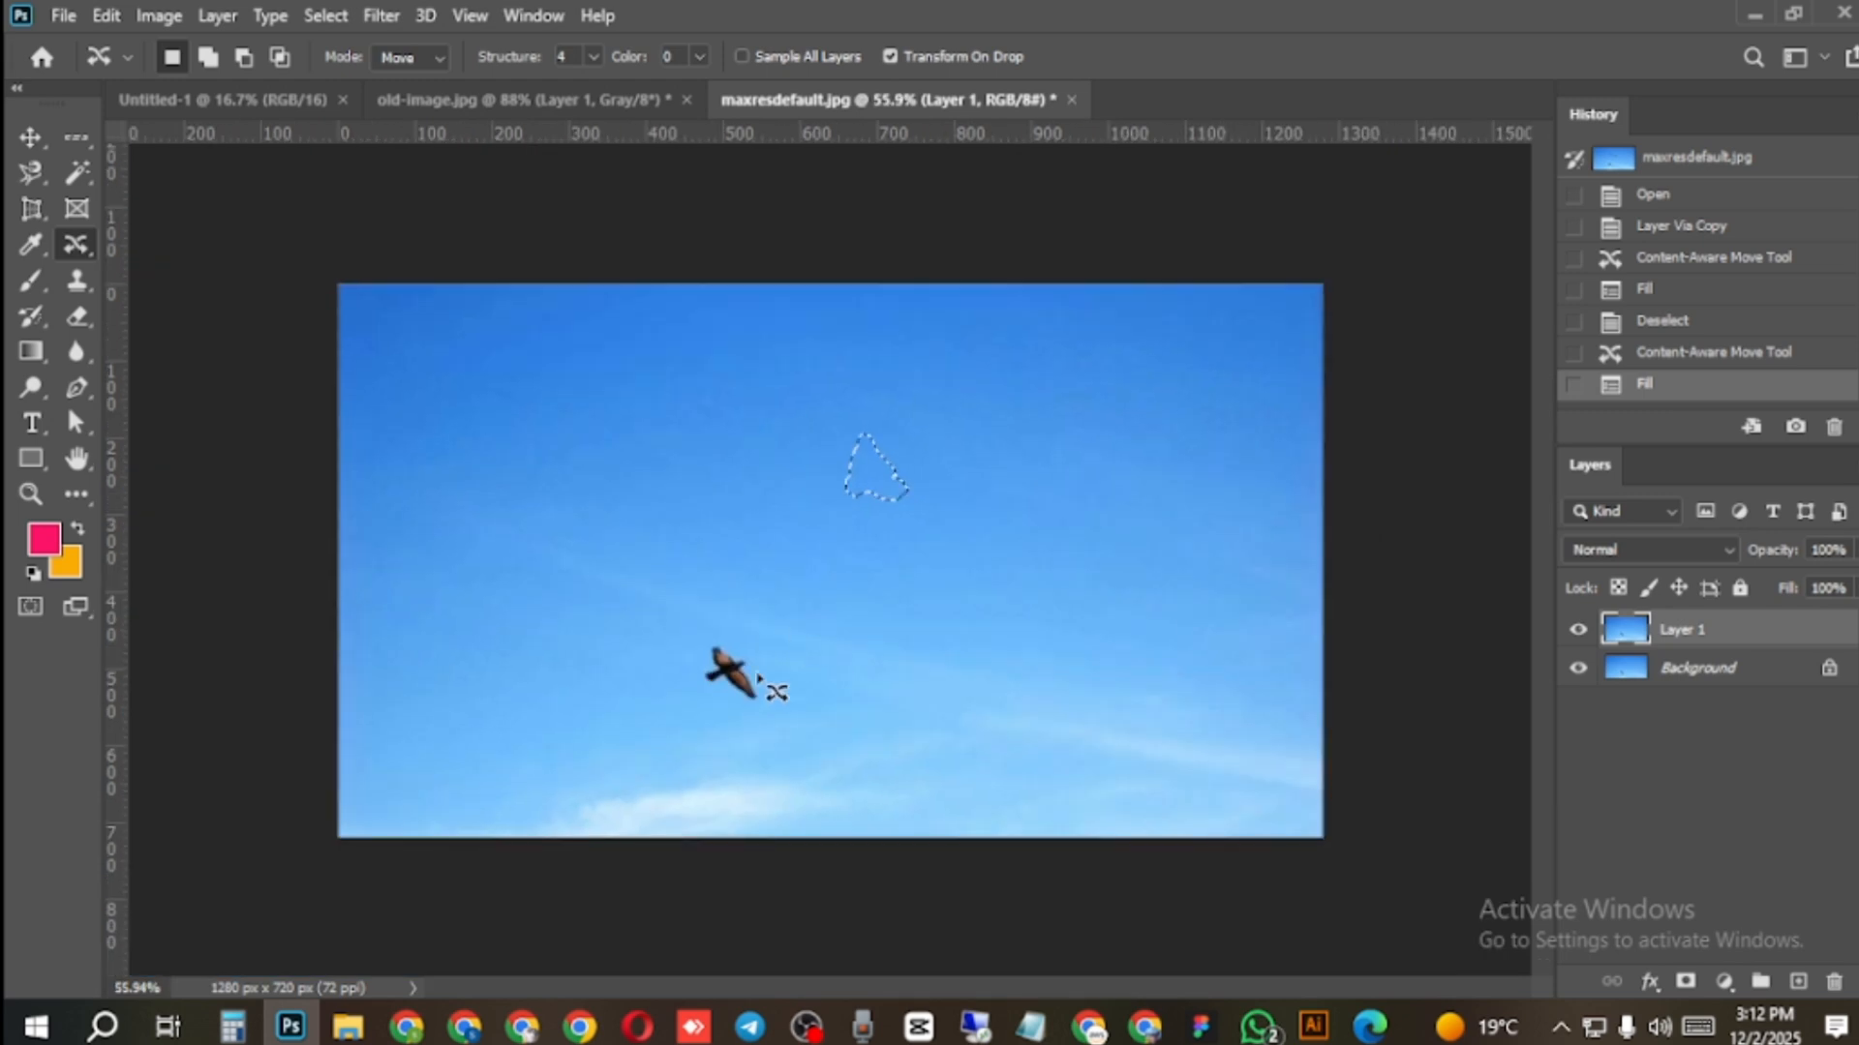
scroll(755, 716, "up", 3)
key("ctrl+d")
Outline the last remaining bird in the lower sky closely and remove it with a Content-Aware fill at 100% opacity.
scroll(726, 706, "up", 2)
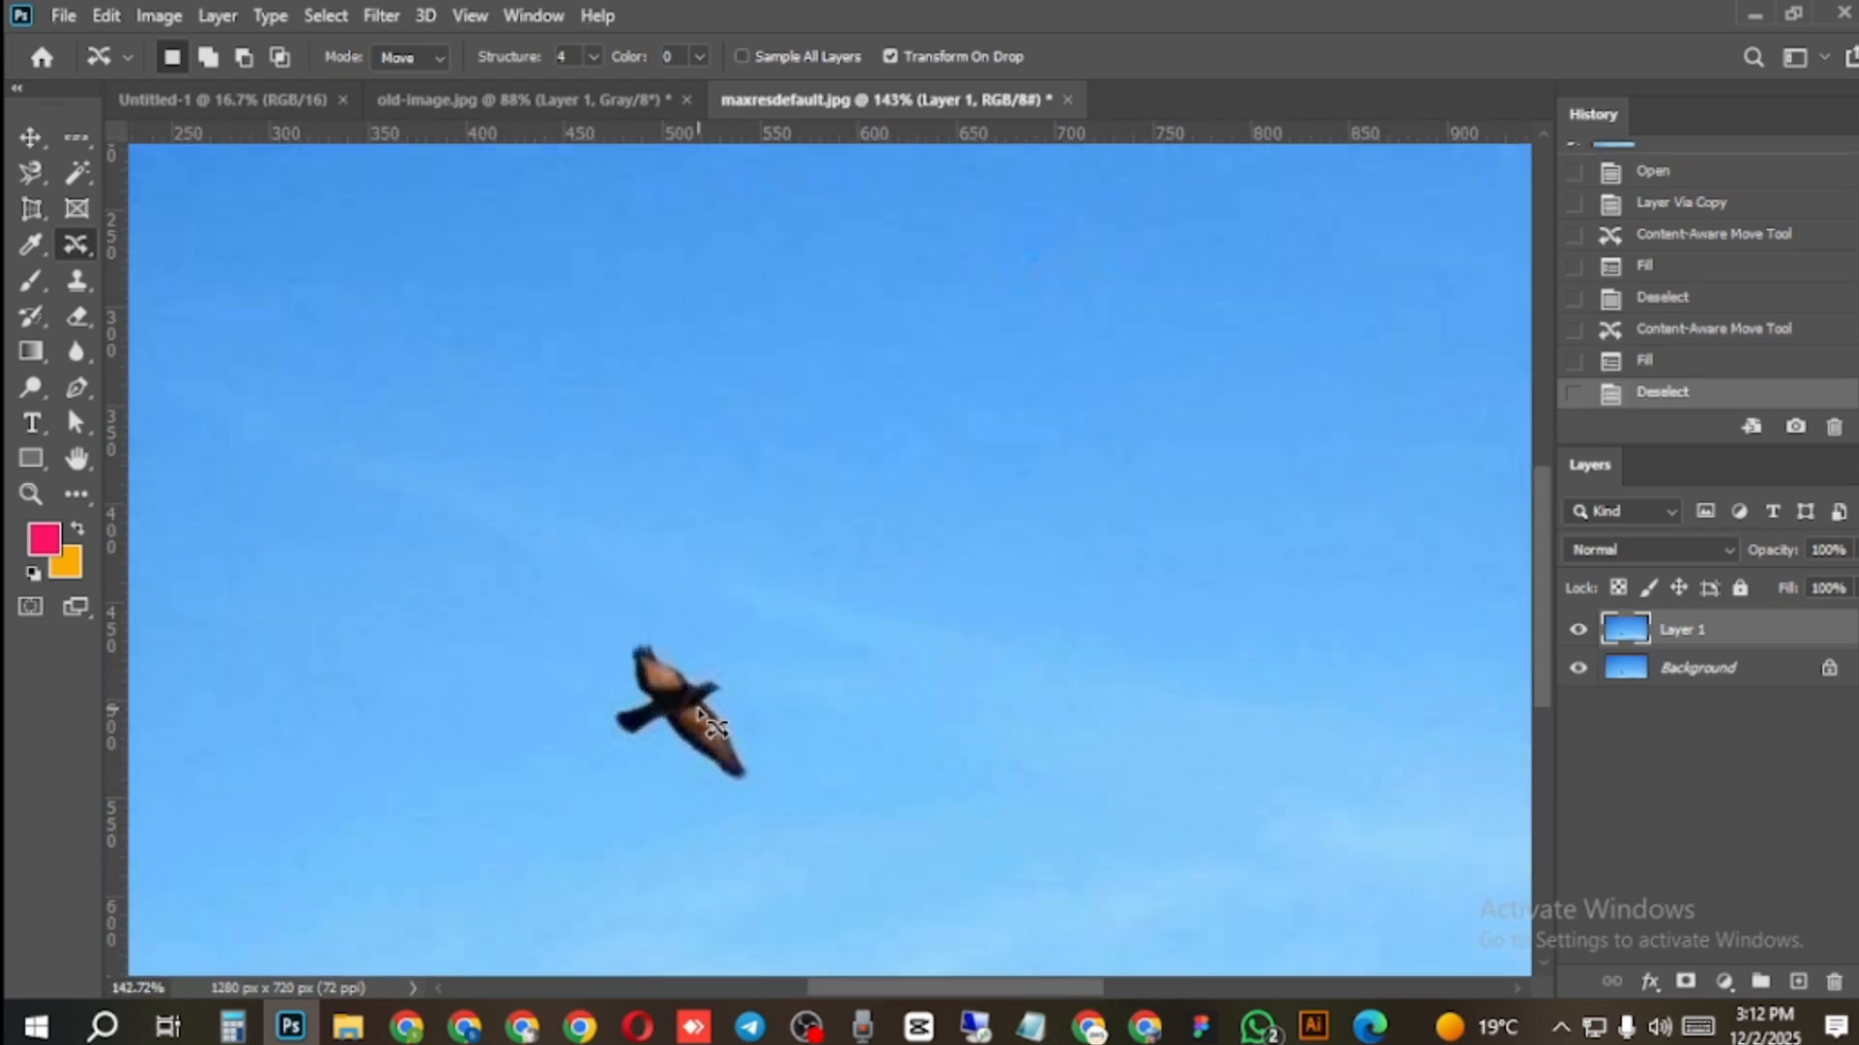
mouse_move(723, 698)
left_mouse_down()
mouse_move(767, 789)
mouse_move(715, 789)
mouse_move(663, 740)
mouse_move(614, 737)
mouse_move(604, 689)
mouse_move(645, 627)
mouse_move(736, 701)
left_mouse_up()
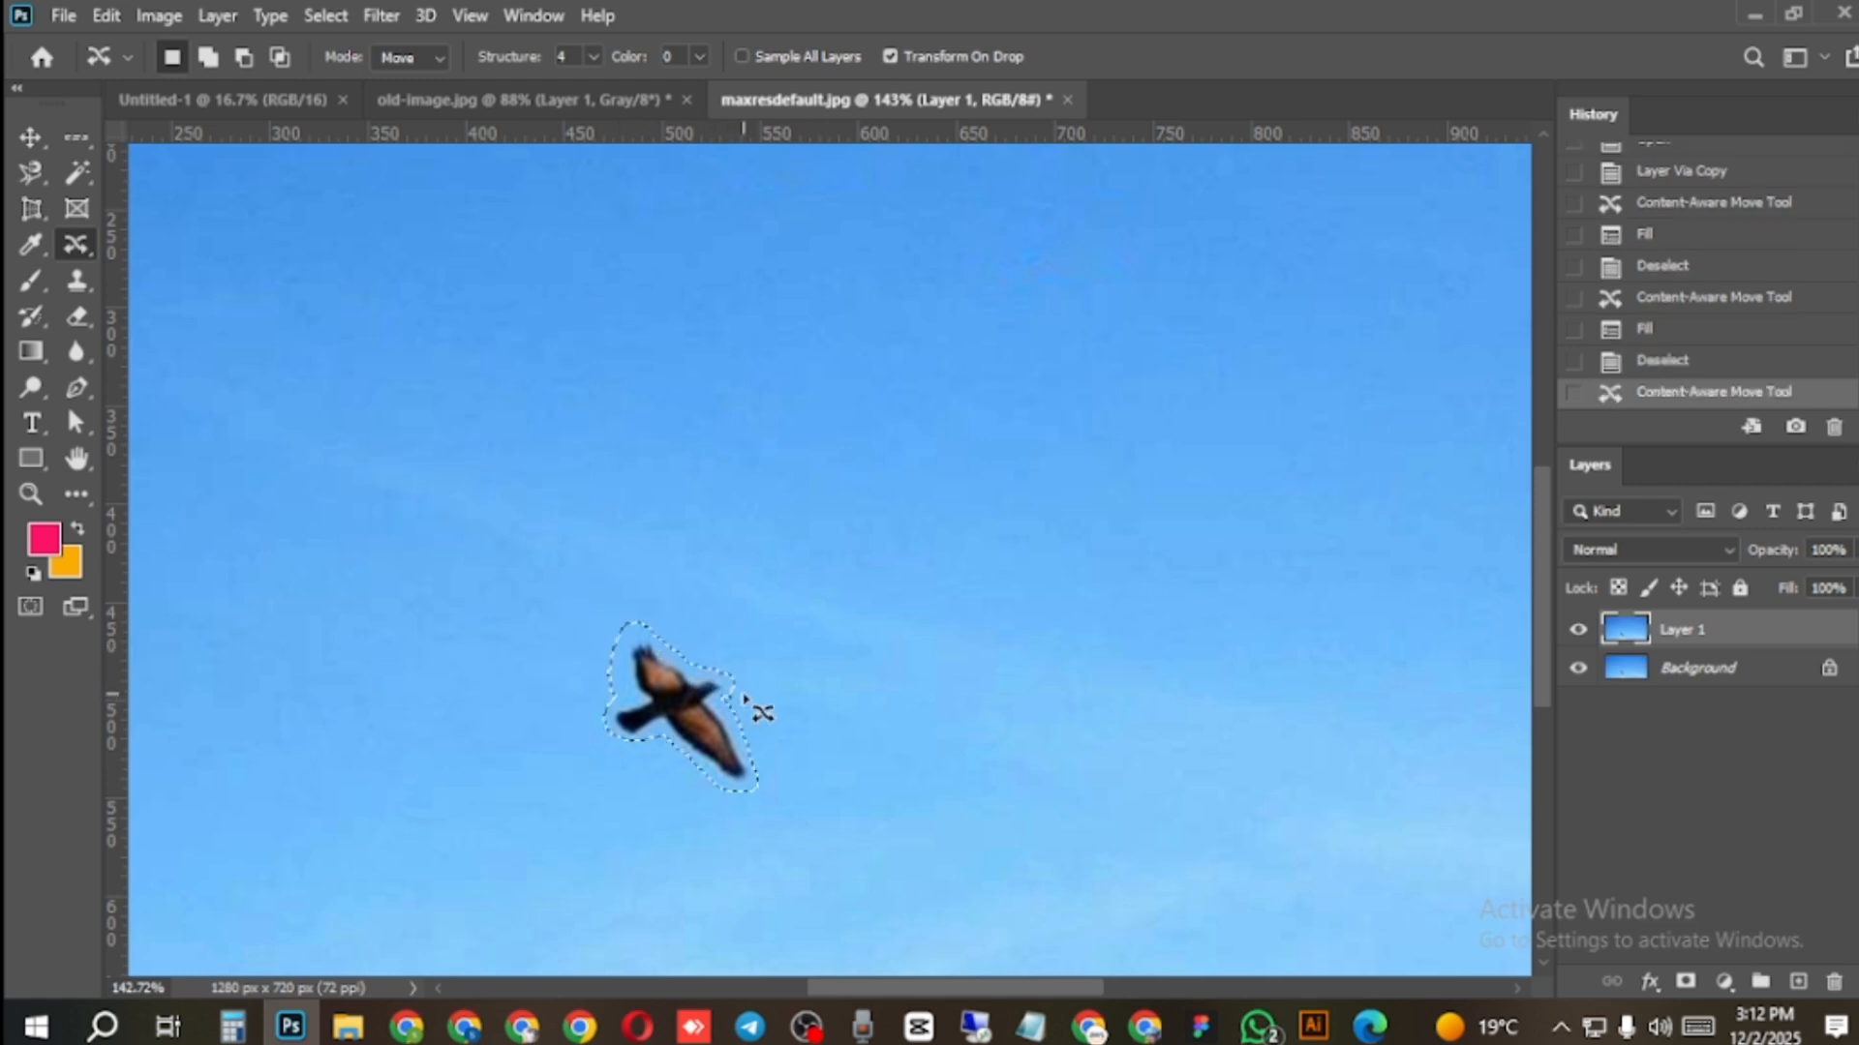
left_click(108, 9)
left_click(237, 442)
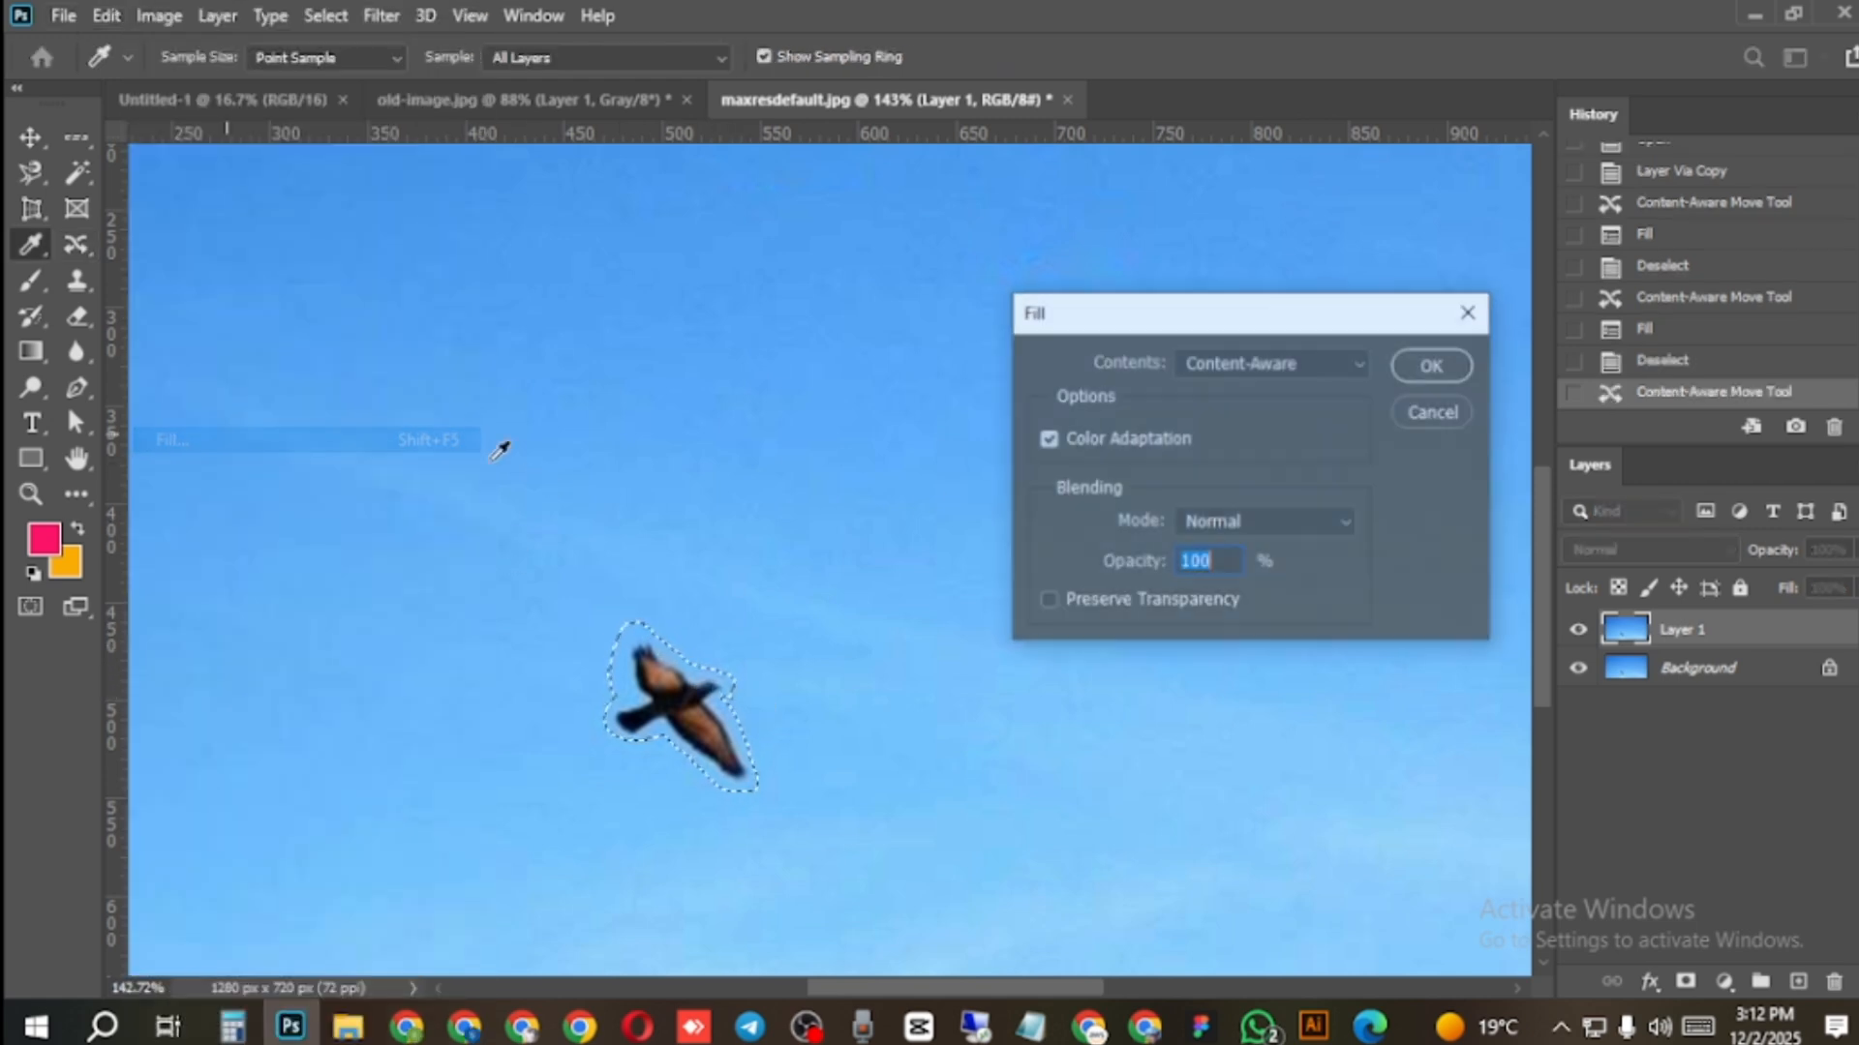
left_click(1435, 363)
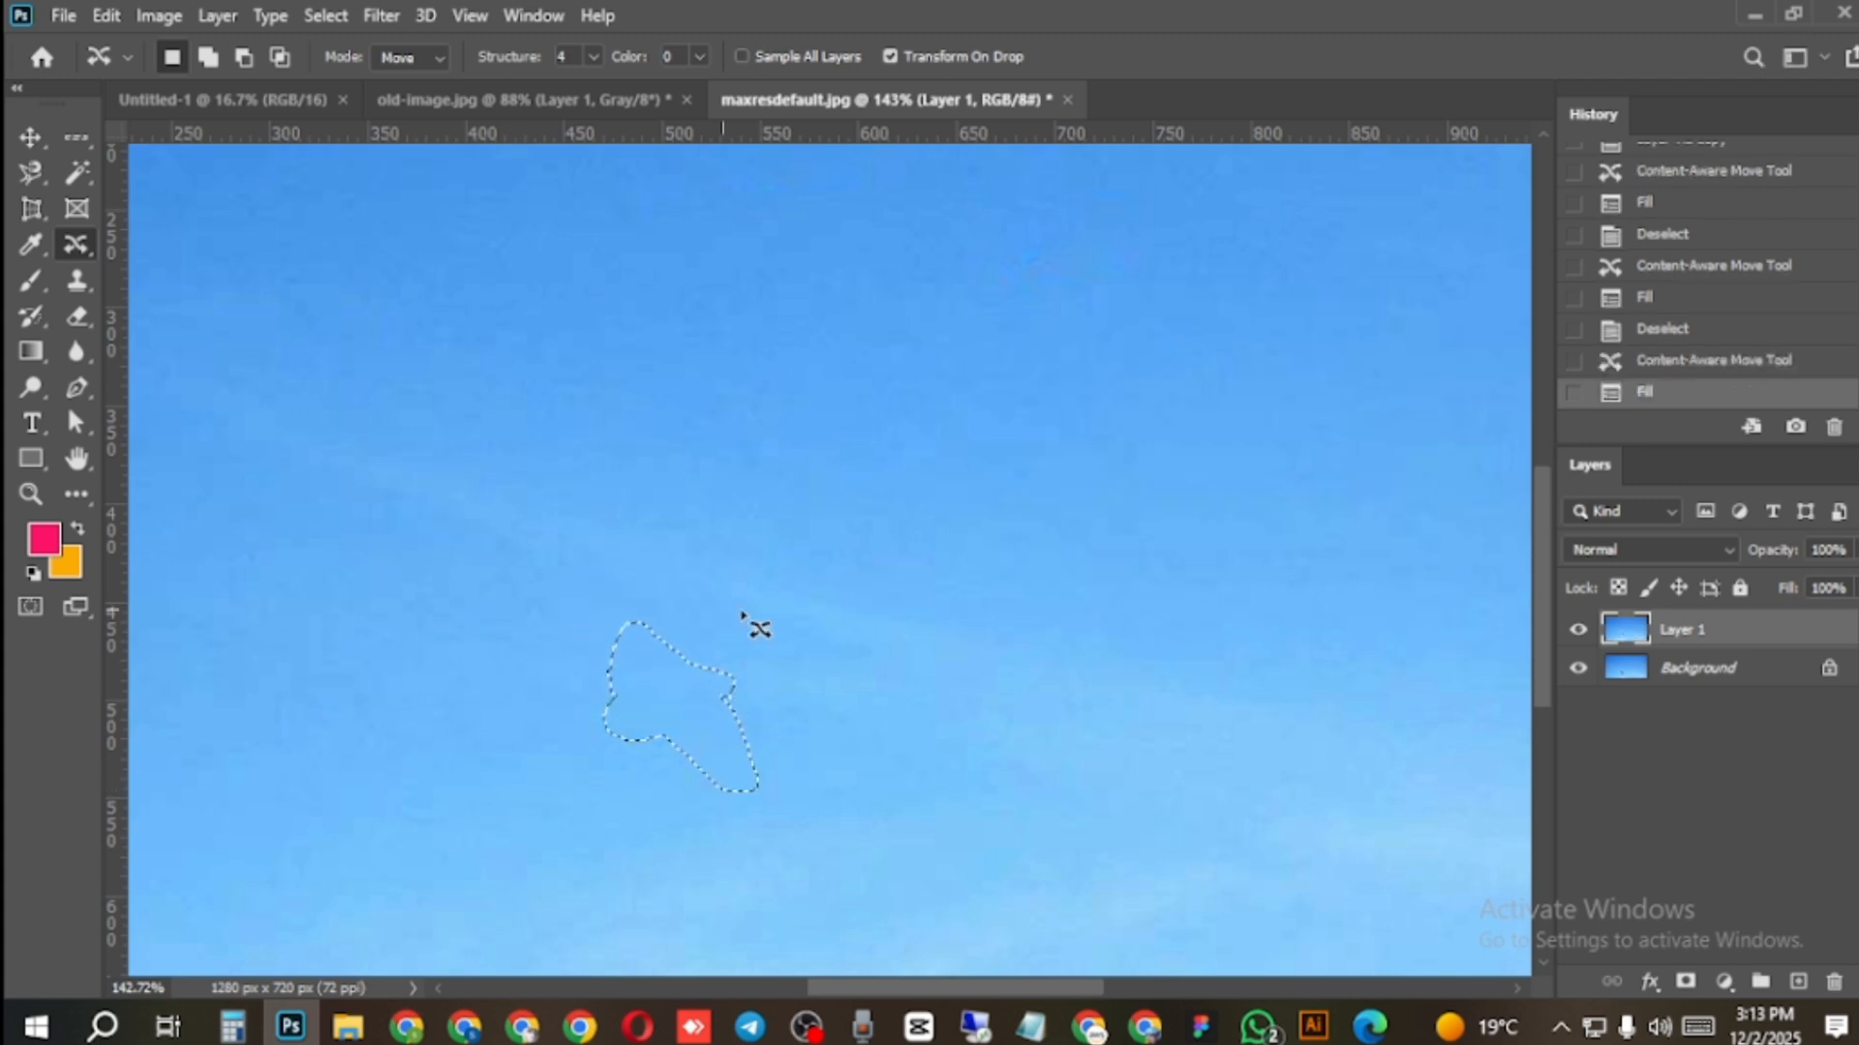
Clear the selection around the area where the last bird was filled in.
scroll(751, 620, "down", 3)
key("ctrl+d")
scroll(753, 618, "down", 2)
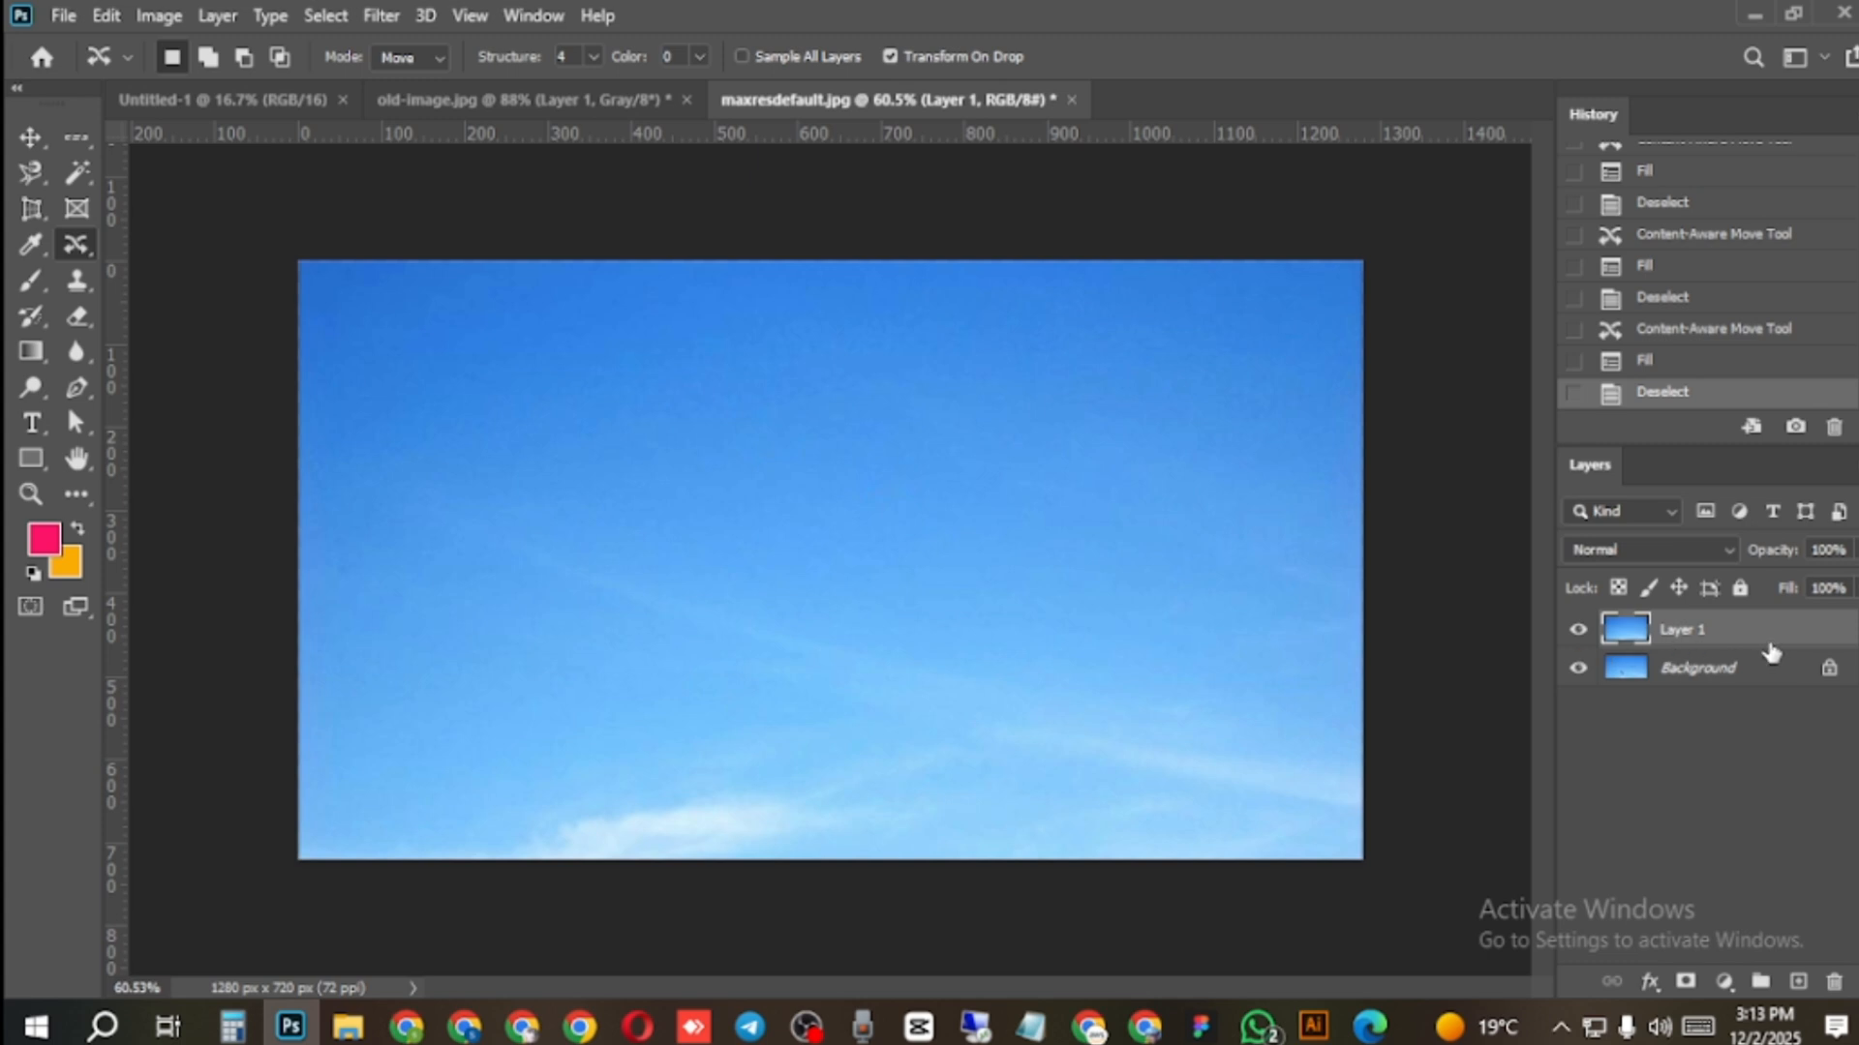
Compare the sky with and without the birds by hiding and showing Layer 1 twice.
left_click(1580, 631)
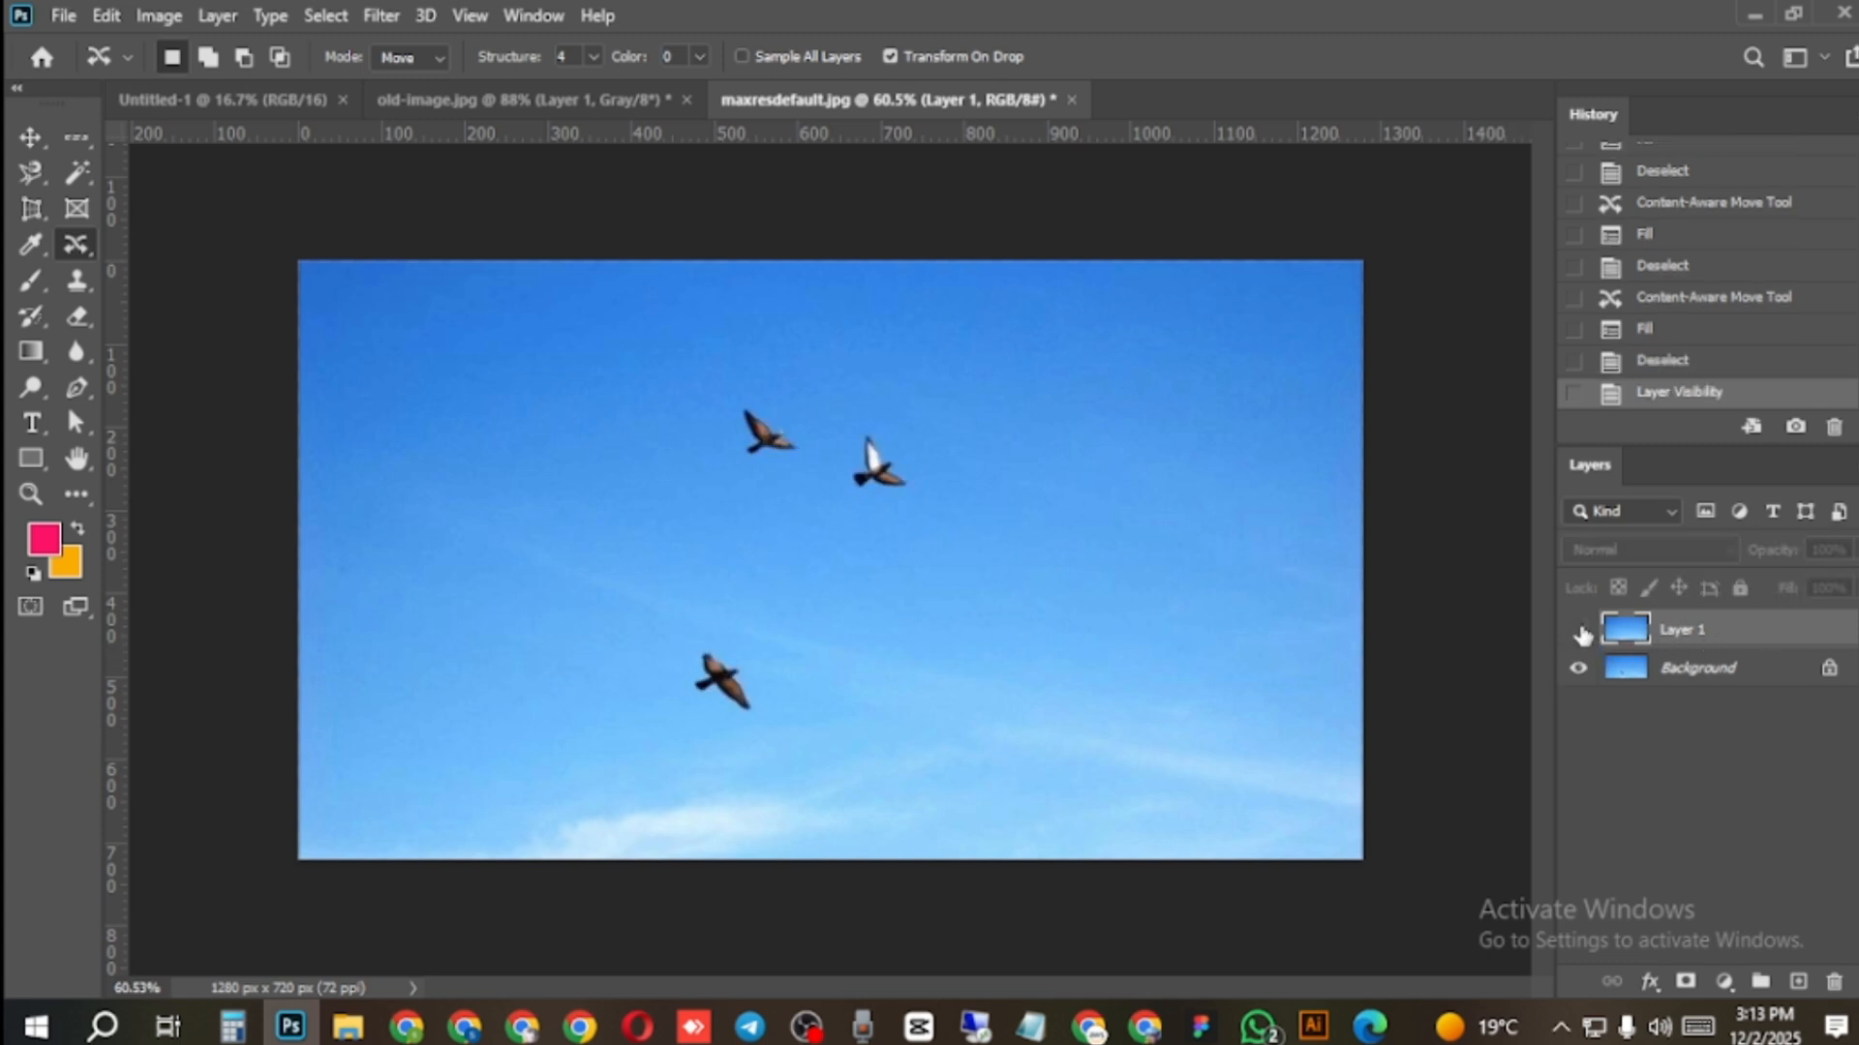
left_click(1580, 631)
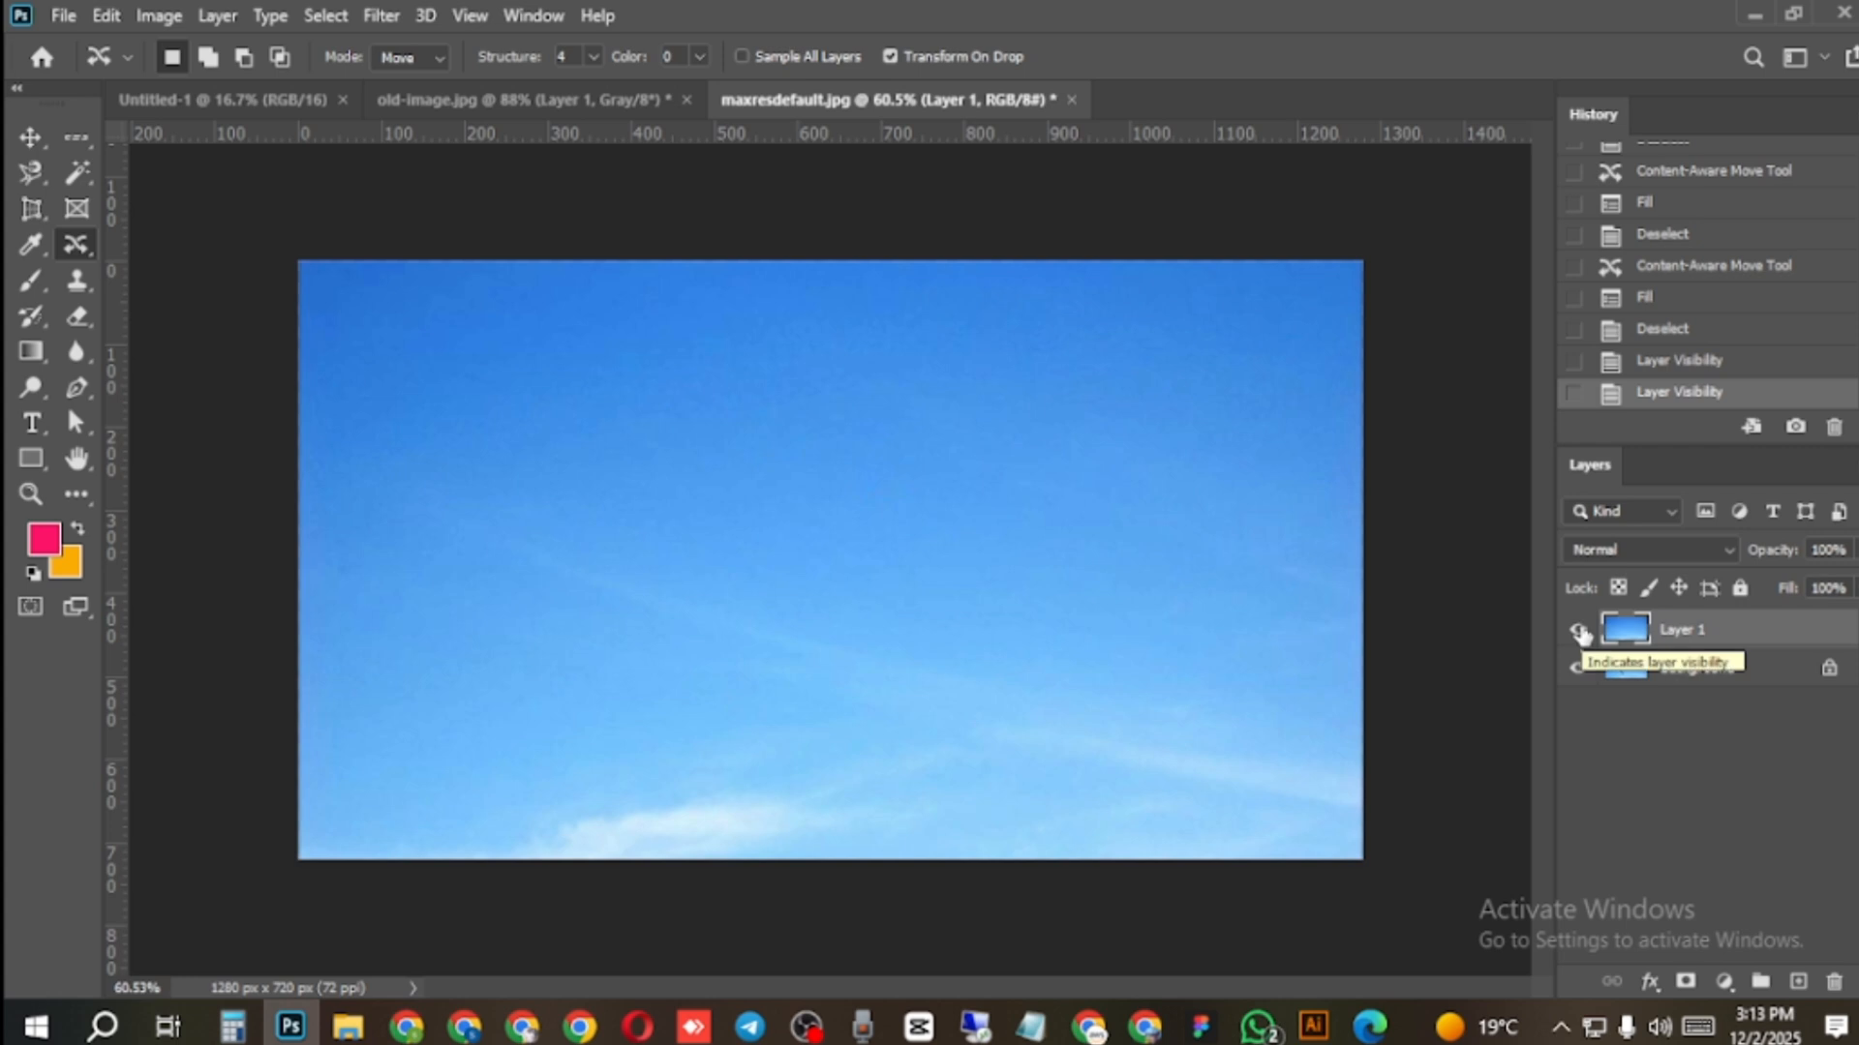
left_click(1579, 631)
left_click(1580, 631)
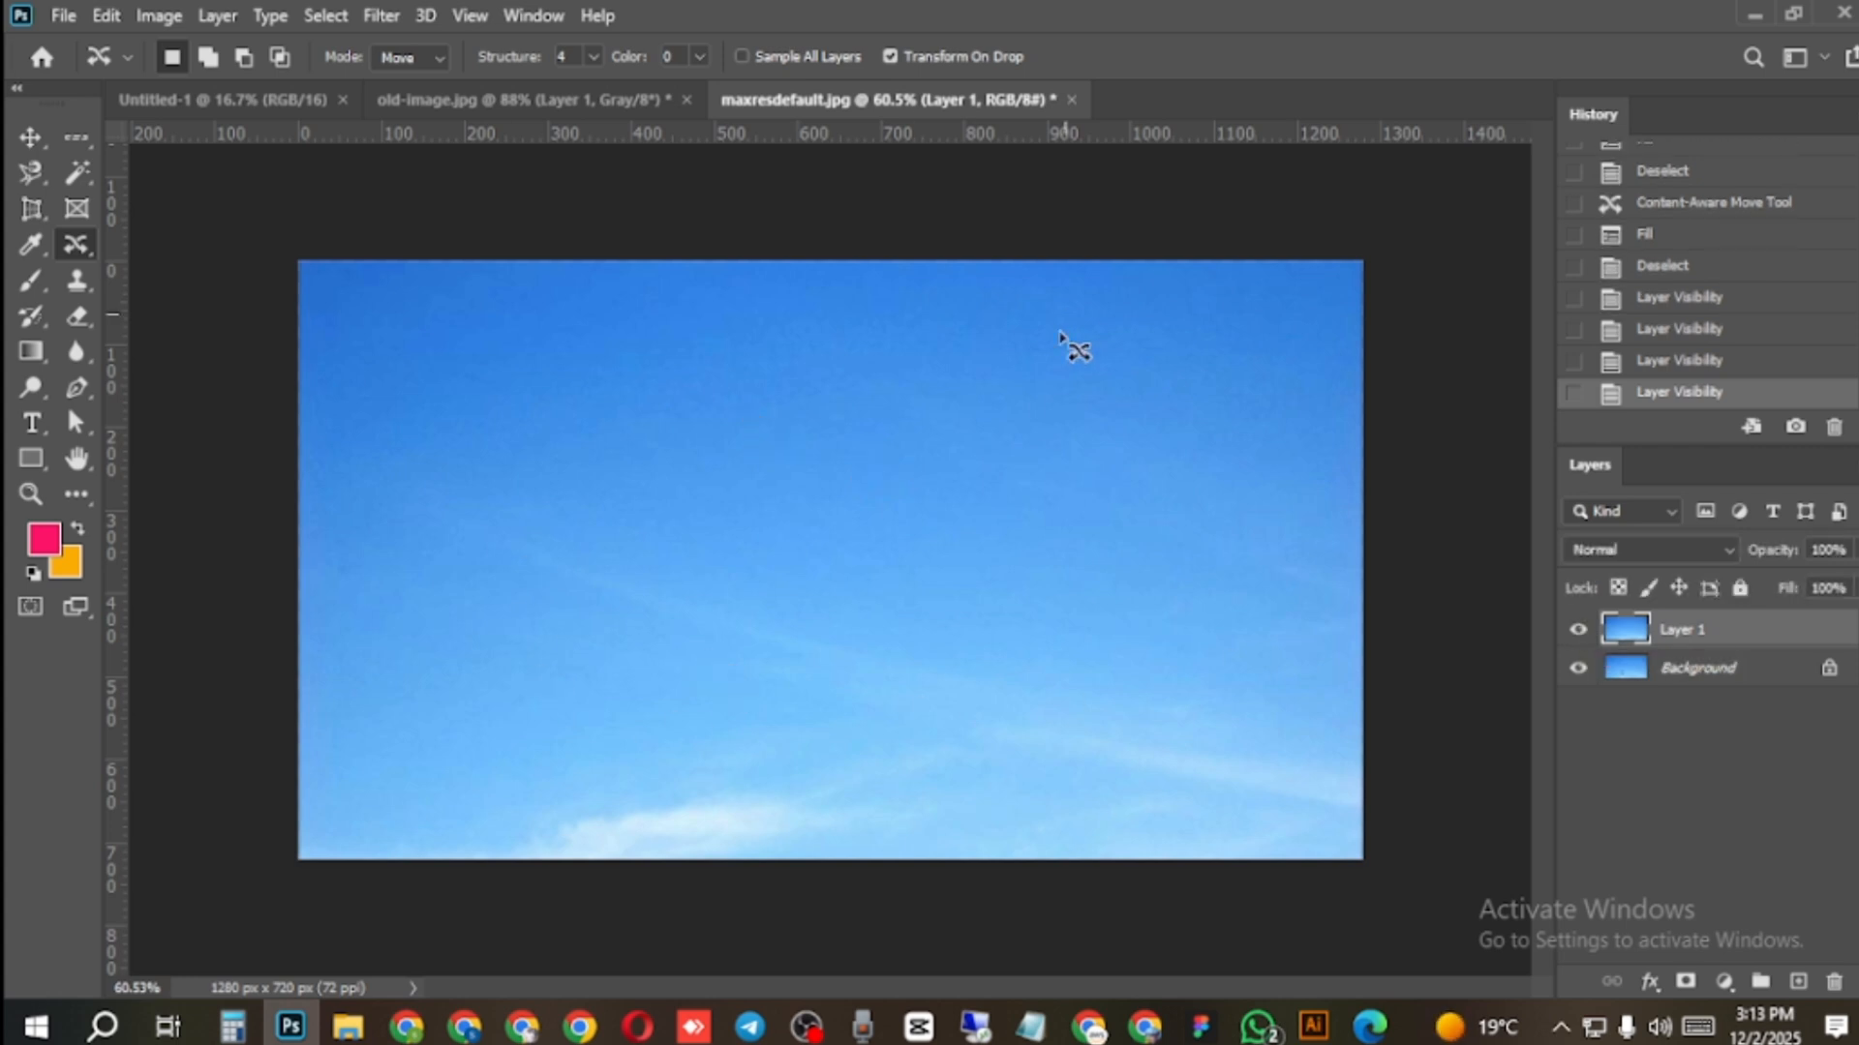
Open RedEye-babyBefore.jpg and duplicate its background onto a new layer.
right_click(74, 246)
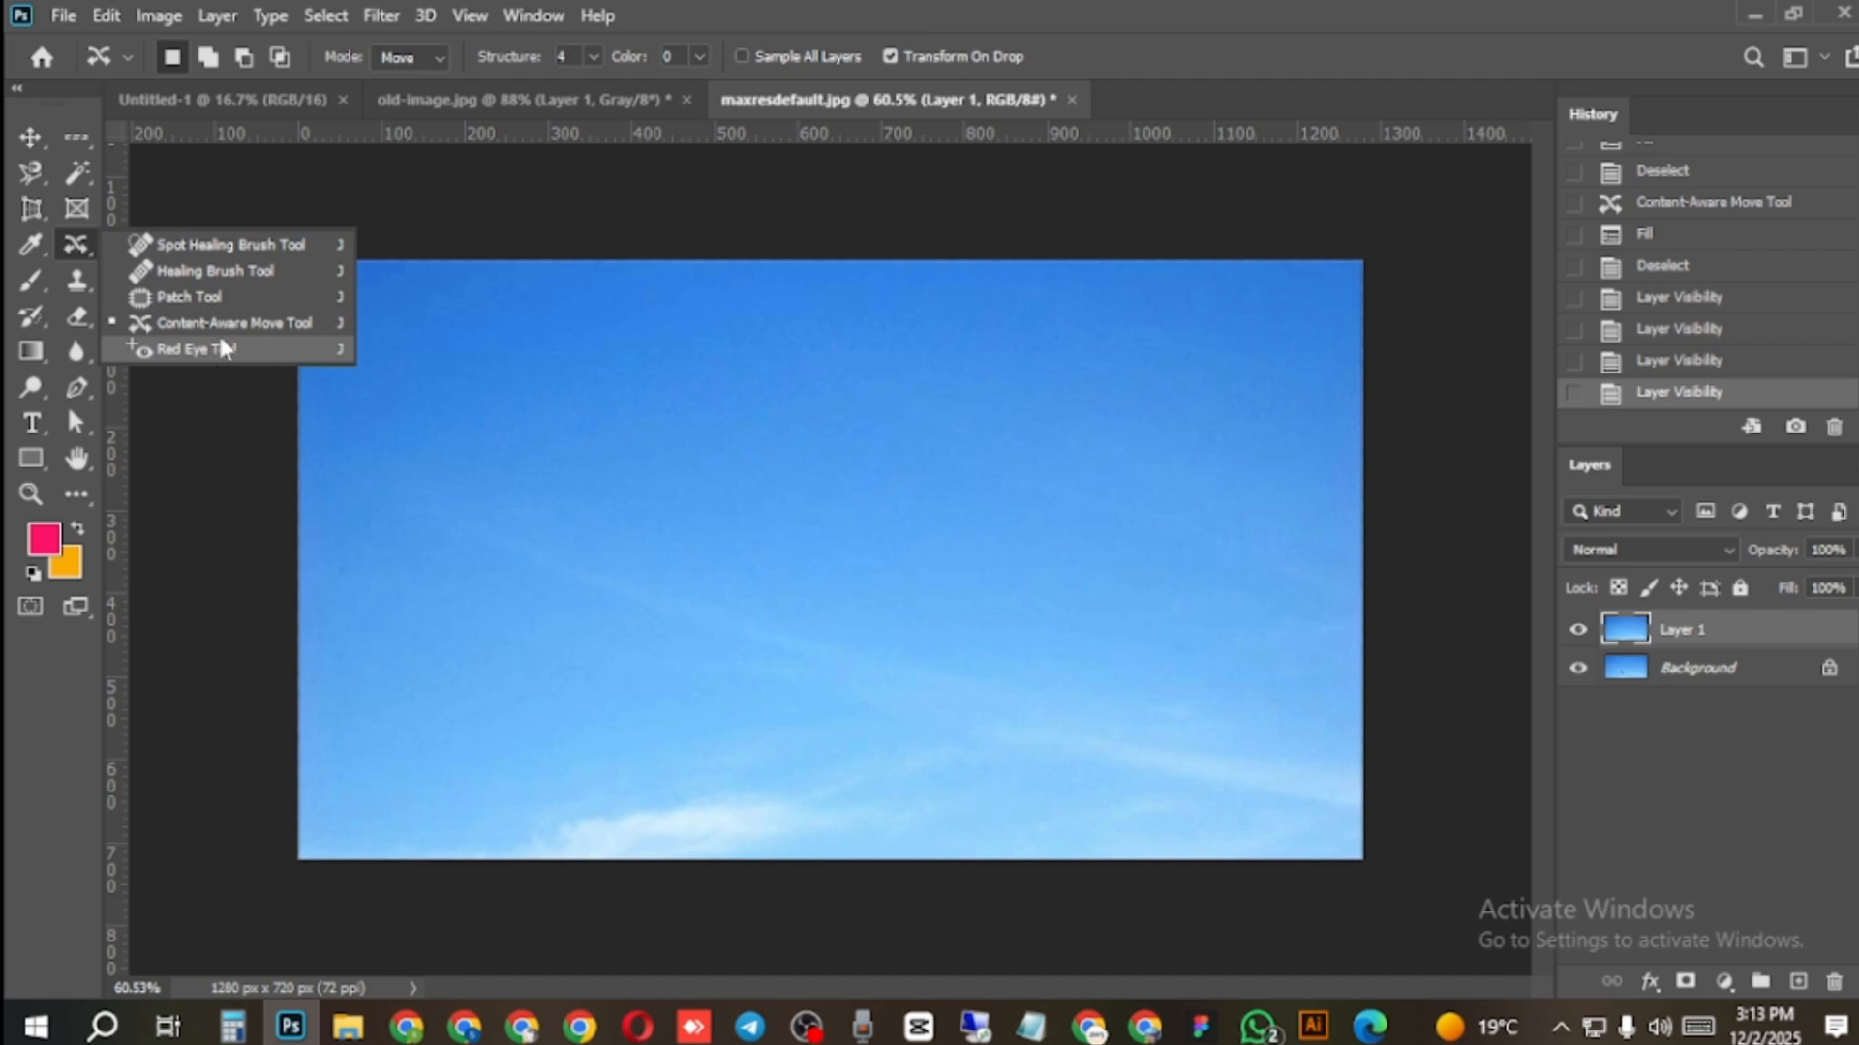
left_click(60, 15)
left_click(82, 71)
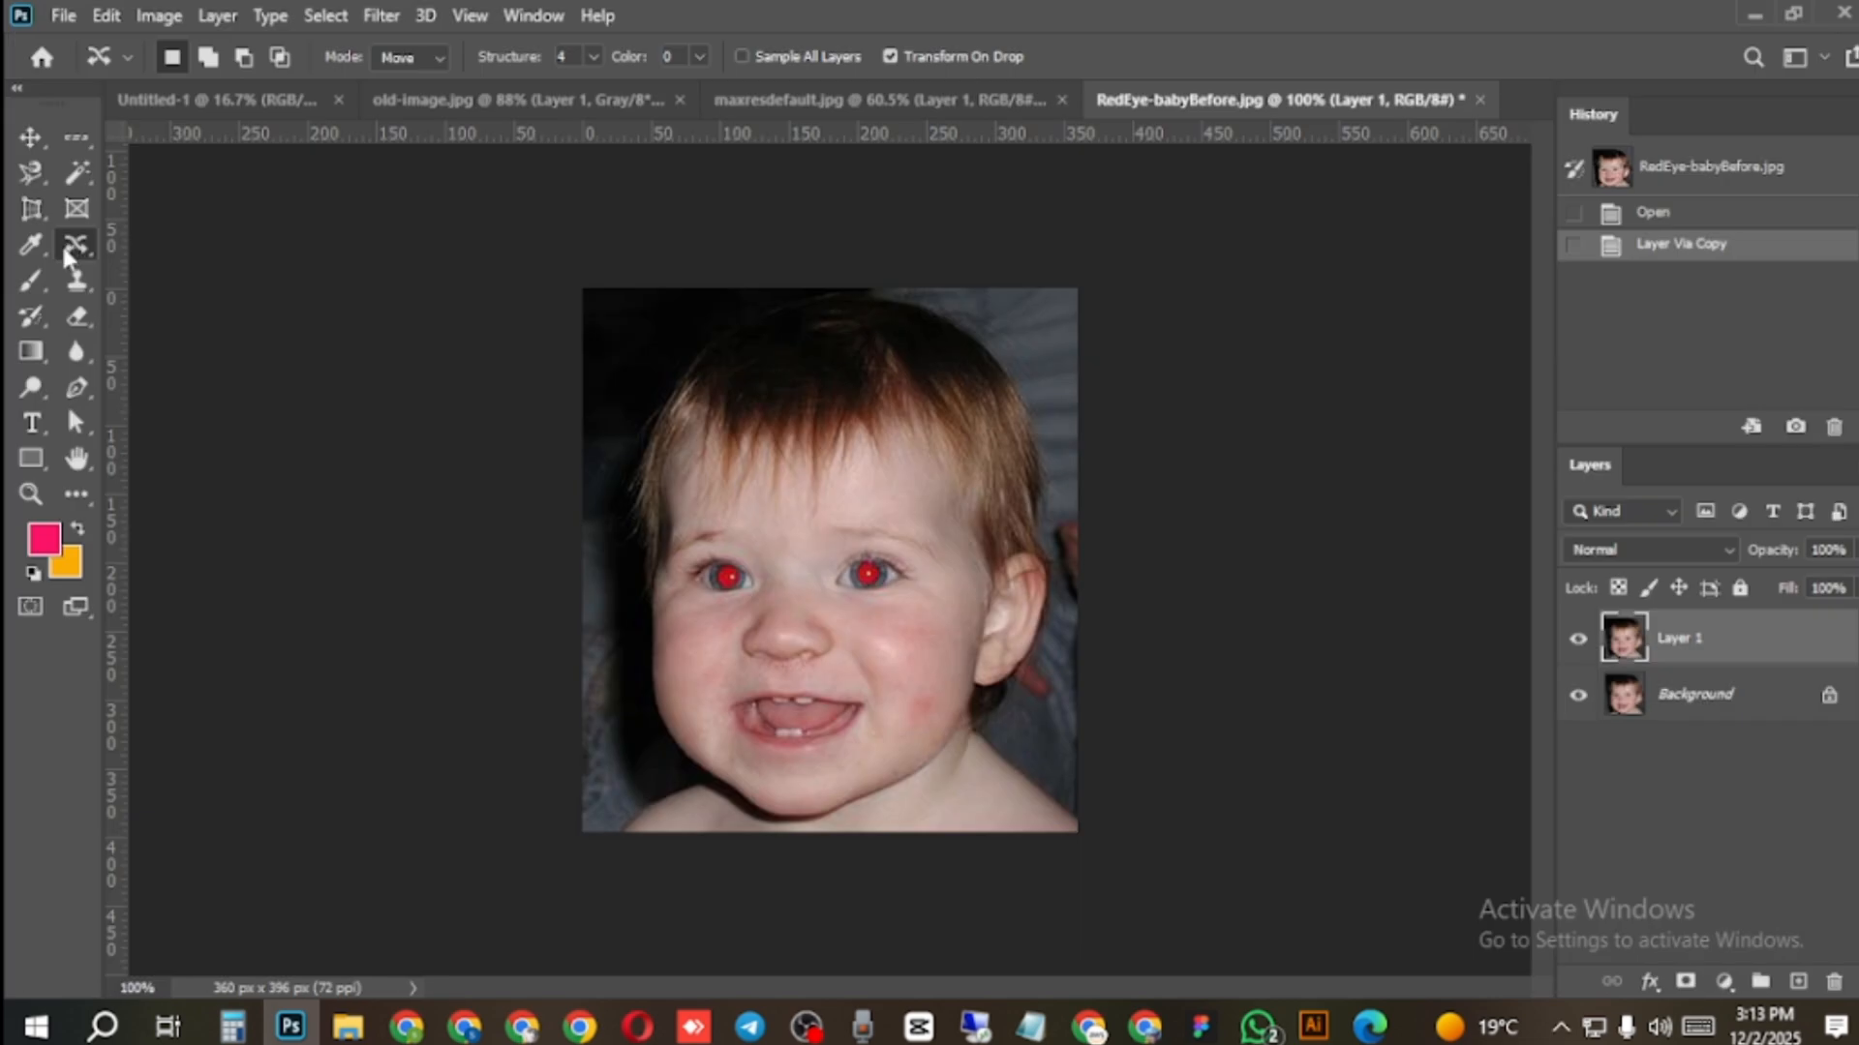
Try the Red Eye tool on an area around each of the baby's pupils, and undo both corrections.
right_click(75, 240)
left_click(212, 346)
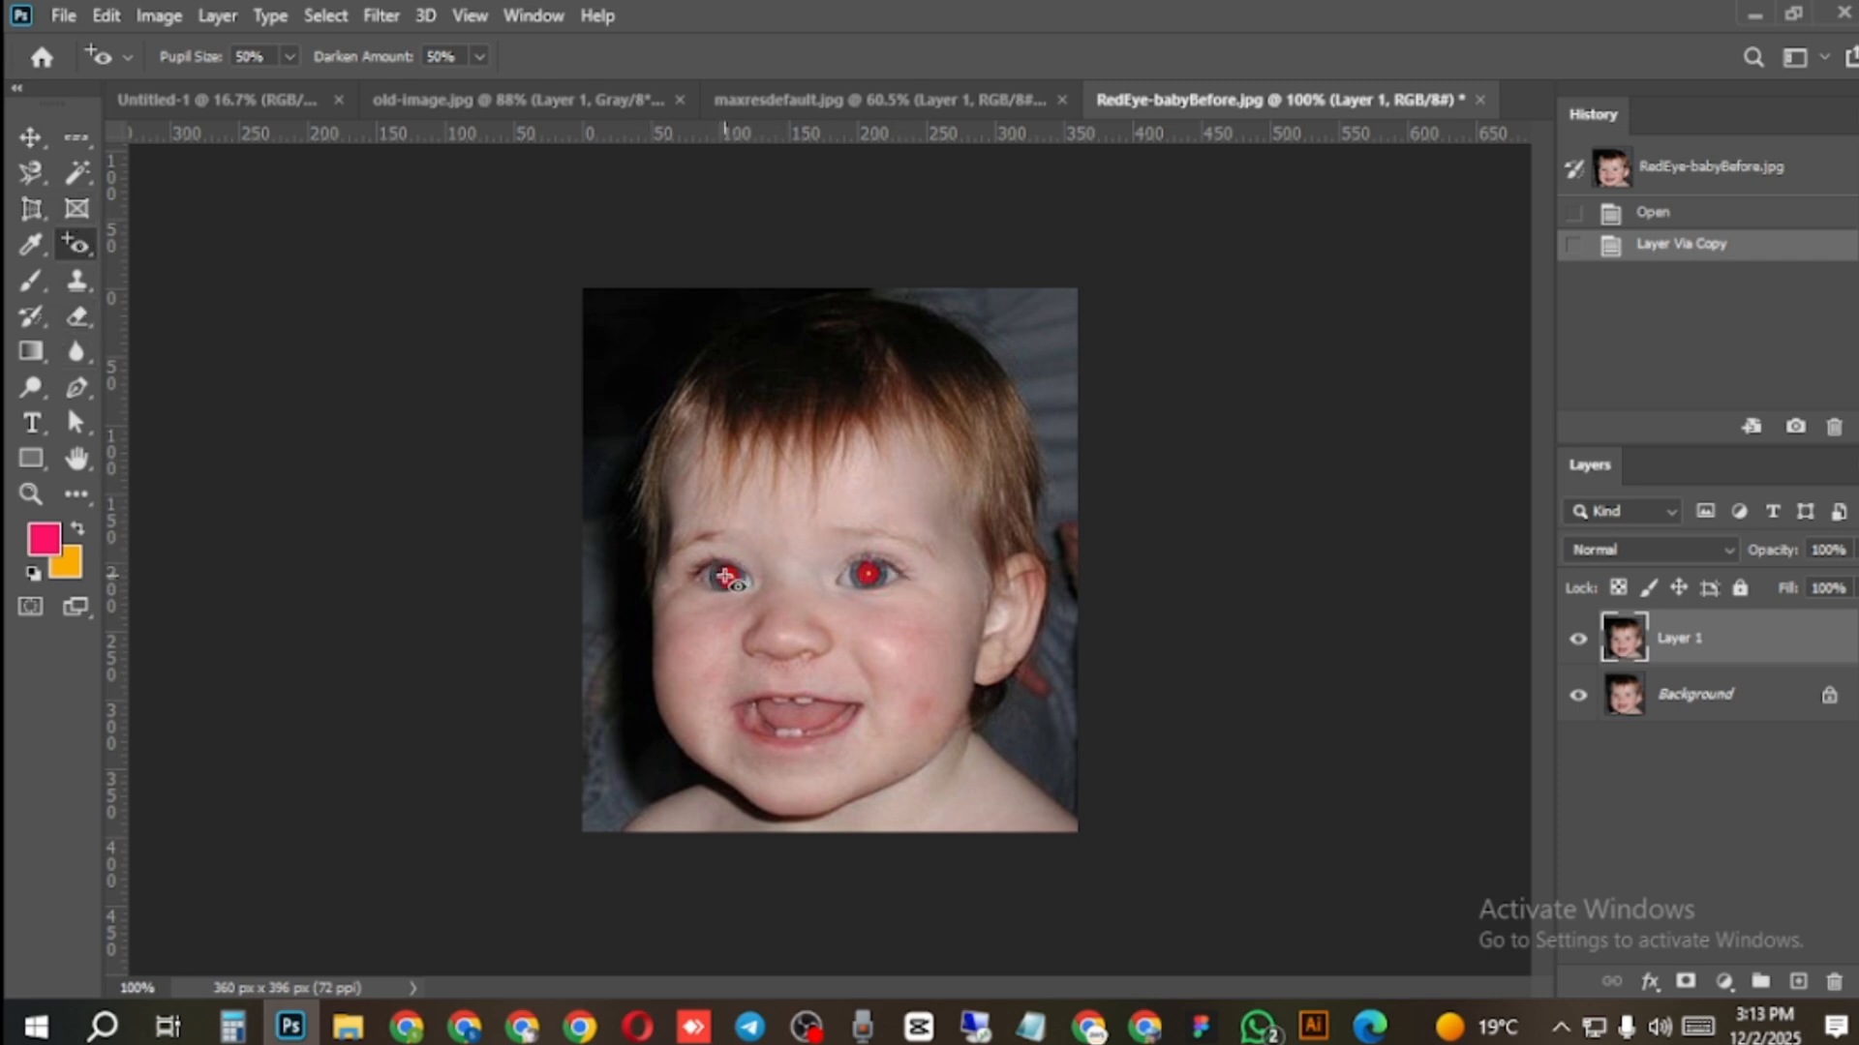
left_click_drag(746, 580, 752, 594)
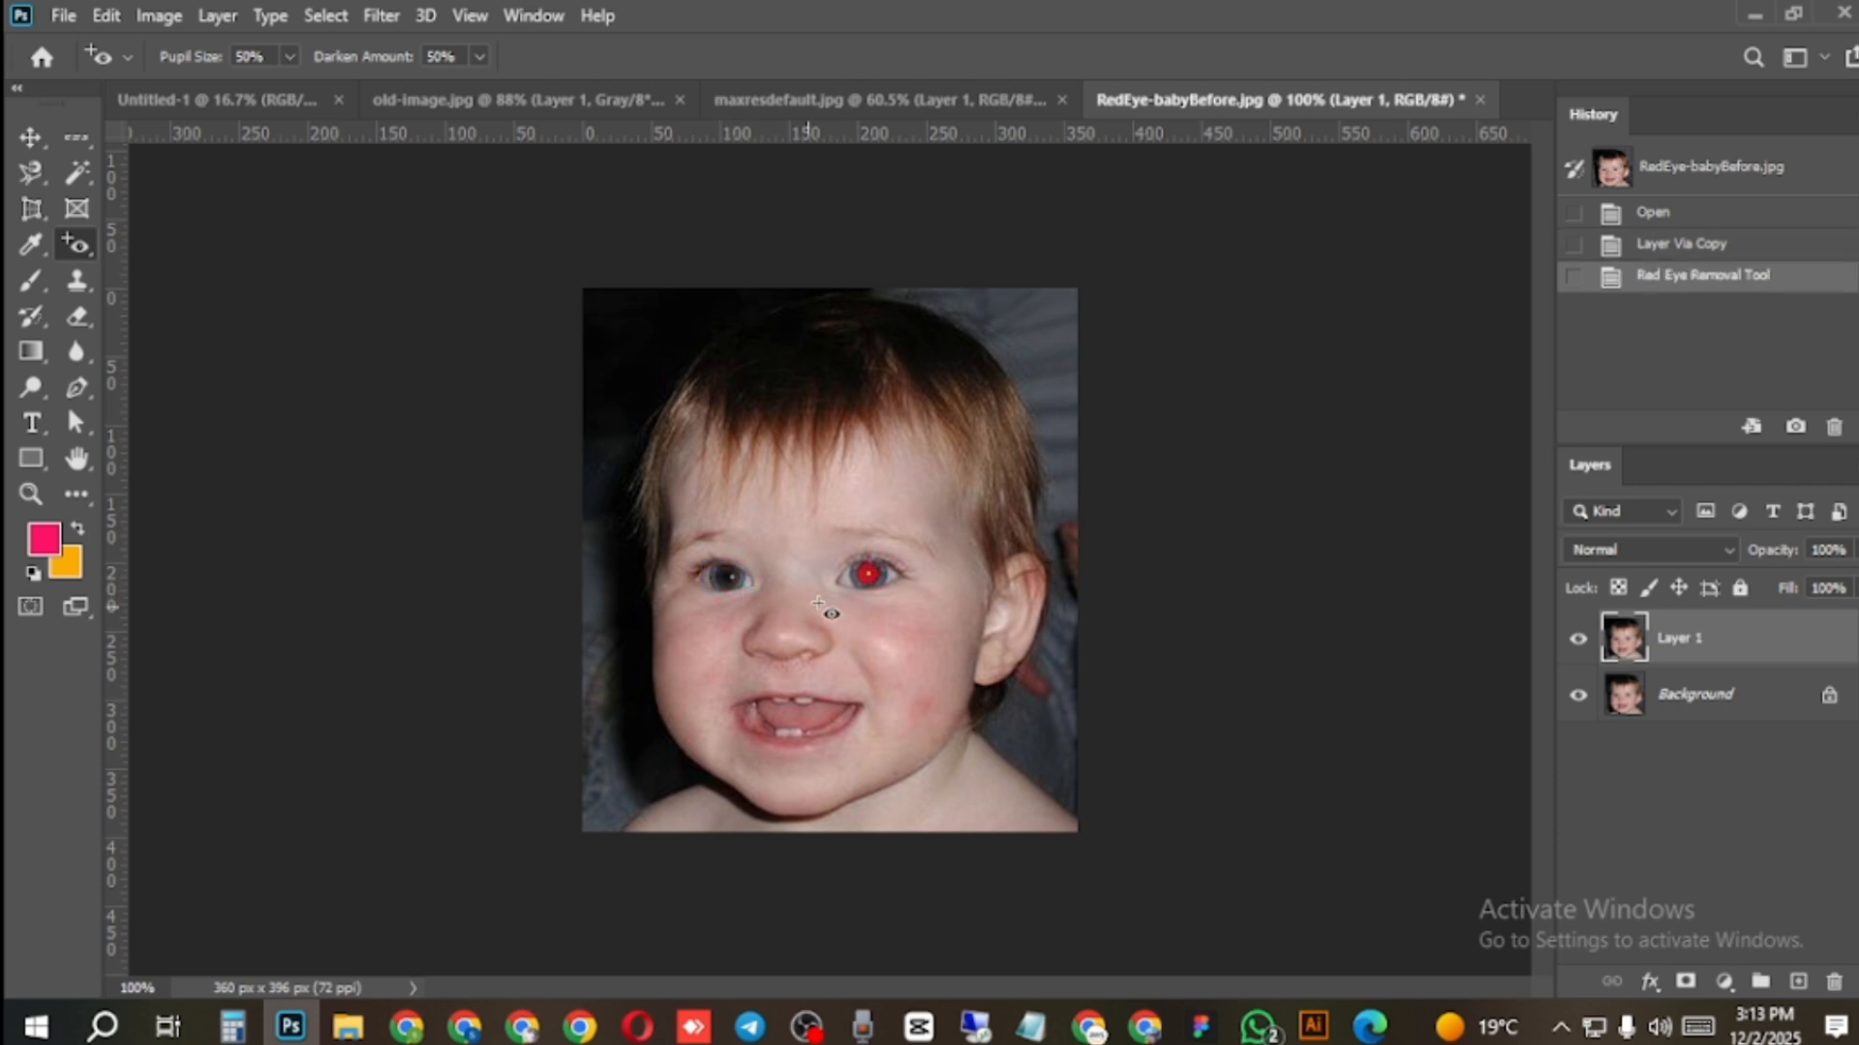
left_click_drag(852, 556, 876, 574)
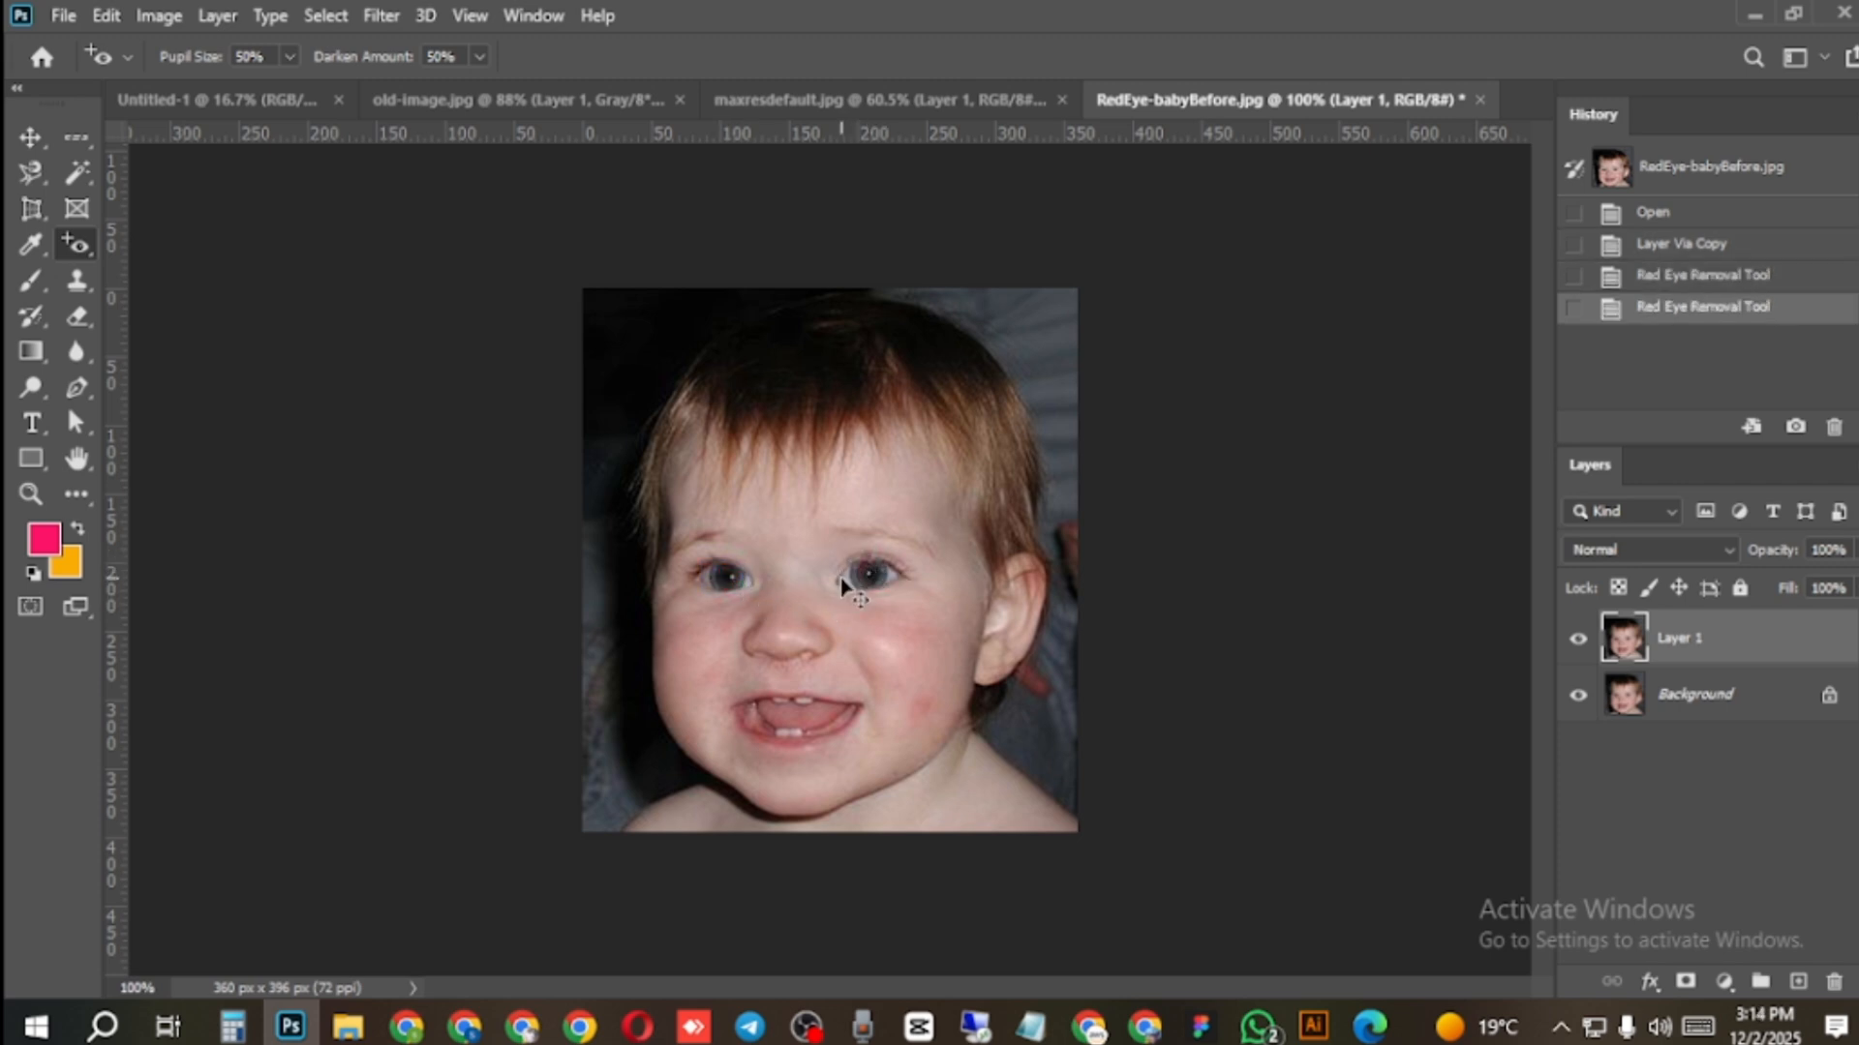
key("ctrl+z")
key("ctrl+z")
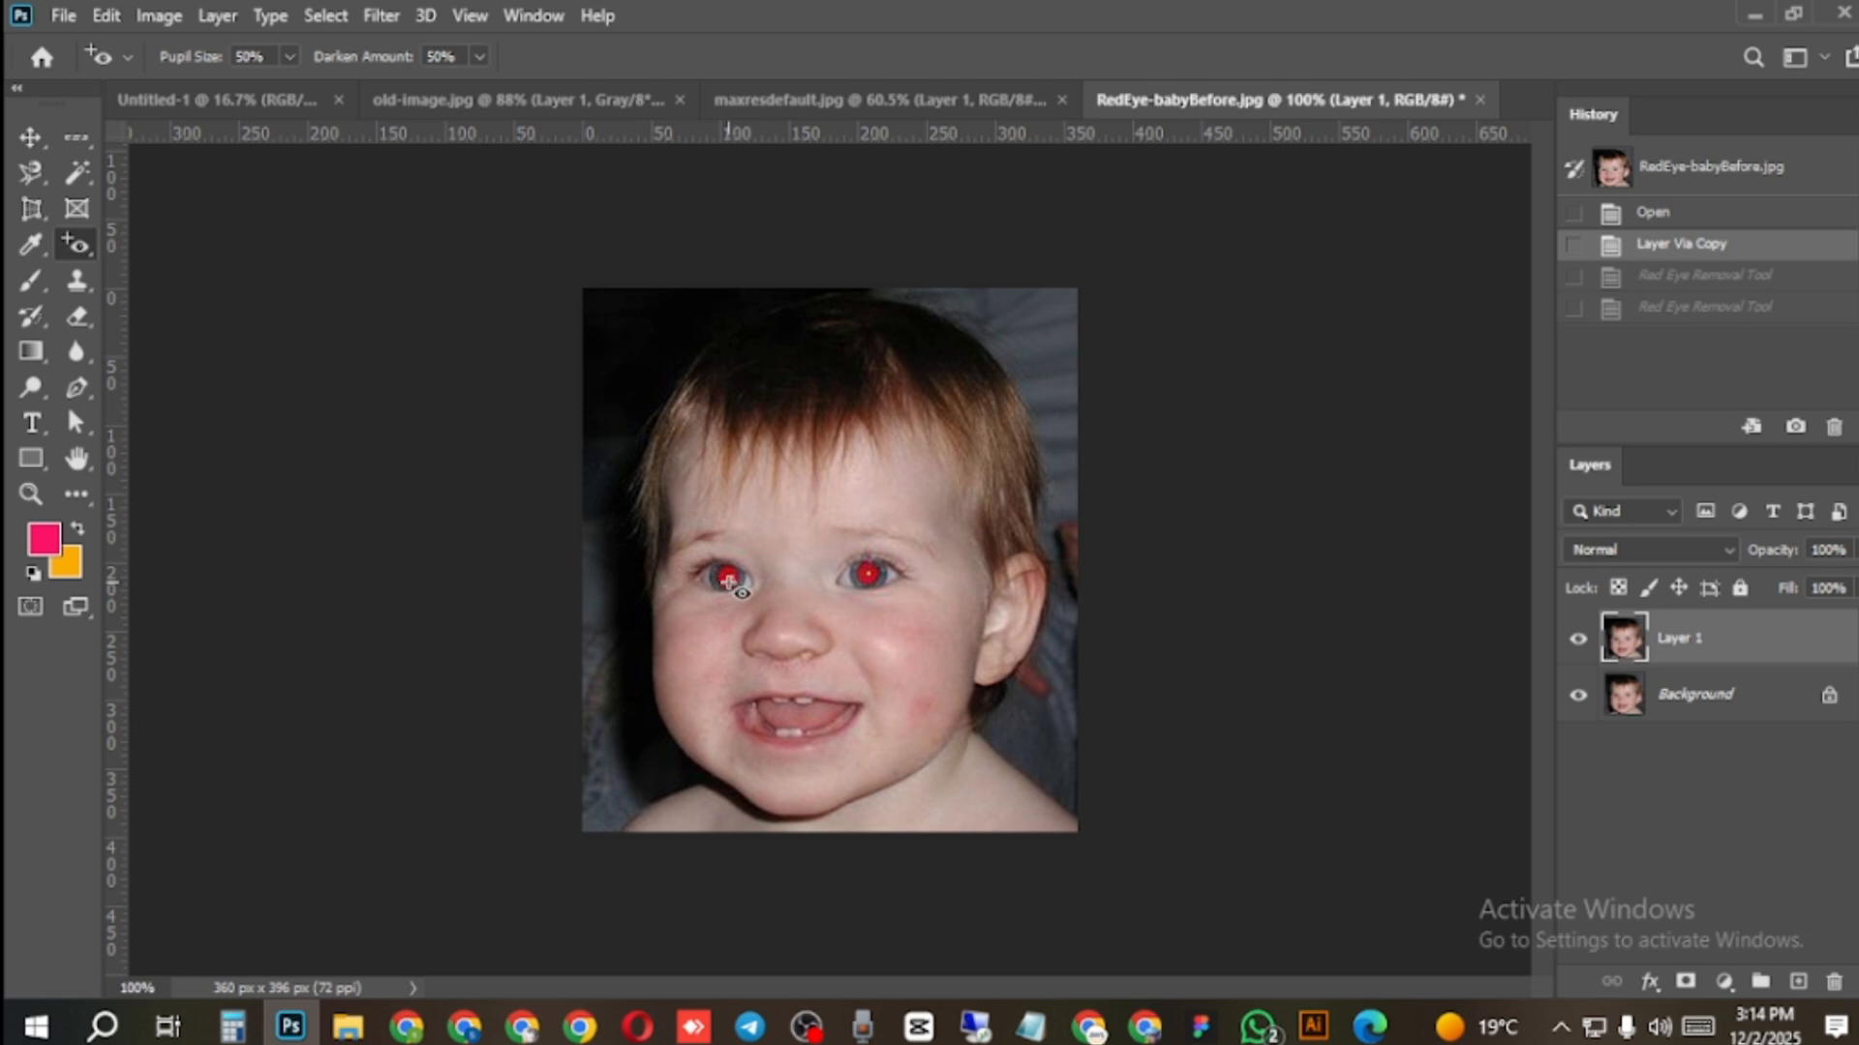
Try single-spot red-eye corrections on both pupils up close, and revert the photo to its Layer Via Copy history state.
scroll(734, 582, "up", 2)
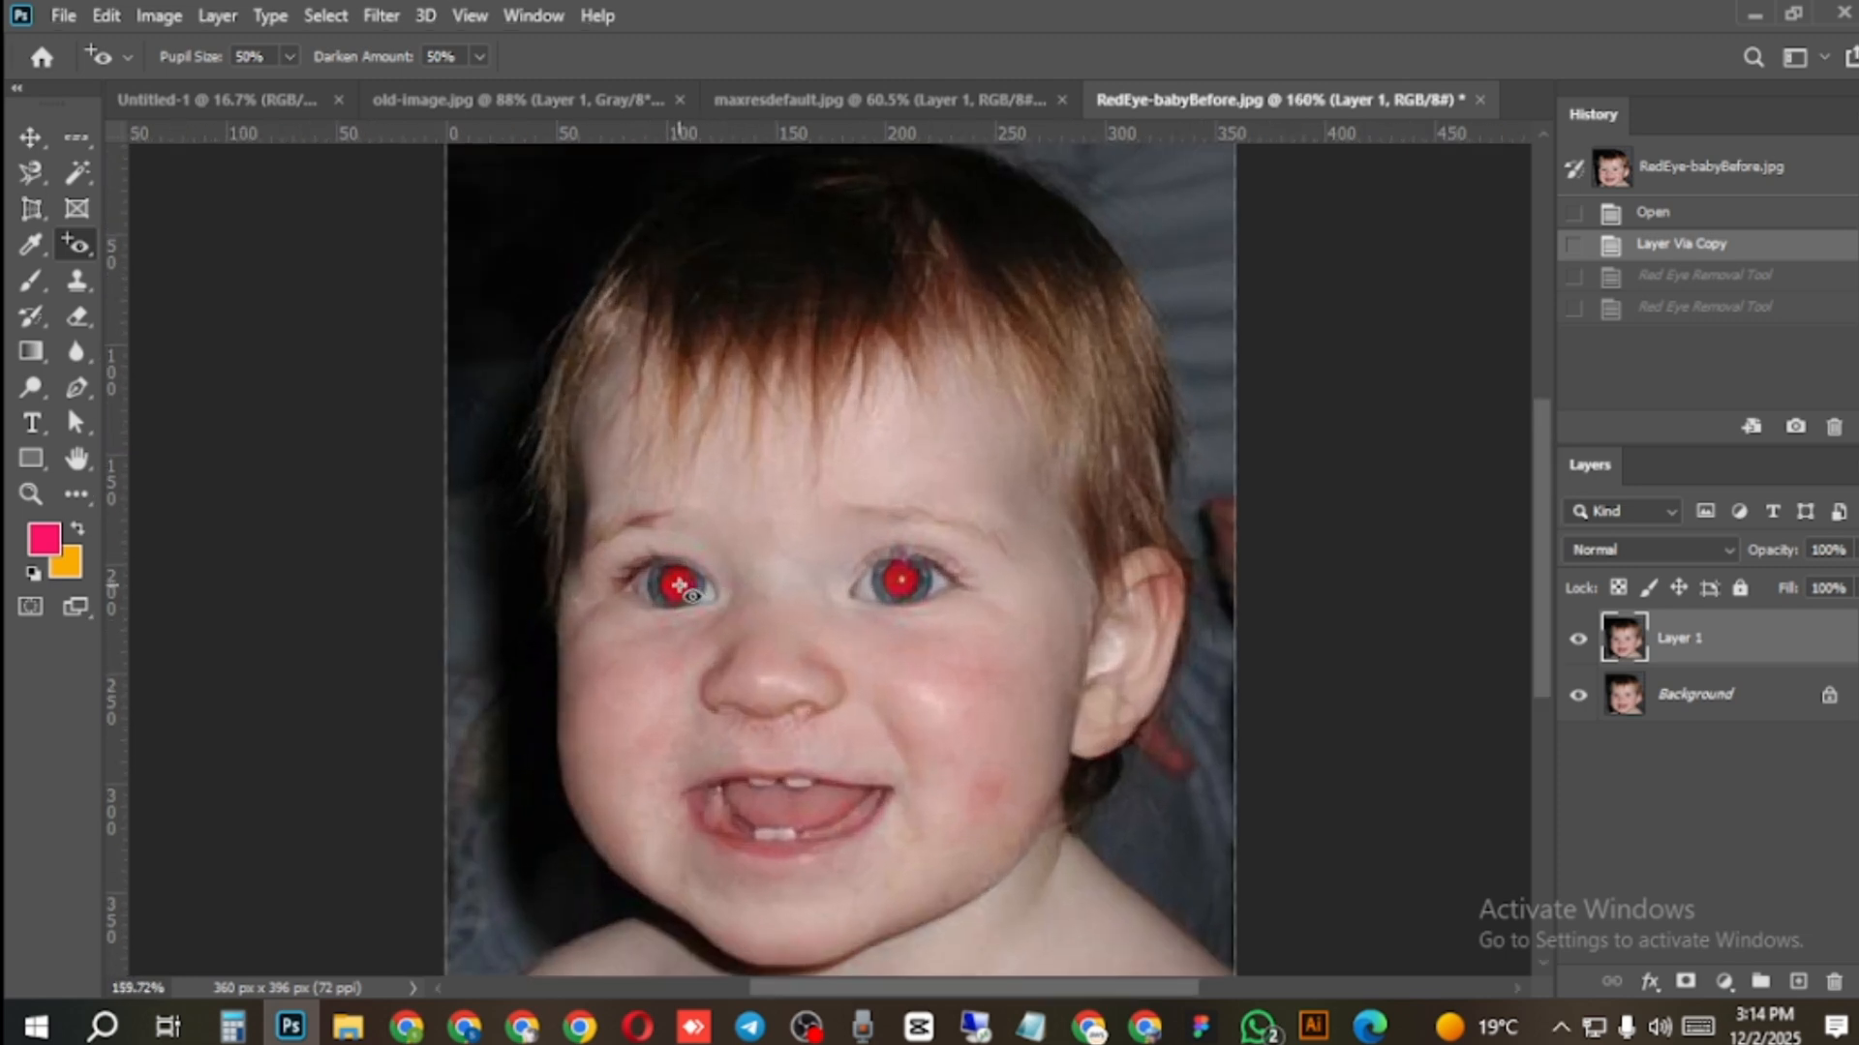
left_click(677, 586)
left_click(906, 580)
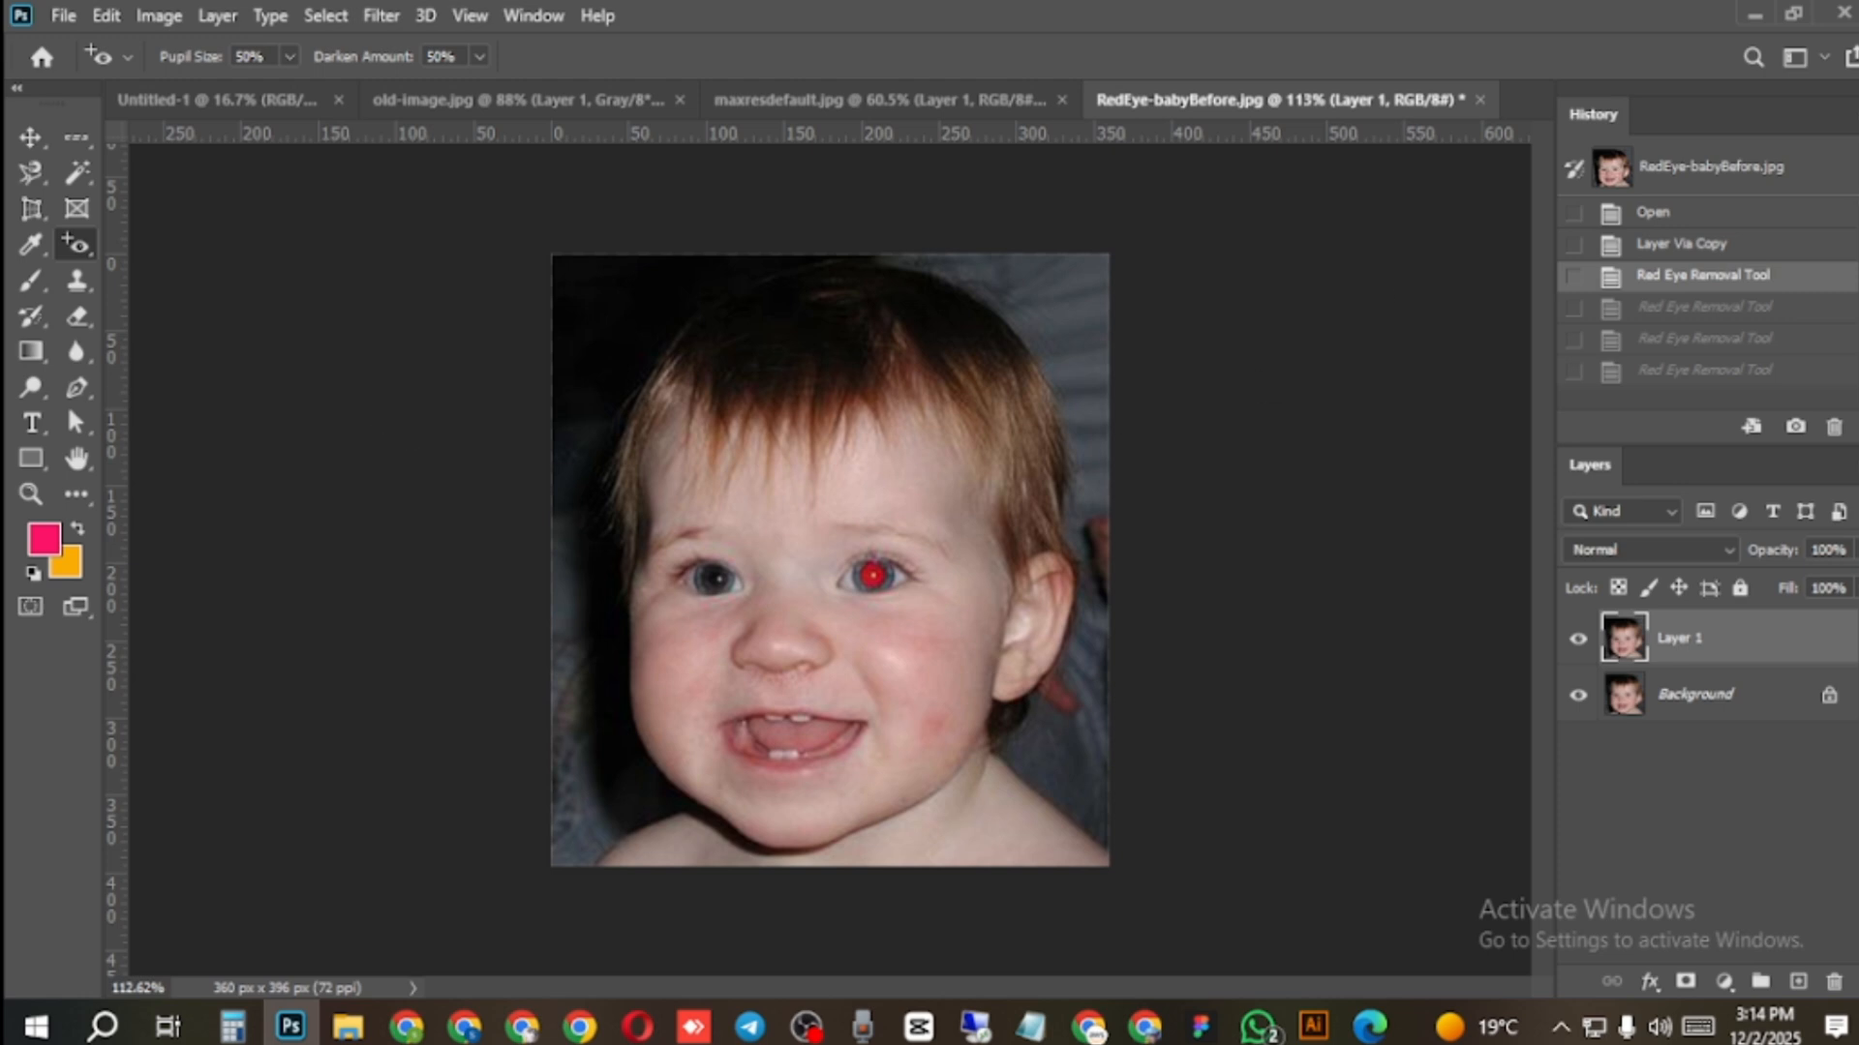
left_click(1690, 251)
Remove the red from both of the baby's pupils with the Red Eye tool at 50% pupil size and 50% darken amount.
right_click(85, 248)
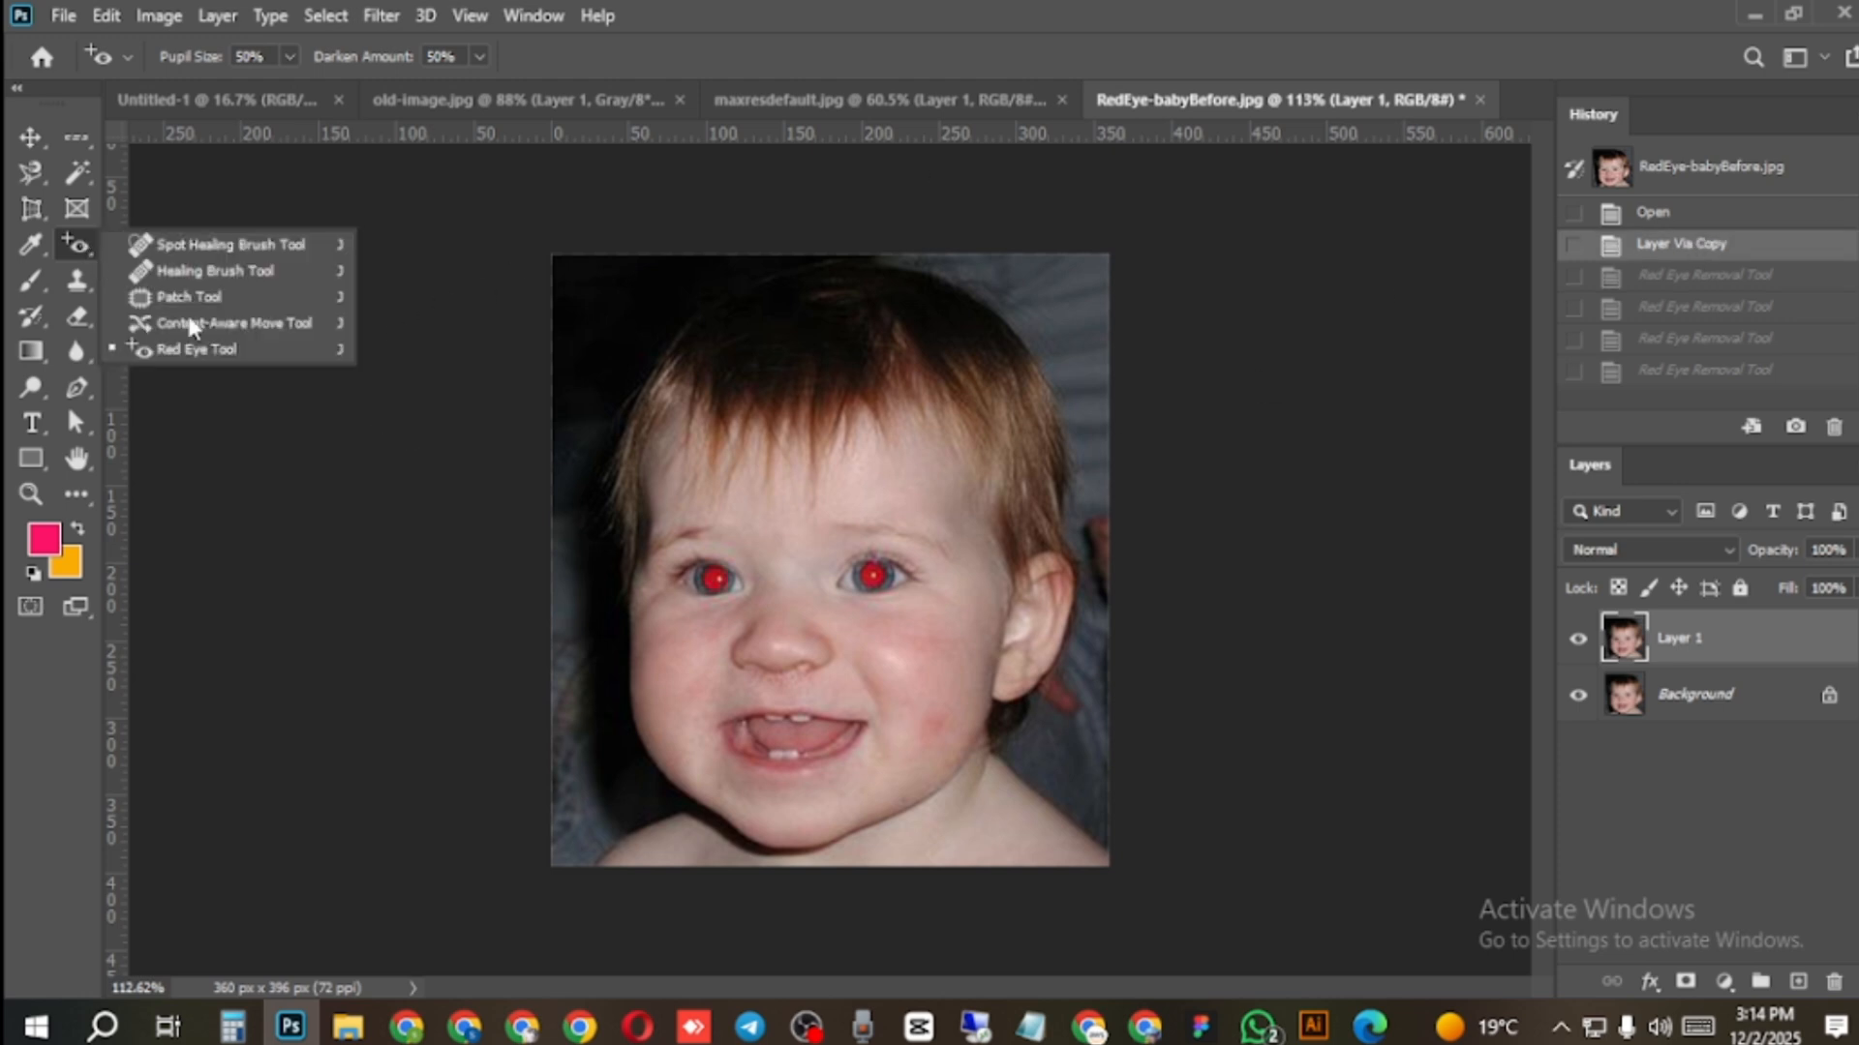
left_click(250, 350)
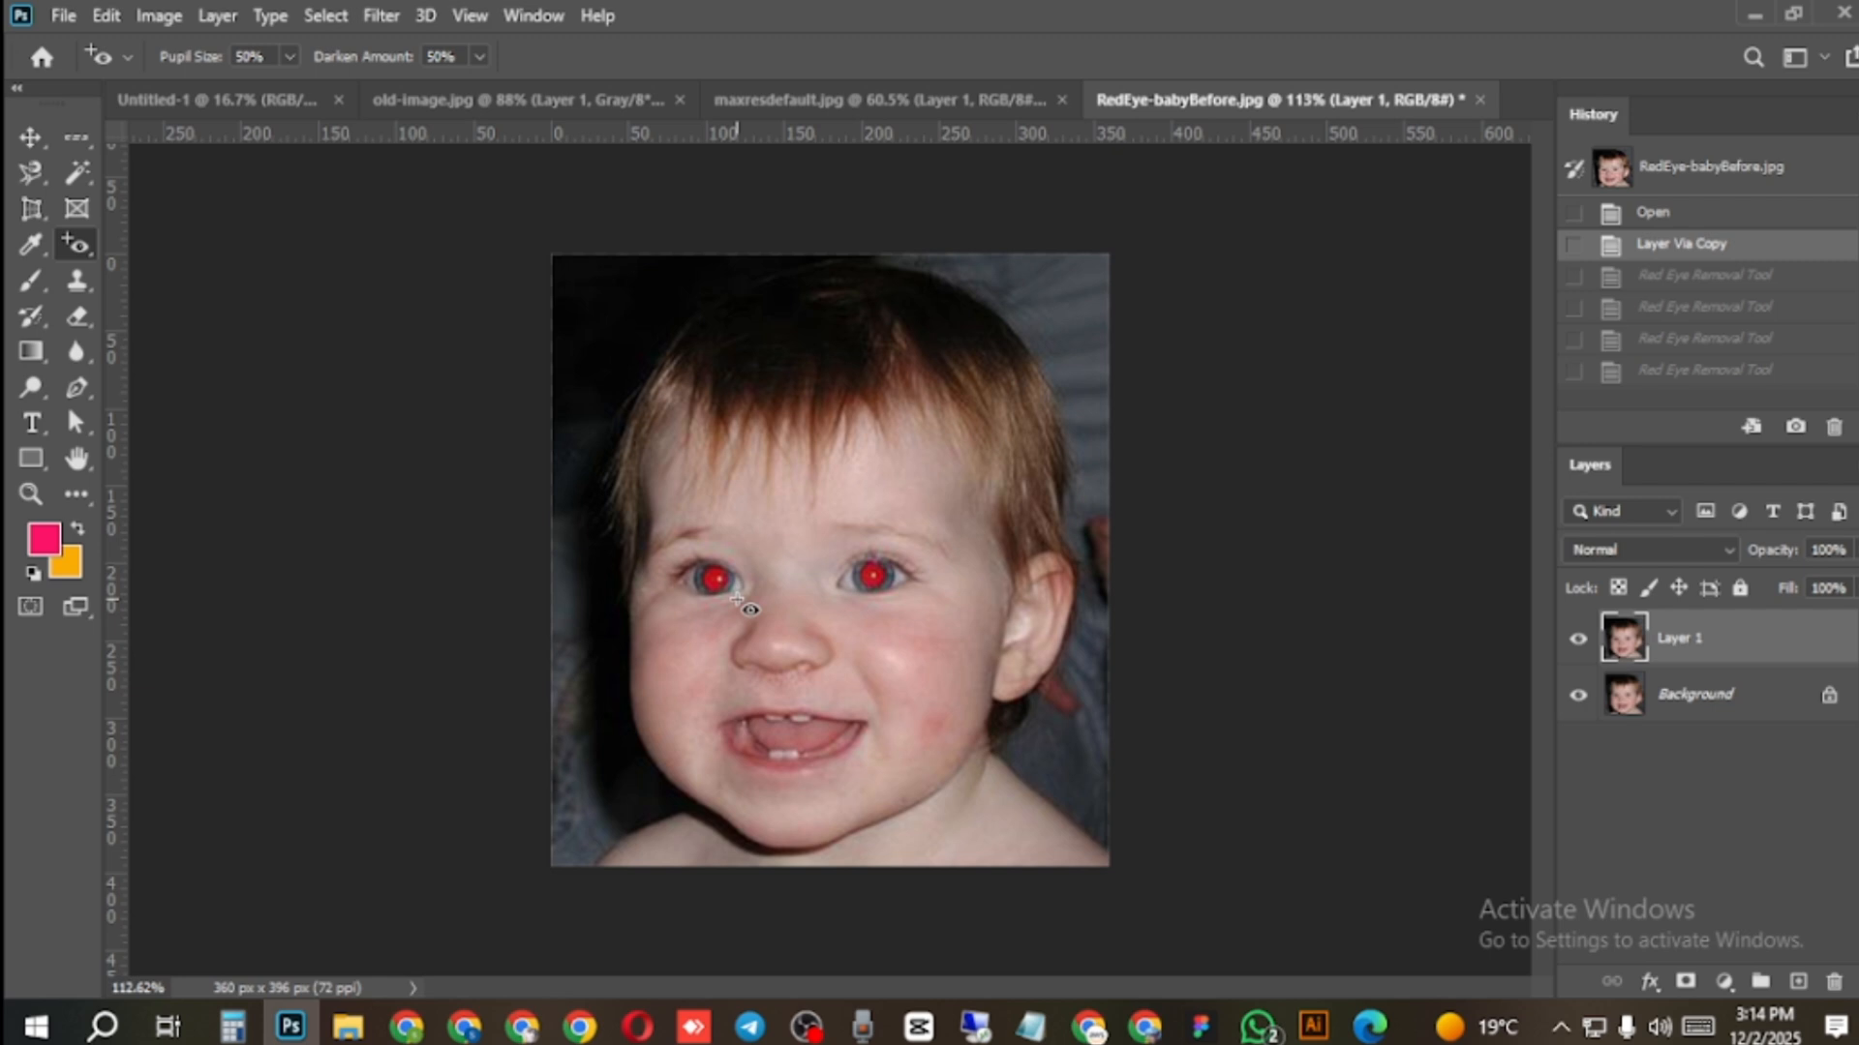
right_click(77, 248)
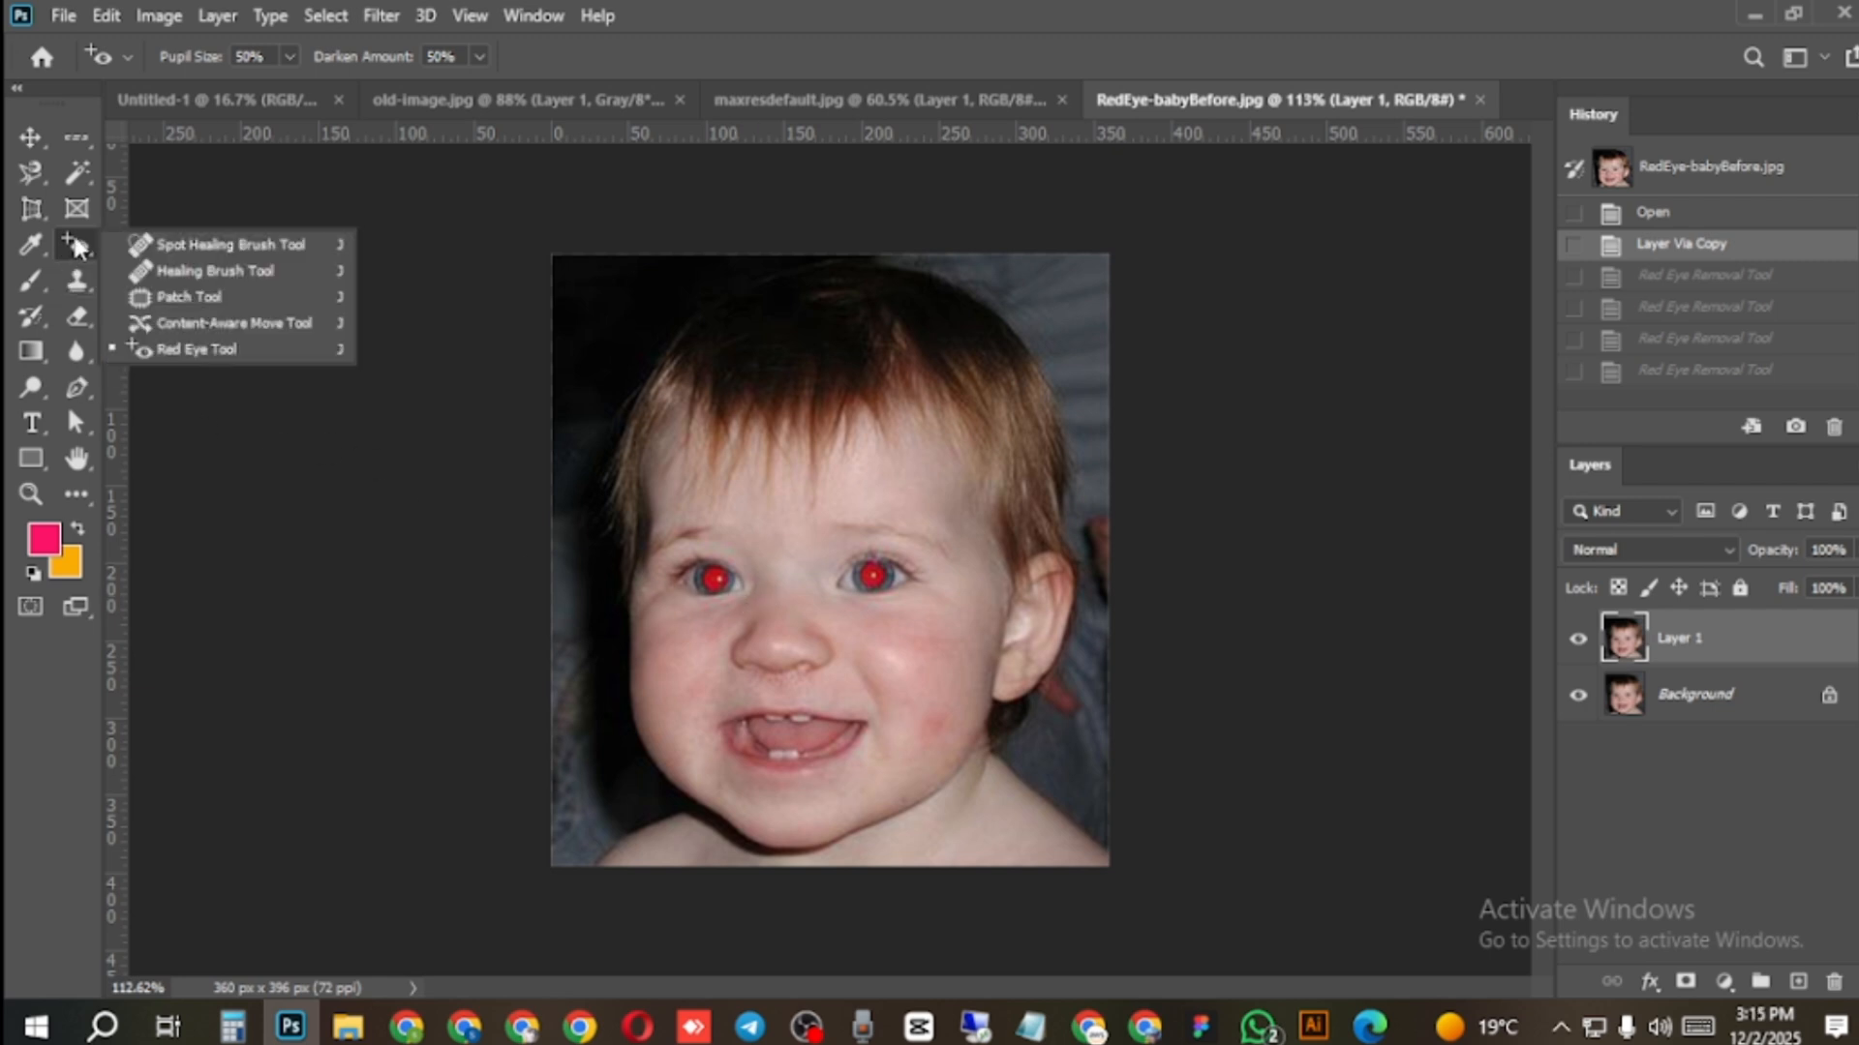
left_click(188, 352)
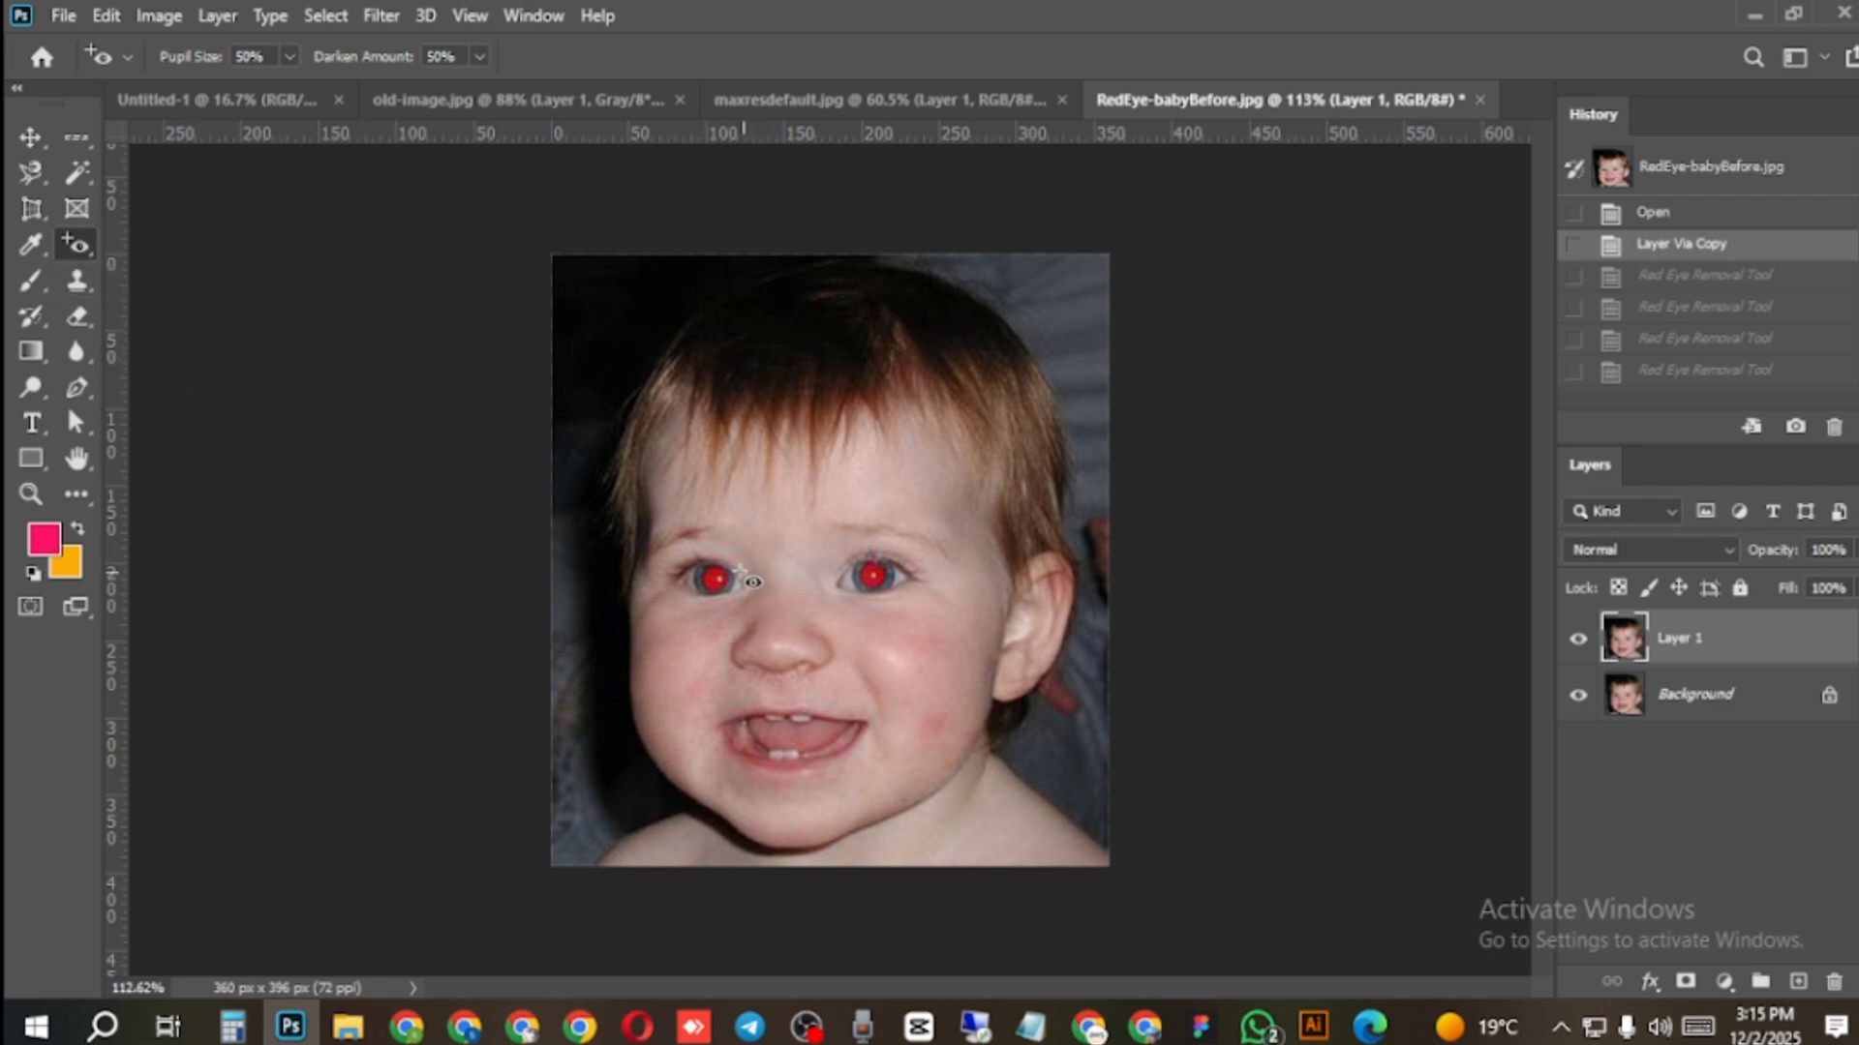
left_click(715, 579)
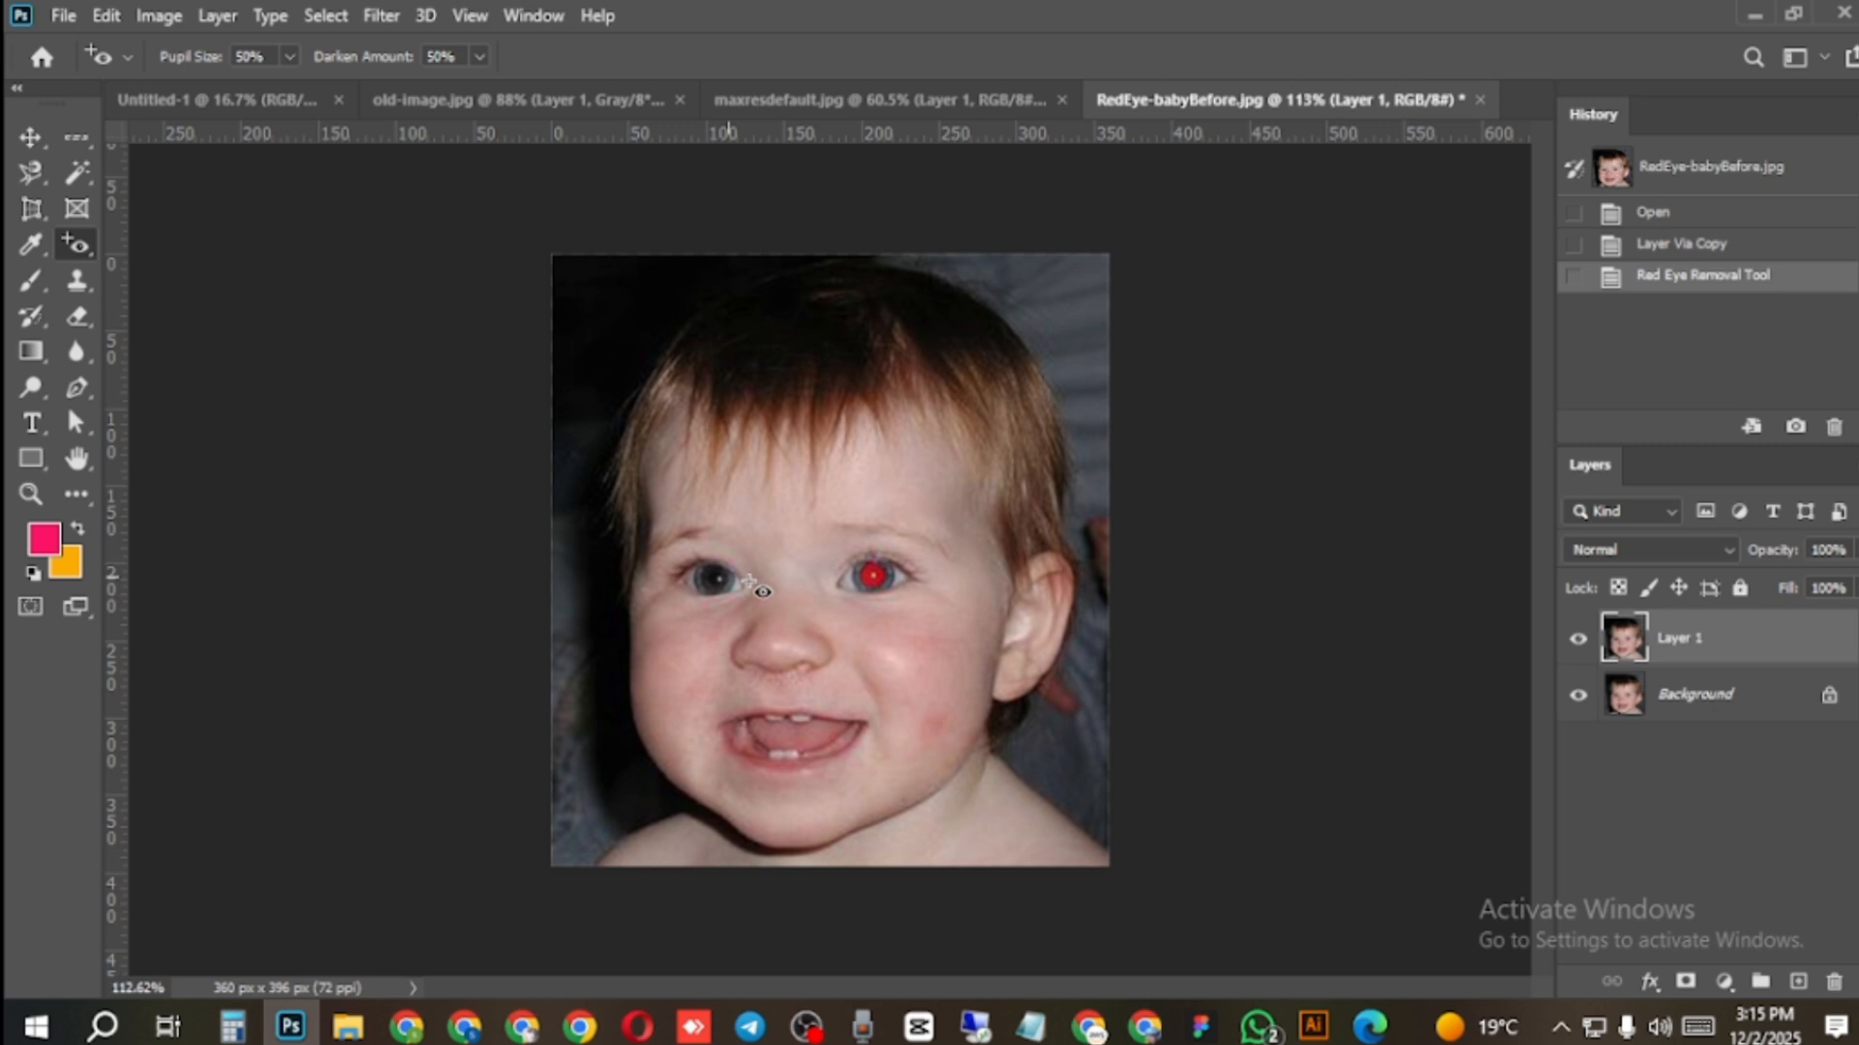
left_click(873, 575)
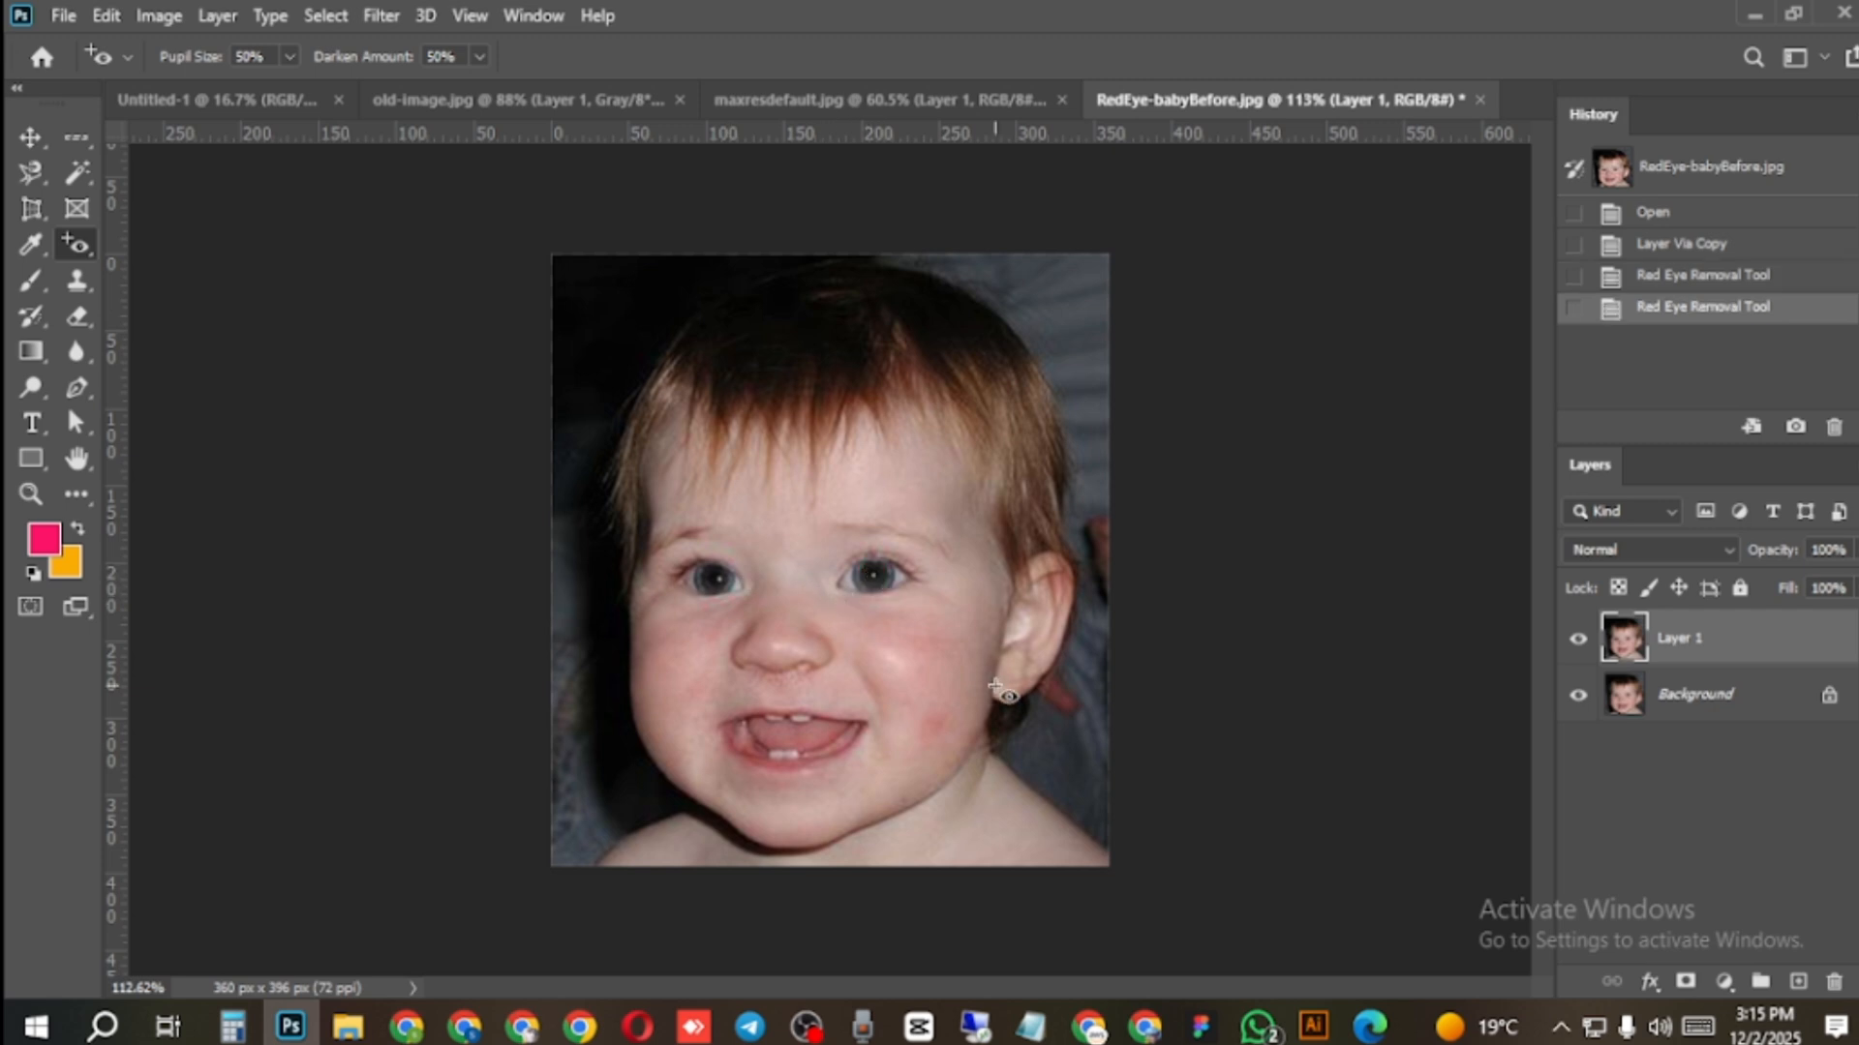